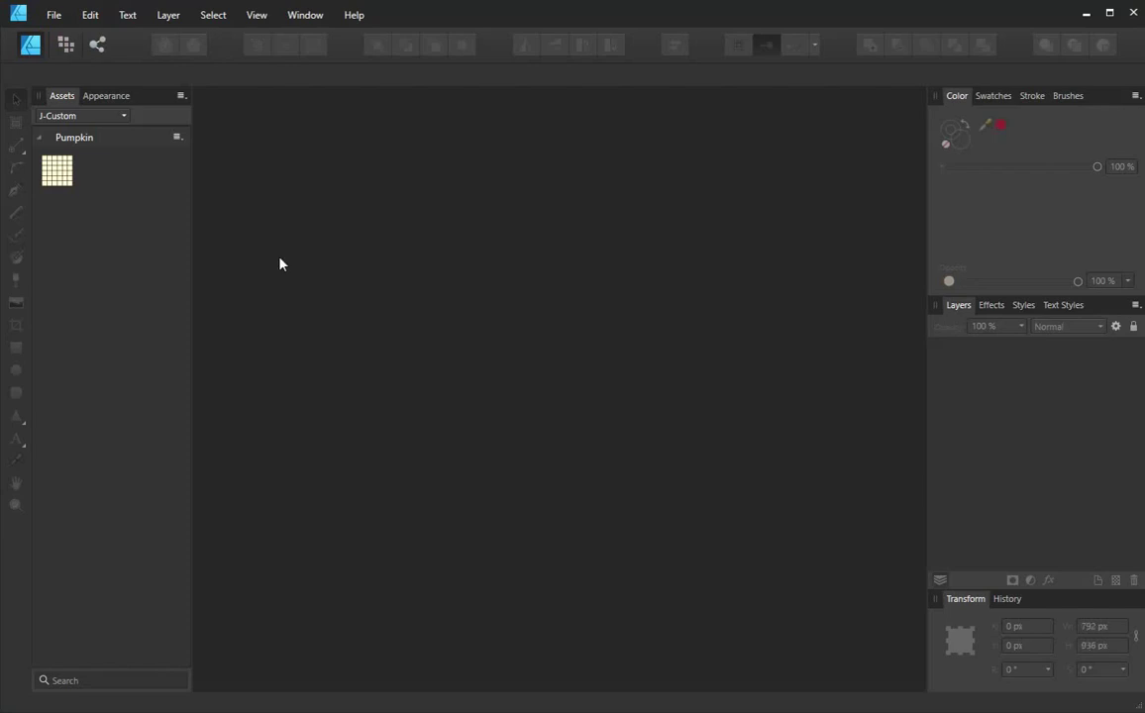
# Open the image sean-connery-03.jpg from the Sean_Connery folder
pyautogui.click(54, 15)
pyautogui.click(68, 87)
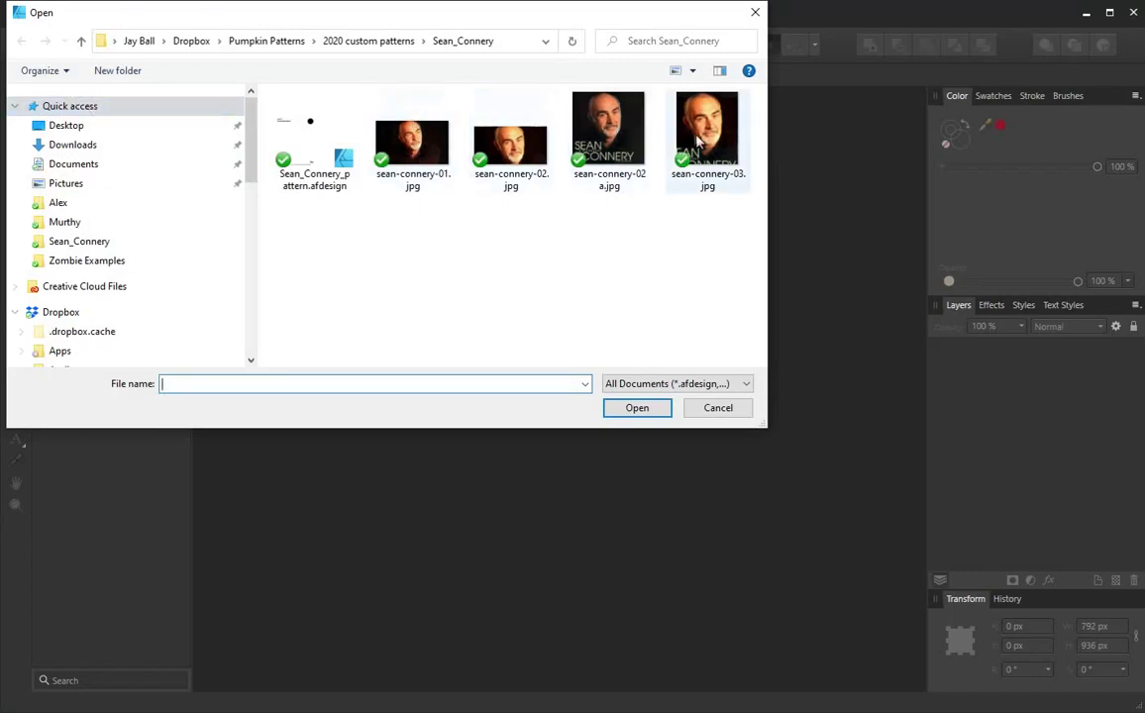
pyautogui.click(709, 145)
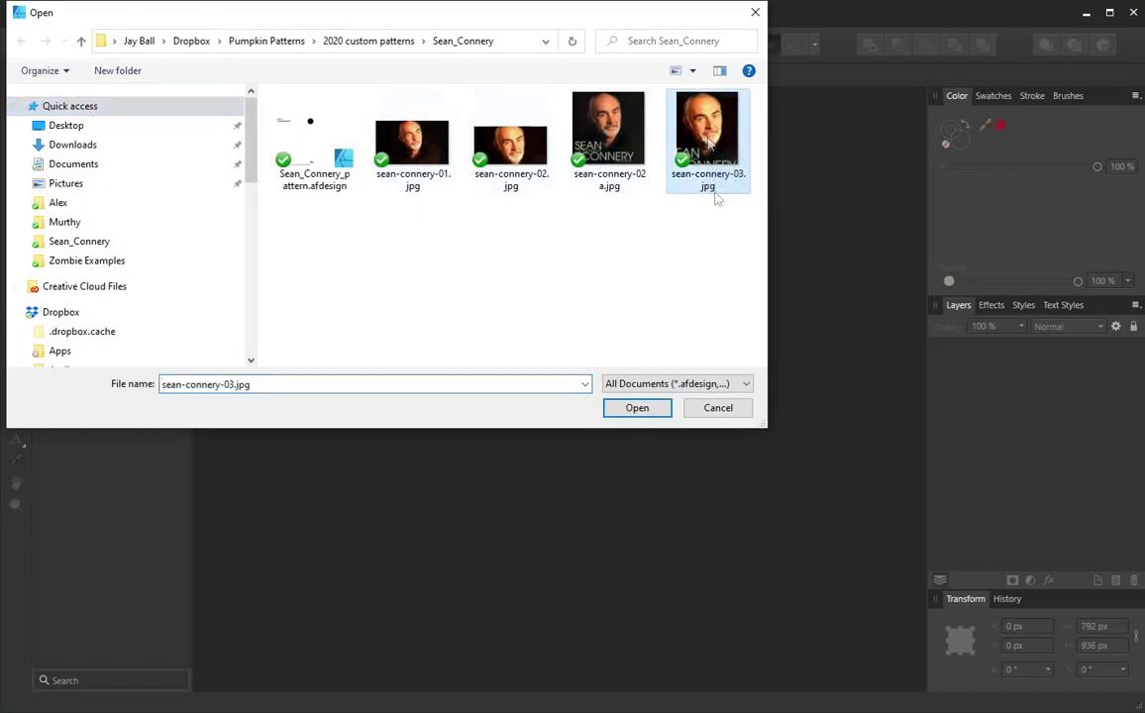
pyautogui.click(637, 407)
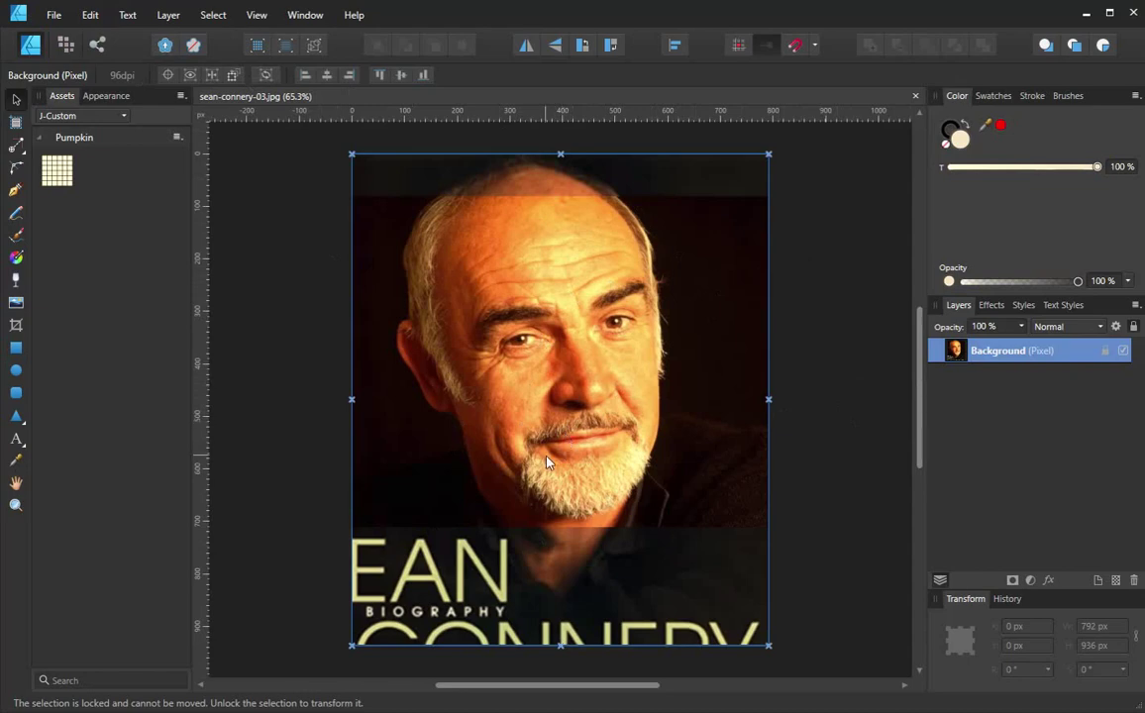
# Switch to the Pixel Persona and duplicate the locked Background layer
pyautogui.click(65, 45)
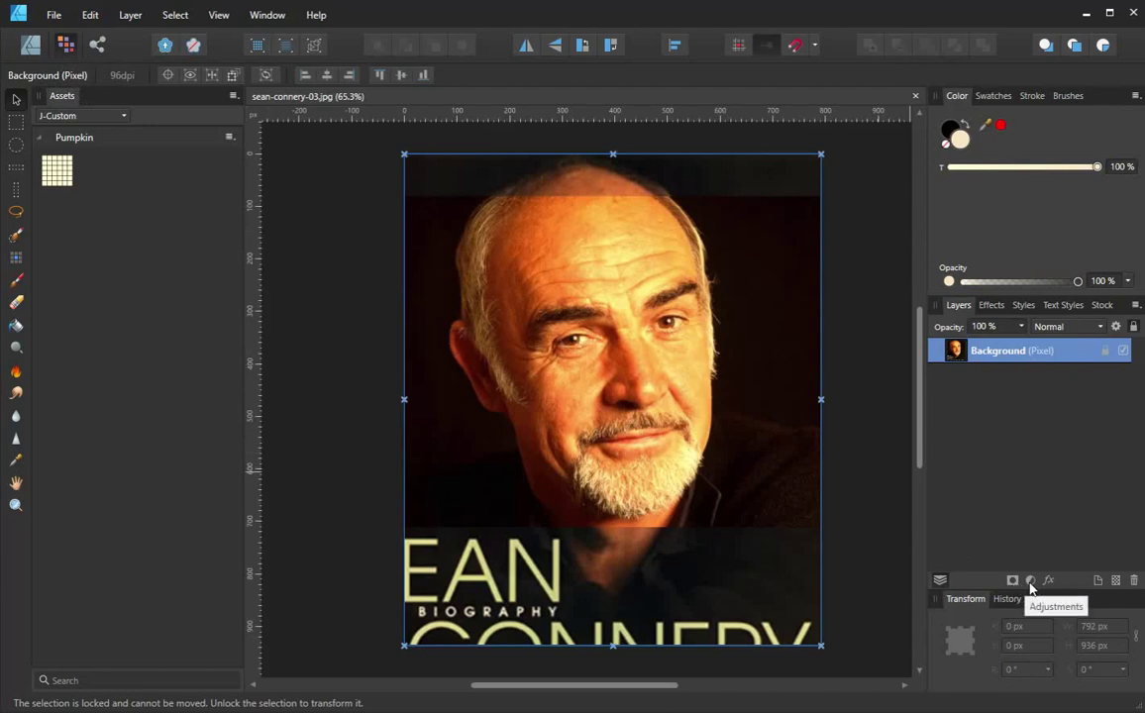
pyautogui.rightClick(1000, 357)
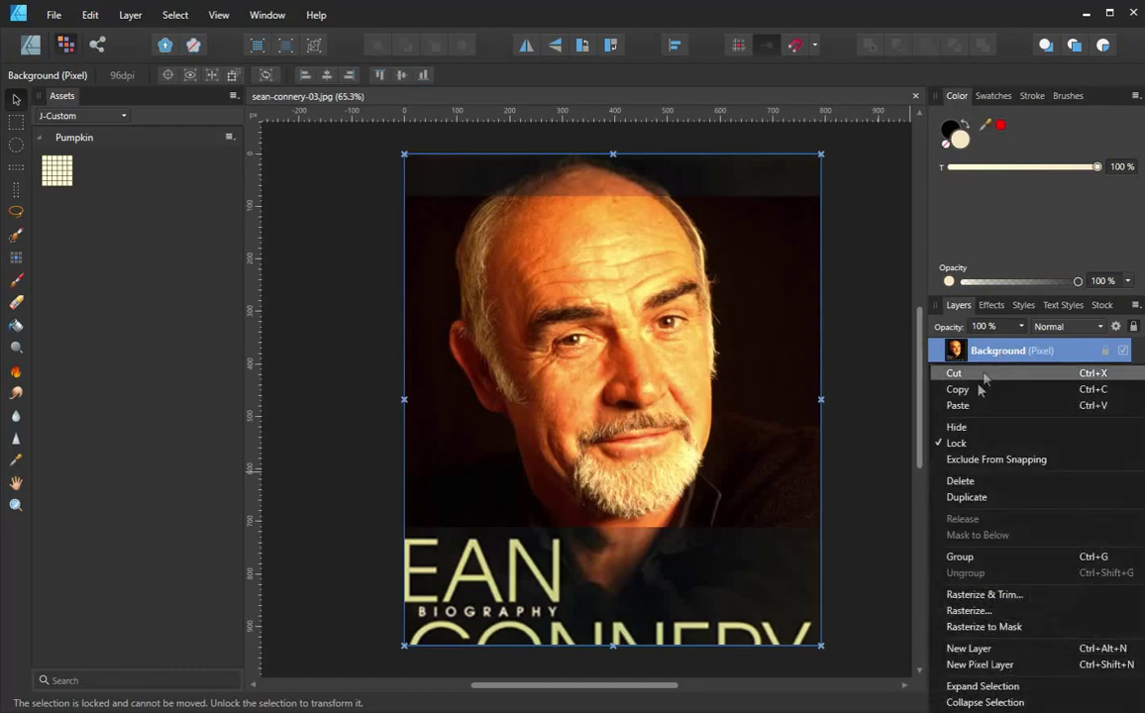
pyautogui.click(968, 499)
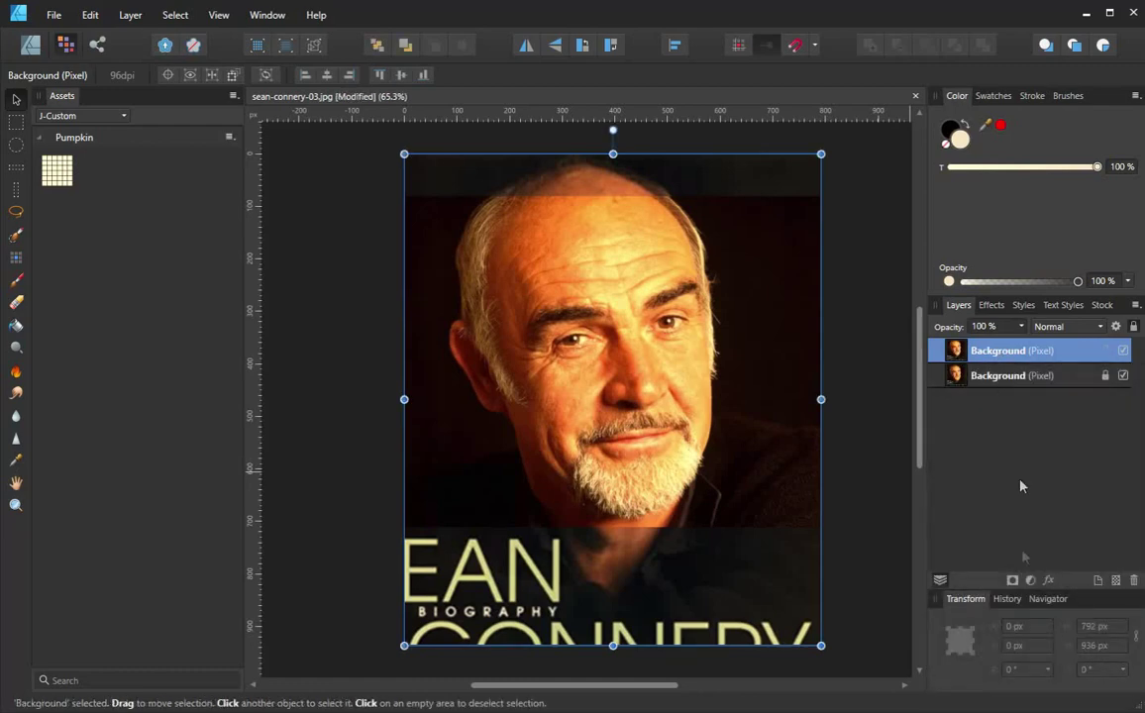
# Apply a Posterize adjustment with 5 levels to the duplicated Background layer
pyautogui.click(1030, 581)
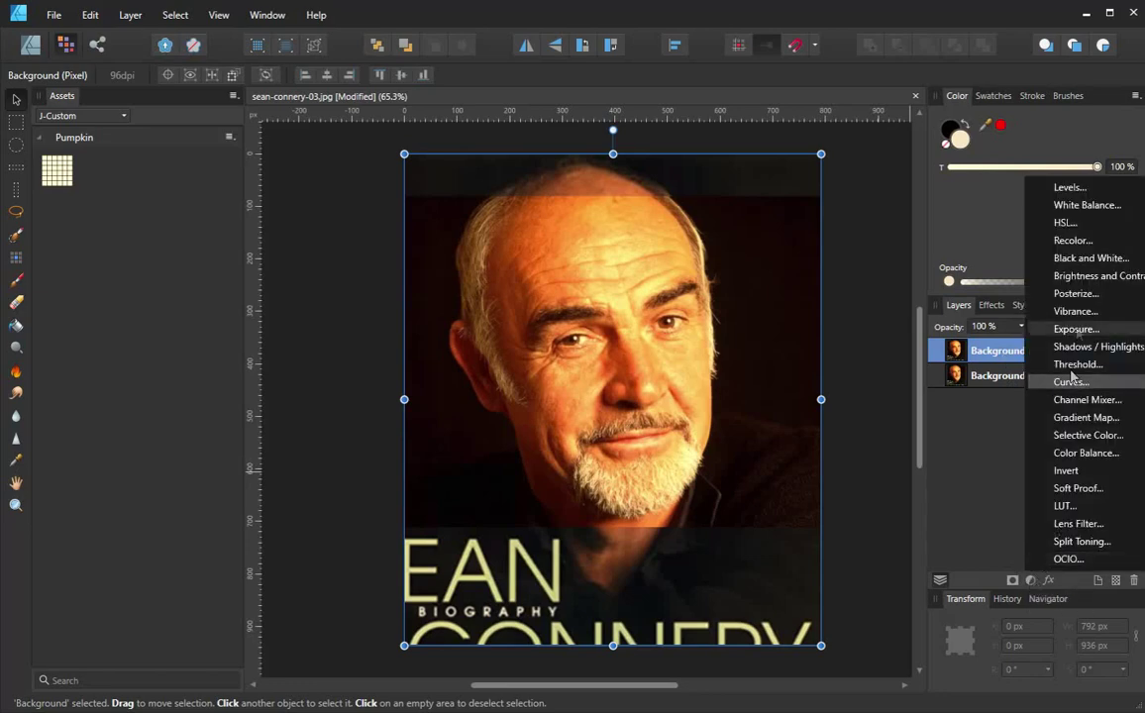
pyautogui.click(1079, 294)
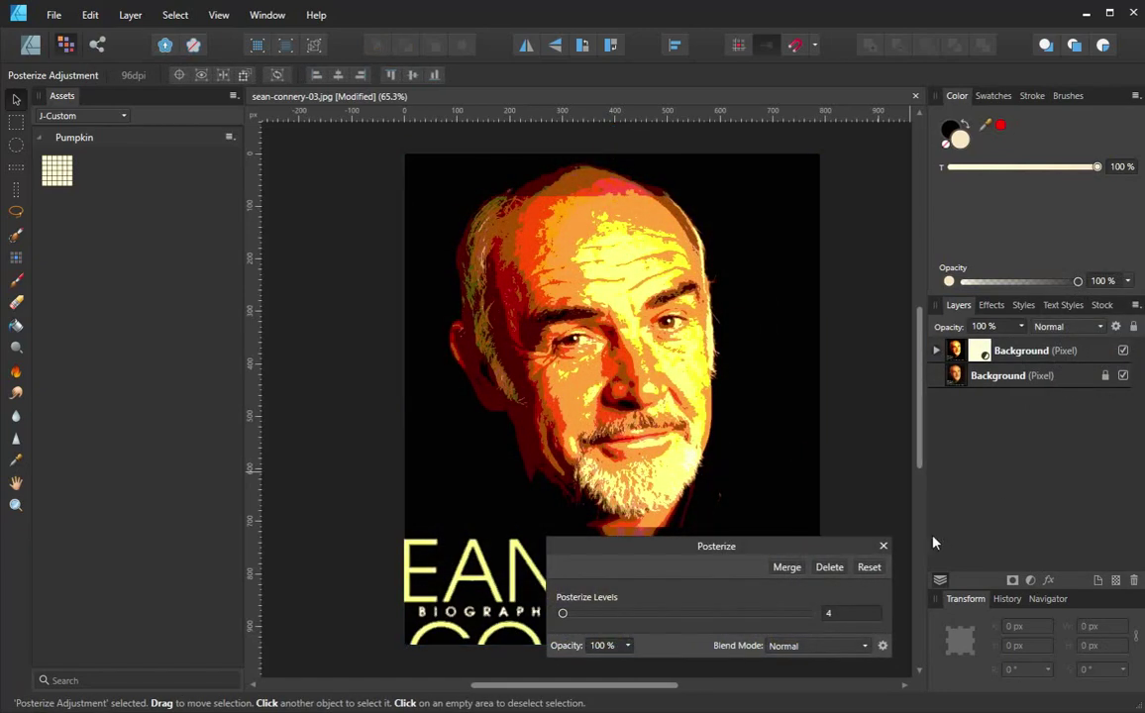
pyautogui.click(844, 614)
pyautogui.click(844, 614)
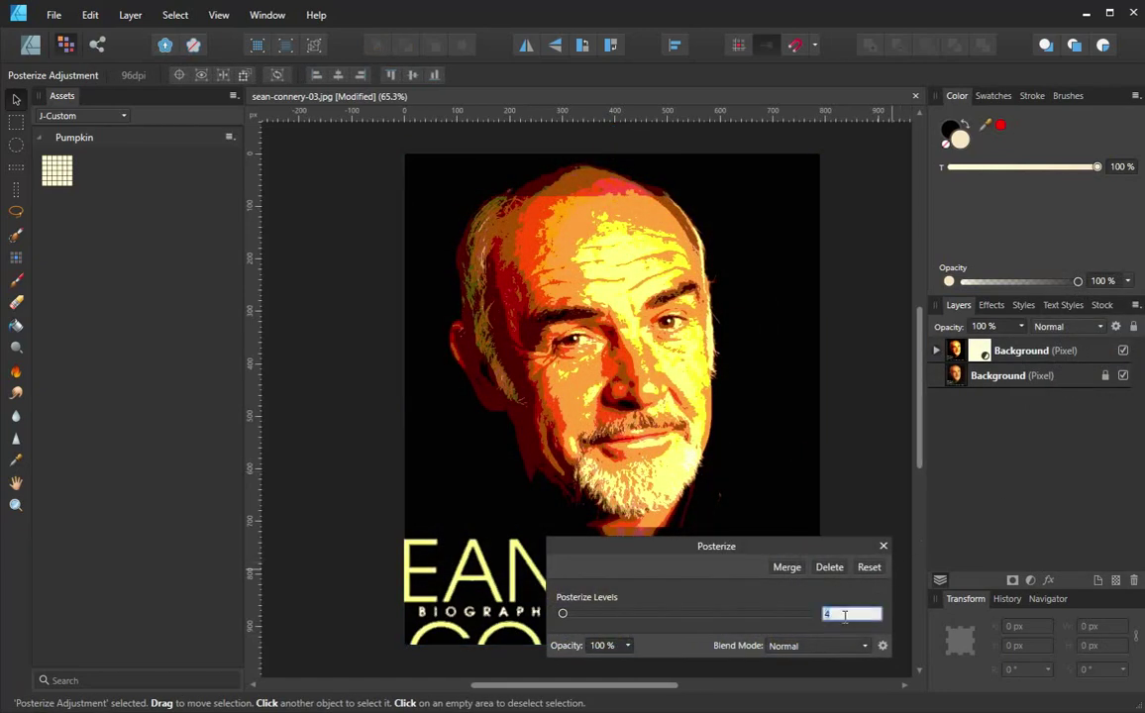
pyautogui.write('5')
pyautogui.press('Return')
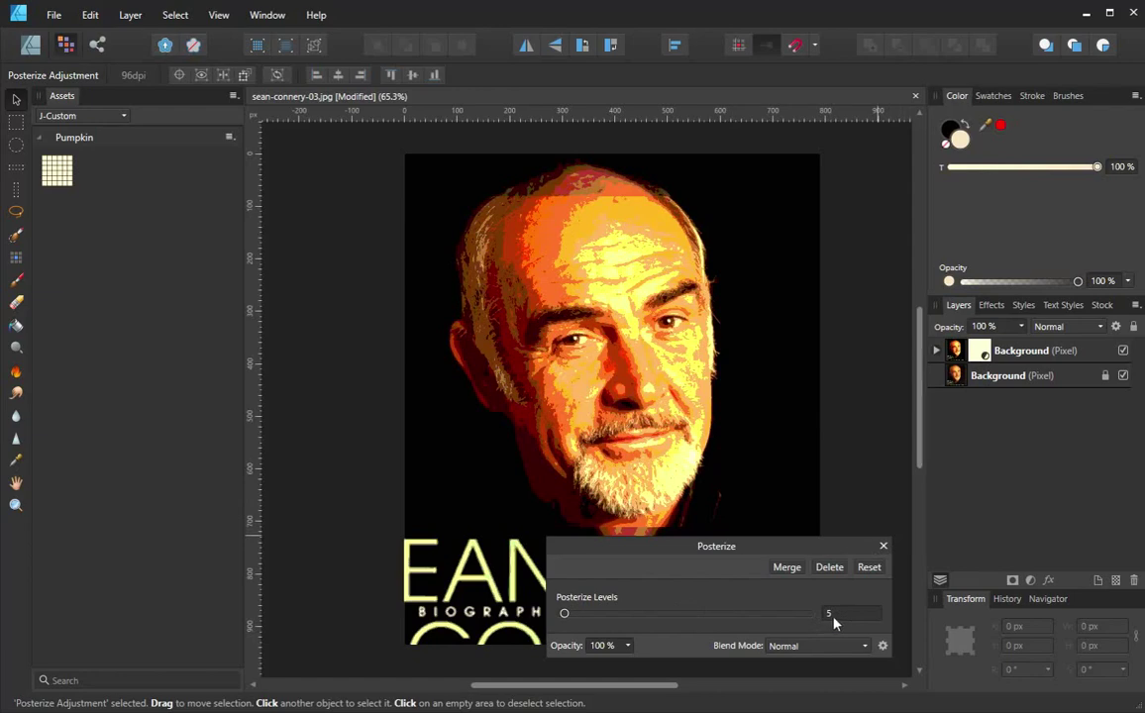
pyautogui.click(883, 546)
# Duplicate the locked original Background layer again and hide the posterized copy above it
pyautogui.click(1005, 382)
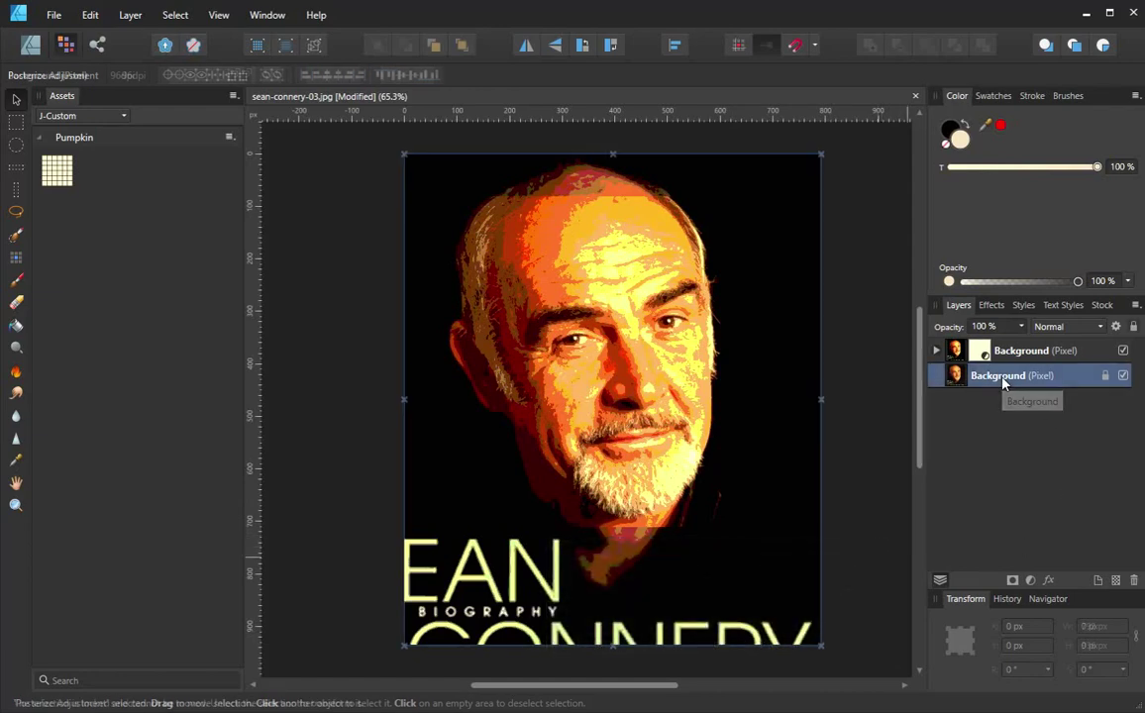
pyautogui.rightClick(1004, 382)
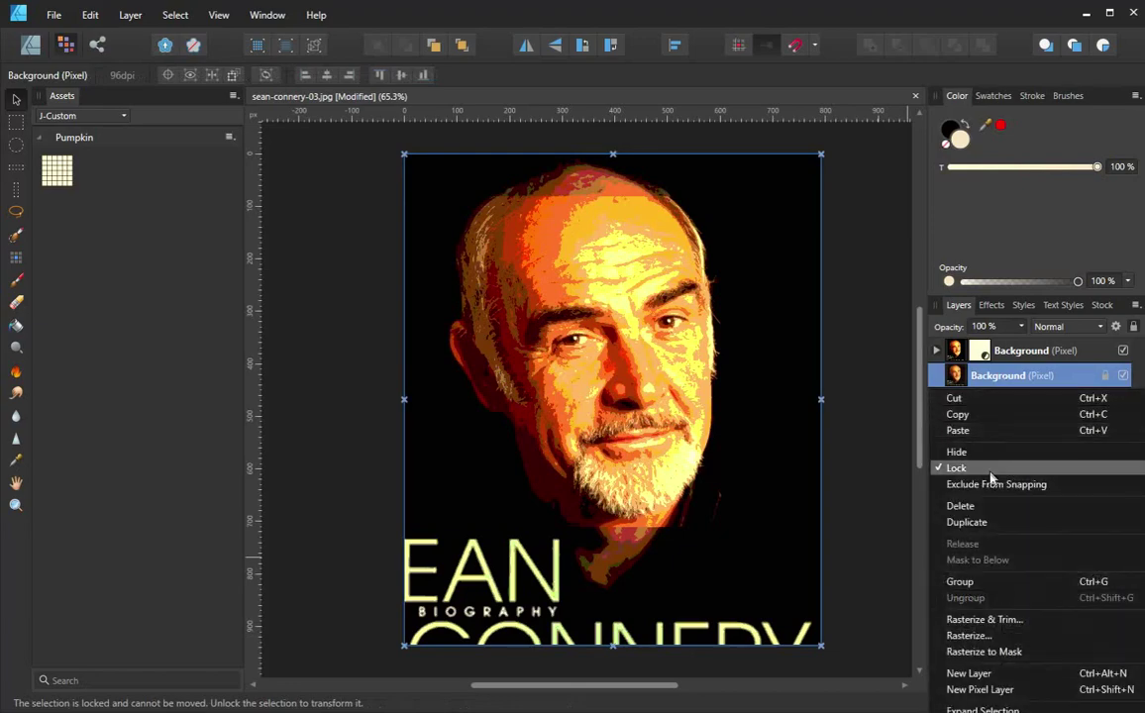
pyautogui.click(975, 522)
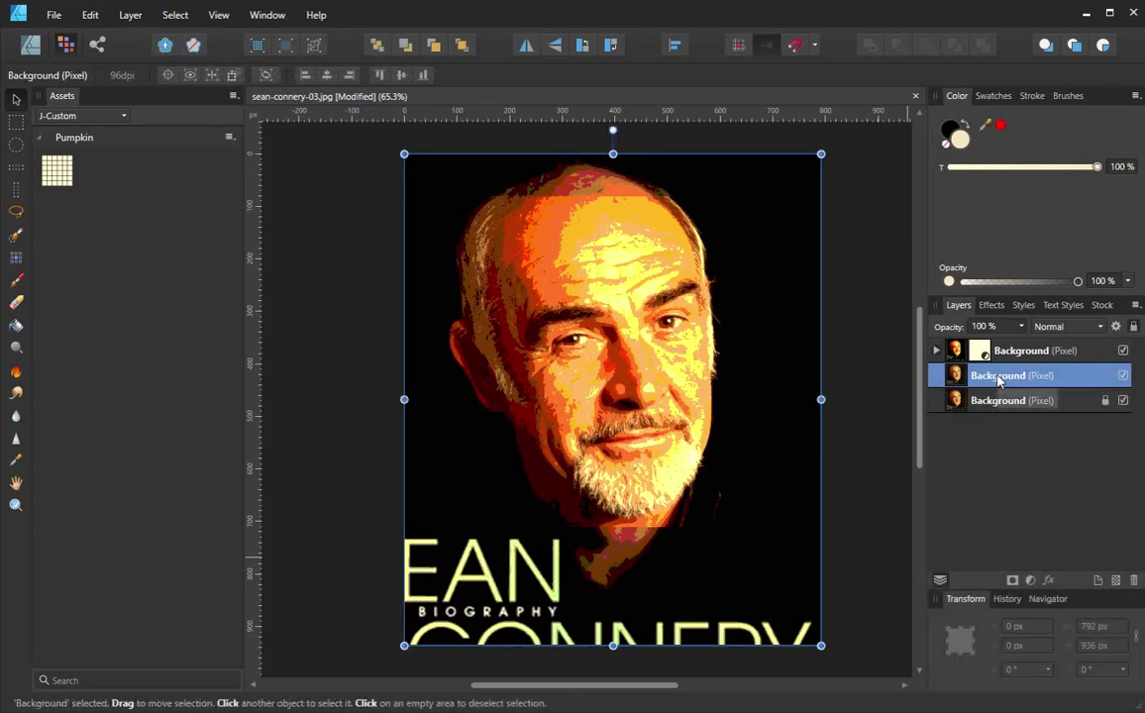
pyautogui.click(1123, 352)
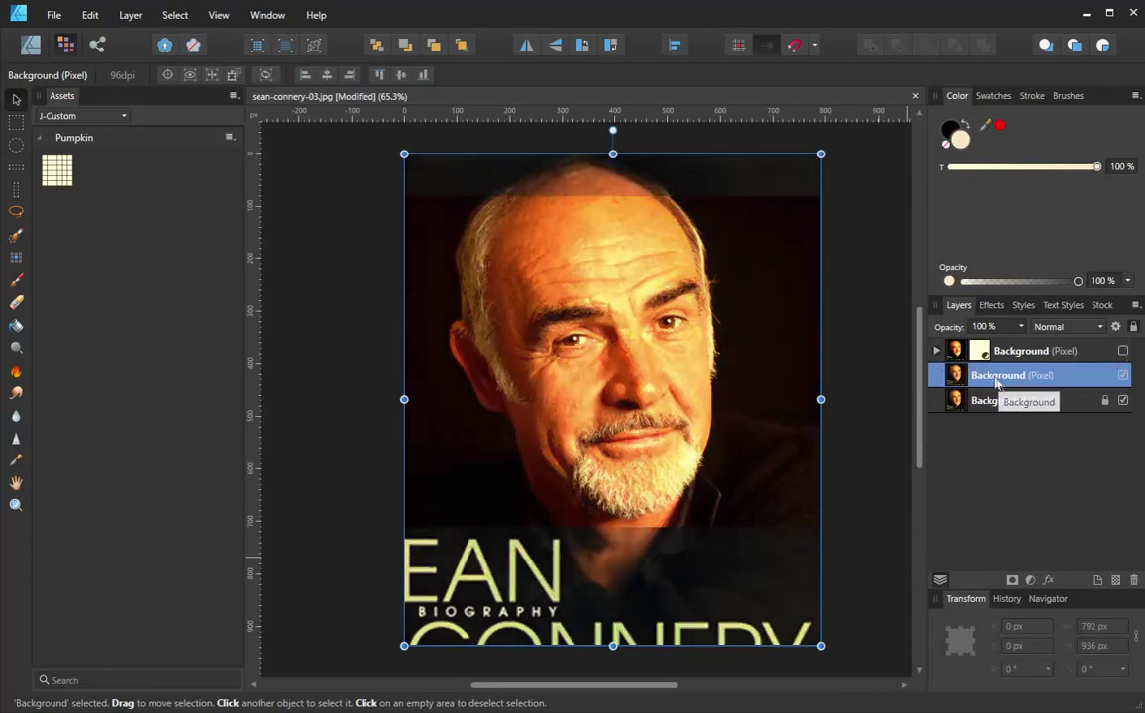
# Apply a Posterize adjustment with 4 levels to the second Background copy
pyautogui.click(1030, 581)
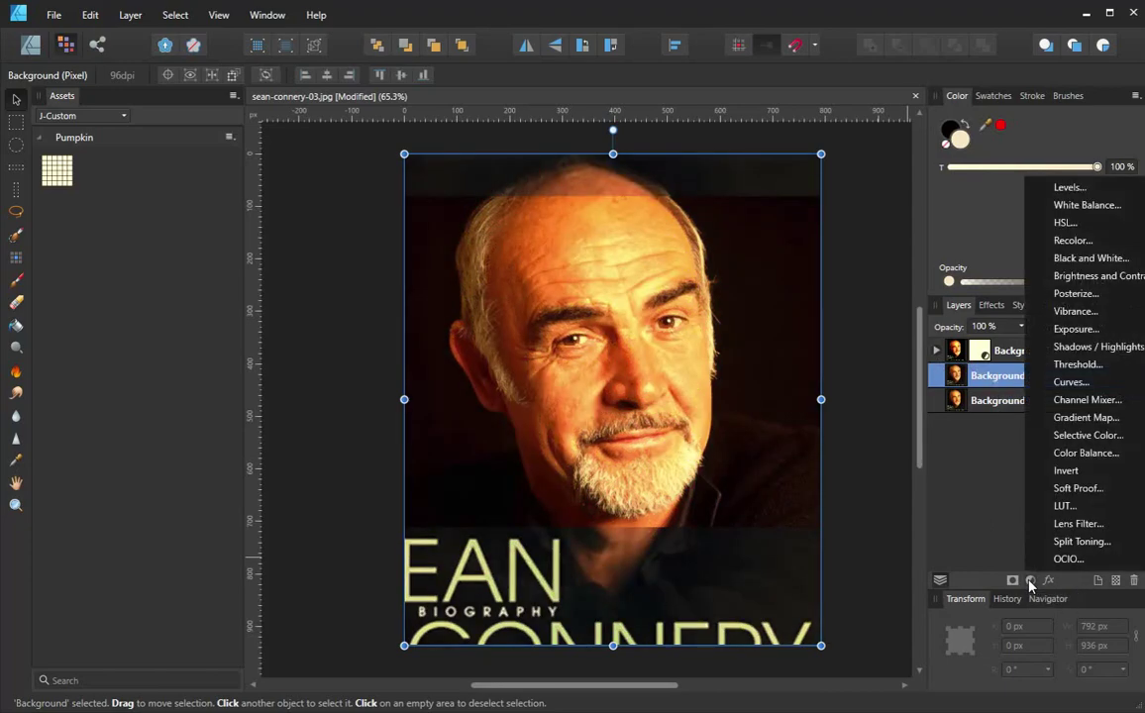
pyautogui.click(1075, 294)
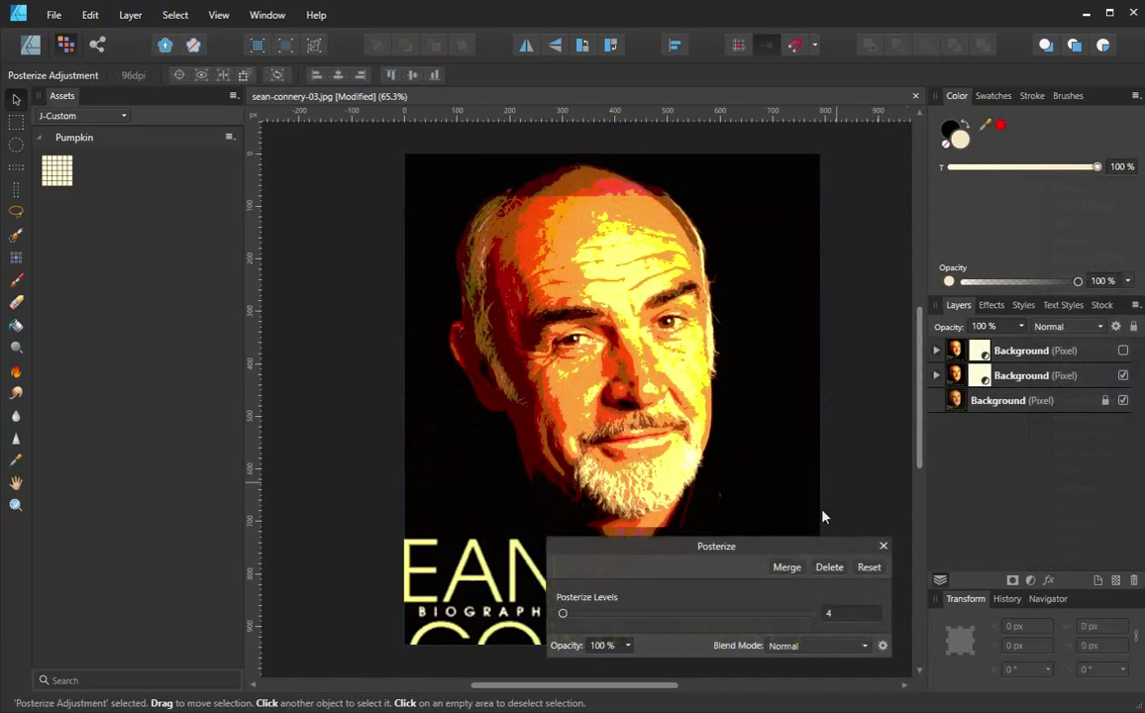
pyautogui.click(883, 546)
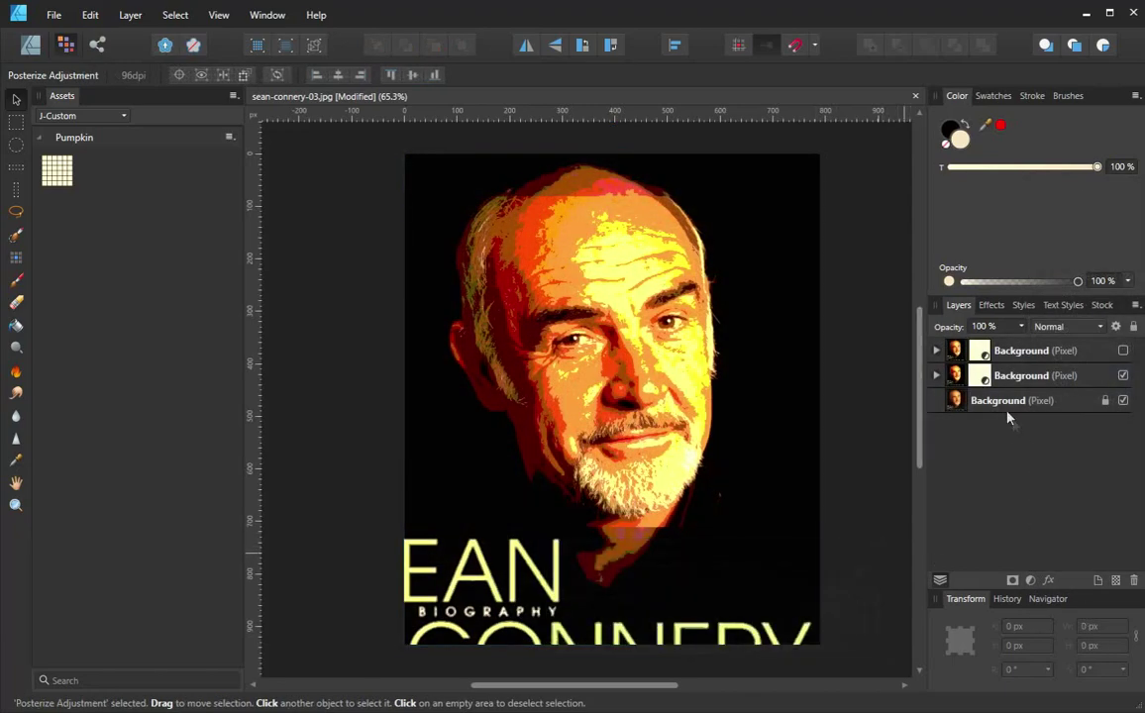
# Compare the 5-level and 4-level posterized portraits by toggling the top layer's visibility, leaving it hidden
pyautogui.click(1123, 351)
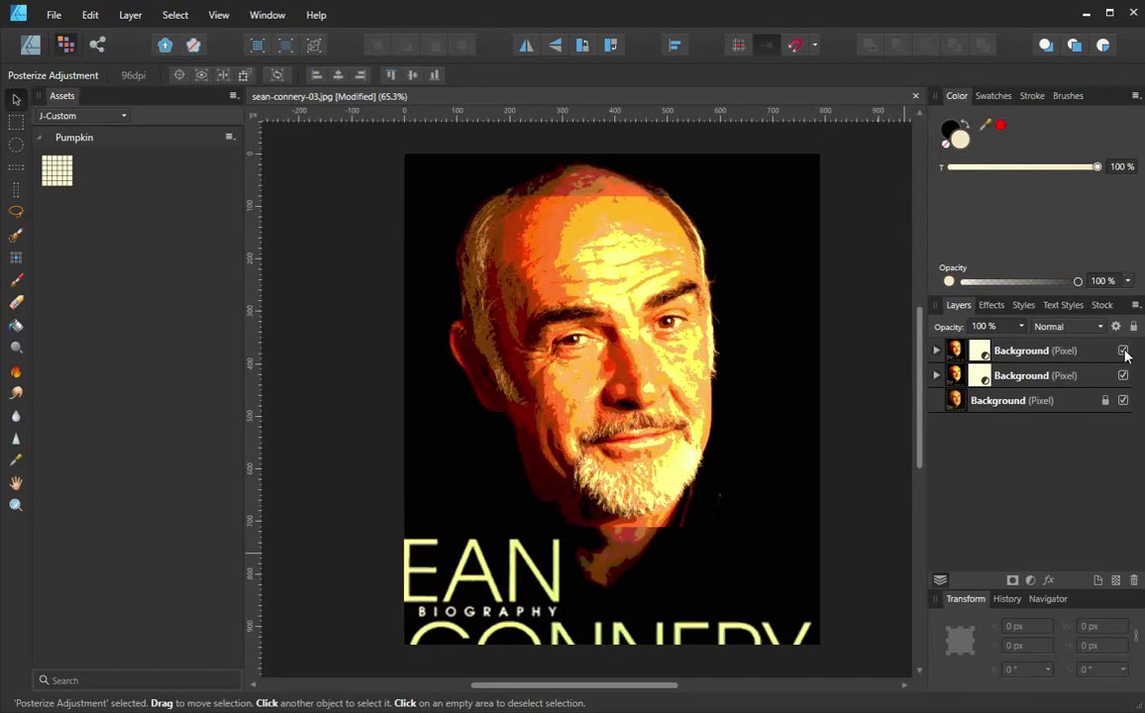
pyautogui.click(1123, 351)
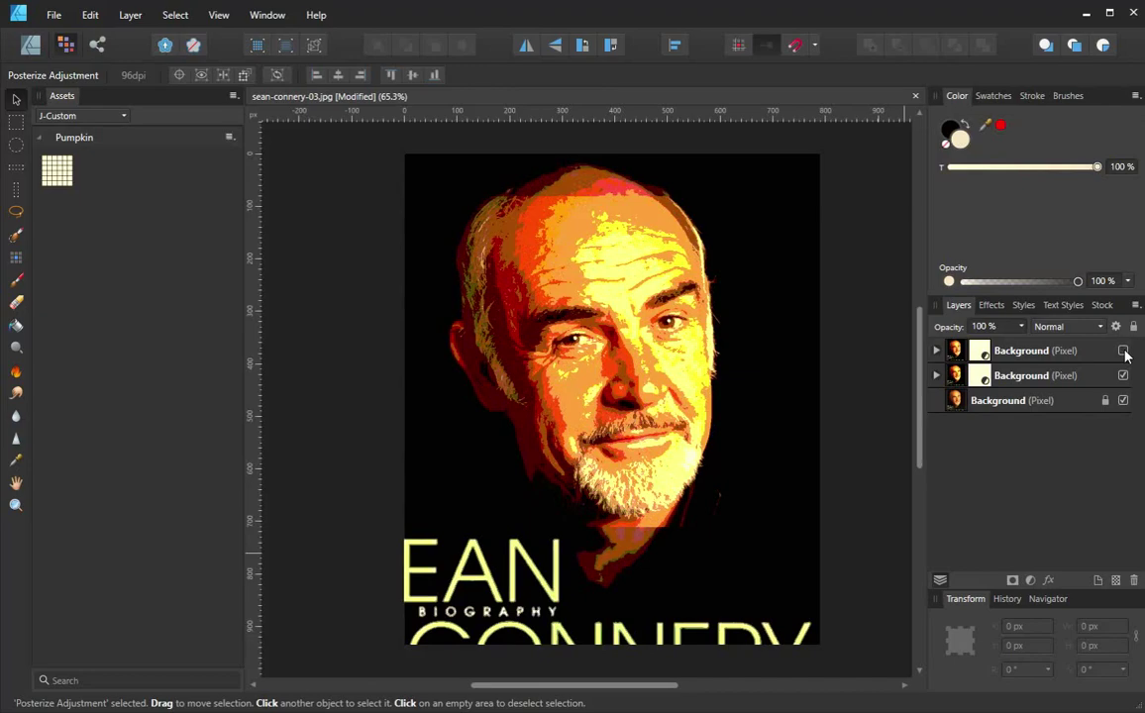
pyautogui.click(1123, 351)
pyautogui.click(1123, 352)
pyautogui.click(1123, 351)
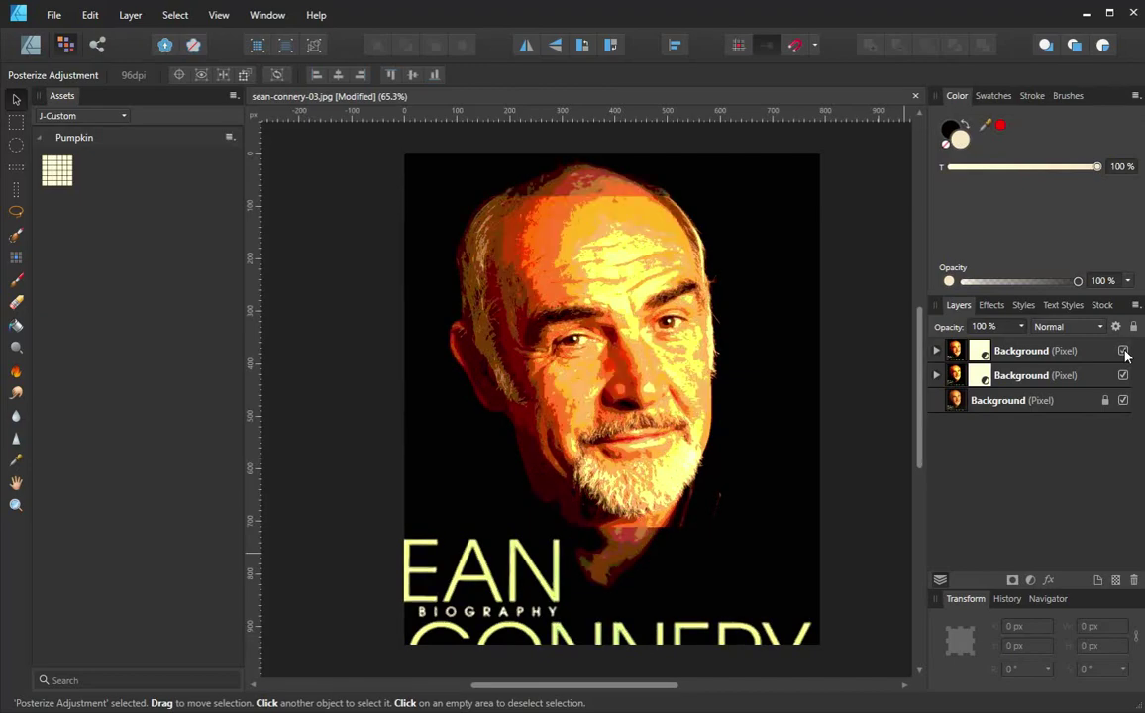
pyautogui.click(1123, 352)
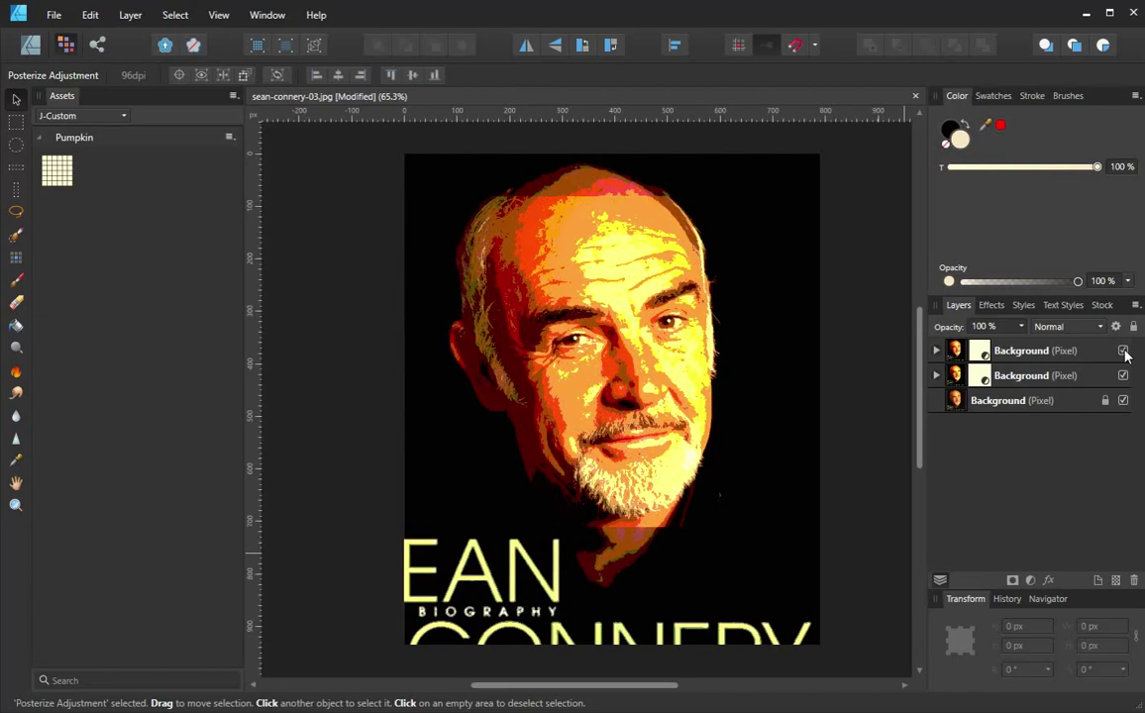
pyautogui.click(1123, 351)
pyautogui.click(1124, 352)
# Examine the pumpkin pattern examples Eddie-mock.jpg, Eddie-BW.jpg and Camila-Banus-mock.jpg in Windows Photo Viewer
pyautogui.moveTo(1139, 99); pyautogui.dragTo(624, 52)
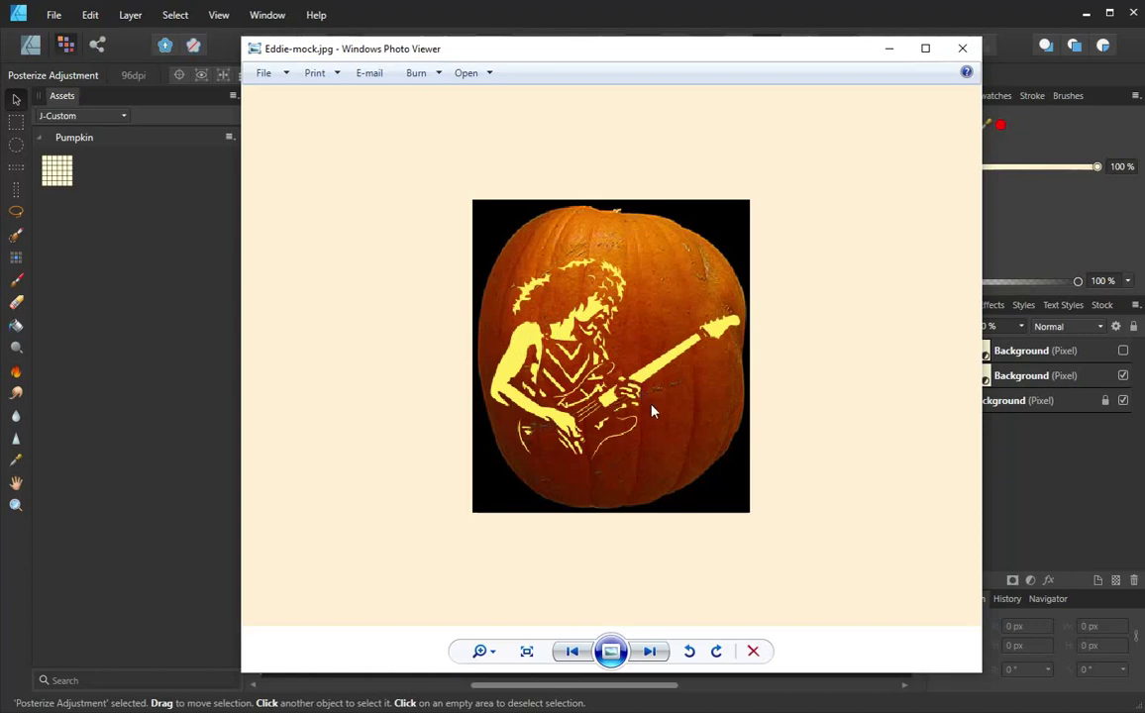
pyautogui.press('Right')
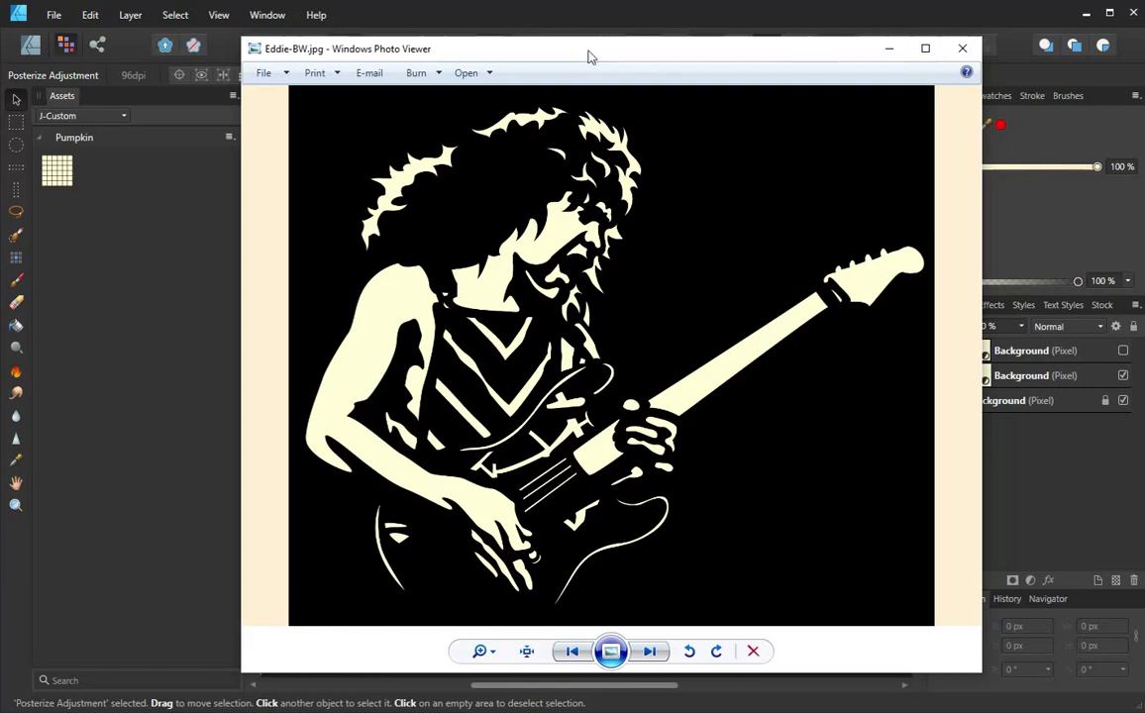
pyautogui.moveTo(588, 56); pyautogui.dragTo(625, 52)
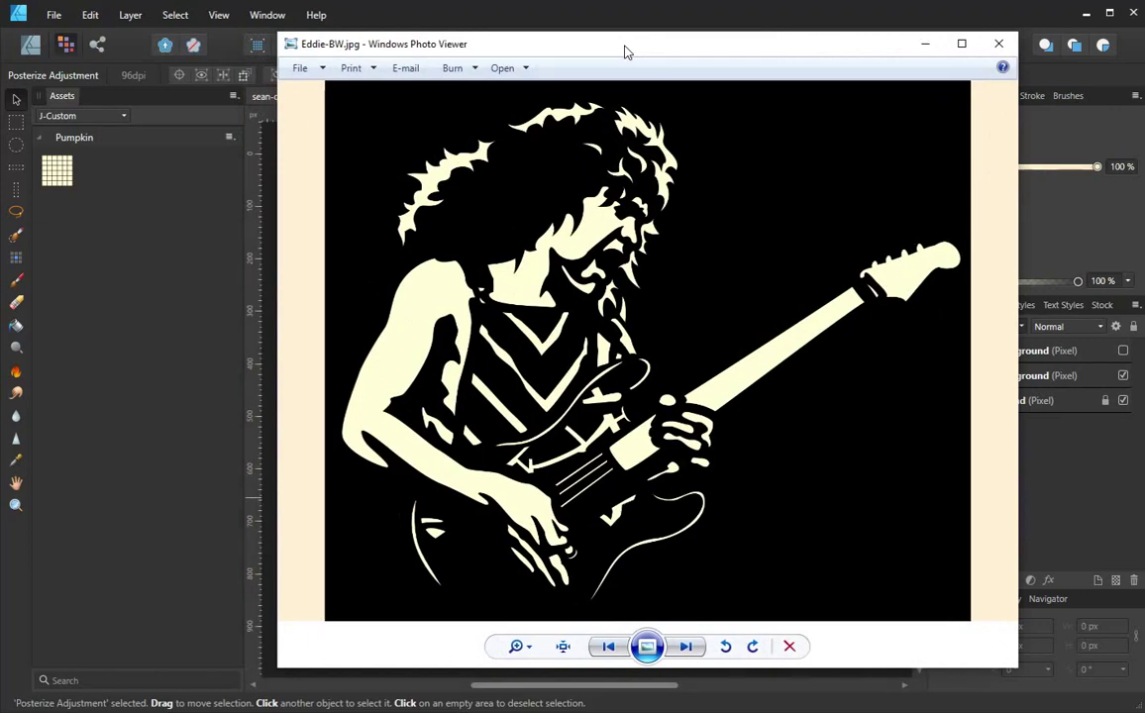
pyautogui.moveTo(625, 52); pyautogui.dragTo(1144, 58)
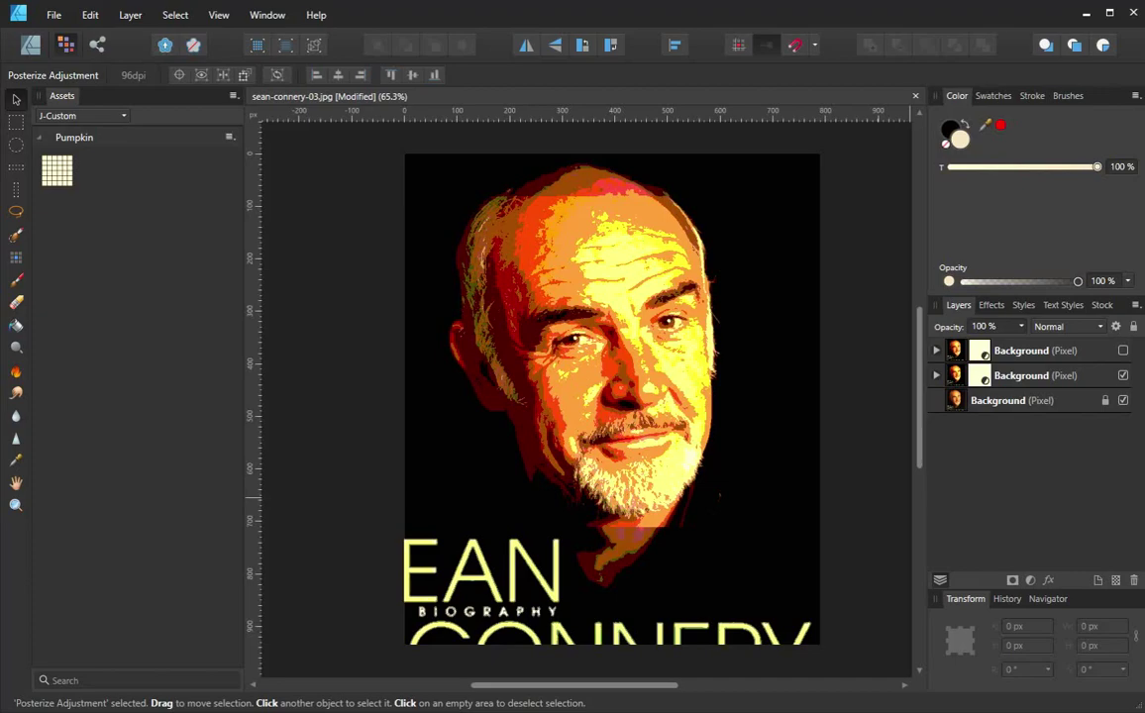
pyautogui.moveTo(1144, 58); pyautogui.dragTo(653, 48)
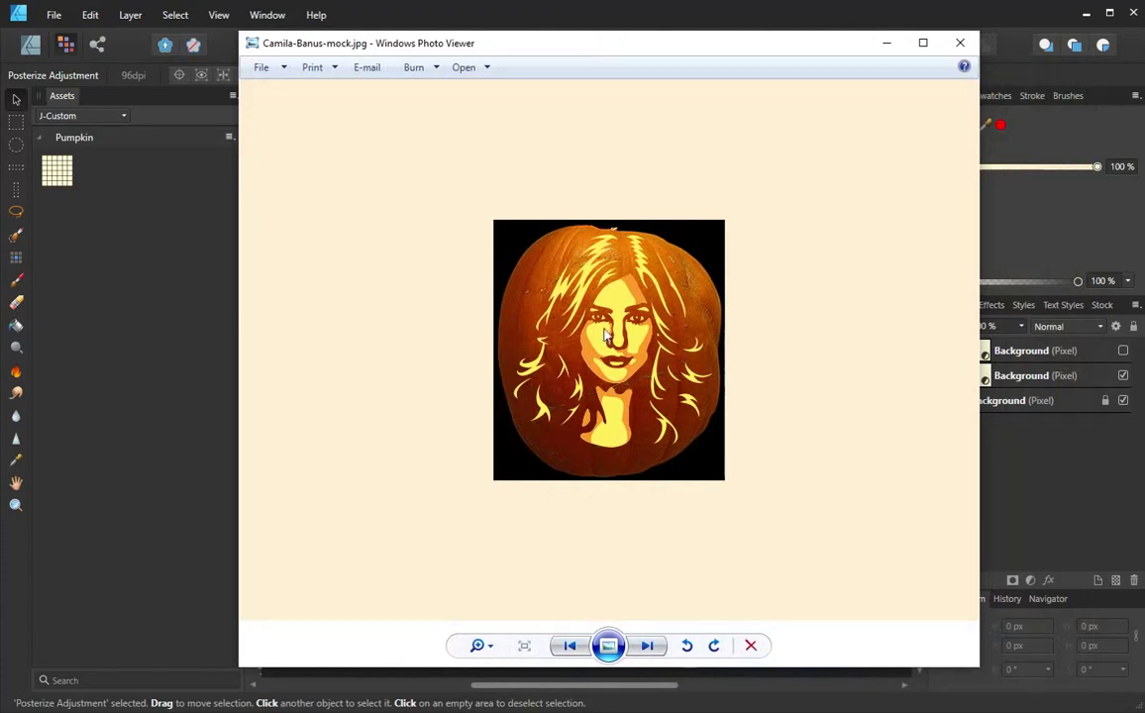
pyautogui.scroll(1, 606, 335)
pyautogui.scroll(1, 607, 334)
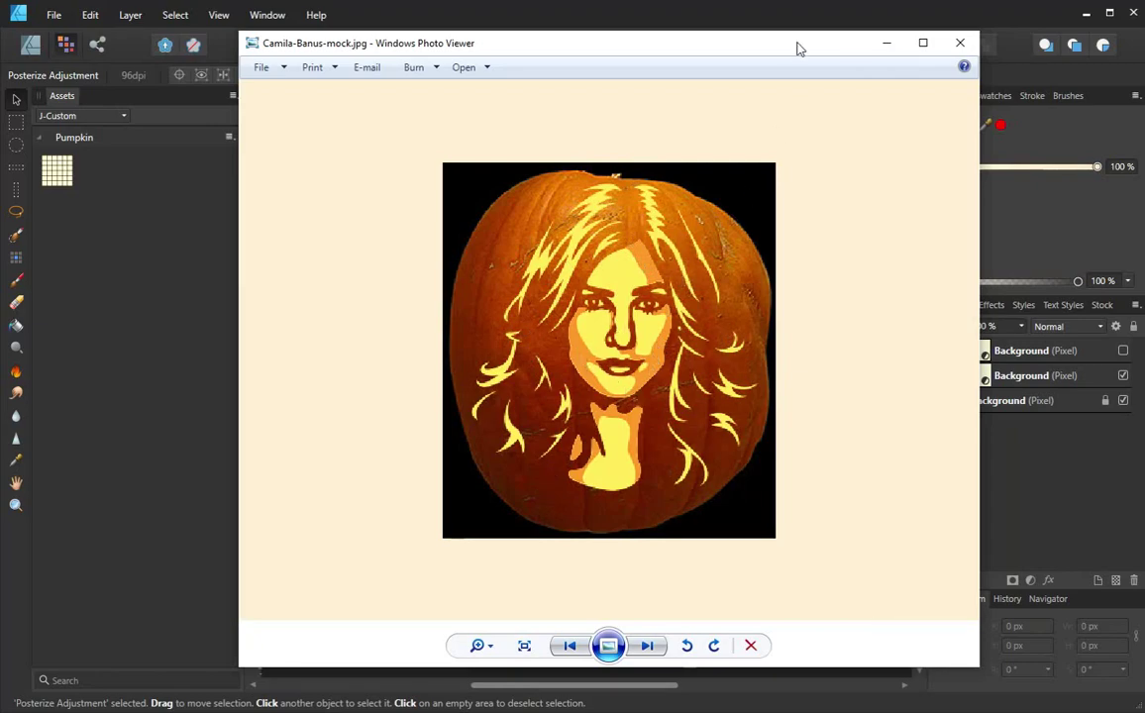
pyautogui.press('Left')
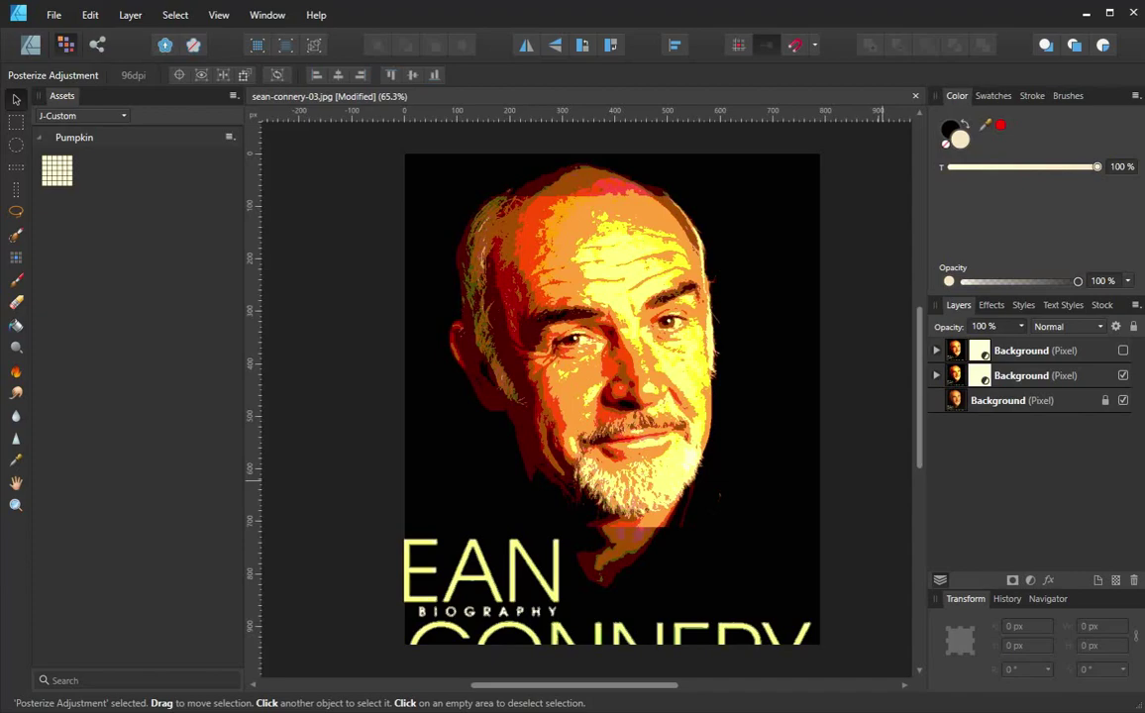
# Examine the carved pumpkin samples sample-barbossa.png, sample-barnabas.png and sample-buffy.png up close in Windows Photo Viewer
pyautogui.moveTo(990, 120); pyautogui.dragTo(615, 39)
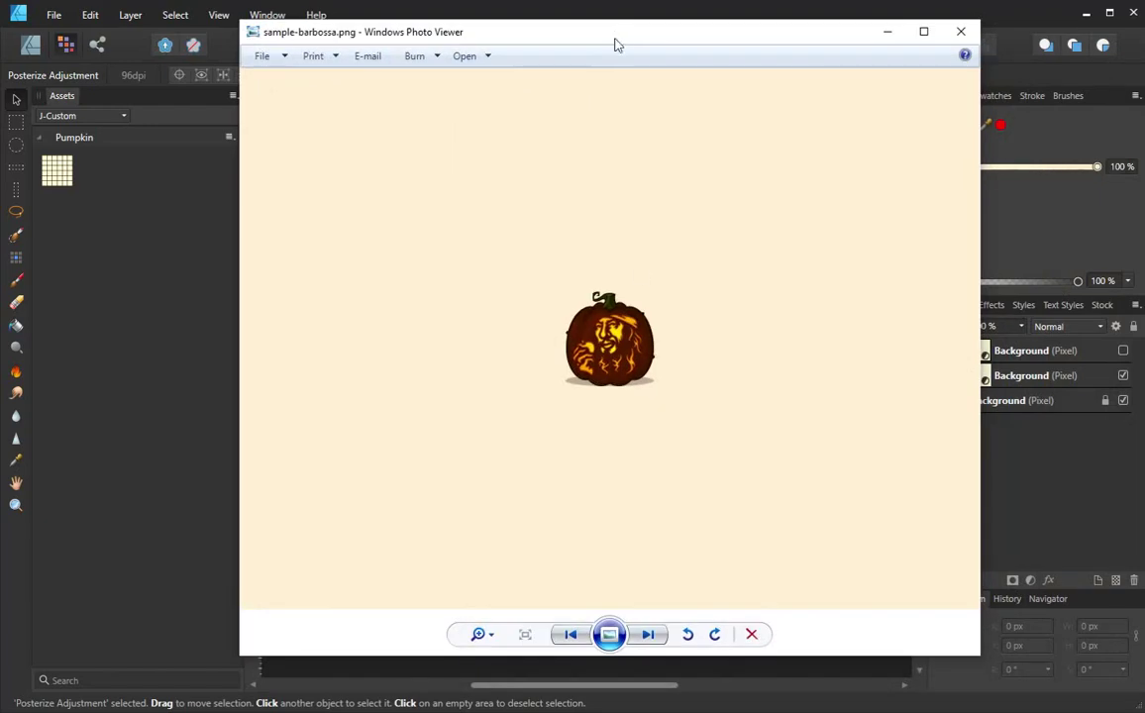
pyautogui.scroll(3, 605, 340)
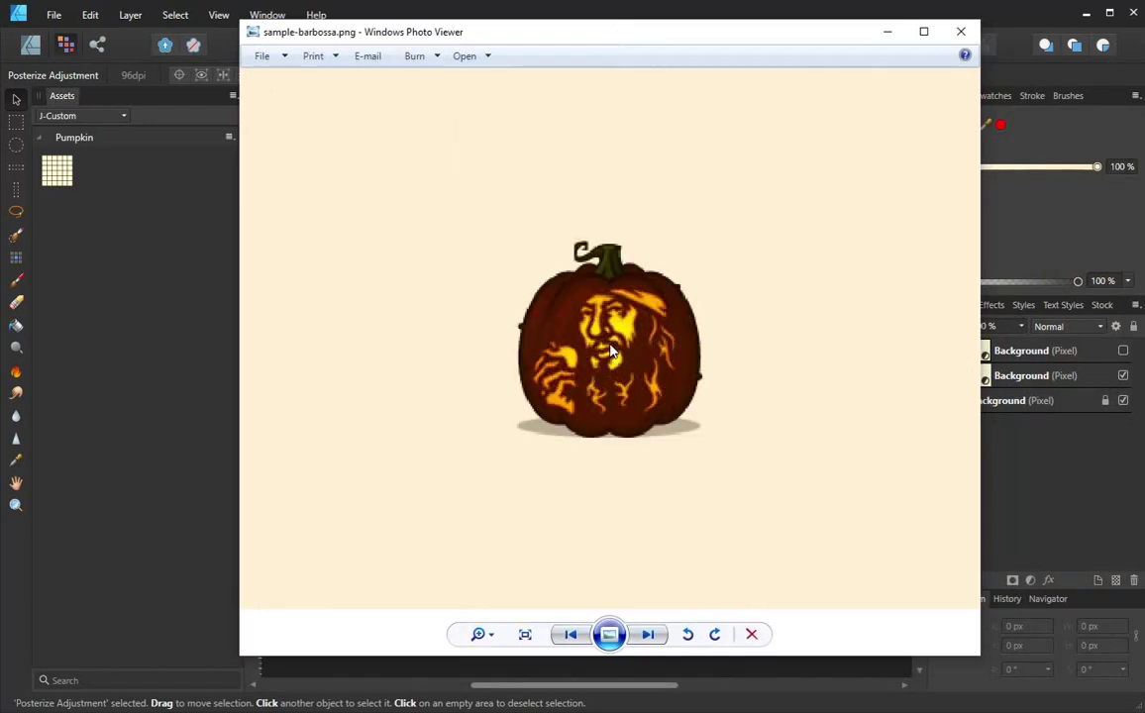
pyautogui.scroll(2, 624, 361)
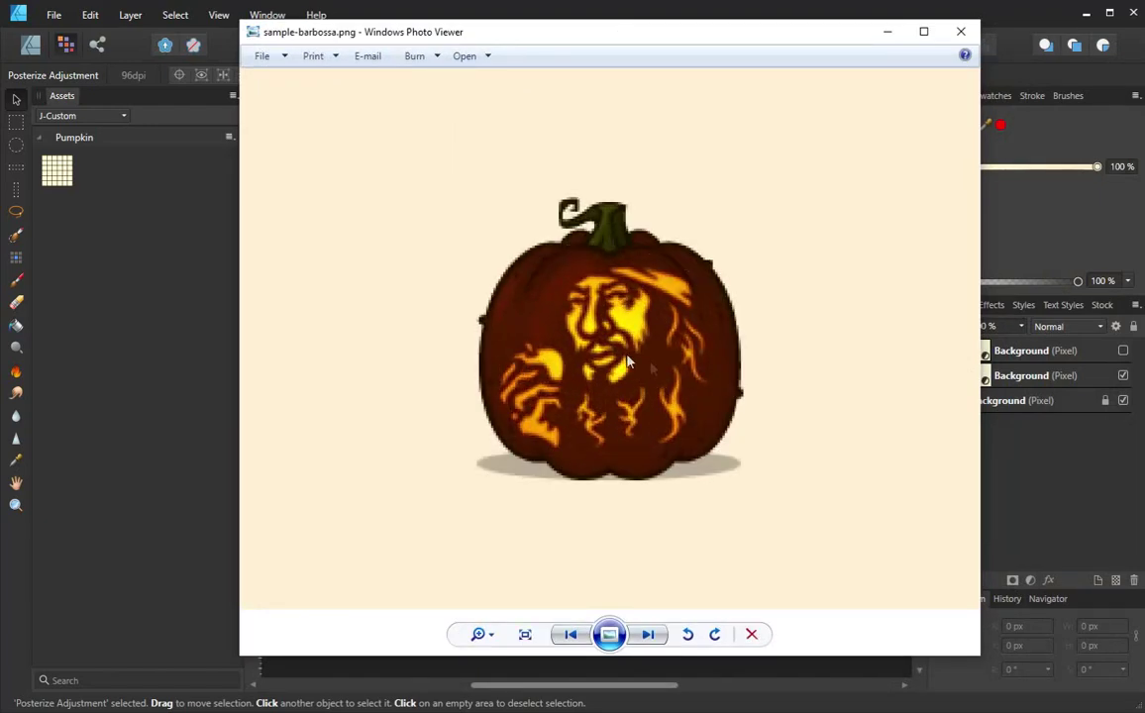
pyautogui.scroll(-3, 663, 371)
pyautogui.scroll(3, 663, 371)
pyautogui.press('Right')
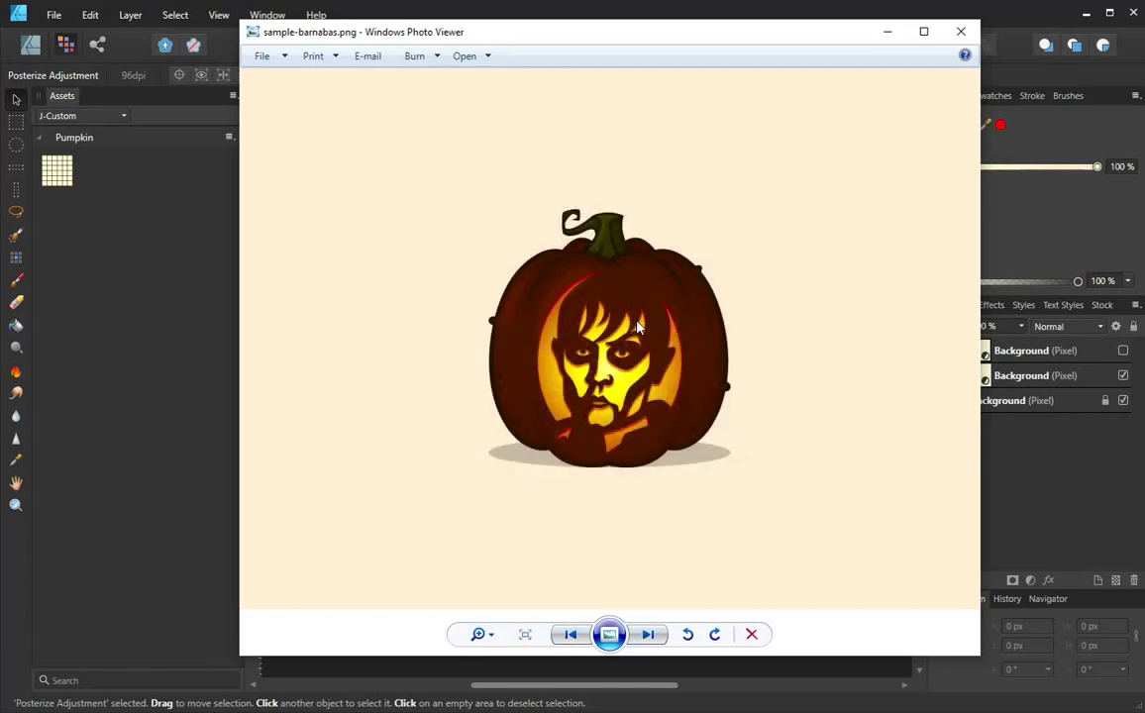
pyautogui.scroll(3, 637, 326)
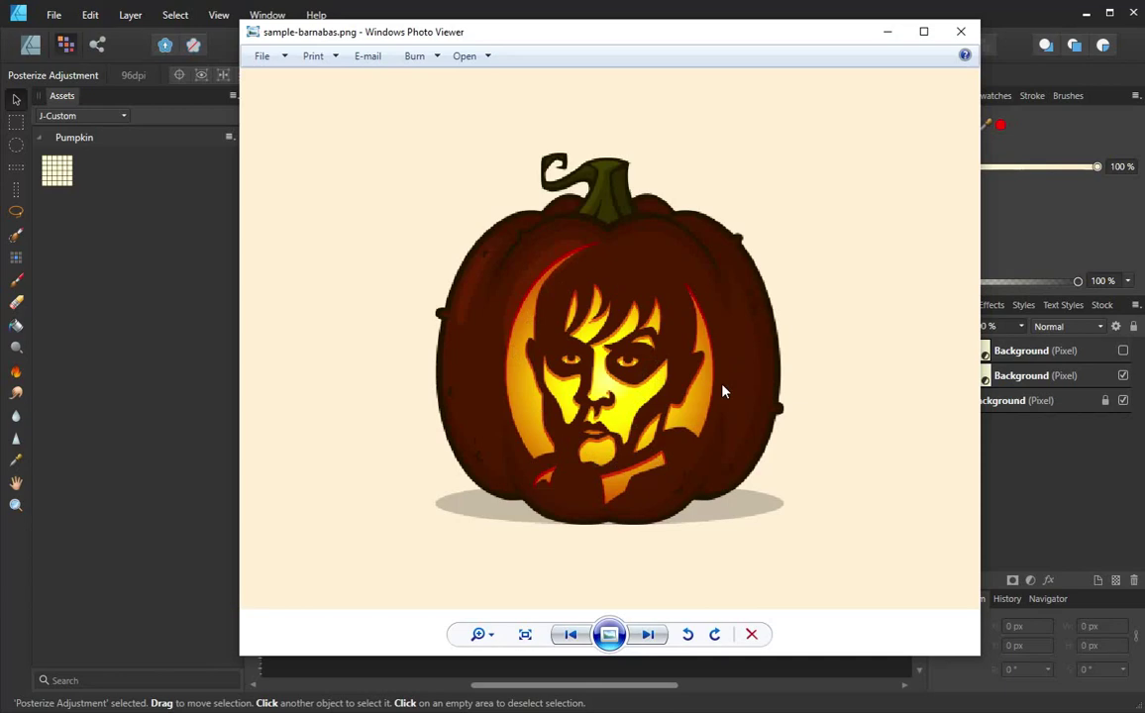
pyautogui.press('Right')
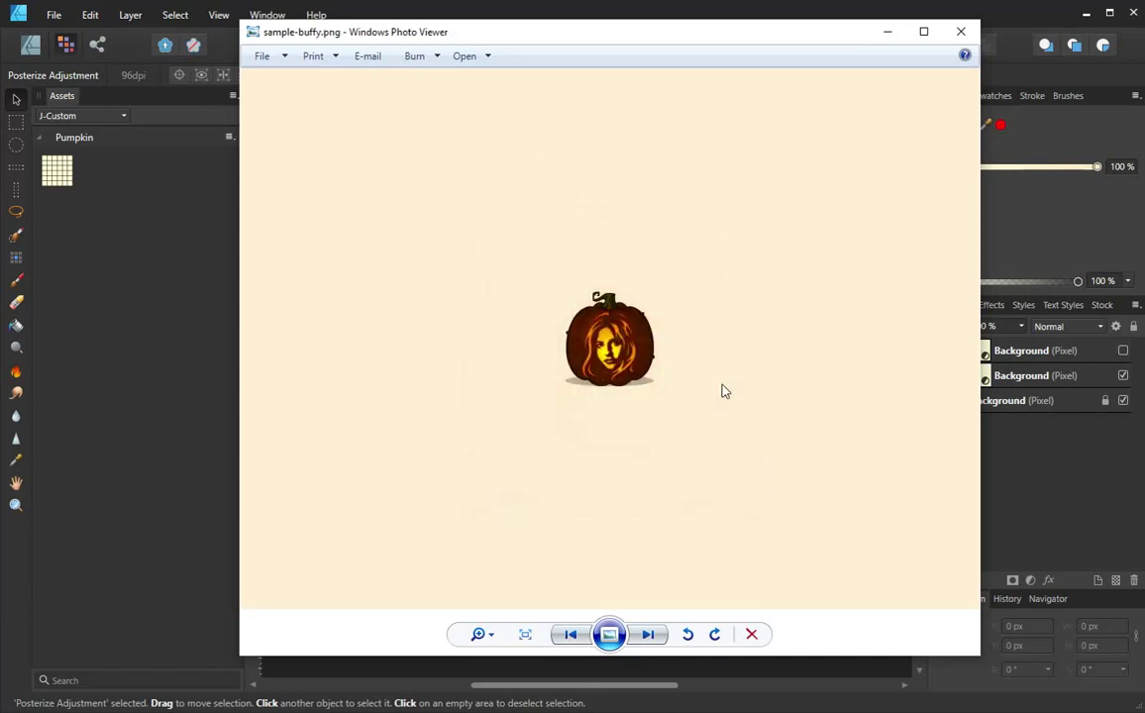
pyautogui.scroll(3, 643, 392)
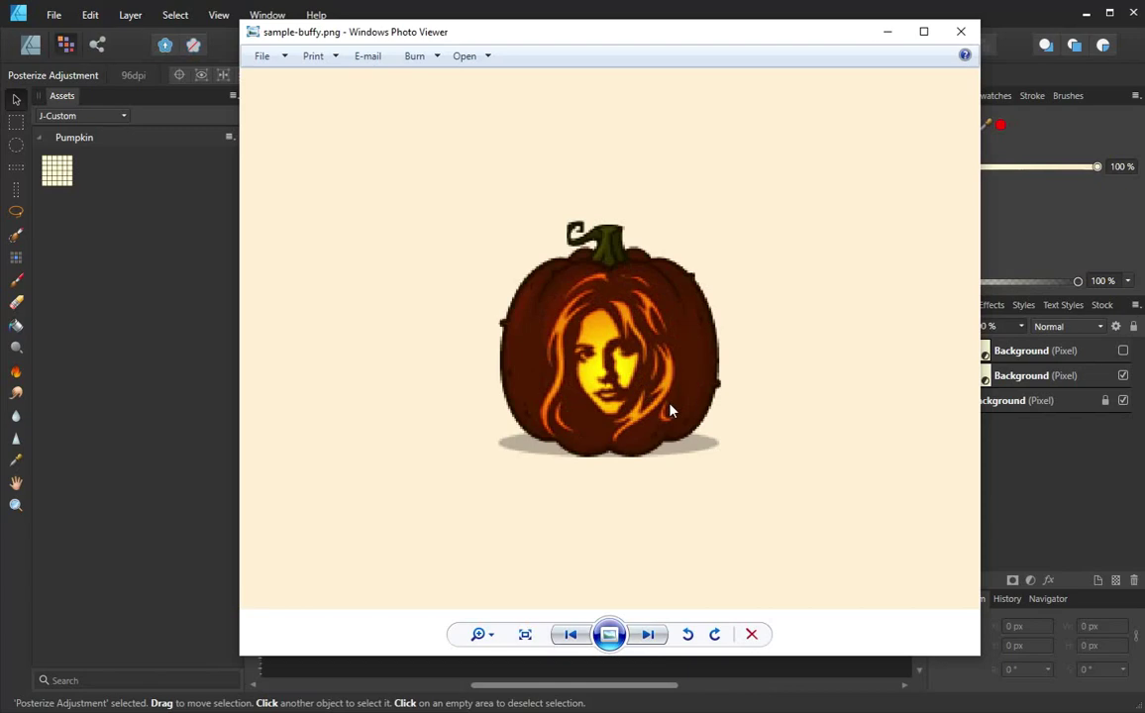
# Examine the carved pumpkin samples sample-carol.png, sample-dixon.png, sample-dracula.png, sample-exdemon.png and sample-hessian.png in turn
pyautogui.press('Right')
pyautogui.scroll(3, 670, 410)
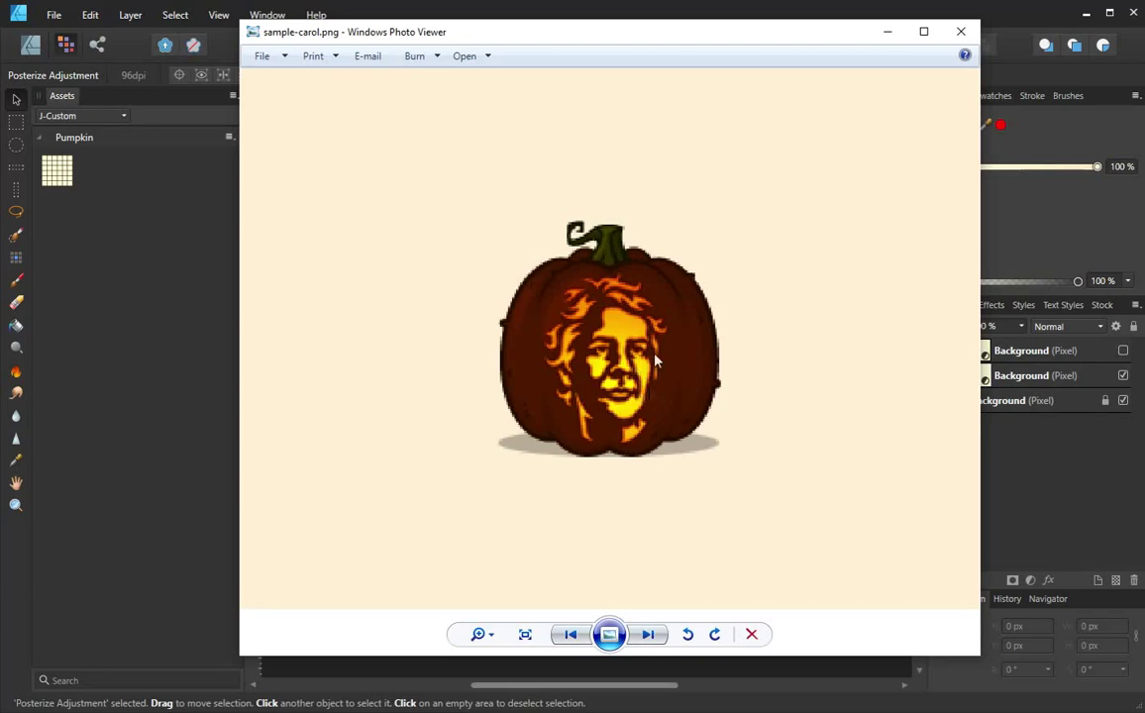
pyautogui.press('Right')
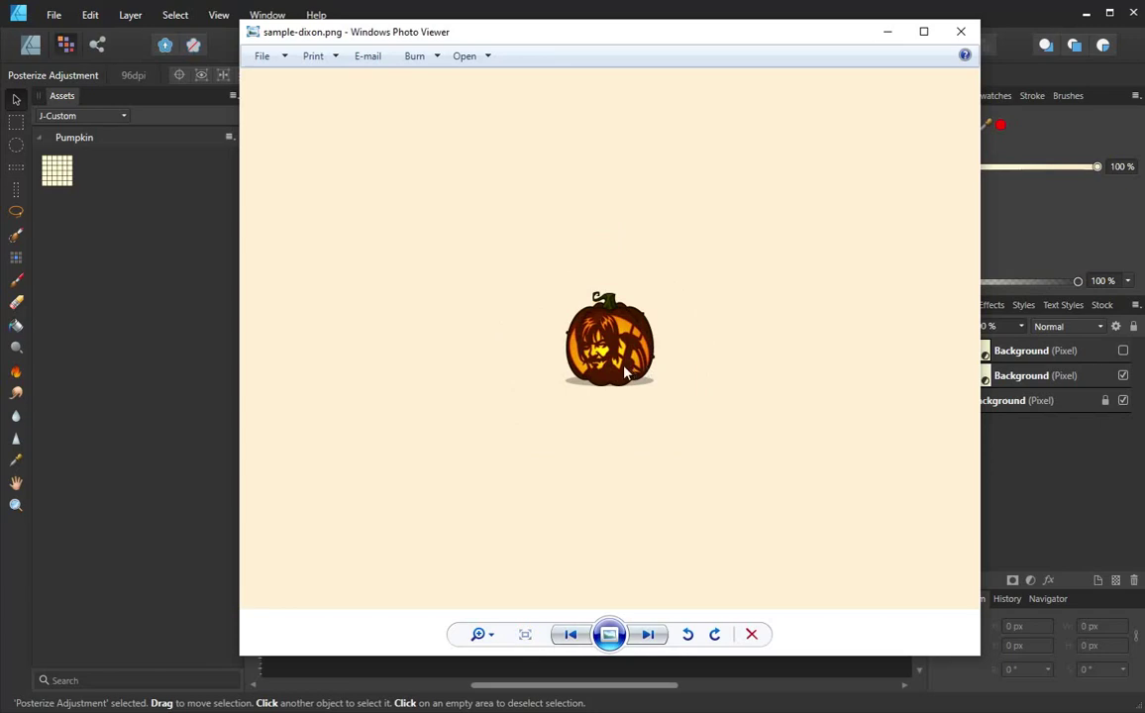
pyautogui.scroll(3, 626, 380)
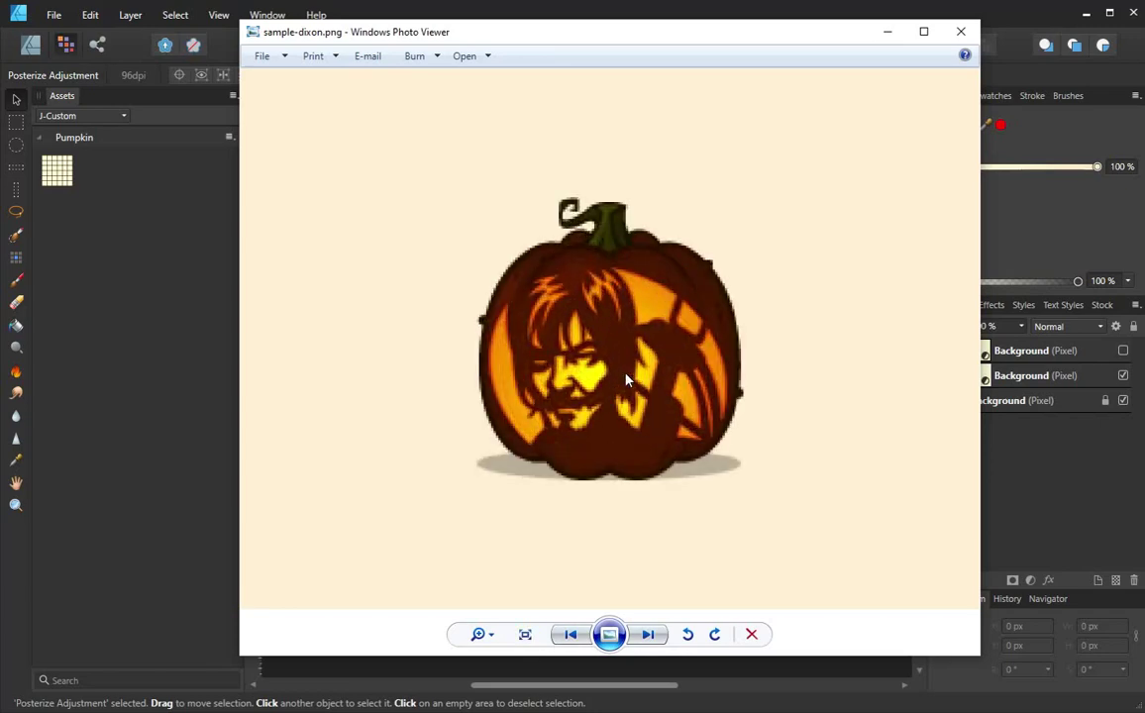
pyautogui.press('Right')
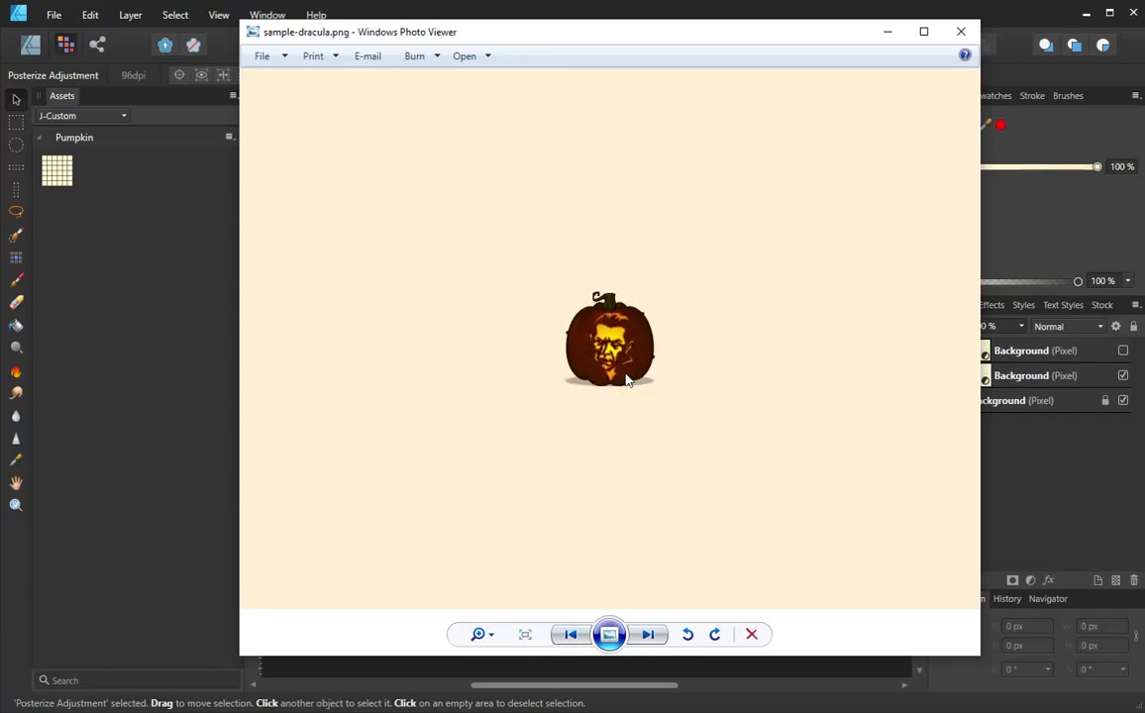
pyautogui.press('Right')
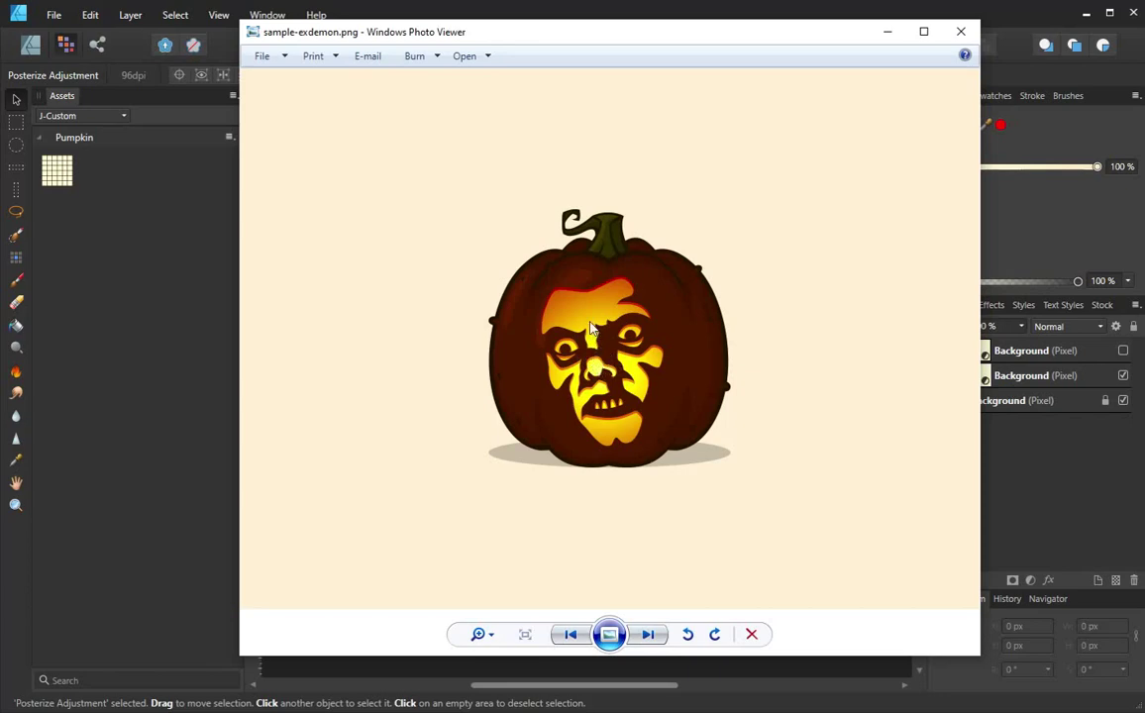
pyautogui.press('Right')
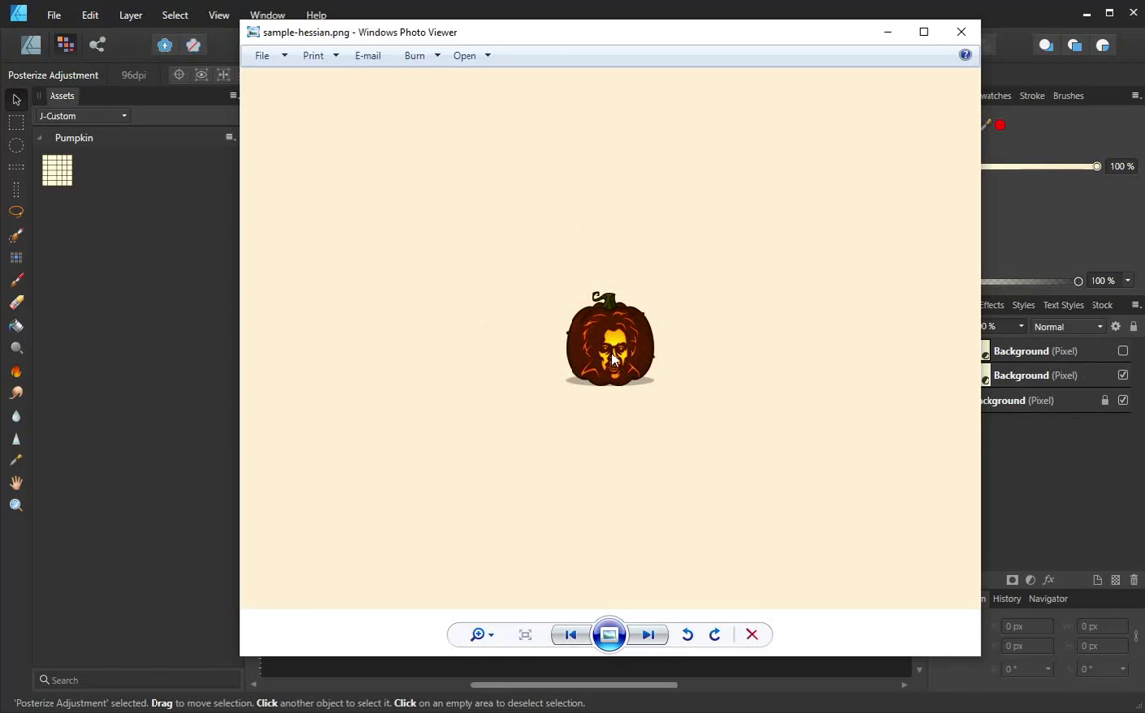
pyautogui.scroll(4, 609, 362)
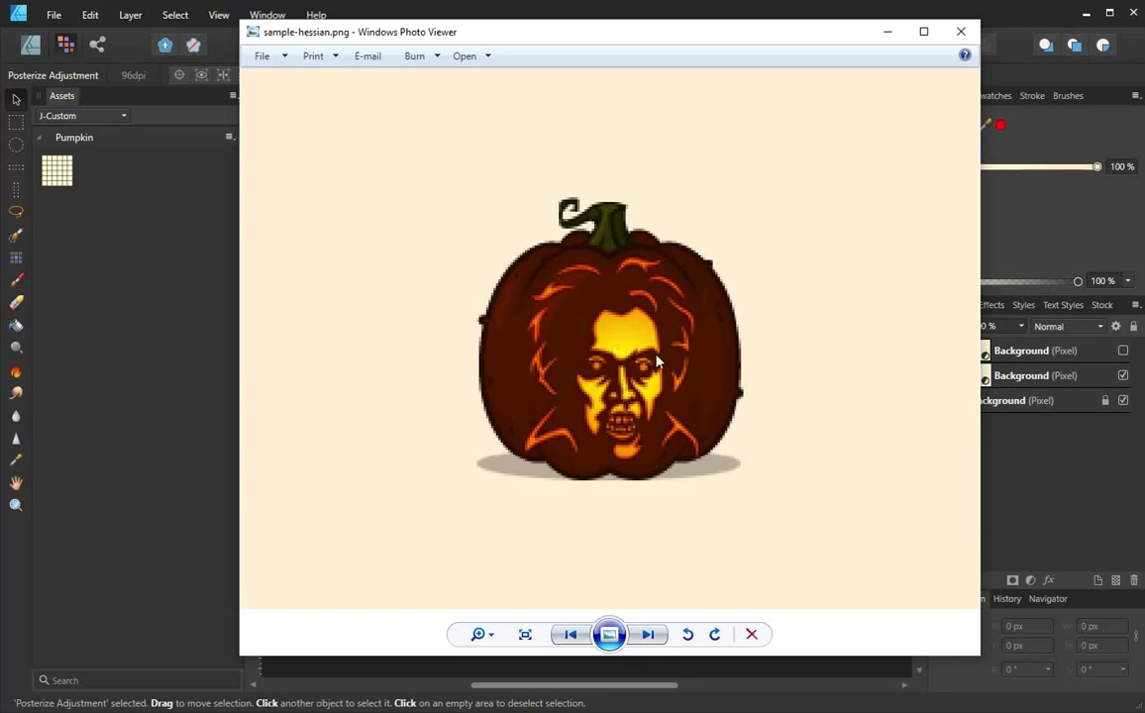
# Examine sample-hitchcock.png, sample-jackjoker.png, sample-karen.png and sample-leedracula.png, and close the photo viewer
pyautogui.press('Right')
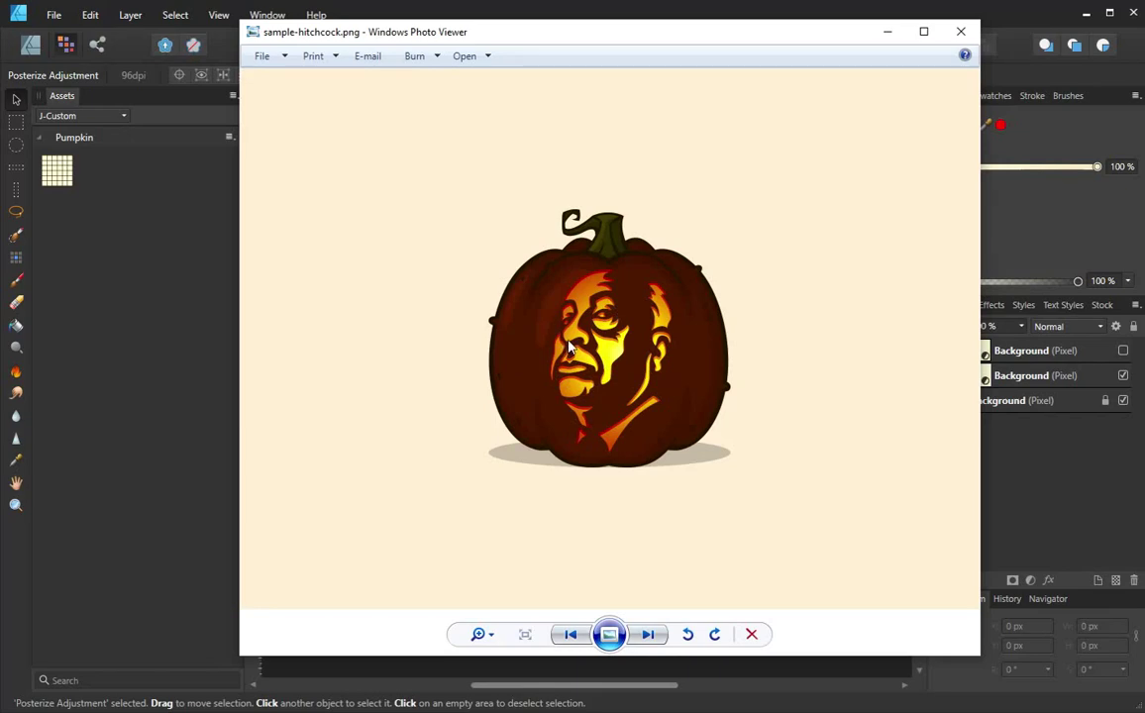
pyautogui.press('Right')
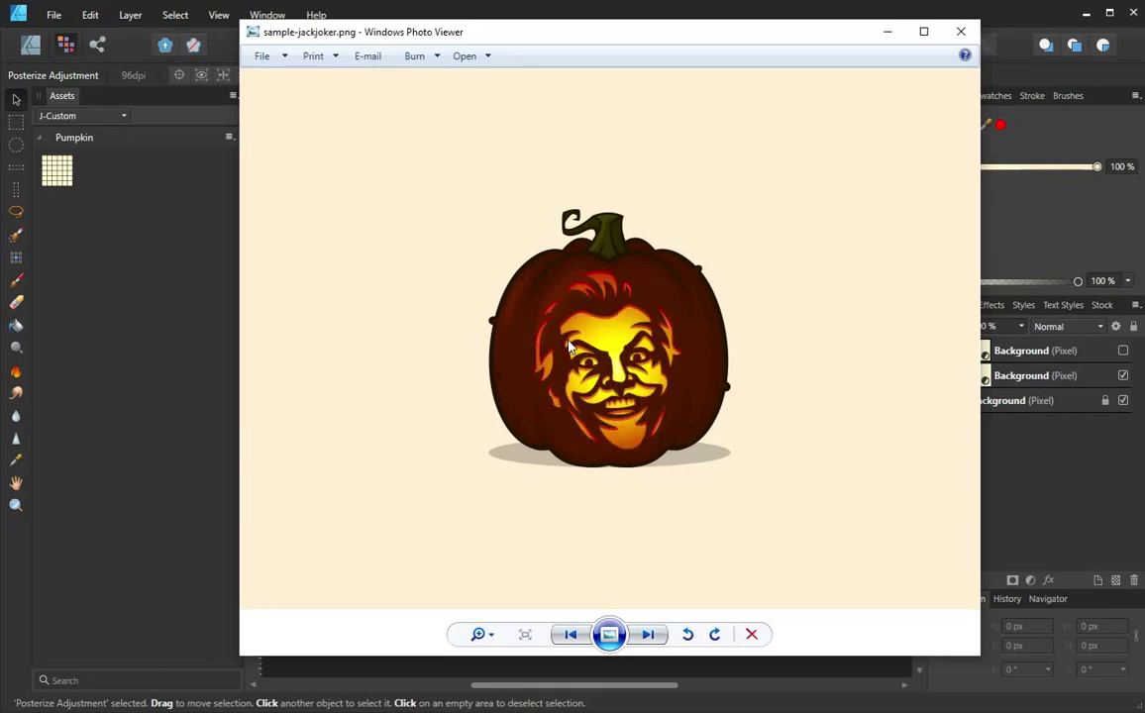
pyautogui.press('Right')
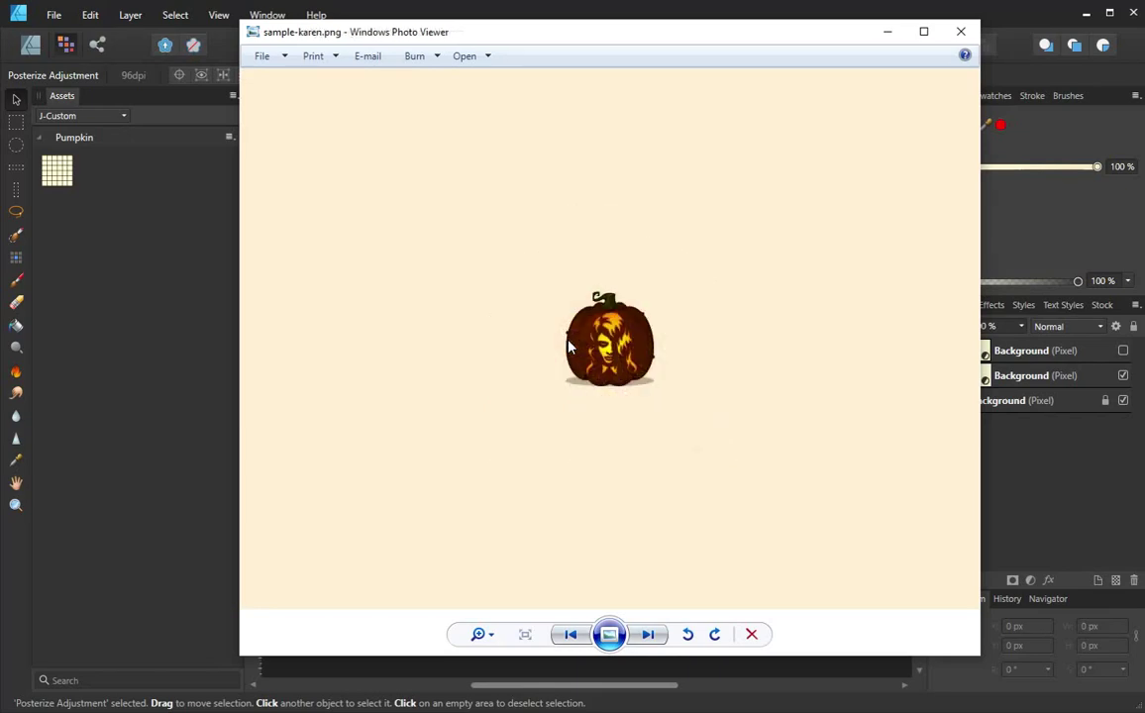
pyautogui.press('Right')
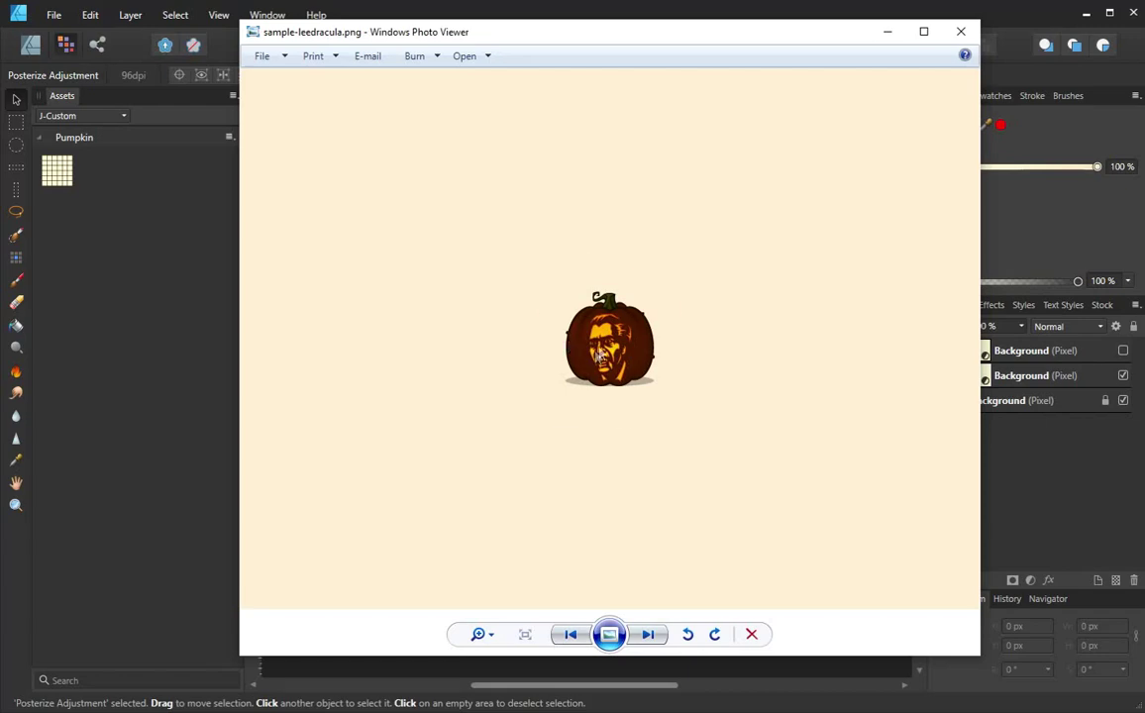
pyautogui.scroll(3, 570, 346)
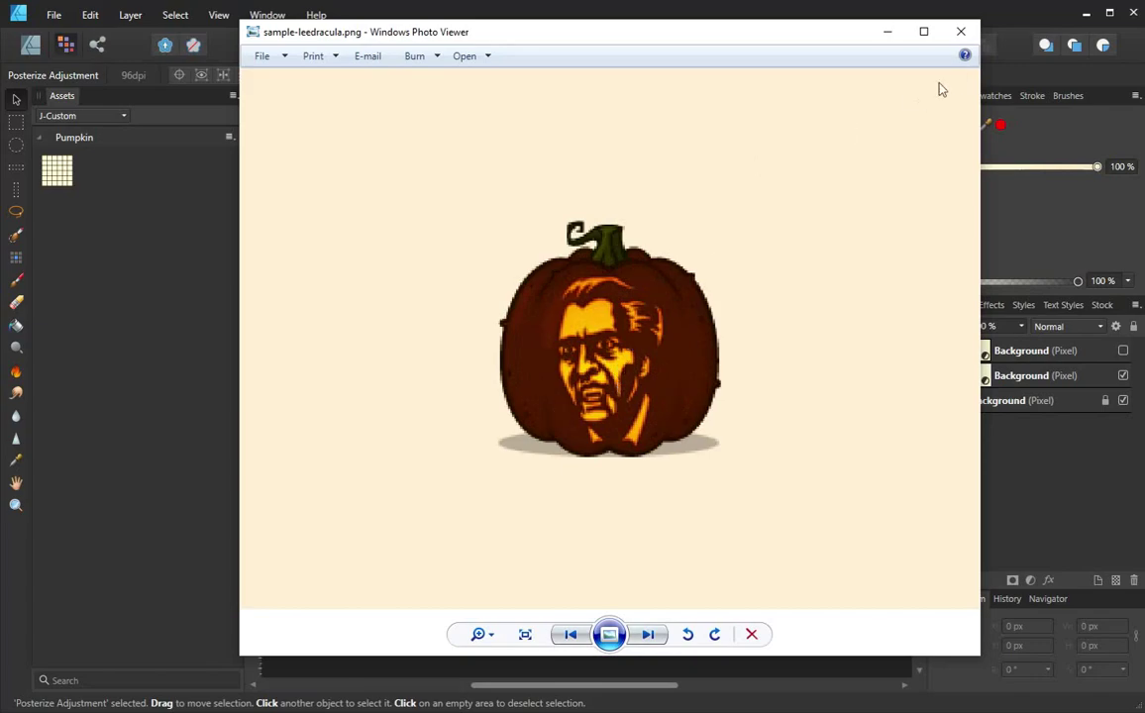
pyautogui.click(960, 30)
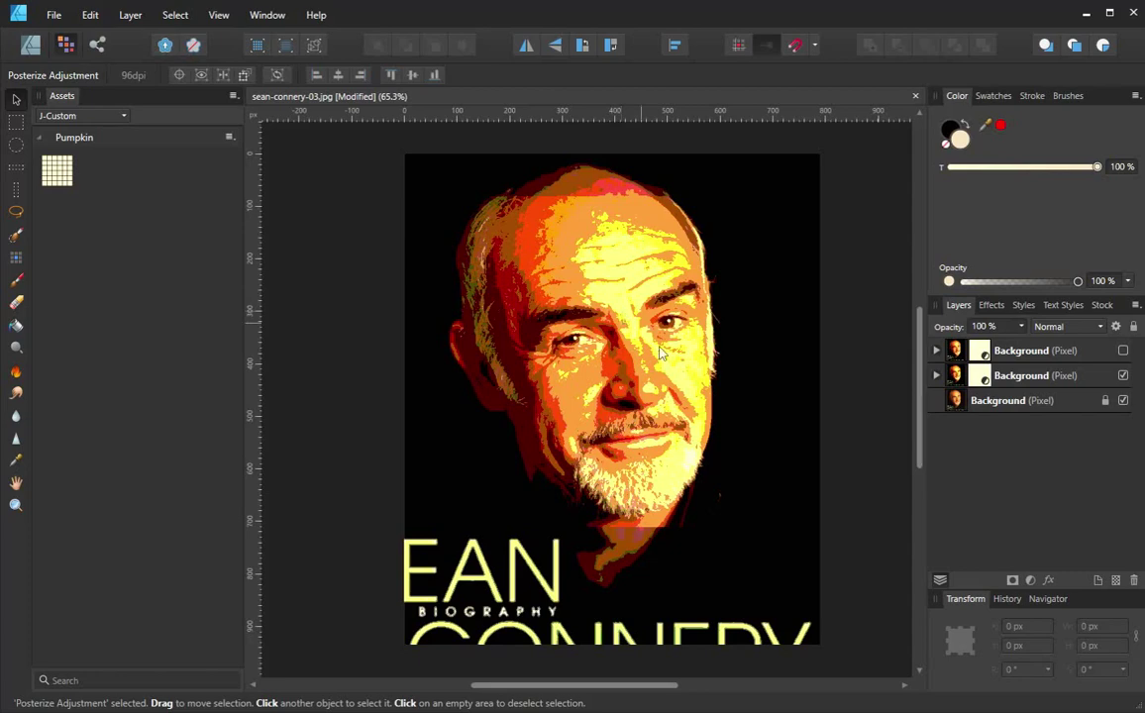
# Compare the two posterized versions of the portrait by toggling the top Background layer, leaving it hidden
pyautogui.click(1123, 350)
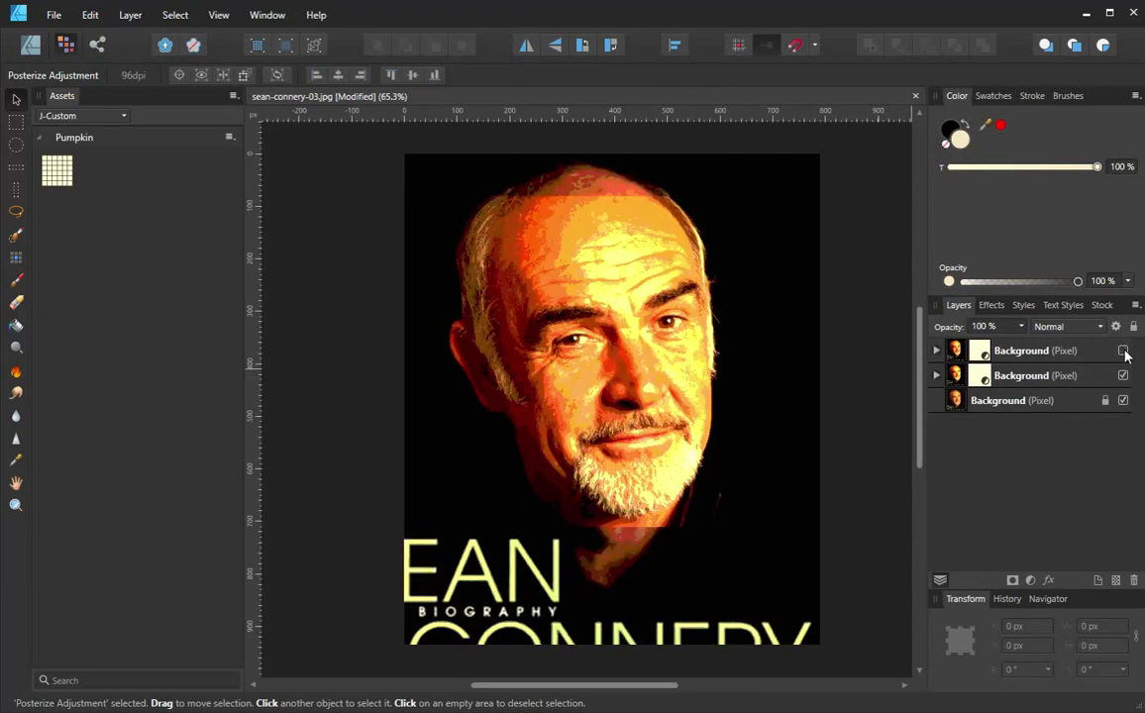
pyautogui.click(1123, 351)
pyautogui.click(1123, 351)
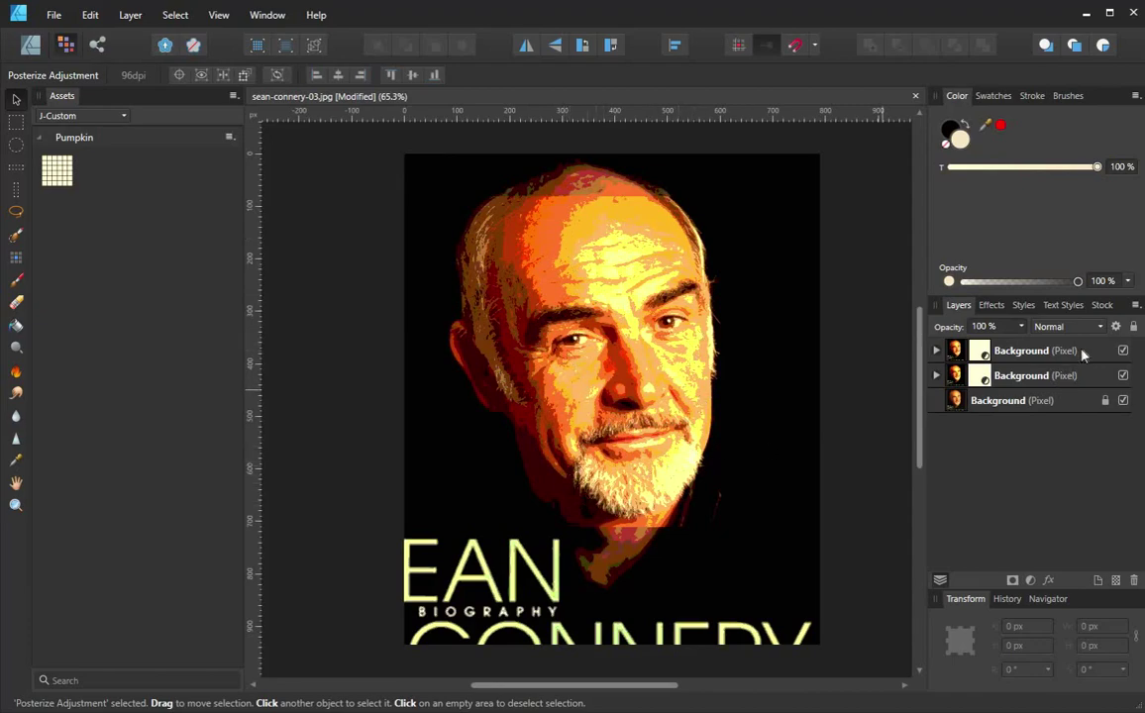
pyautogui.click(1123, 352)
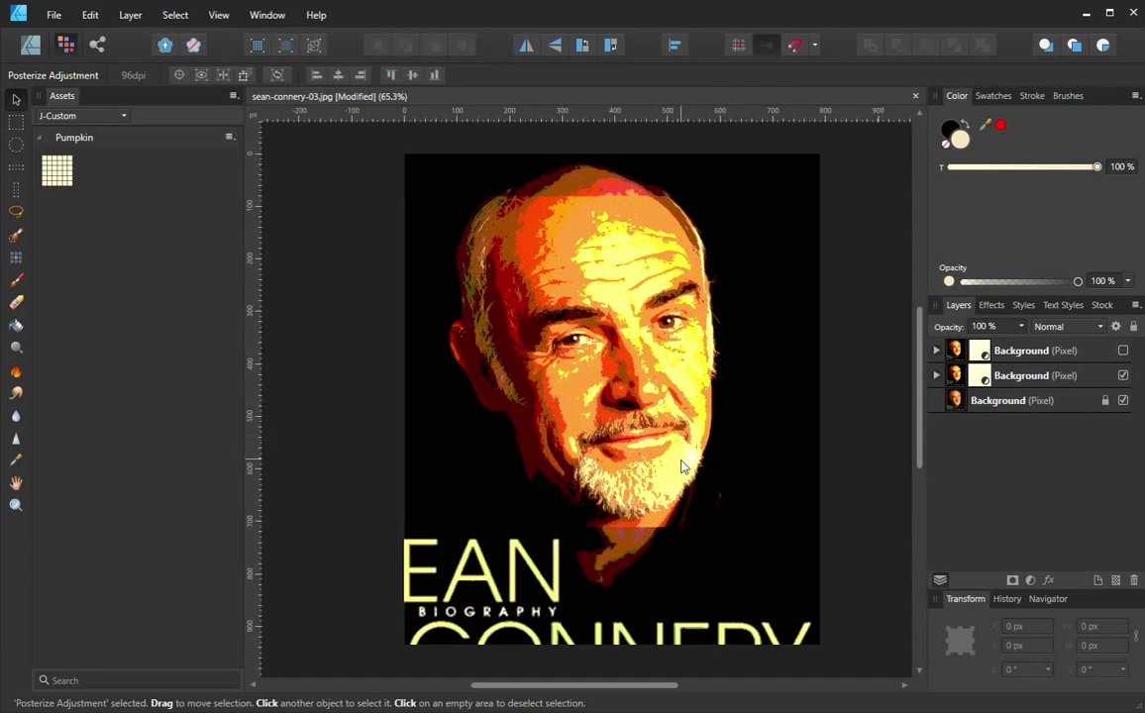
# Show the top Background layer and fade it with a Levels adjustment using an Output Black Level of 70%
pyautogui.click(673, 361)
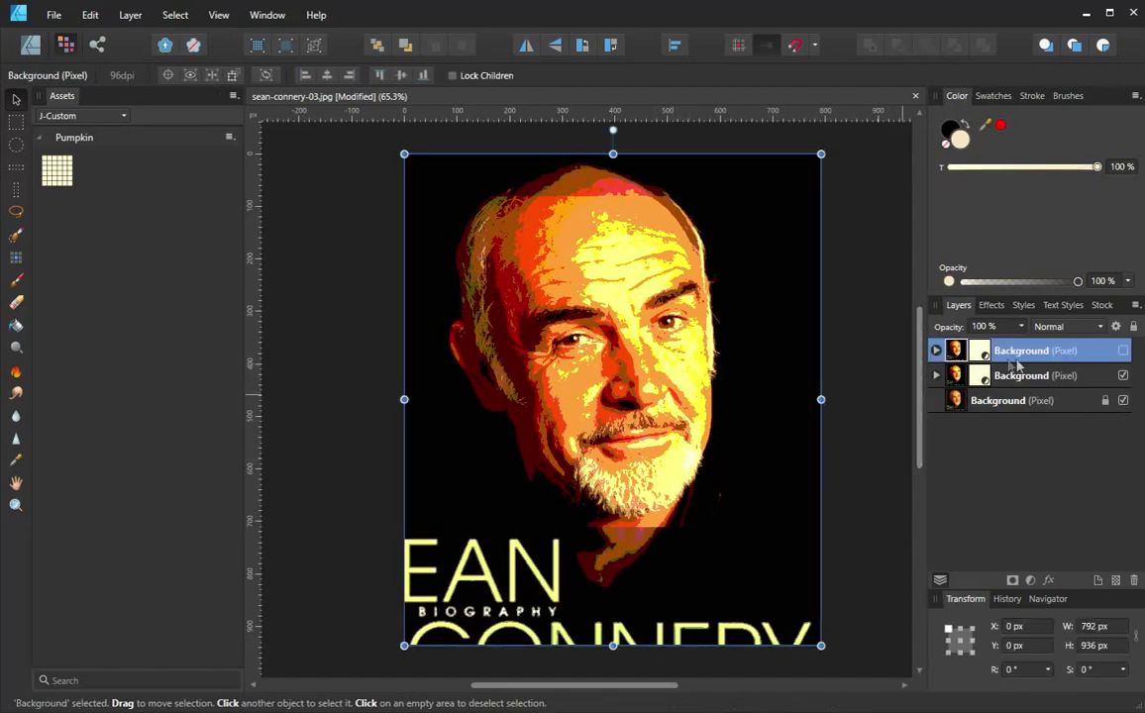
pyautogui.click(1123, 351)
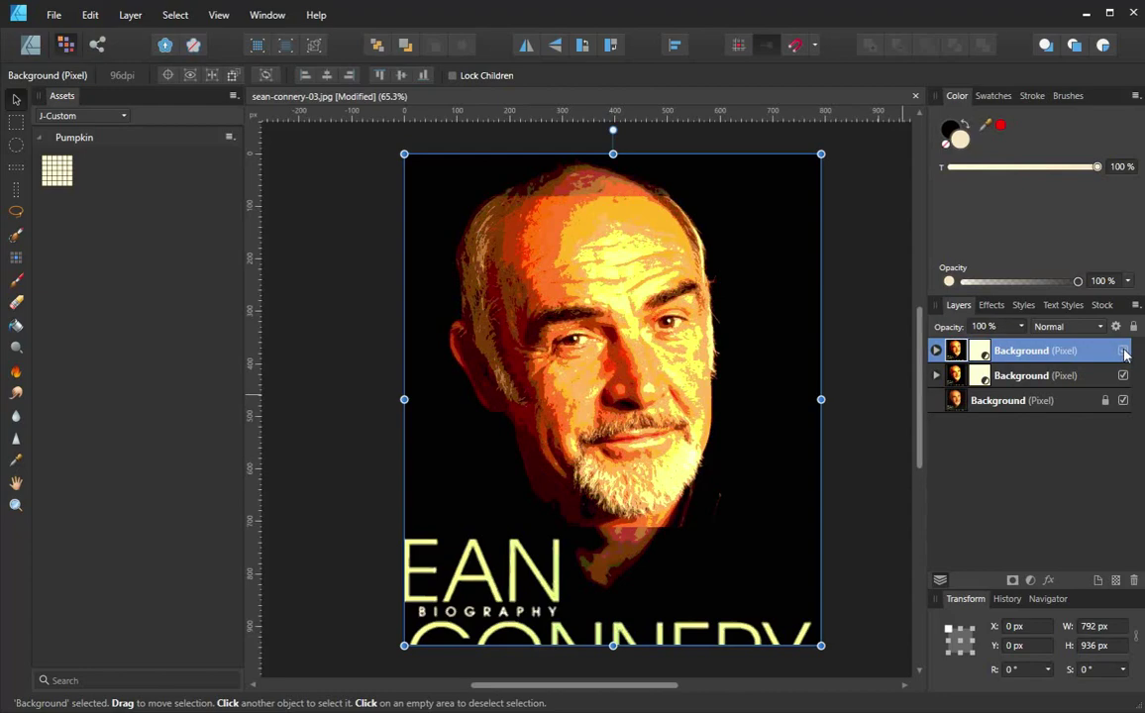
pyautogui.click(1030, 581)
pyautogui.click(1038, 188)
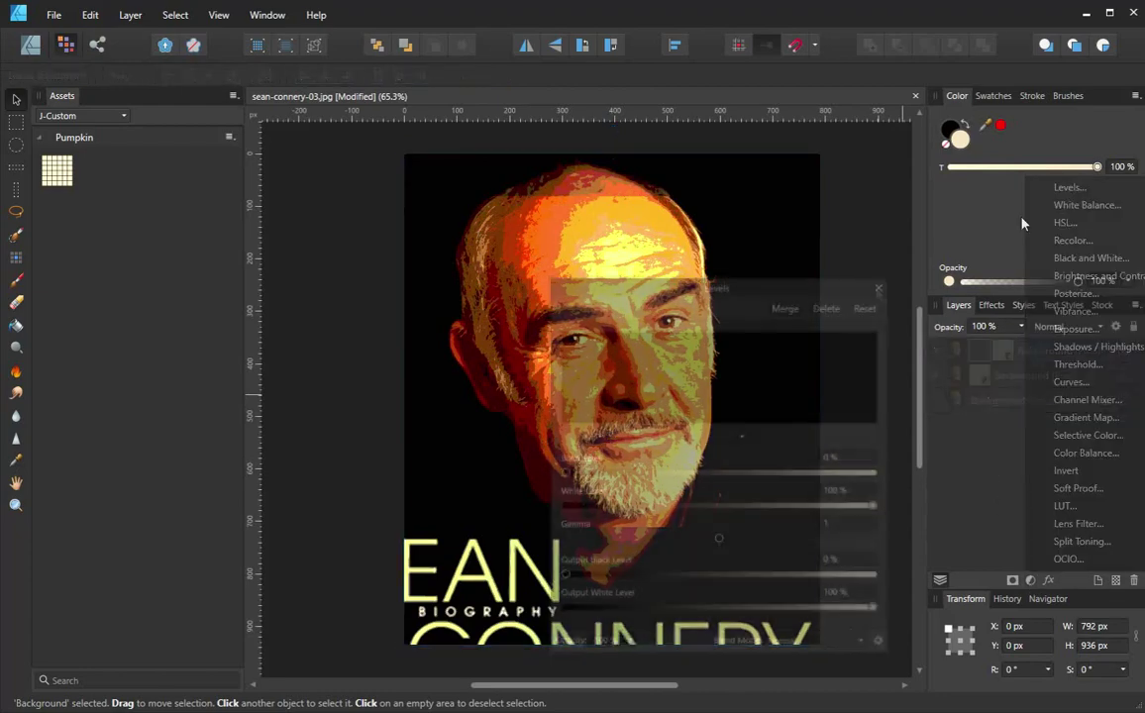
pyautogui.moveTo(876, 611)
pyautogui.mouseDown()
pyautogui.moveTo(798, 613)
pyautogui.moveTo(878, 619)
pyautogui.mouseUp()
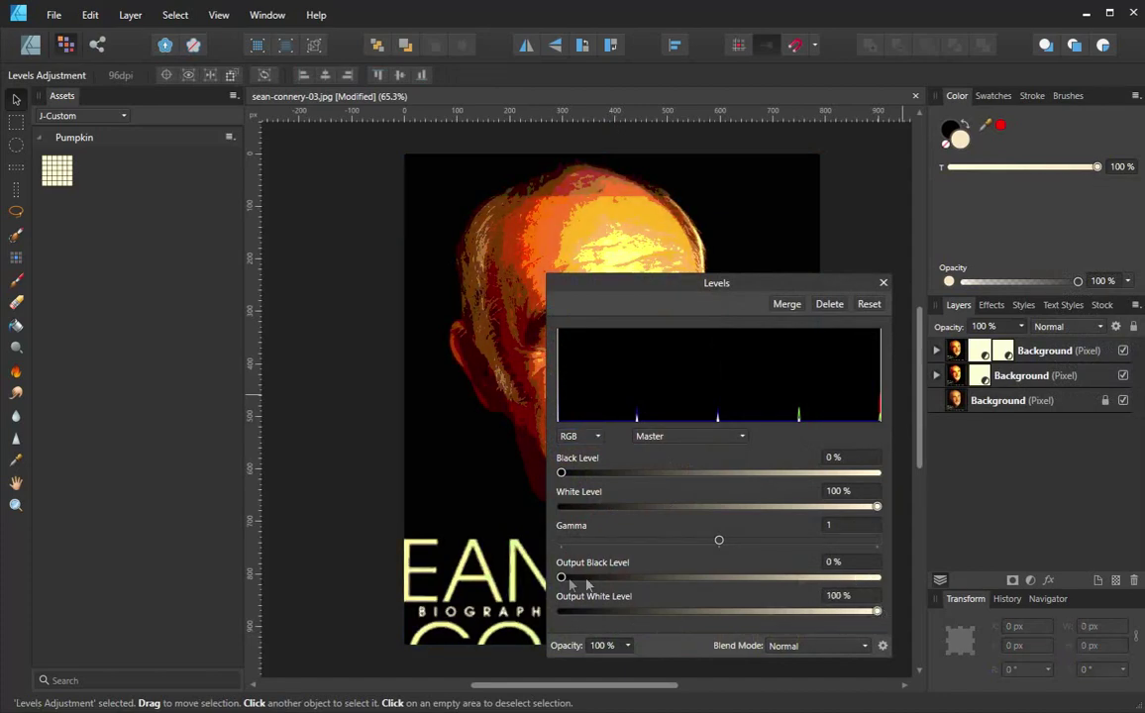
pyautogui.moveTo(561, 578); pyautogui.dragTo(780, 594)
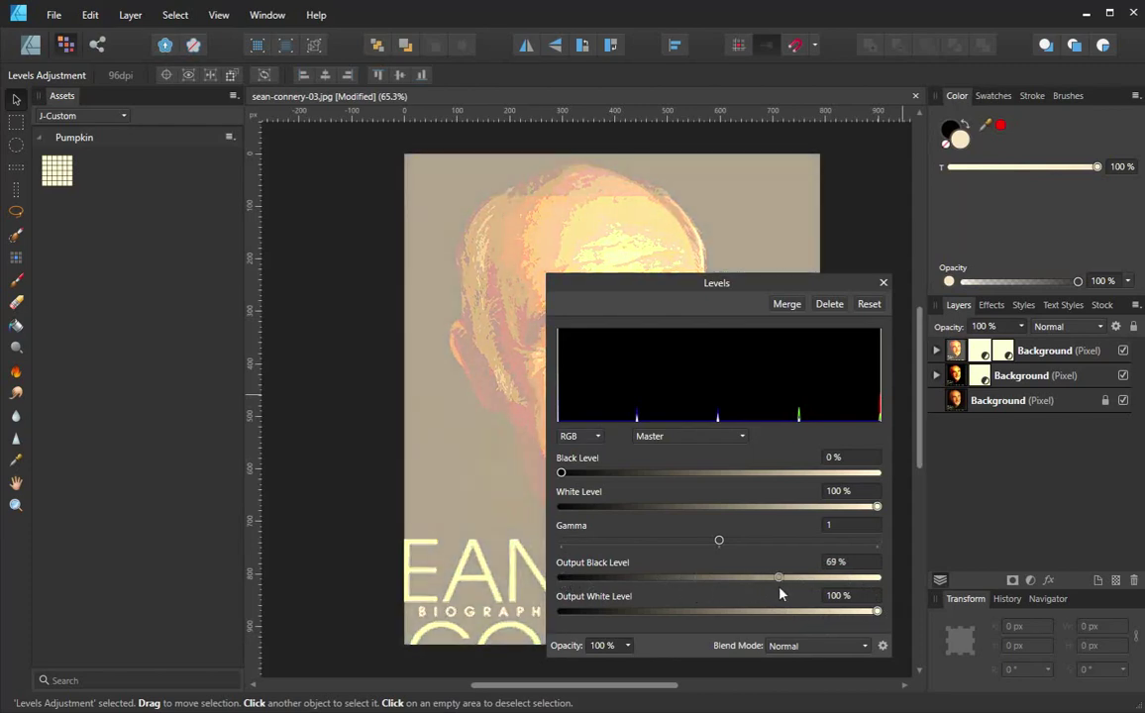
pyautogui.click(858, 561)
pyautogui.write('70')
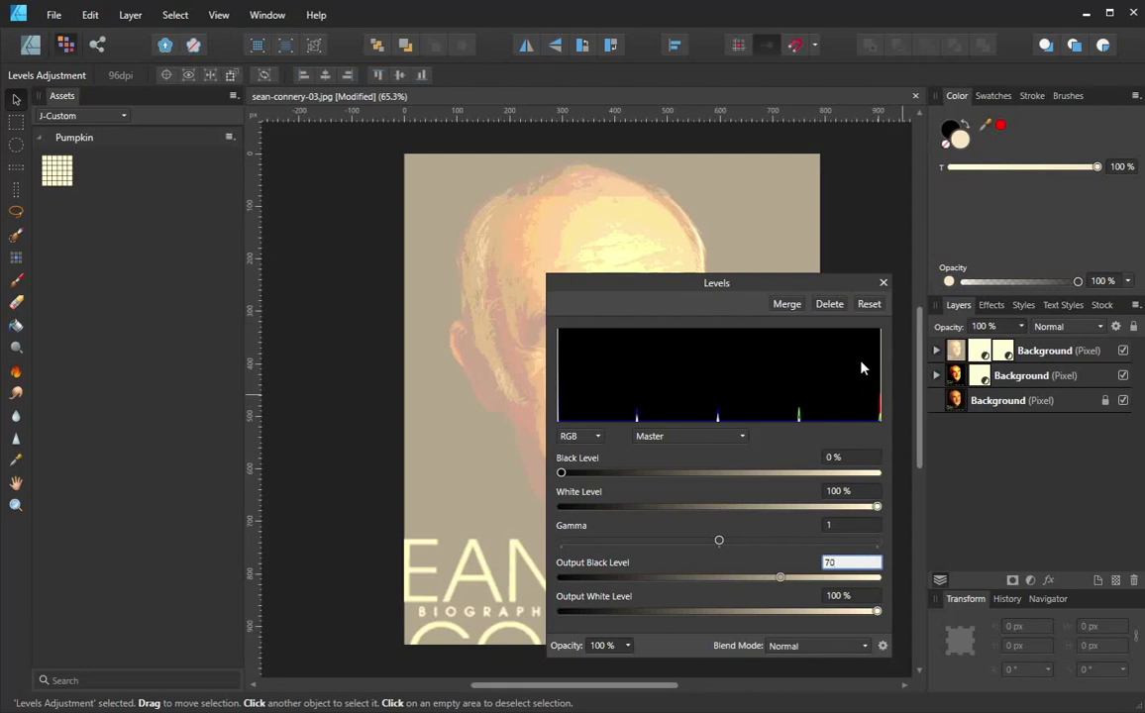
pyautogui.click(883, 285)
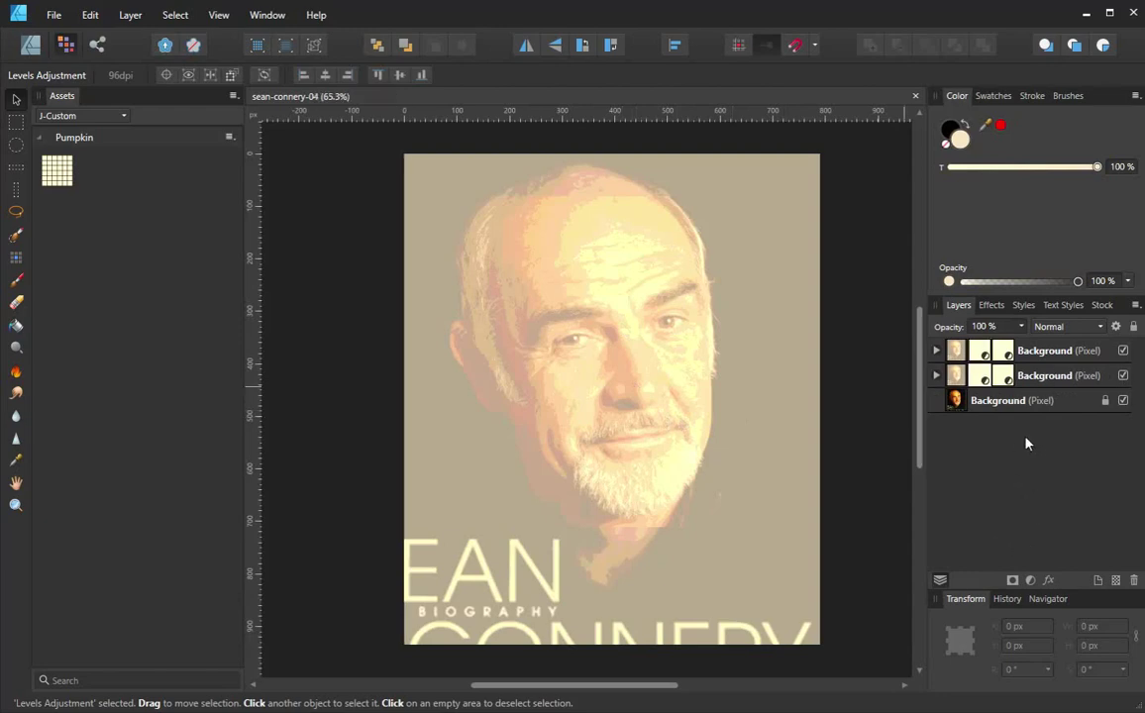
# Switch to the Designer persona and leave all layers deselected
pyautogui.click(30, 46)
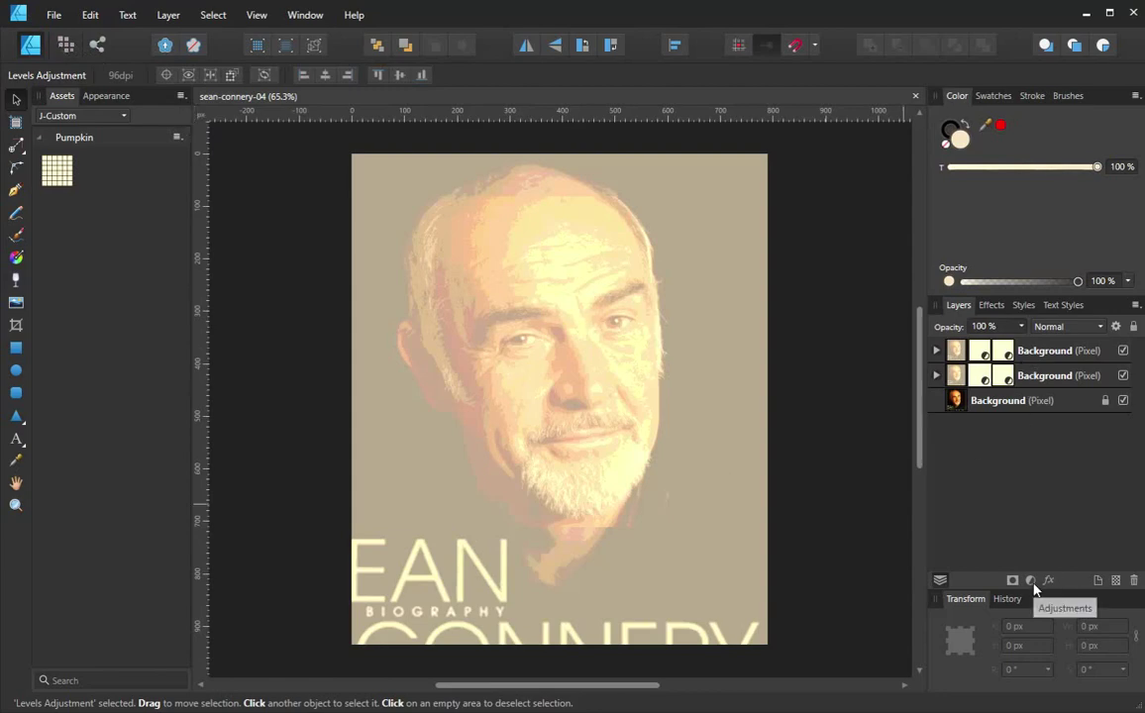
pyautogui.click(1040, 358)
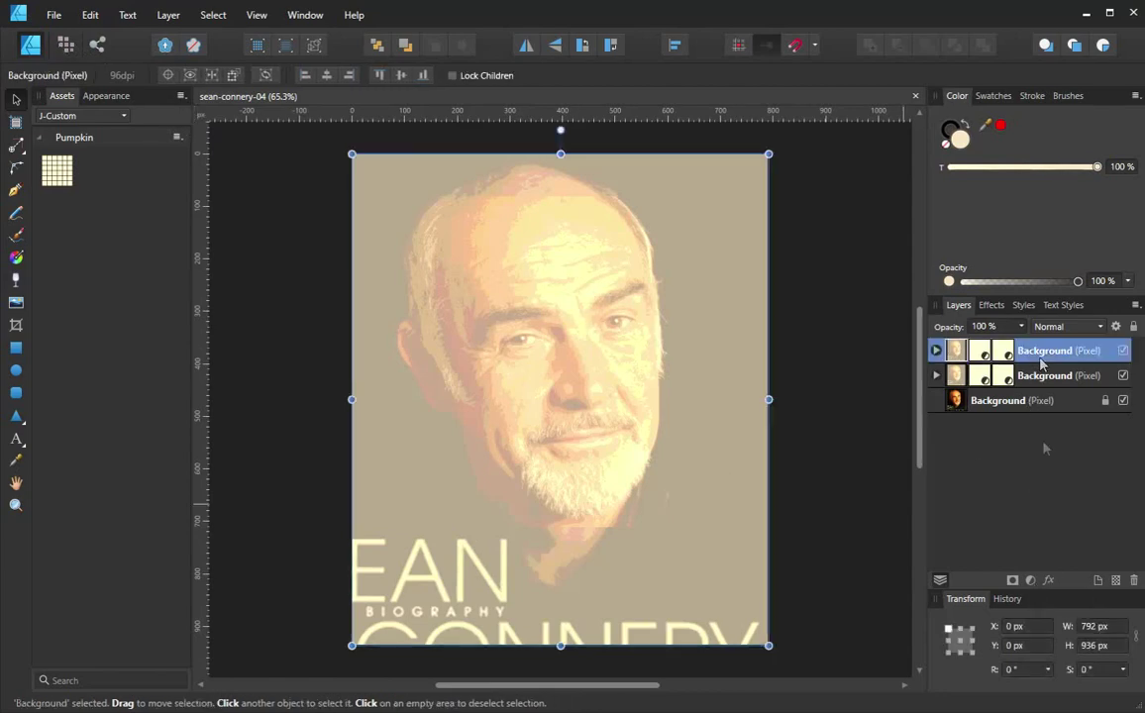
pyautogui.click(1030, 580)
pyautogui.click(995, 461)
pyautogui.click(802, 316)
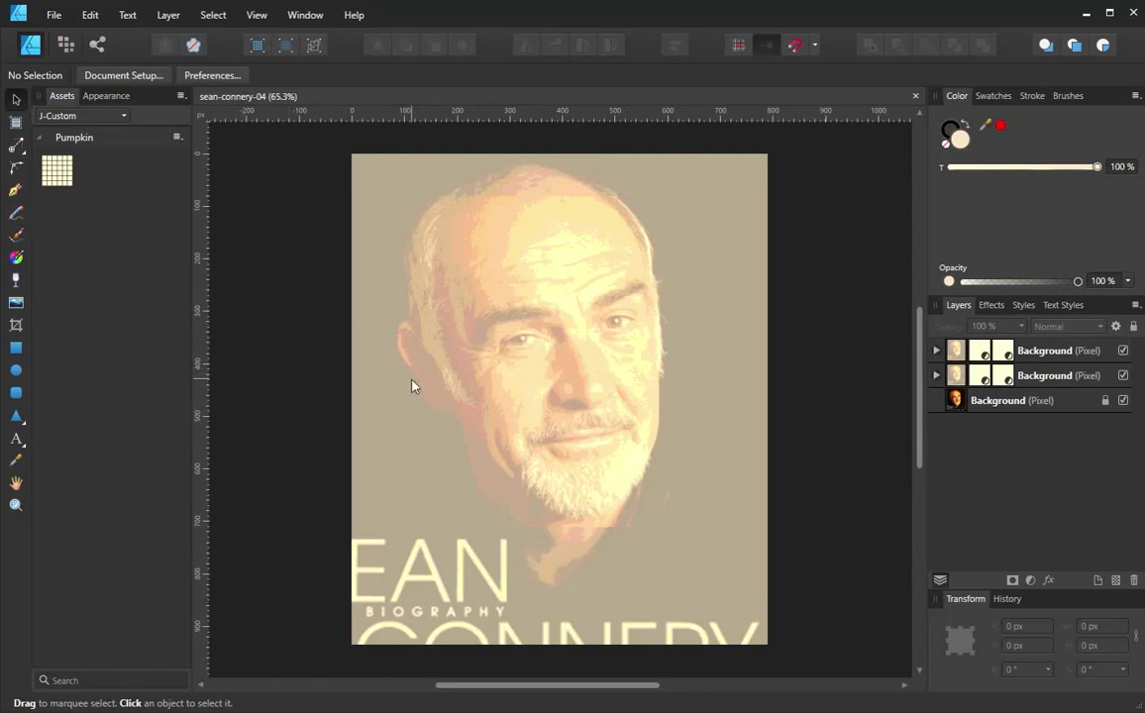
# Start a Pen tool curve above the eyebrow on the shaded side of the face and run it up the forehead's edge
pyautogui.press('p')
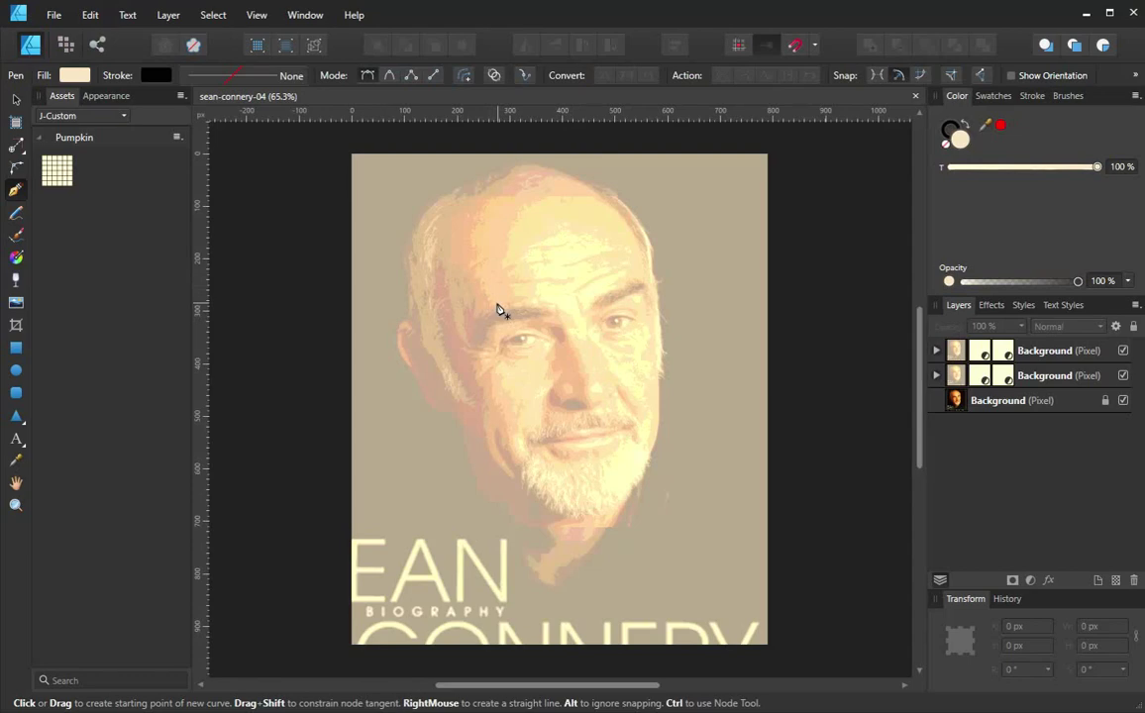
pyautogui.moveTo(499, 308); pyautogui.dragTo(486, 304)
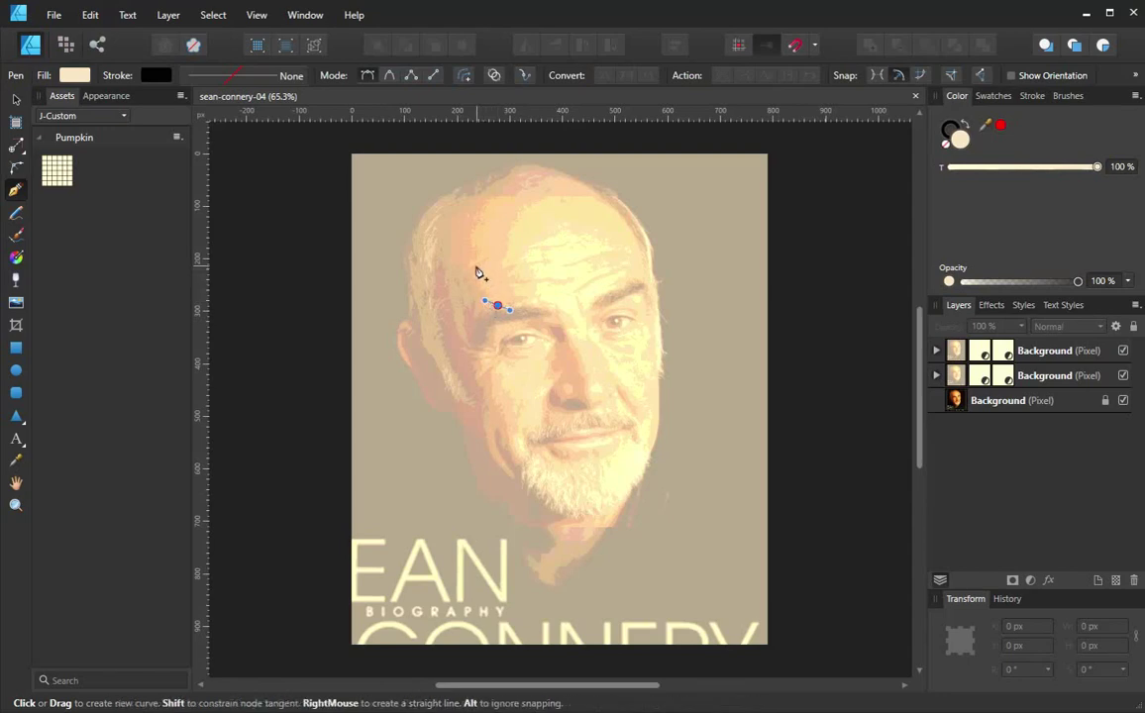
pyautogui.moveTo(478, 265); pyautogui.dragTo(477, 255)
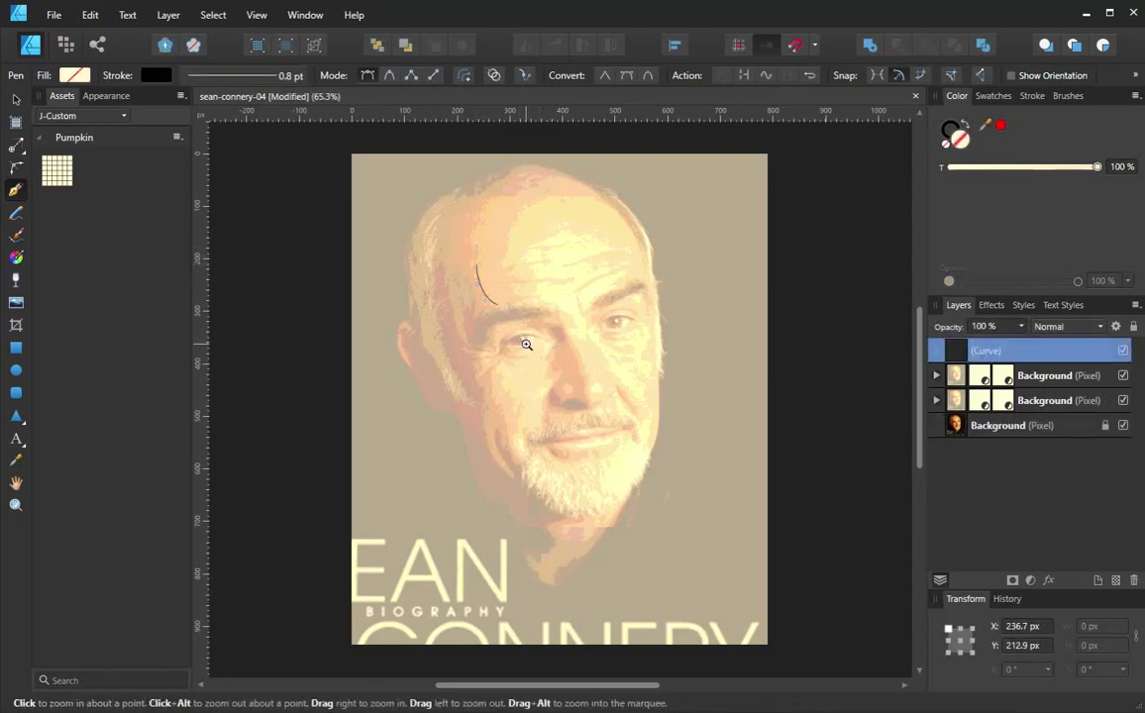
# Extend the curve over the top of the forehead and down to the opposite eyebrow, making its end node a sharp corner
pyautogui.click(511, 312)
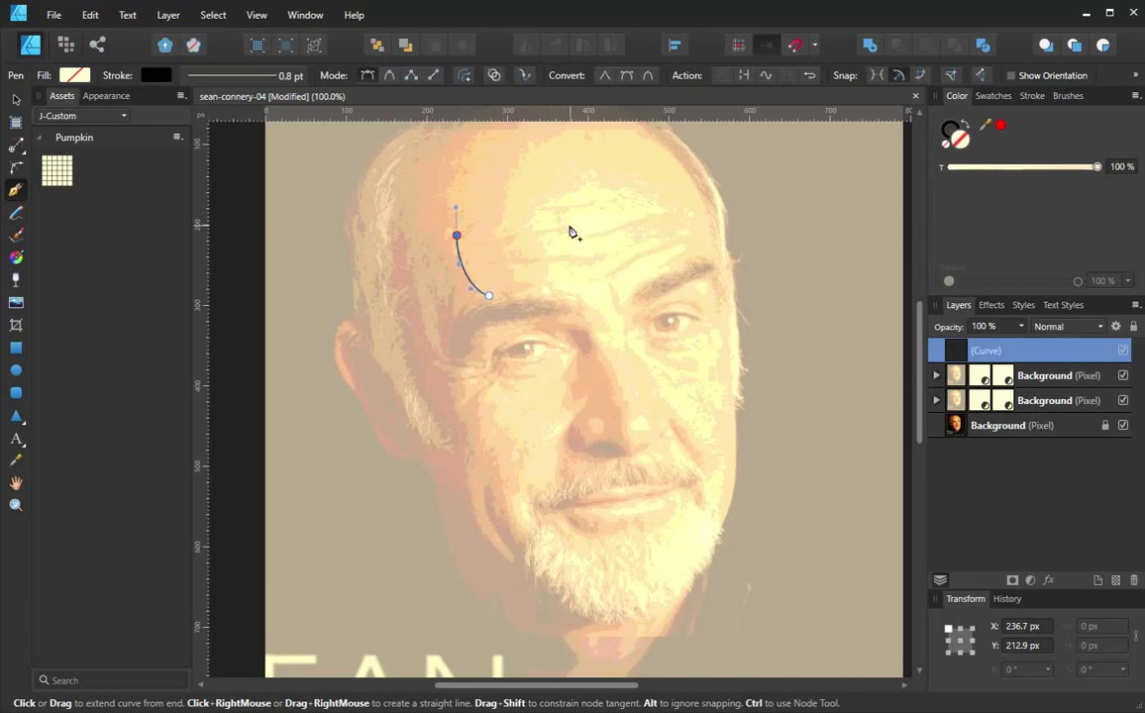
pyautogui.press('space')
pyautogui.moveTo(552, 236); pyautogui.dragTo(538, 311)
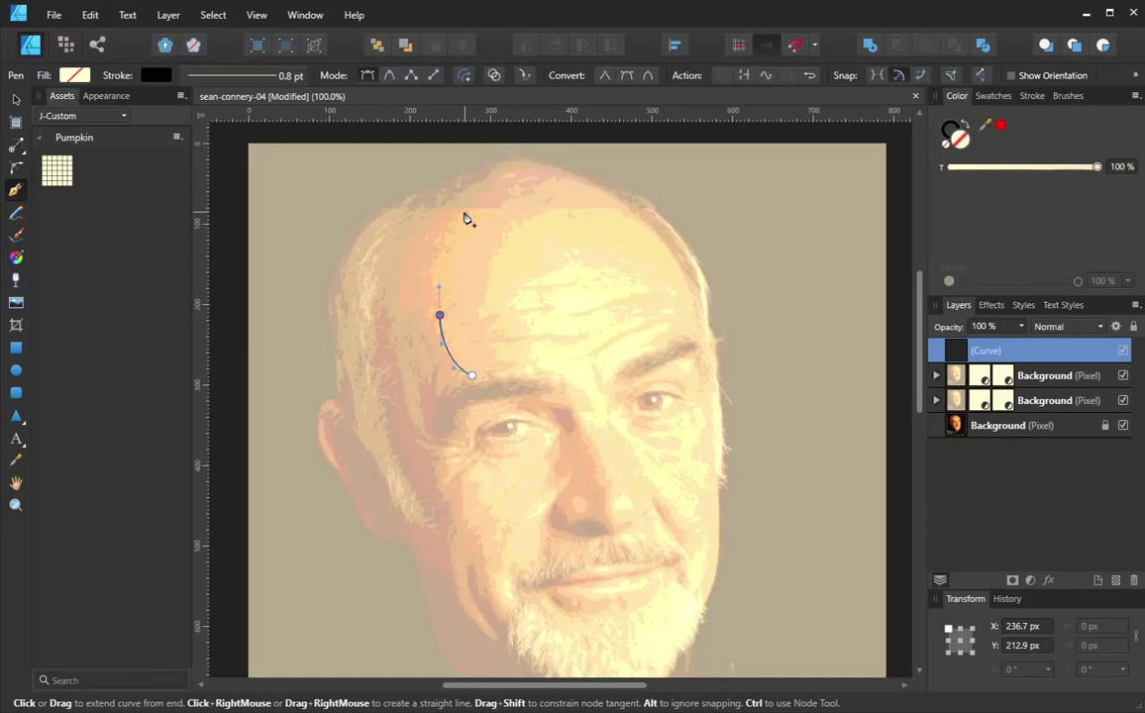
pyautogui.moveTo(467, 212); pyautogui.dragTo(639, 225)
pyautogui.moveTo(692, 331); pyautogui.dragTo(715, 440)
pyautogui.keyDown('alt'); pyautogui.click(691, 330); pyautogui.keyUp('alt')
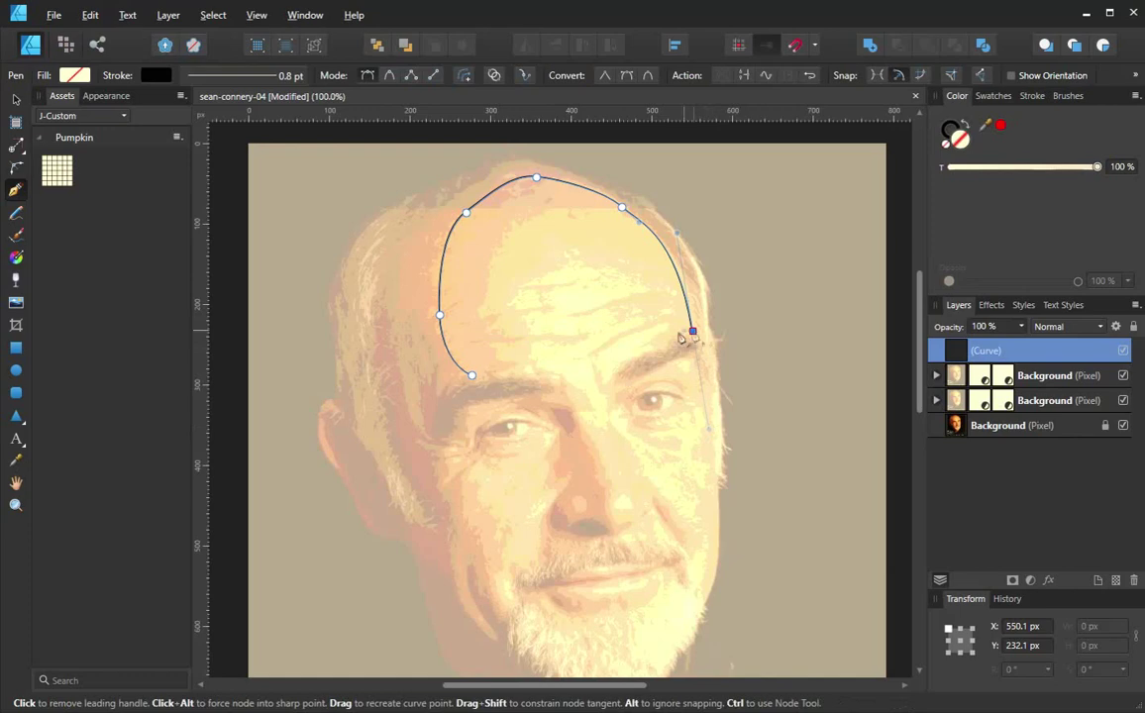
# Compare the posterized references under the curve by toggling the upper Background layer, leaving it hidden
pyautogui.click(1123, 375)
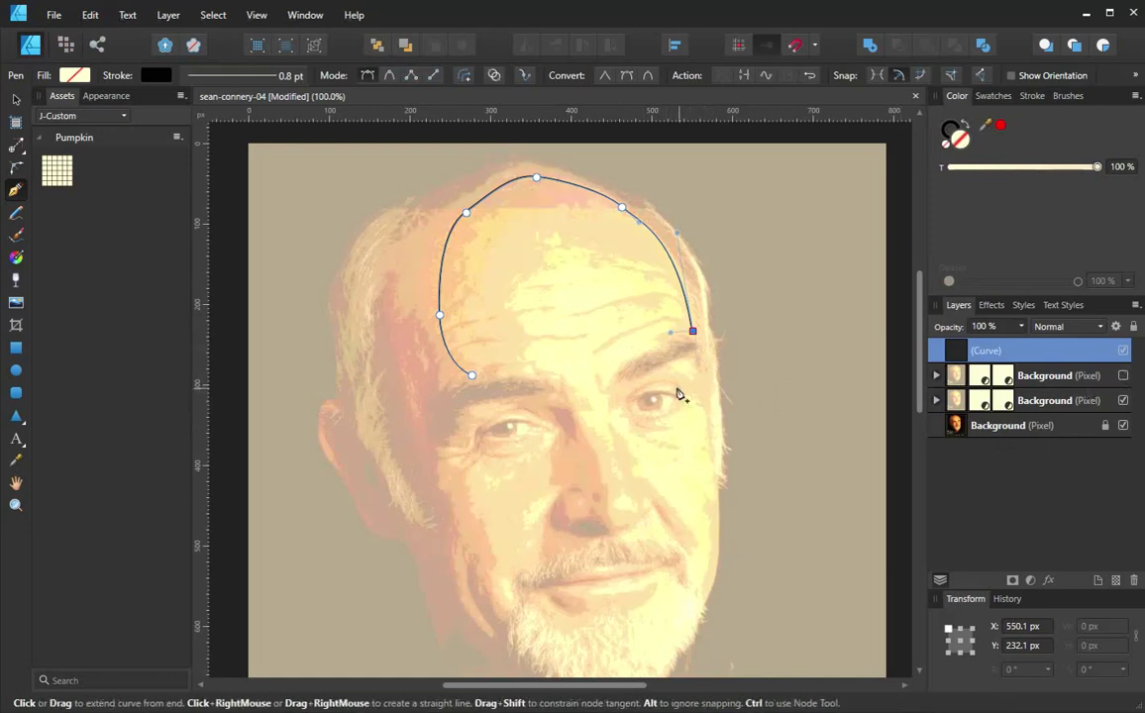
pyautogui.click(1123, 376)
pyautogui.press('space')
pyautogui.moveTo(652, 393); pyautogui.dragTo(646, 335)
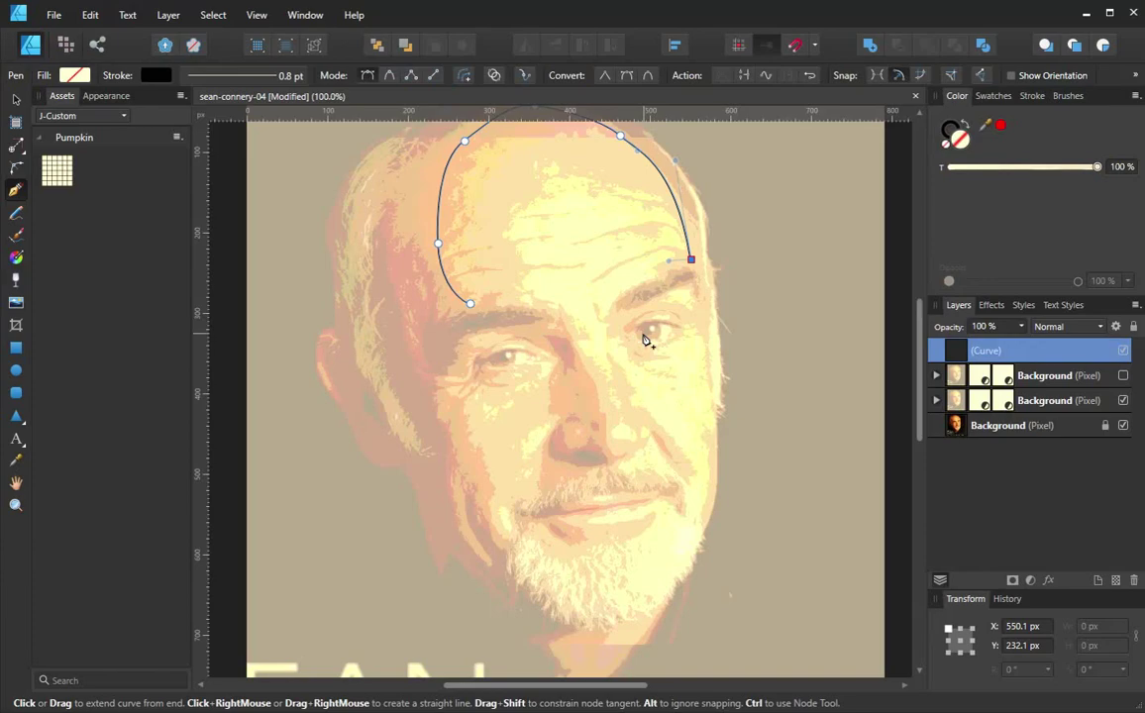
pyautogui.press('space')
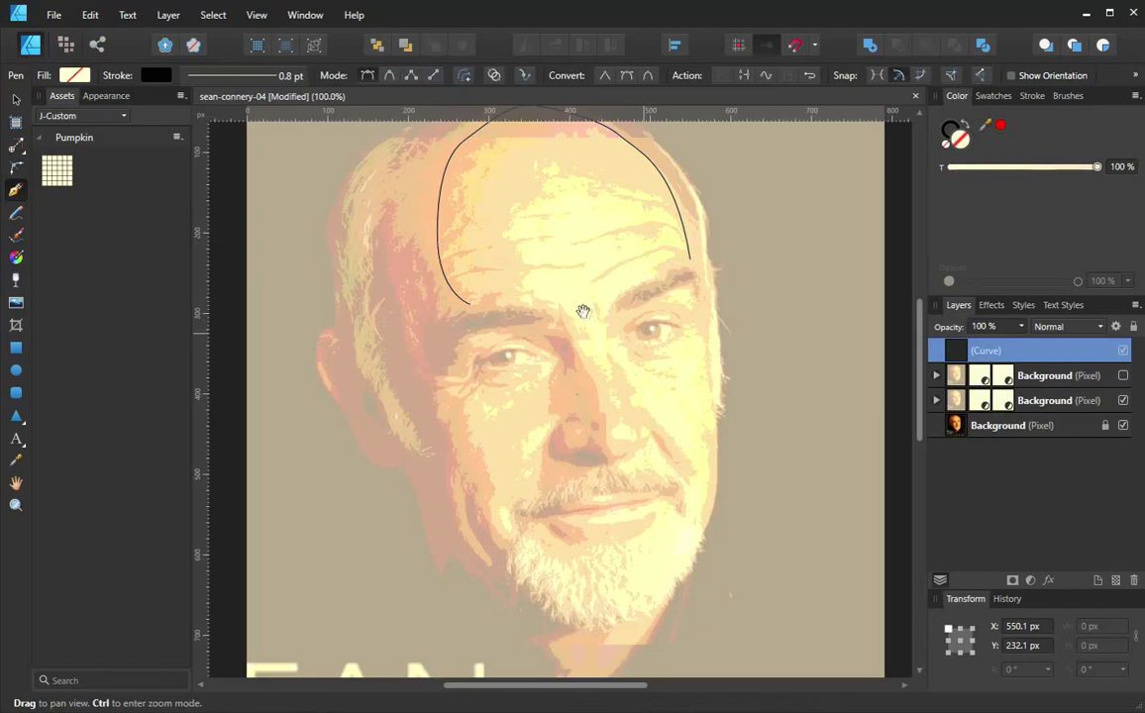
# Extend the curve with the Pen tool along the top of the lit-side eyebrow and down past the inner eye corner onto the nose bridge
pyautogui.moveTo(598, 315); pyautogui.dragTo(540, 324)
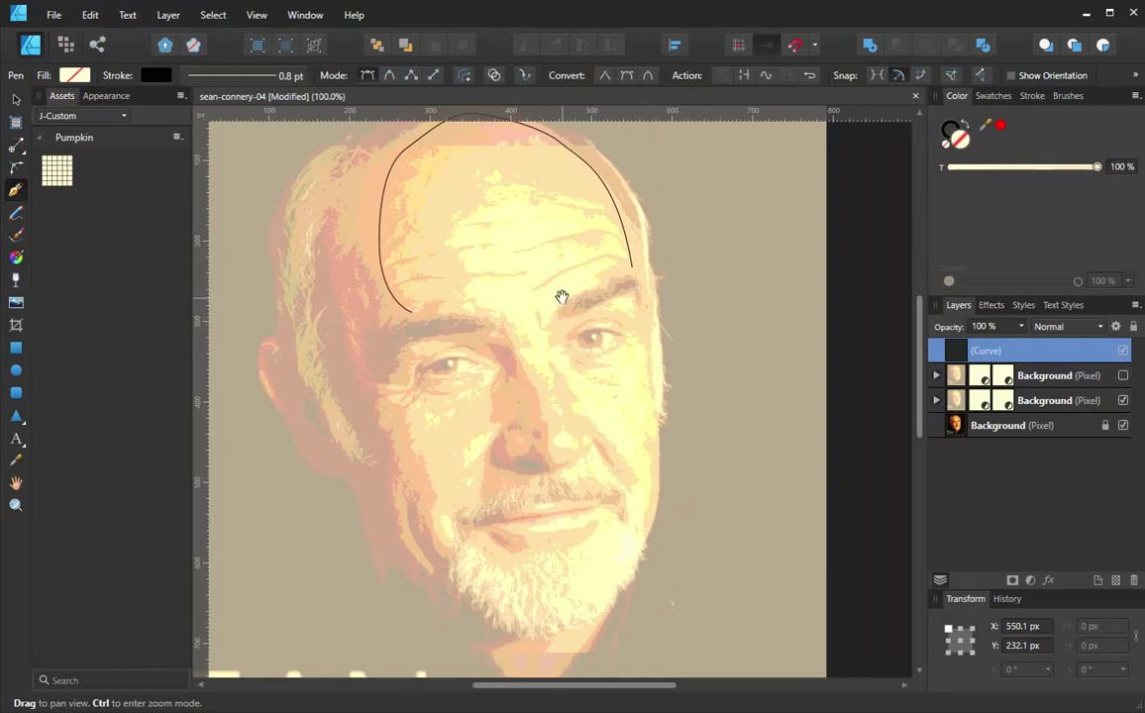
pyautogui.press('ctrl')
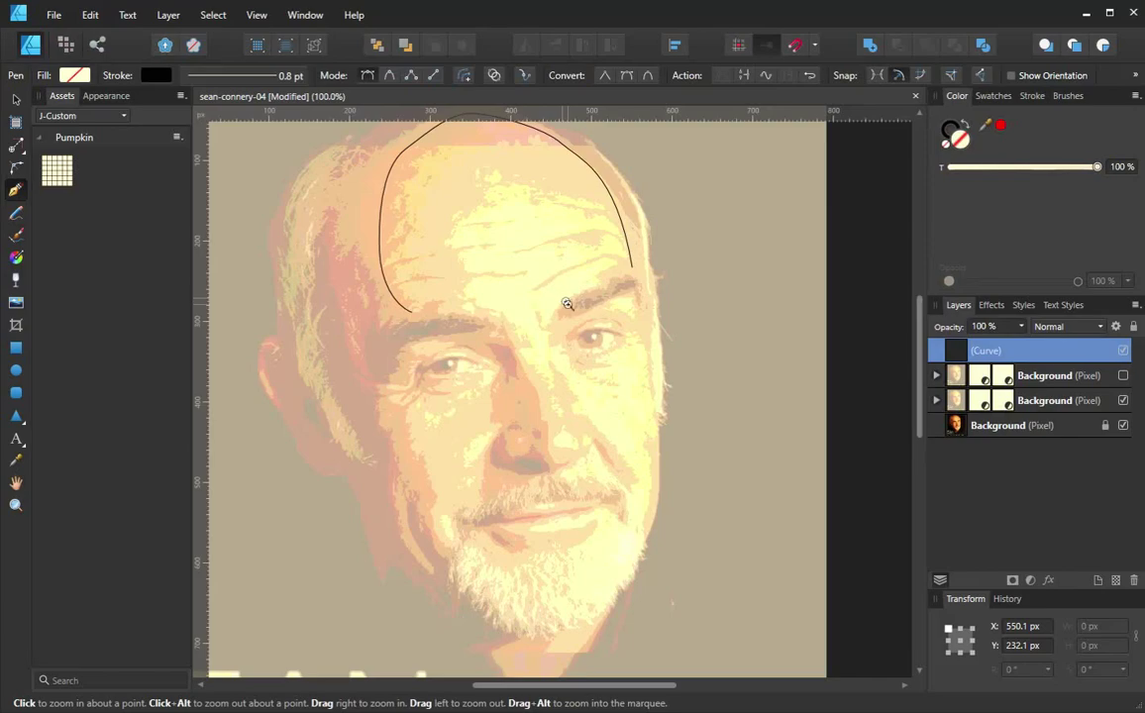
pyautogui.click(567, 303)
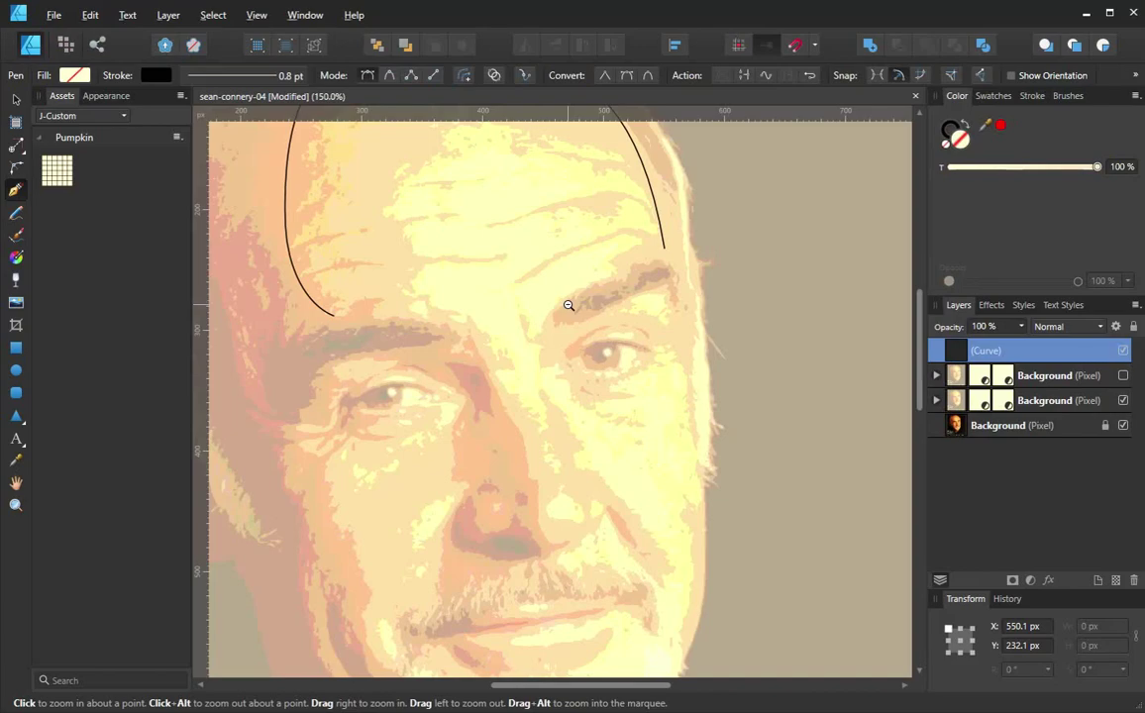
pyautogui.keyDown('alt'); pyautogui.click(568, 305); pyautogui.keyUp('alt')
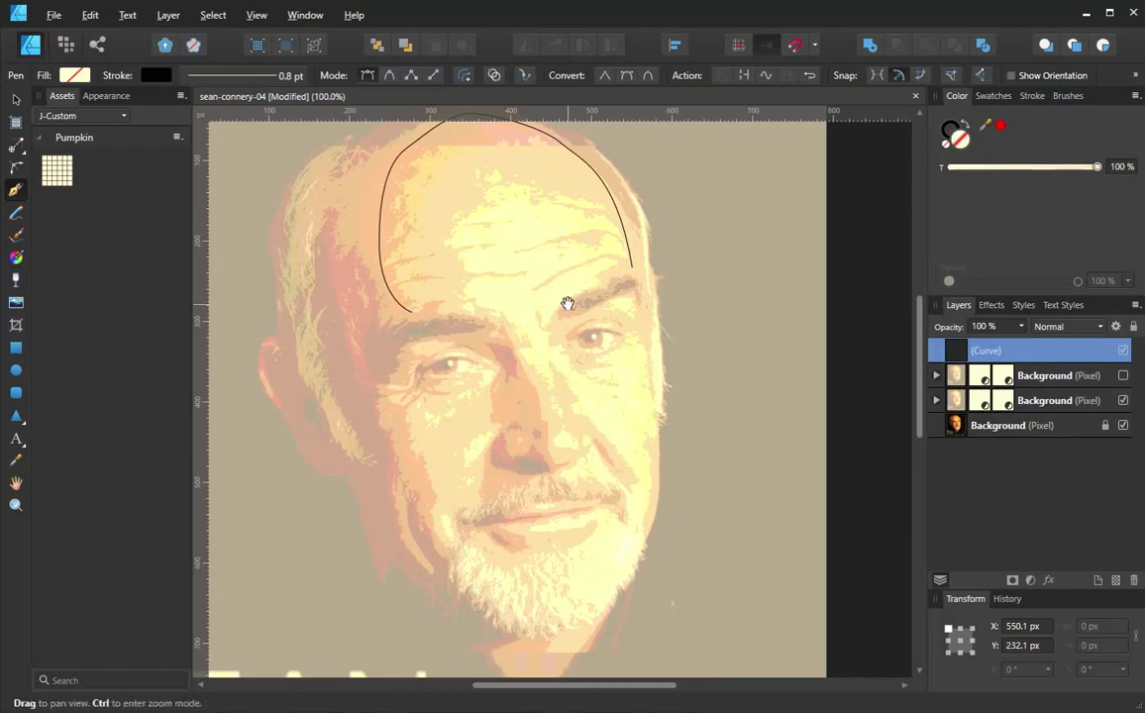
pyautogui.moveTo(566, 305)
pyautogui.mouseDown()
pyautogui.moveTo(544, 335)
pyautogui.moveTo(579, 300)
pyautogui.mouseUp()
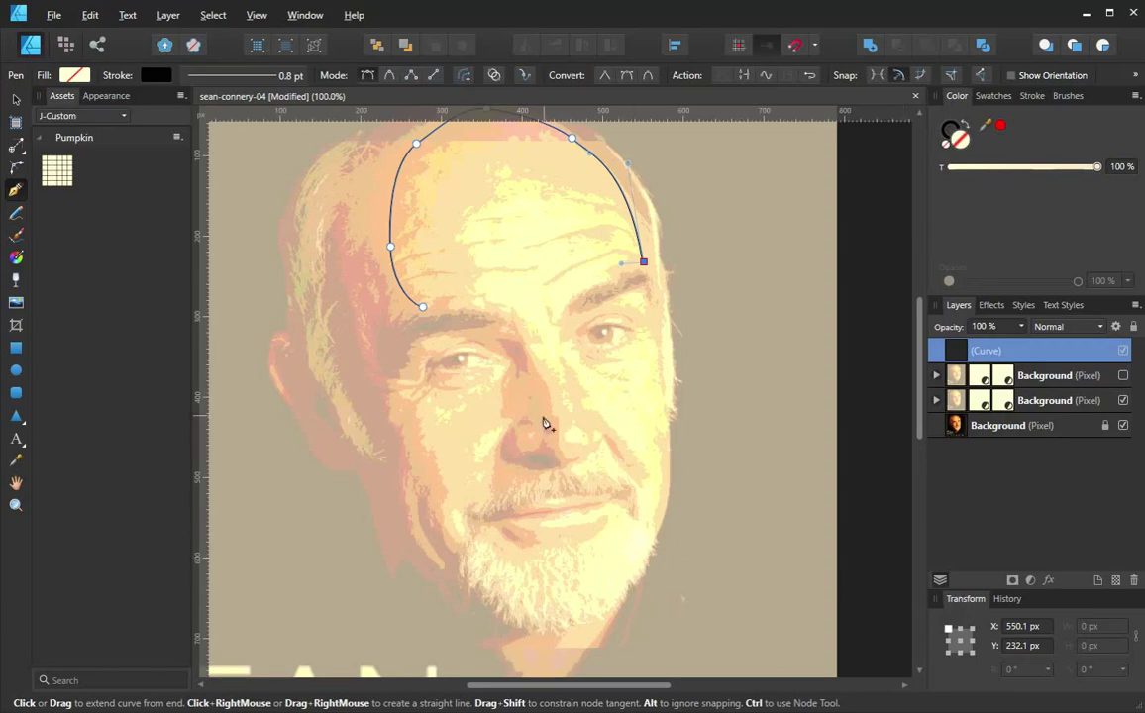
pyautogui.press('z')
pyautogui.click(584, 313)
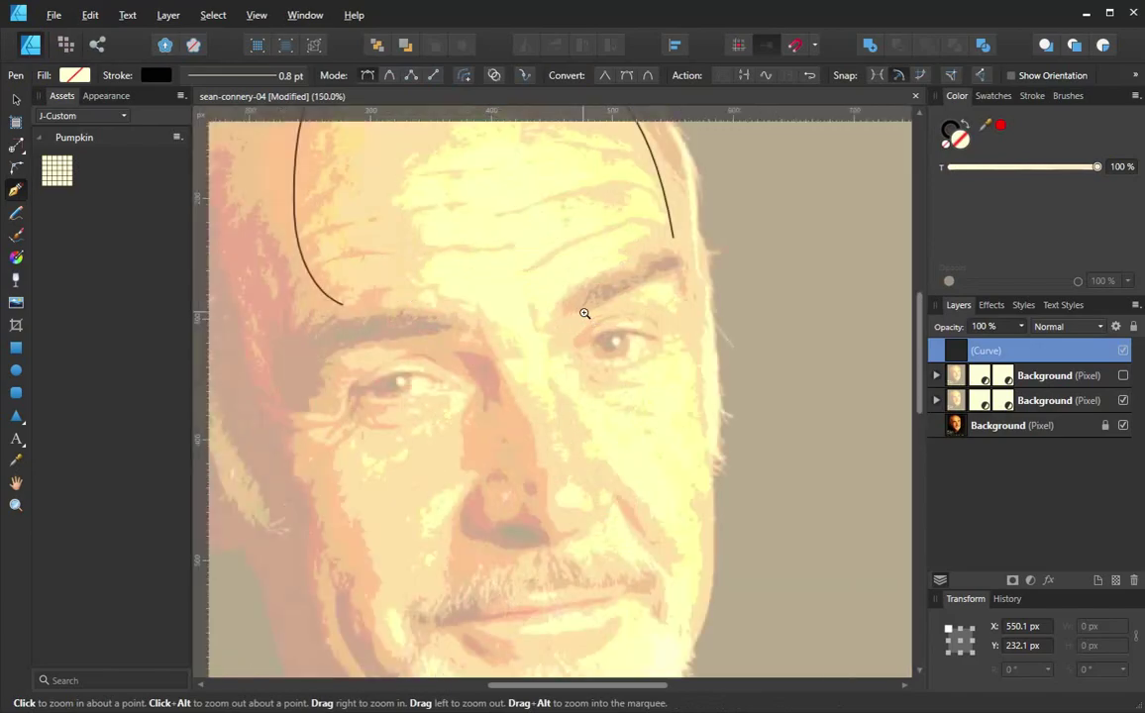
pyautogui.press('p')
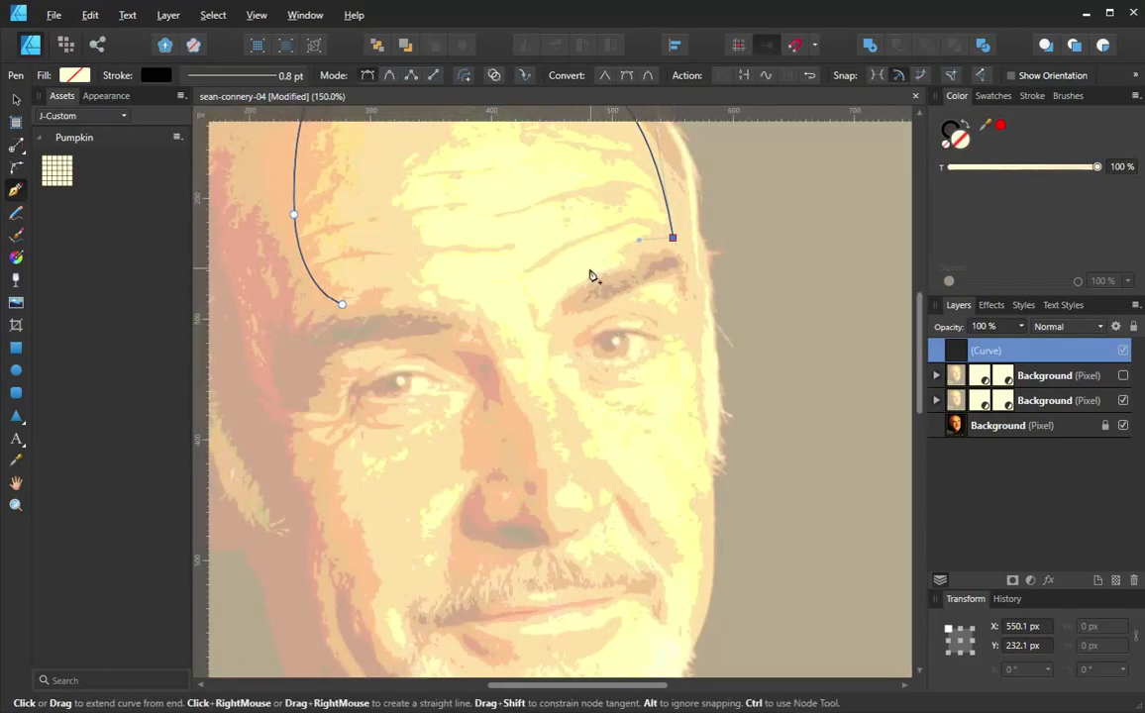
pyautogui.moveTo(597, 270); pyautogui.dragTo(561, 295)
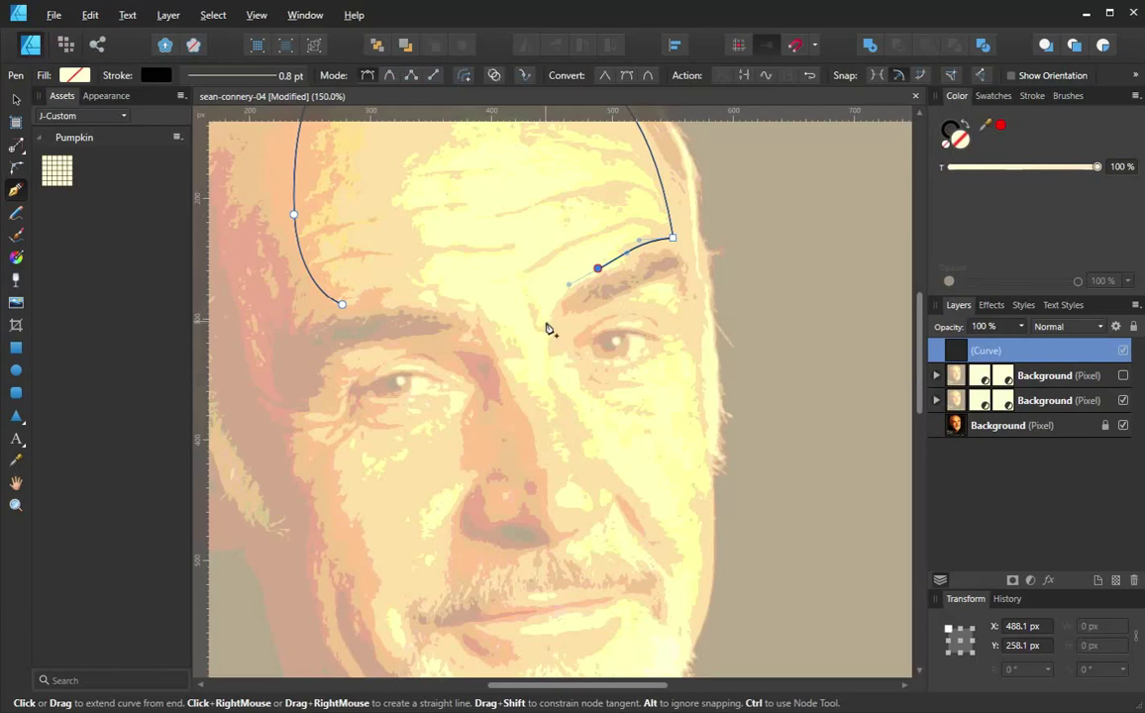
pyautogui.moveTo(548, 321); pyautogui.dragTo(549, 339)
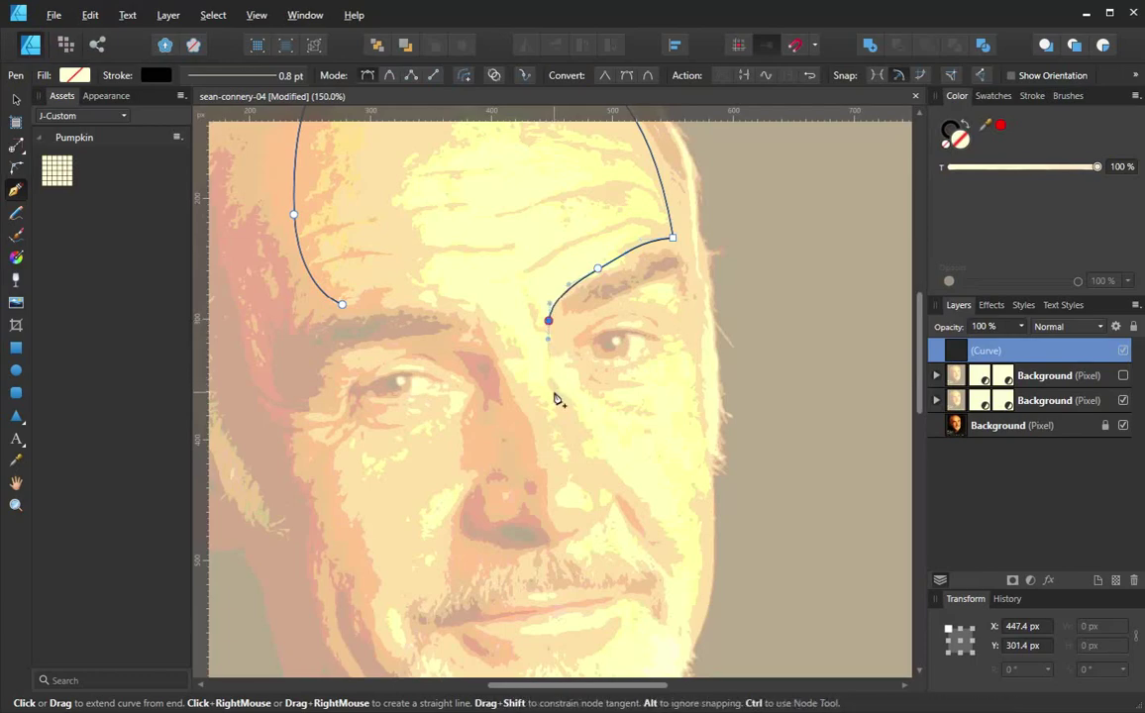
pyautogui.moveTo(555, 393); pyautogui.dragTo(569, 428)
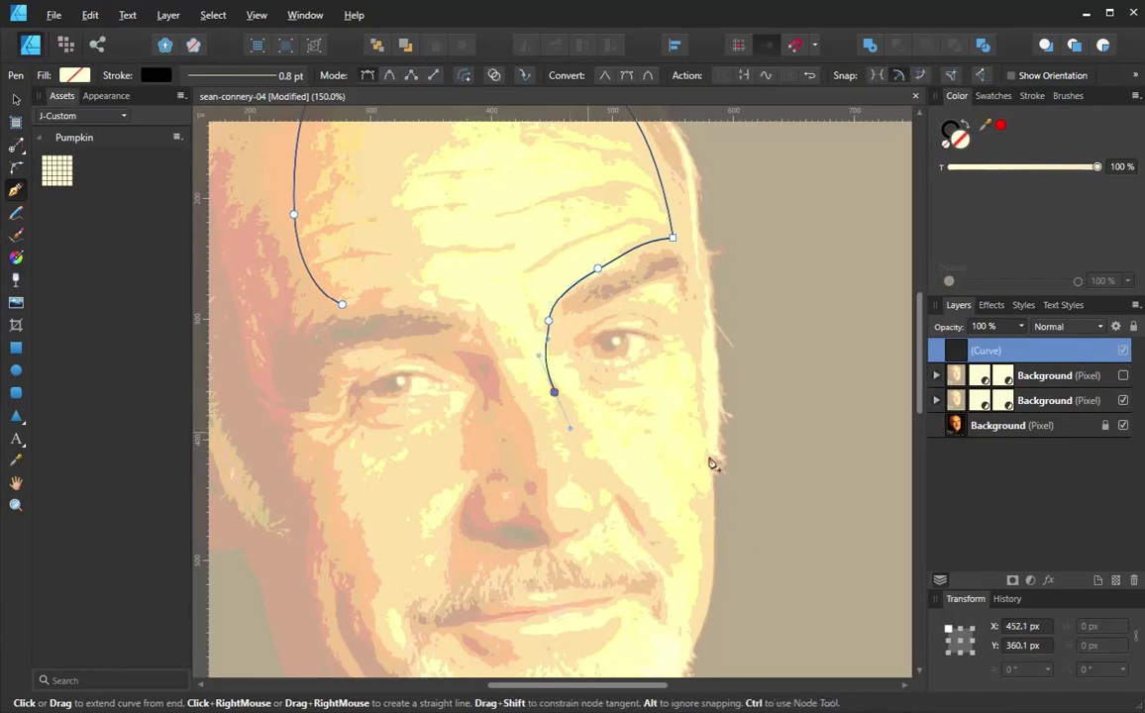
# Carry the curve down the lit side of the nose and round its tip
pyautogui.click(1123, 377)
pyautogui.moveTo(591, 488); pyautogui.dragTo(594, 501)
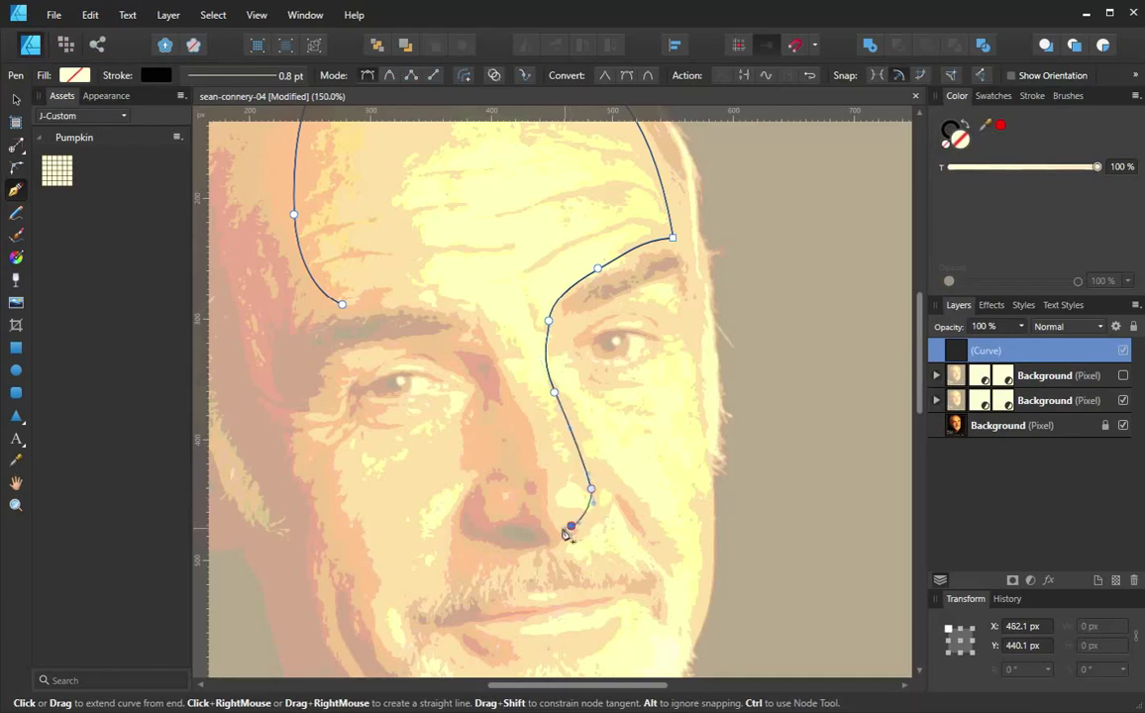
pyautogui.moveTo(572, 525); pyautogui.dragTo(583, 522)
pyautogui.click(548, 490)
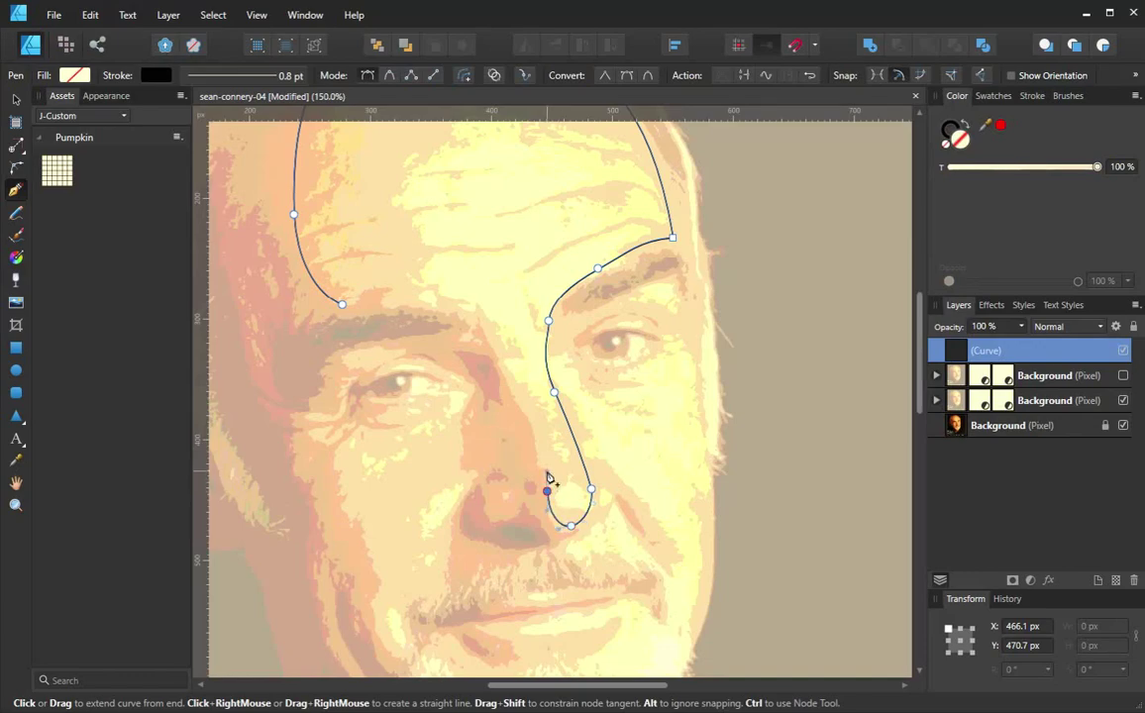
# Run the curve back up the nose's shaded side and over the shaded-side eyebrow, closing it at its starting node
pyautogui.click(534, 421)
pyautogui.click(485, 320)
pyautogui.click(462, 308)
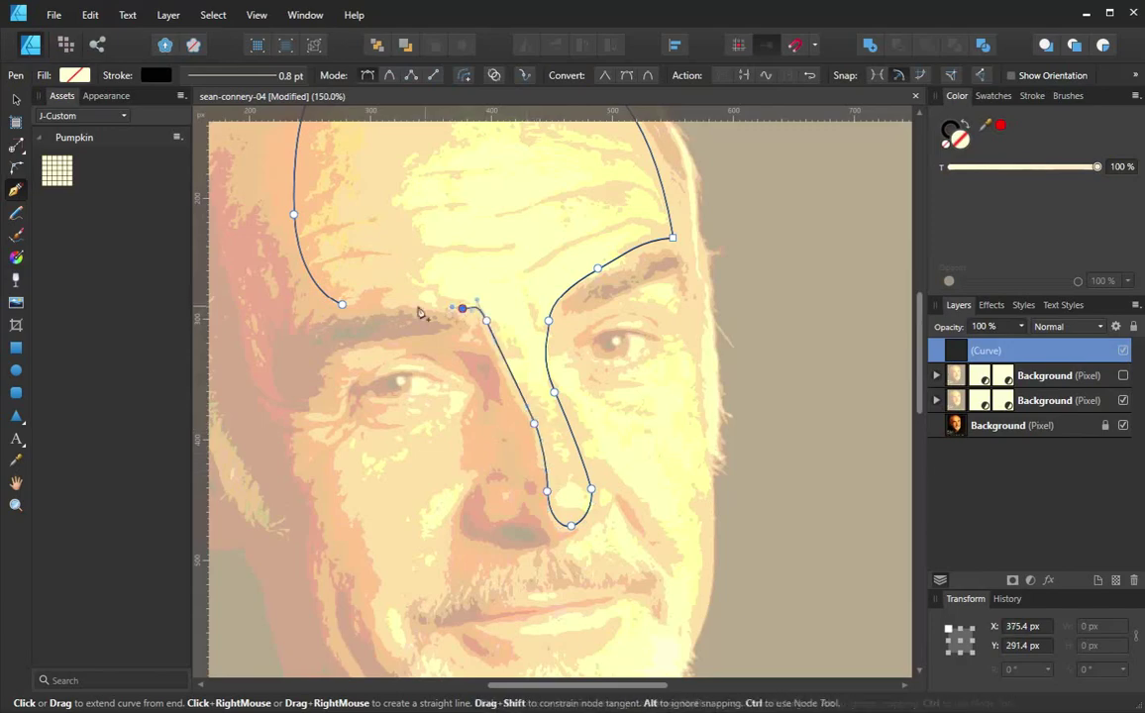
pyautogui.click(342, 304)
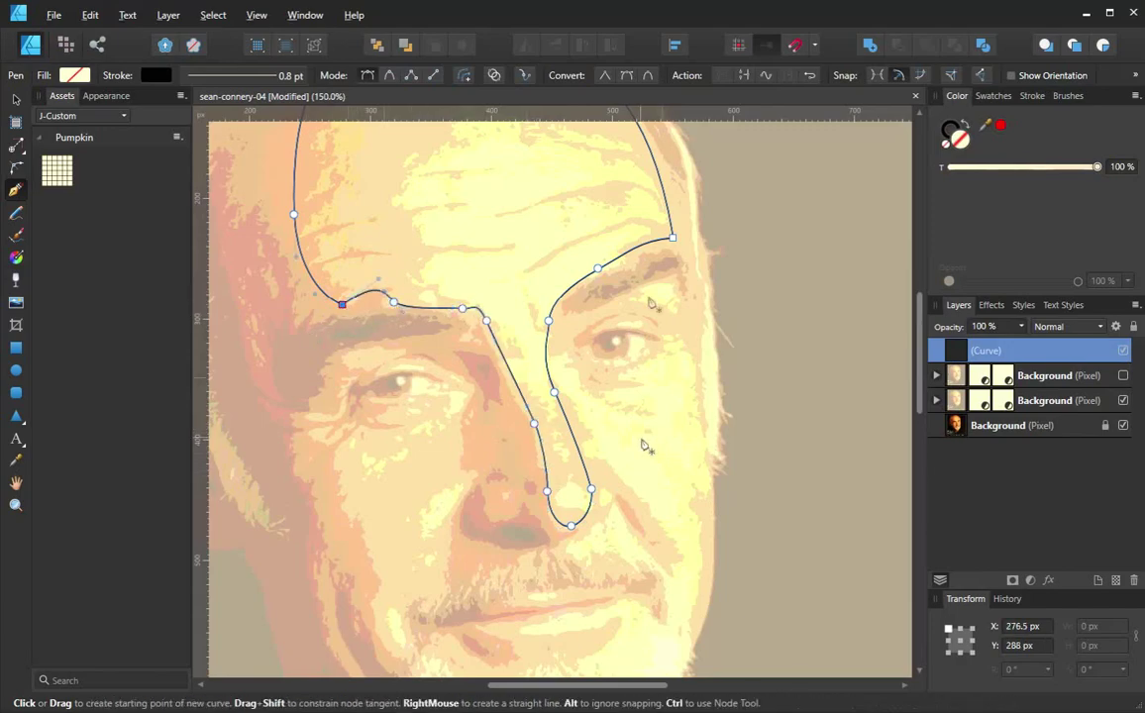
# Draw closed Pen shapes for the wedge just below the lit-side eyebrow and the thin crescent on that eye's upper lid
pyautogui.moveTo(582, 401); pyautogui.dragTo(567, 524)
pyautogui.moveTo(505, 384); pyautogui.dragTo(542, 388)
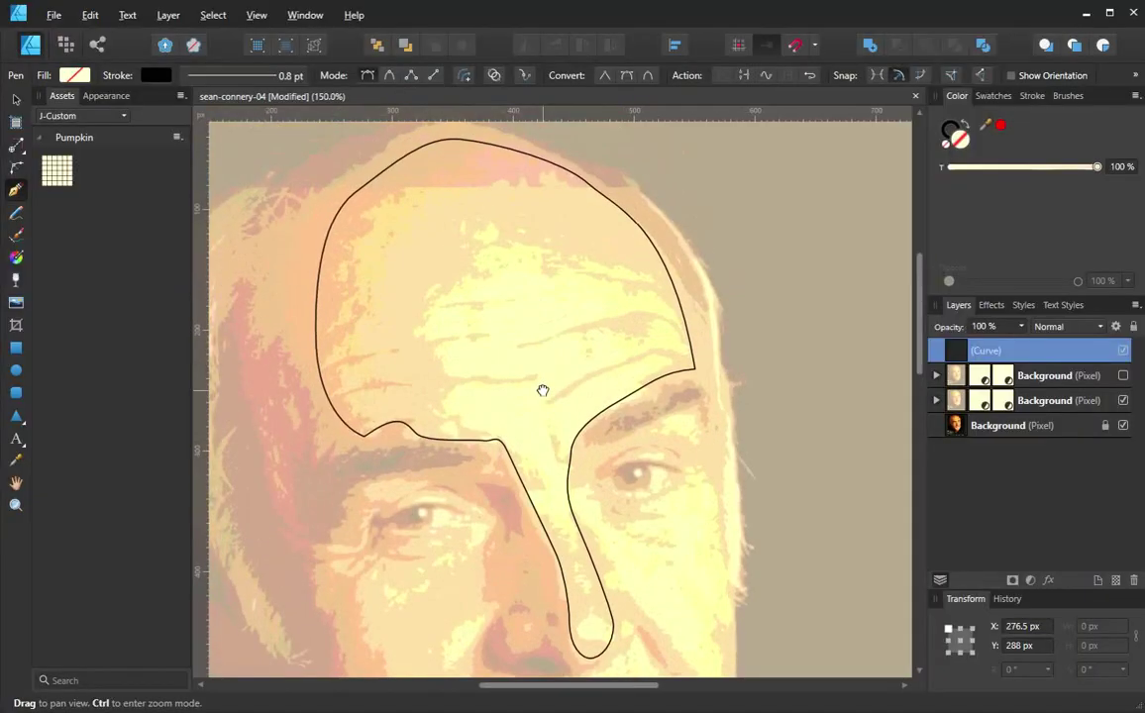
pyautogui.moveTo(544, 486); pyautogui.dragTo(513, 339)
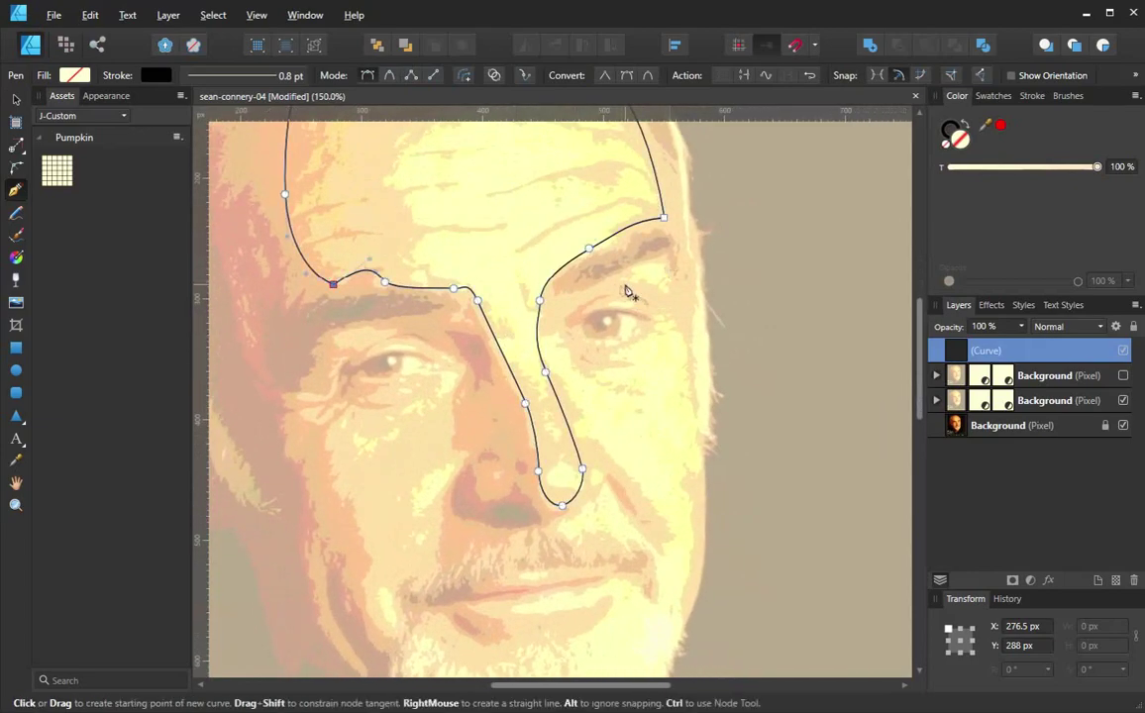
pyautogui.moveTo(614, 281); pyautogui.dragTo(624, 272)
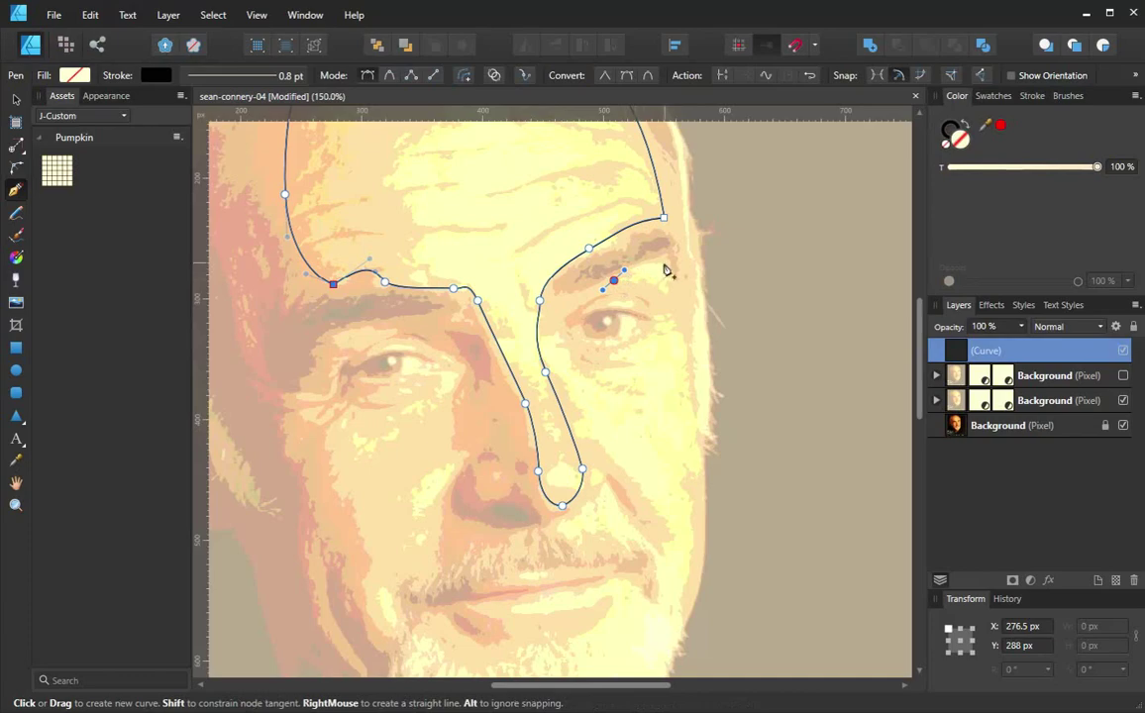
pyautogui.moveTo(663, 262); pyautogui.dragTo(670, 280)
pyautogui.click(667, 293)
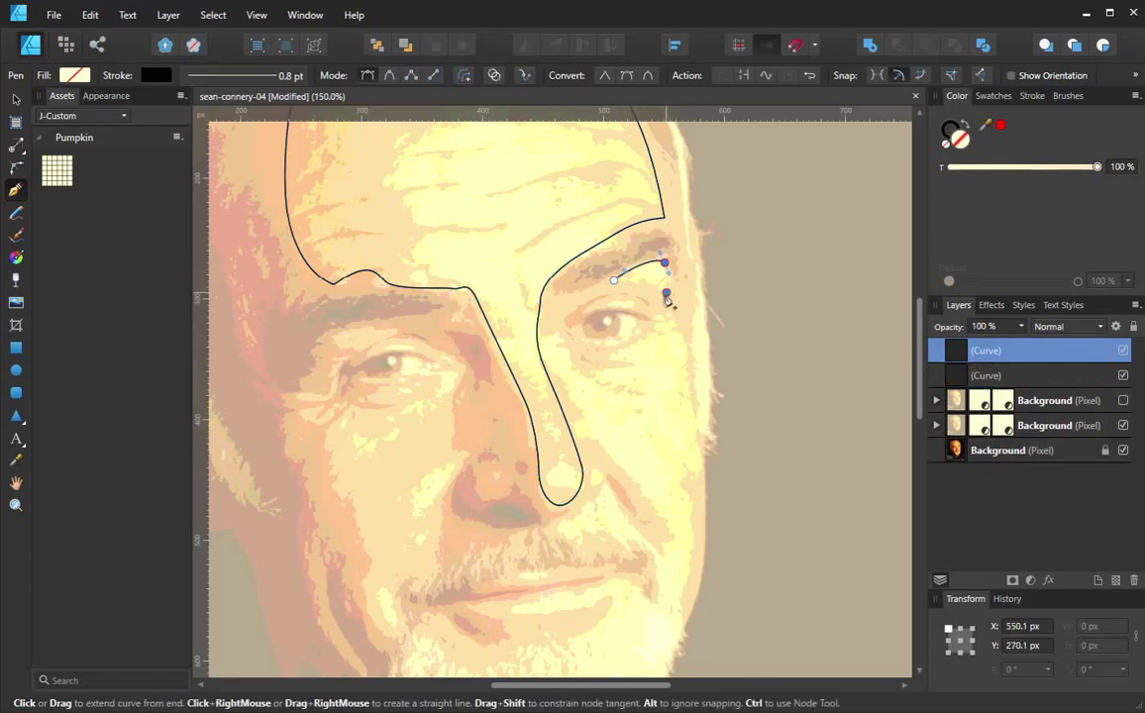
pyautogui.click(615, 280)
pyautogui.click(641, 310)
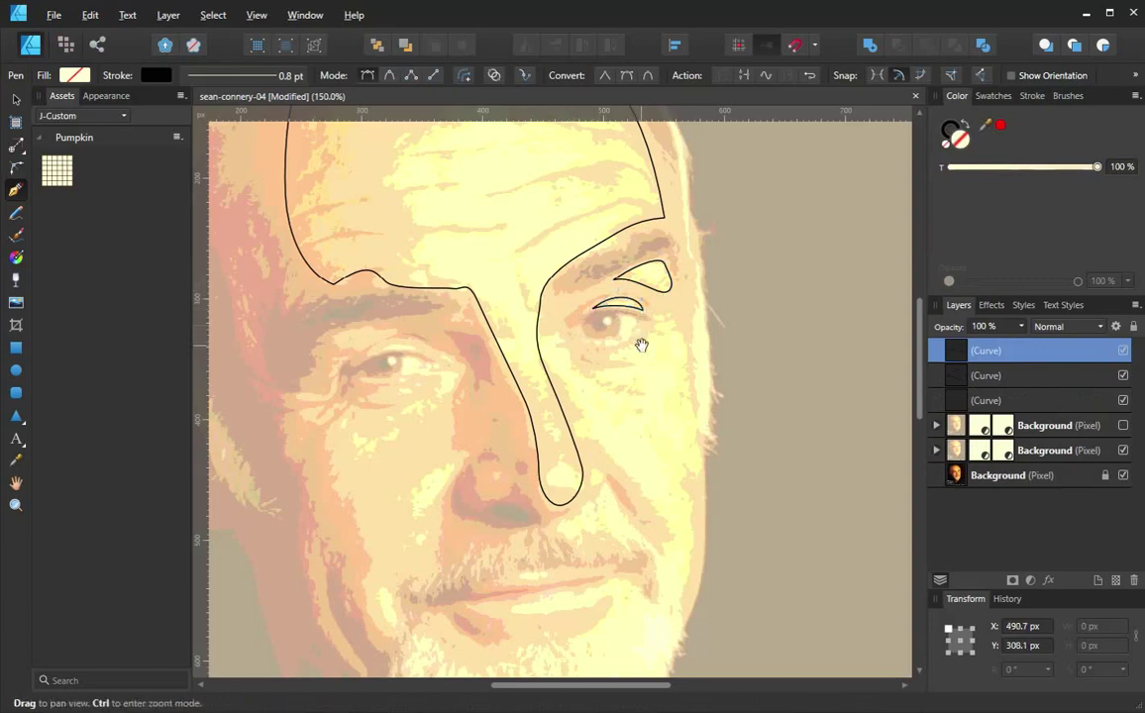
# Trace the white of the lit-side eye and the small round catchlight in its pupil as closed curves
pyautogui.scroll(2, 613, 307)
pyautogui.click(614, 294)
pyautogui.moveTo(610, 329); pyautogui.dragTo(603, 344)
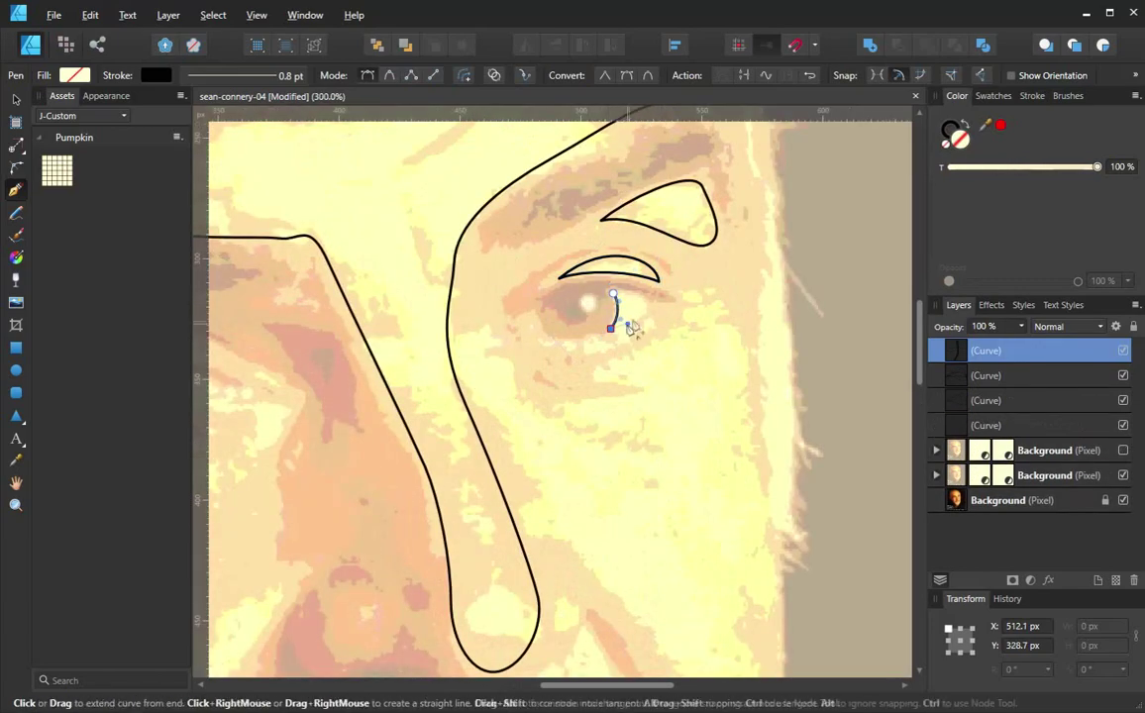
pyautogui.click(645, 308)
pyautogui.click(613, 295)
pyautogui.moveTo(586, 294); pyautogui.dragTo(579, 310)
pyautogui.click(585, 294)
# Trace the round catchlight and the upper-eyelid crescent of the shaded-side eye as closed curves
pyautogui.moveTo(554, 362); pyautogui.dragTo(917, 317)
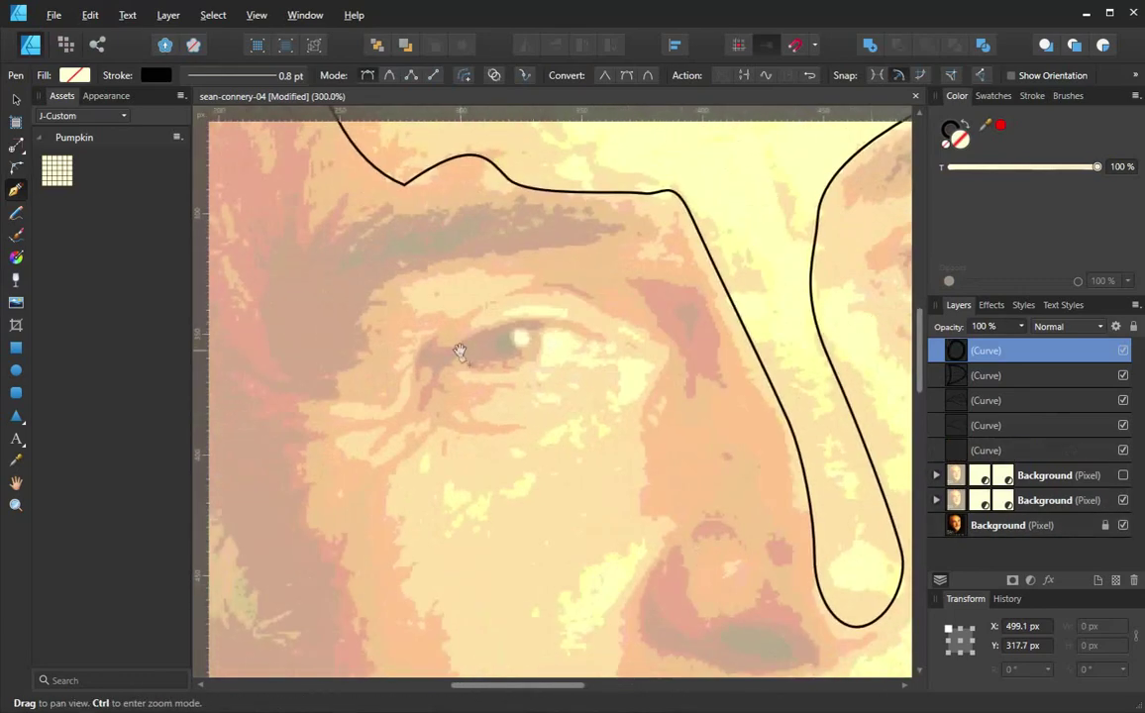
pyautogui.moveTo(520, 326); pyautogui.dragTo(509, 349)
pyautogui.click(509, 339)
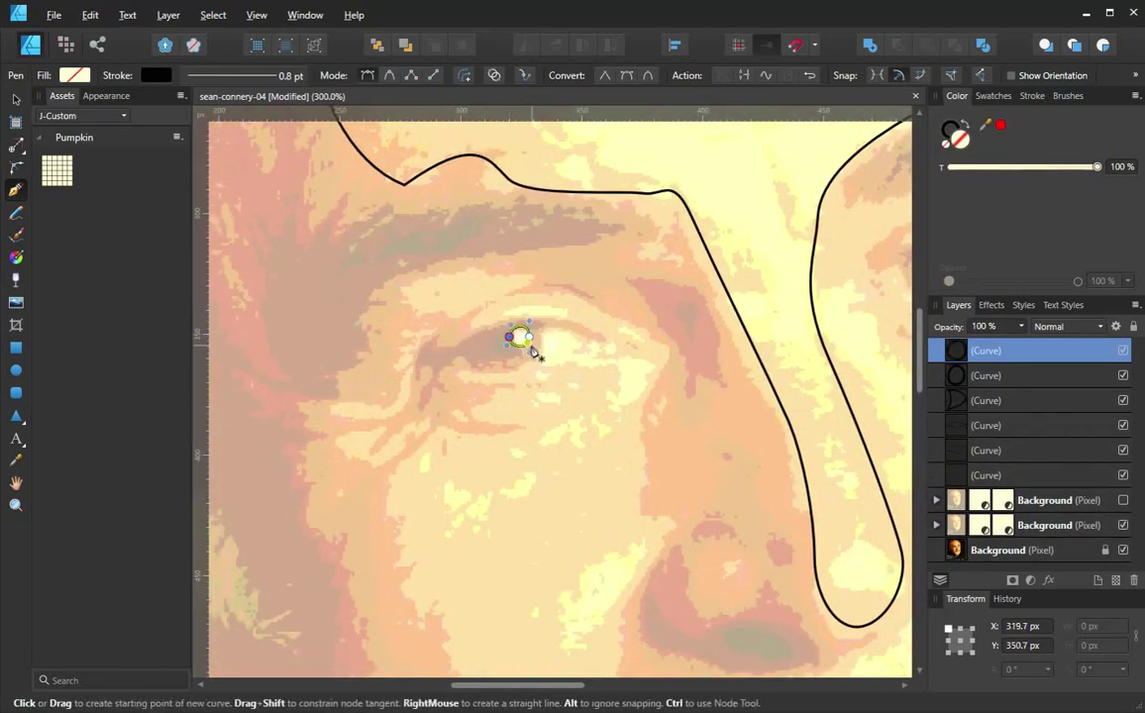
pyautogui.click(480, 324)
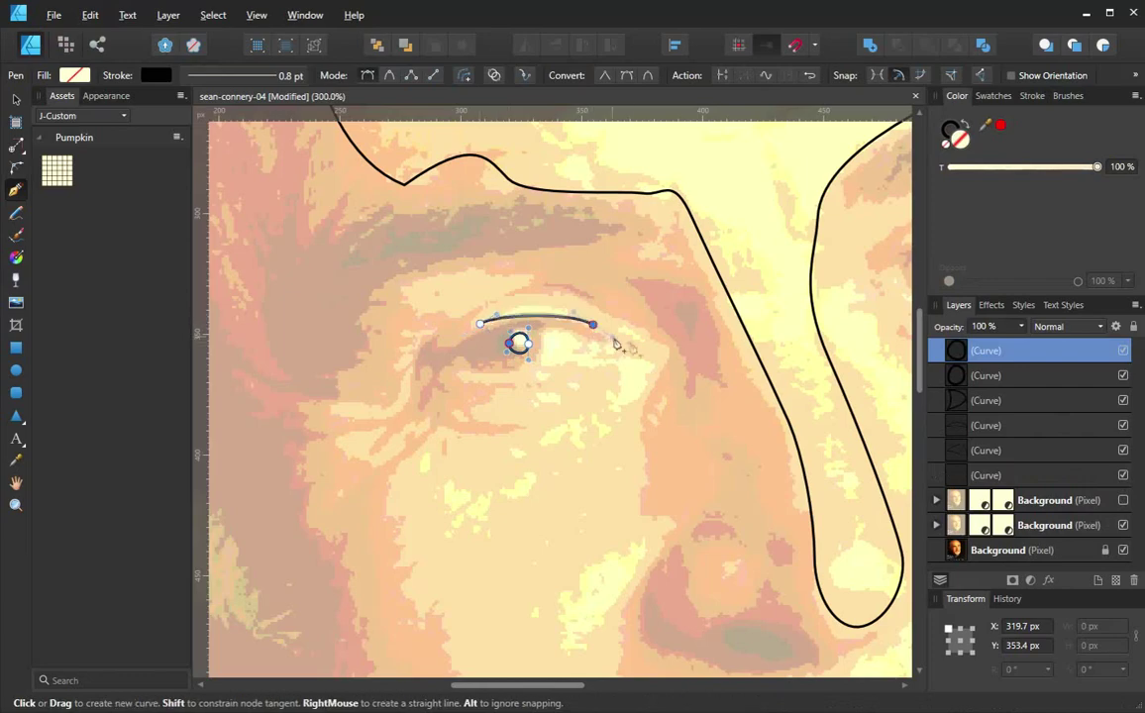
pyautogui.moveTo(594, 317); pyautogui.dragTo(601, 323)
pyautogui.moveTo(545, 296); pyautogui.dragTo(516, 280)
pyautogui.click(480, 324)
# Outline the jagged highlight from above the shaded-side eyelid around the outer eye corner as a closed curve
pyautogui.click(516, 280)
pyautogui.click(455, 313)
pyautogui.click(409, 360)
pyautogui.click(387, 416)
pyautogui.click(333, 405)
pyautogui.click(382, 384)
pyautogui.moveTo(377, 360); pyautogui.dragTo(395, 351)
pyautogui.click(385, 331)
pyautogui.click(411, 317)
pyautogui.click(413, 298)
pyautogui.click(430, 277)
pyautogui.click(516, 281)
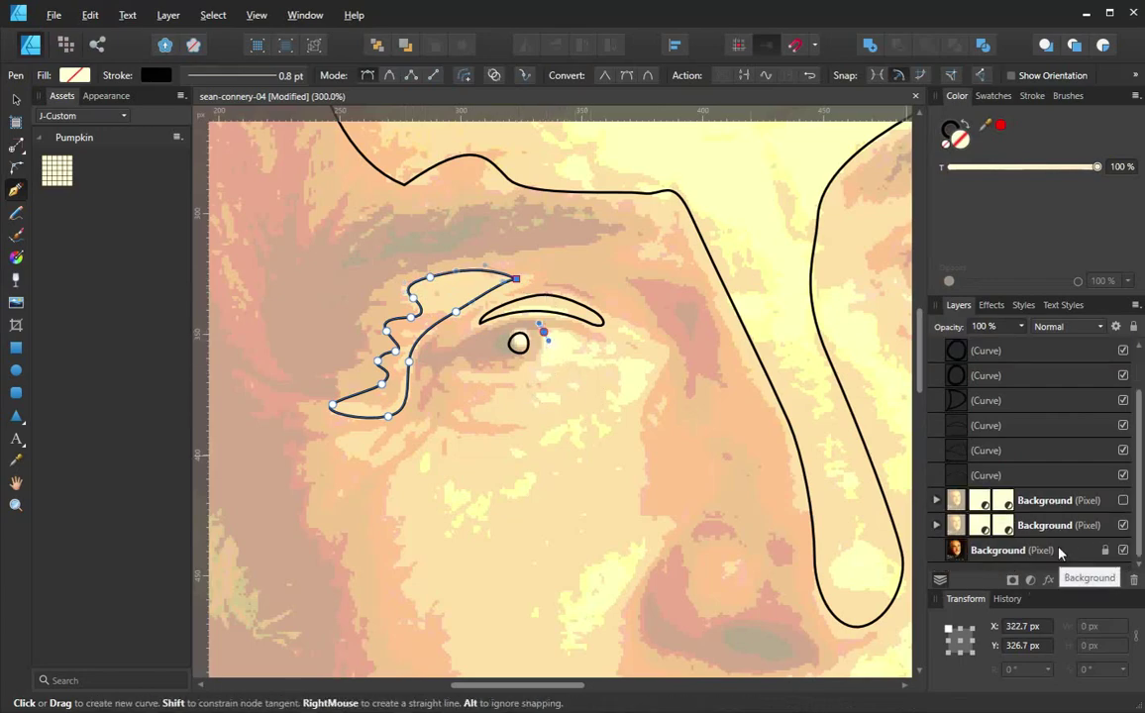
# Trace the white of the shaded-side eye, between the catchlight and the nose, as a closed curve
pyautogui.click(544, 358)
pyautogui.moveTo(574, 345); pyautogui.dragTo(563, 337)
pyautogui.click(544, 332)
# Set the stroke width of the curve around the shaded-side eye's white to 0.1 pt and deselect it
pyautogui.moveTo(536, 441); pyautogui.dragTo(445, 388)
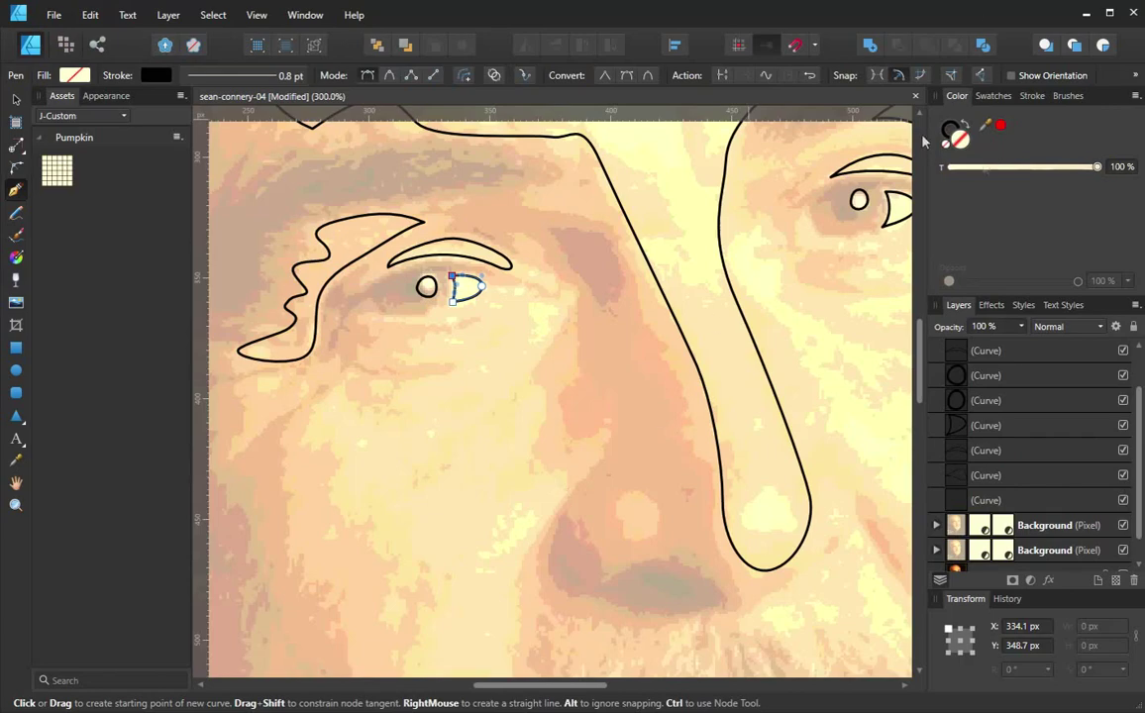
pyautogui.click(996, 97)
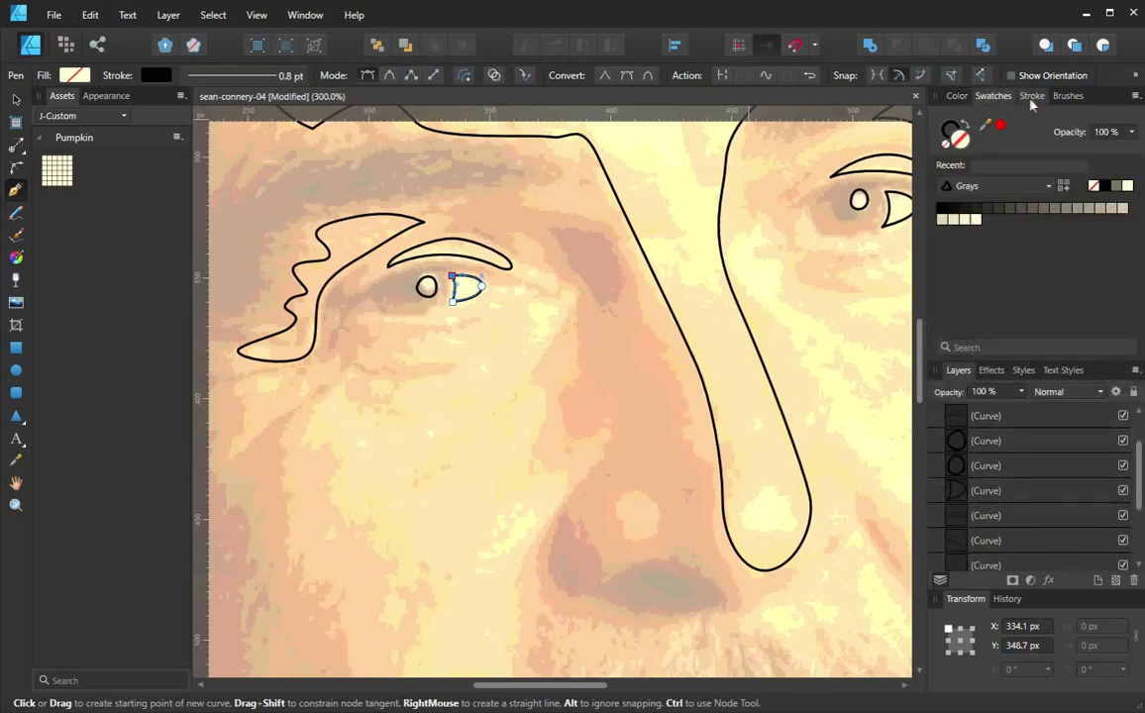
pyautogui.click(1026, 98)
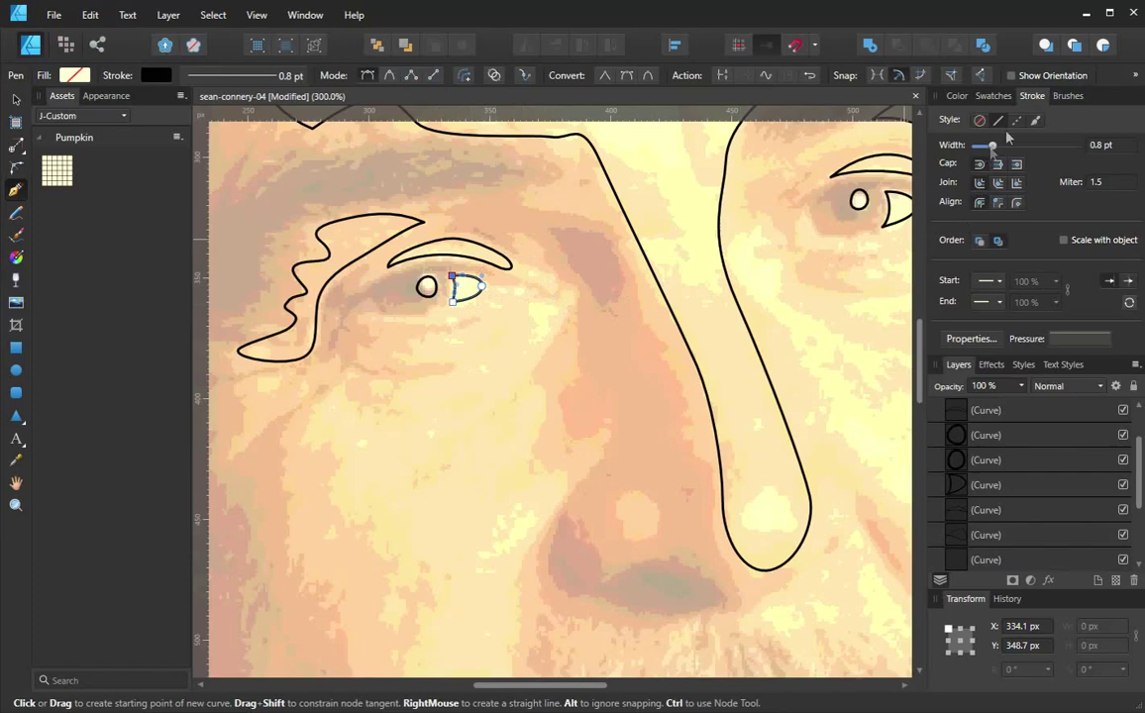
pyautogui.click(481, 286)
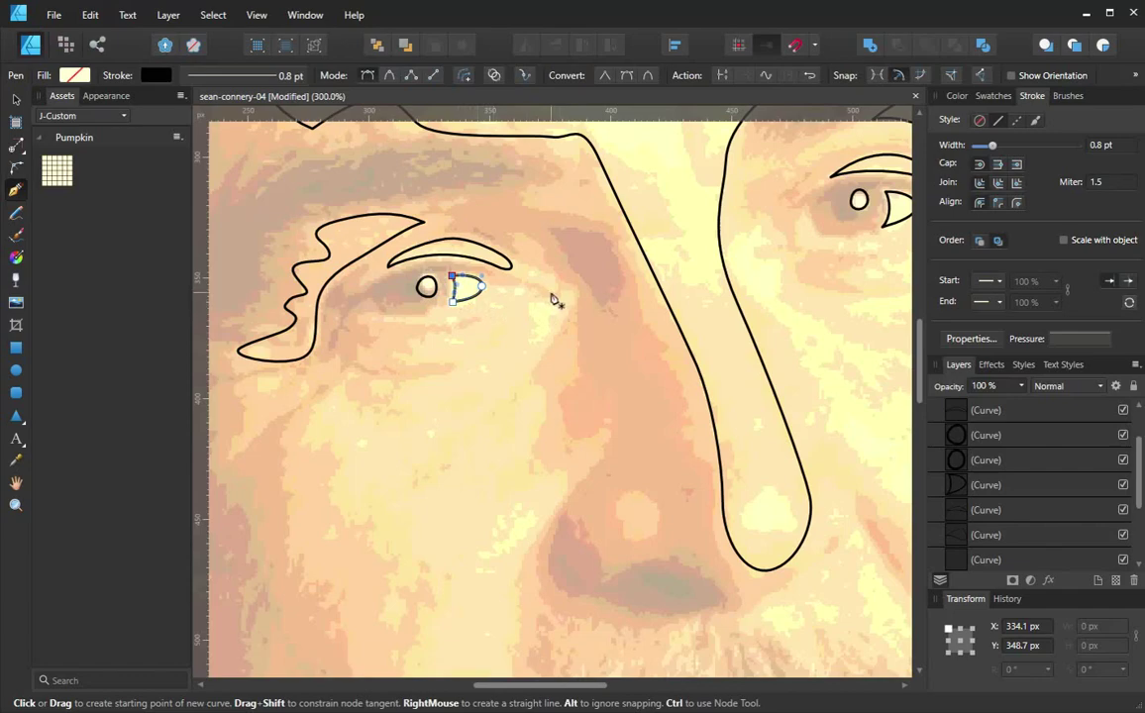
pyautogui.click(1113, 146)
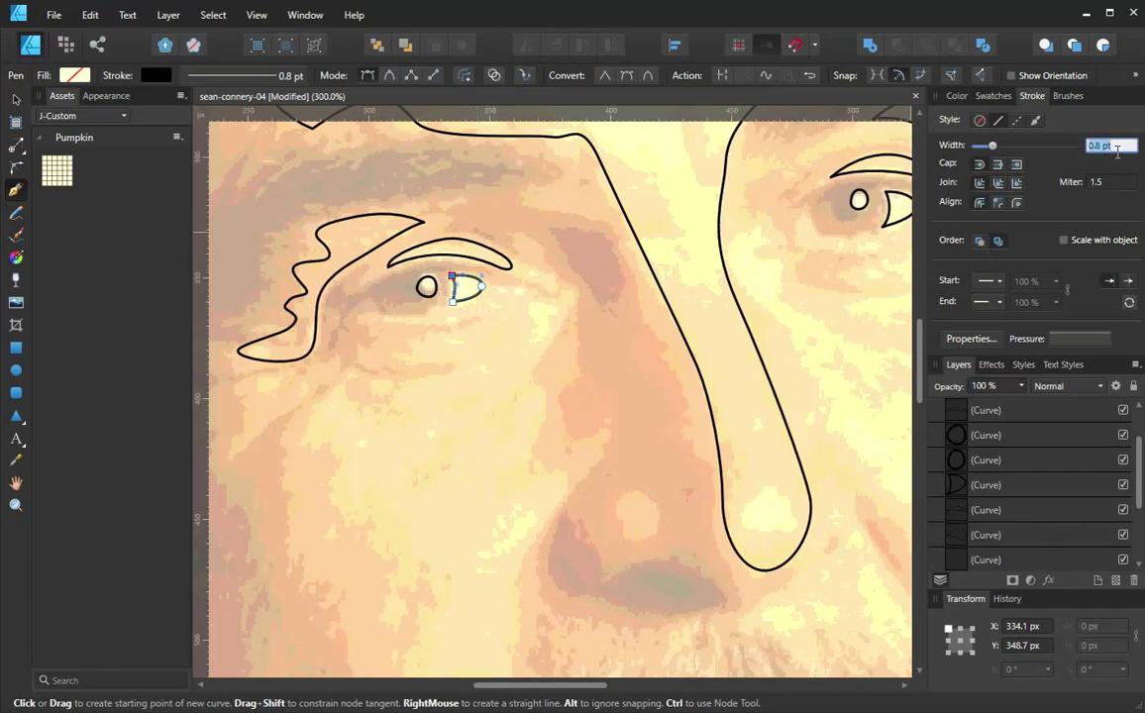
pyautogui.write('0.1')
pyautogui.press('Return')
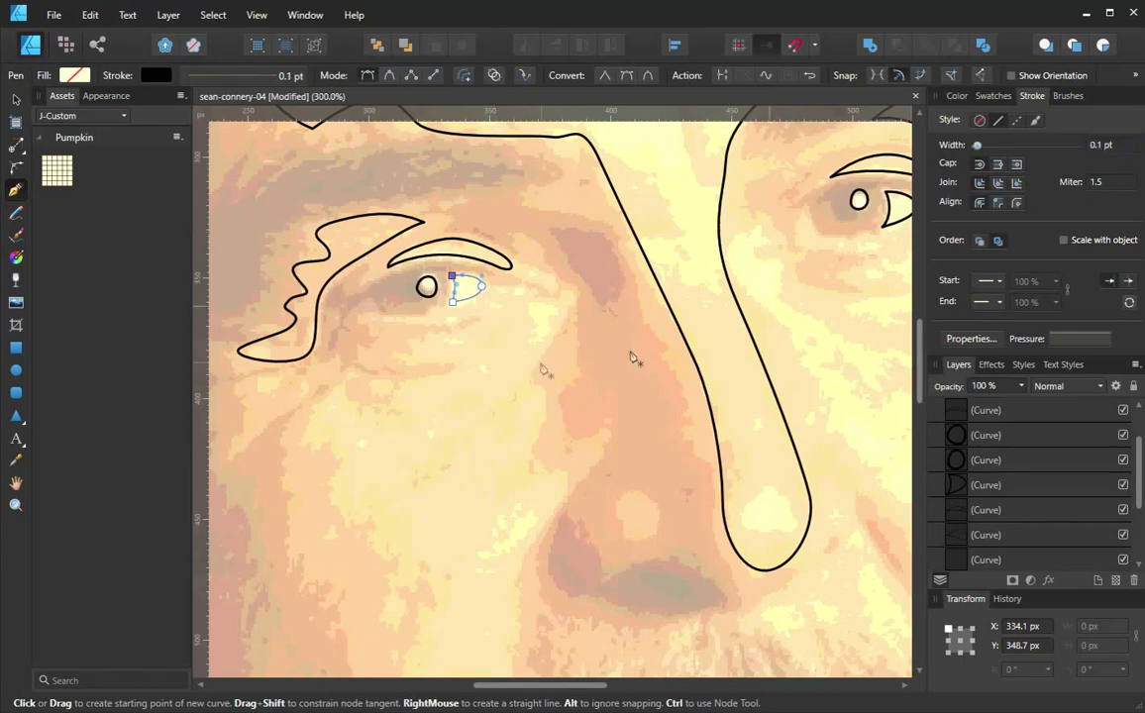
pyautogui.press('ctrl')
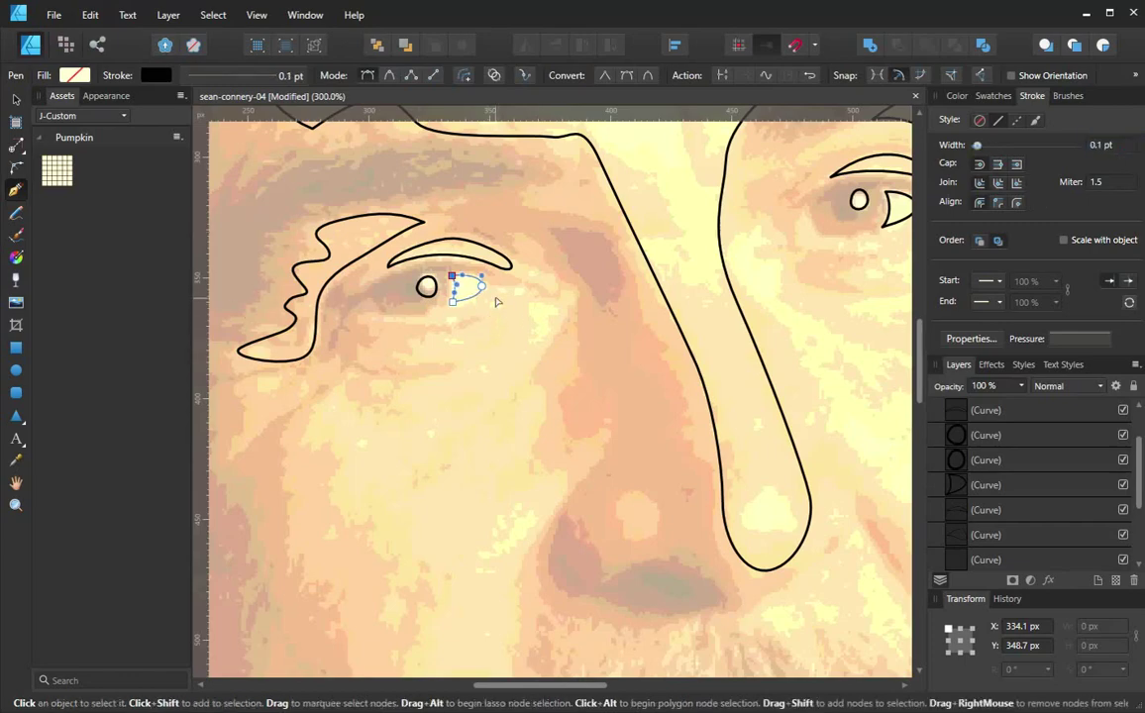
pyautogui.keyDown('ctrl'); pyautogui.click(498, 302); pyautogui.keyUp('ctrl')
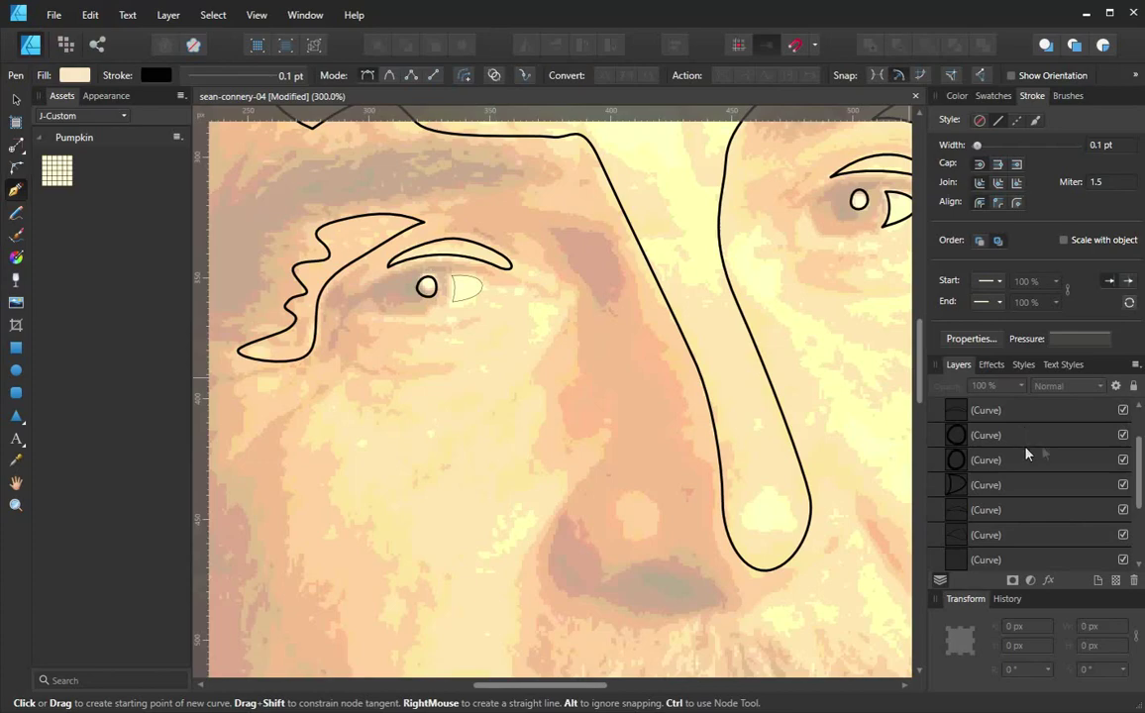
# Set the stroke width of the jagged highlight curve around the shaded-side eye's outer corner to 0 pt
pyautogui.moveTo(1139, 473); pyautogui.dragTo(1139, 447)
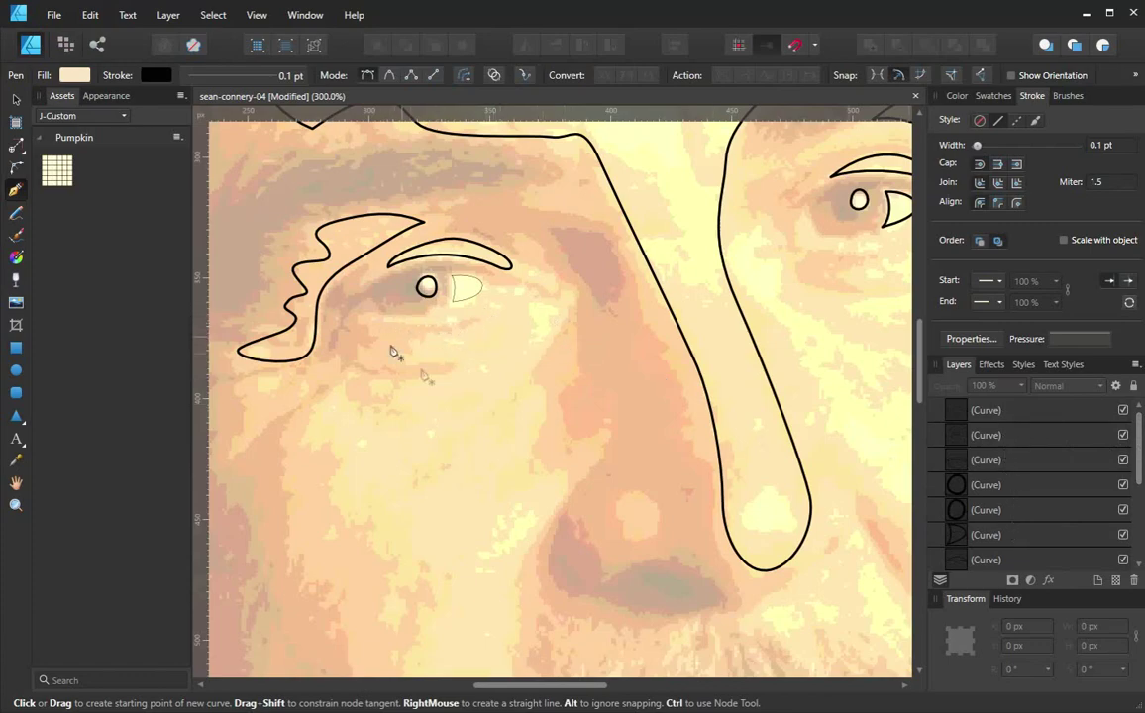
pyautogui.click(1017, 412)
pyautogui.click(1018, 439)
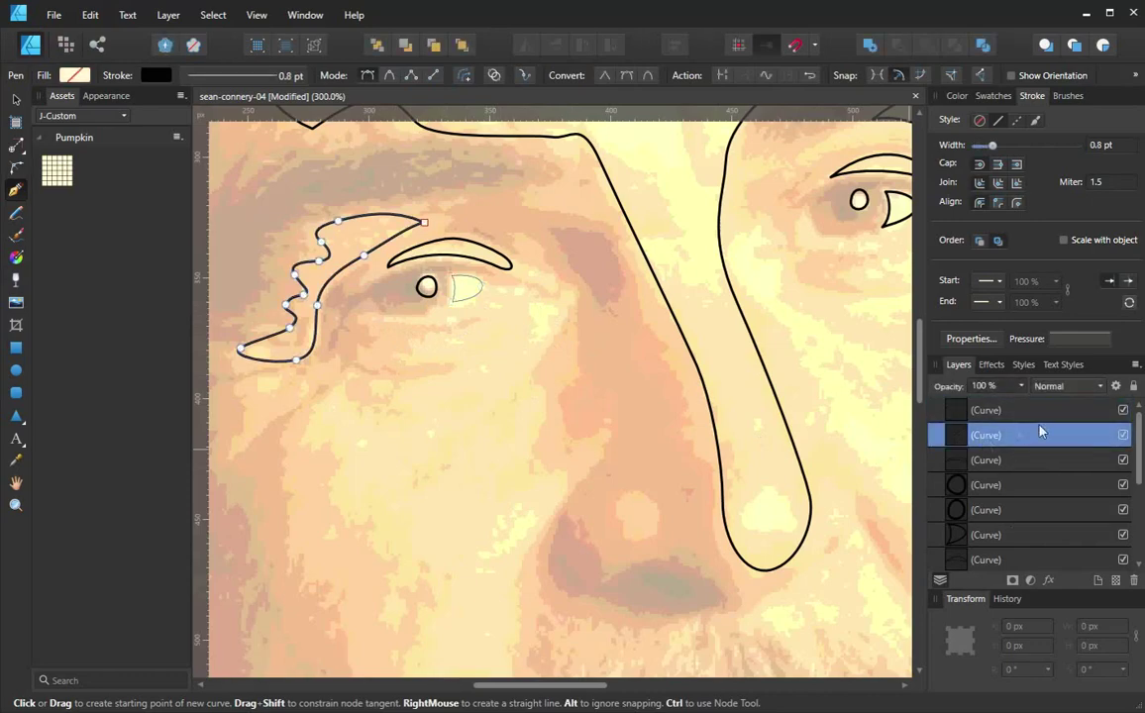
pyautogui.click(1123, 411)
pyautogui.click(1123, 411)
pyautogui.click(1123, 459)
pyautogui.click(1123, 460)
pyautogui.click(1124, 459)
pyautogui.click(1123, 459)
pyautogui.click(1121, 146)
pyautogui.write('0')
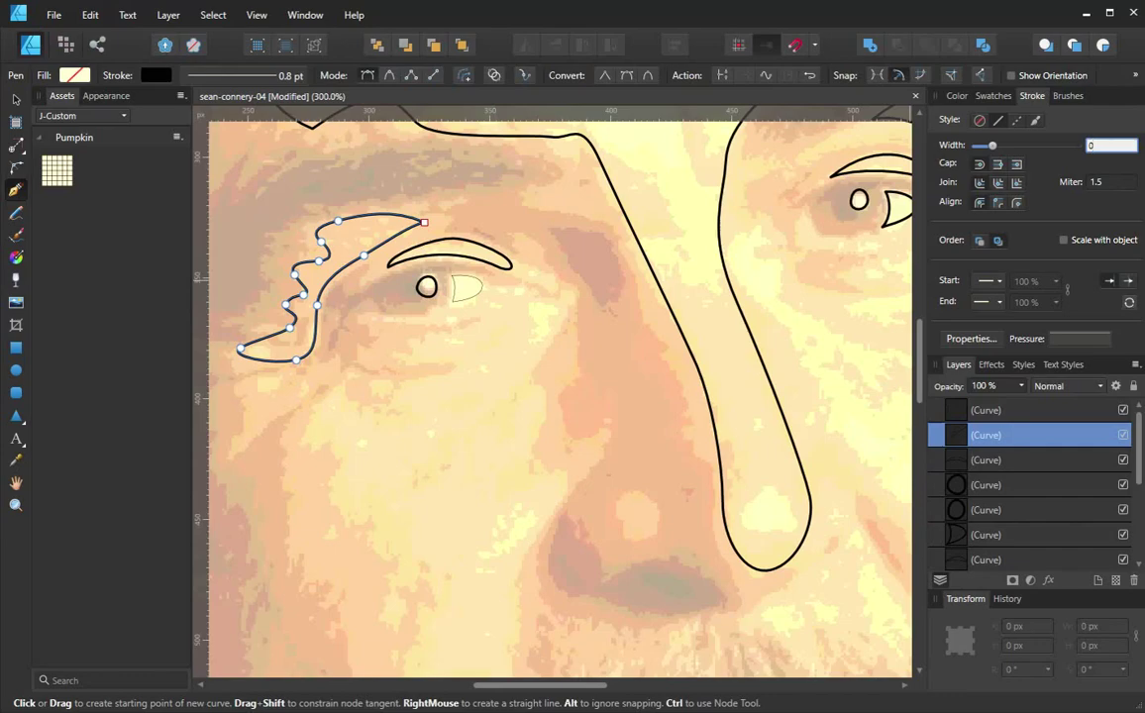
# Trace the shaded-side cheek highlight from below the eye, down its outer edge and around to the corner of the mustache
pyautogui.click(407, 351)
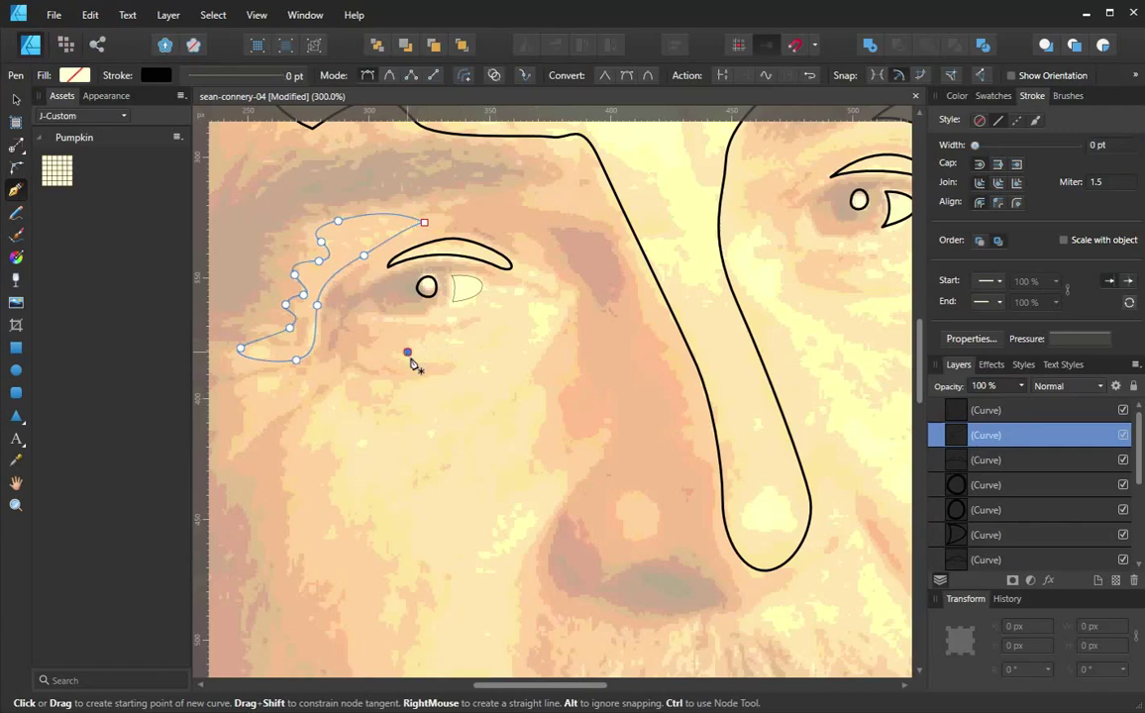
pyautogui.moveTo(458, 360); pyautogui.dragTo(384, 386)
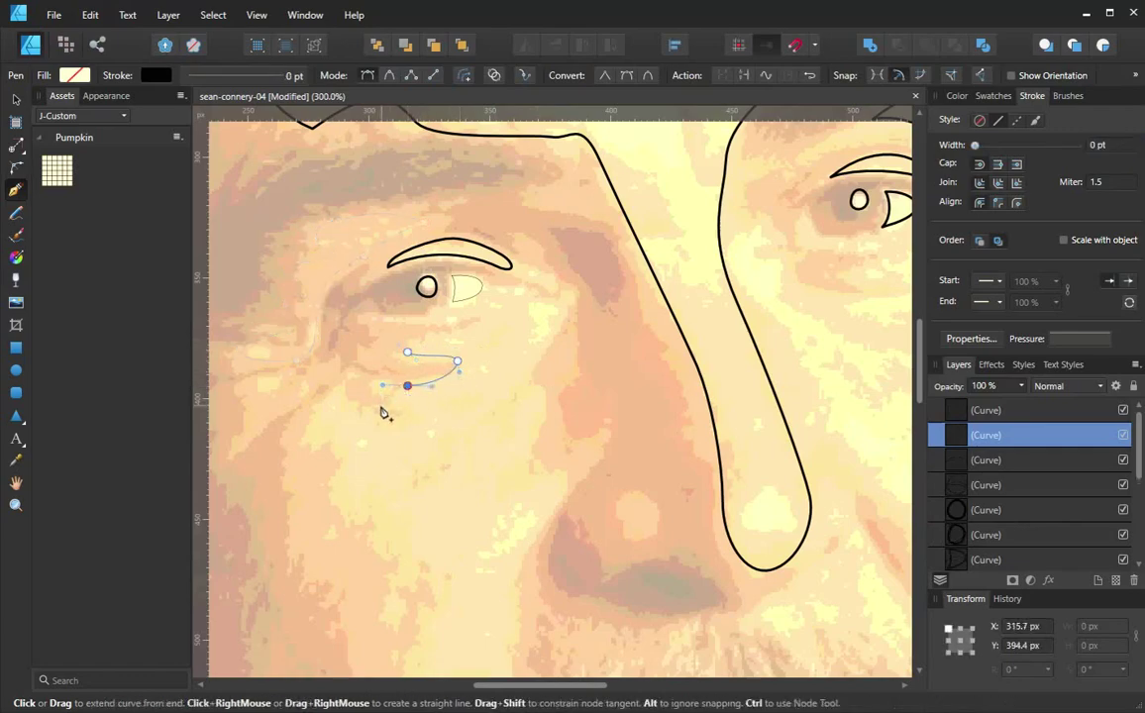
pyautogui.moveTo(318, 418); pyautogui.dragTo(297, 456)
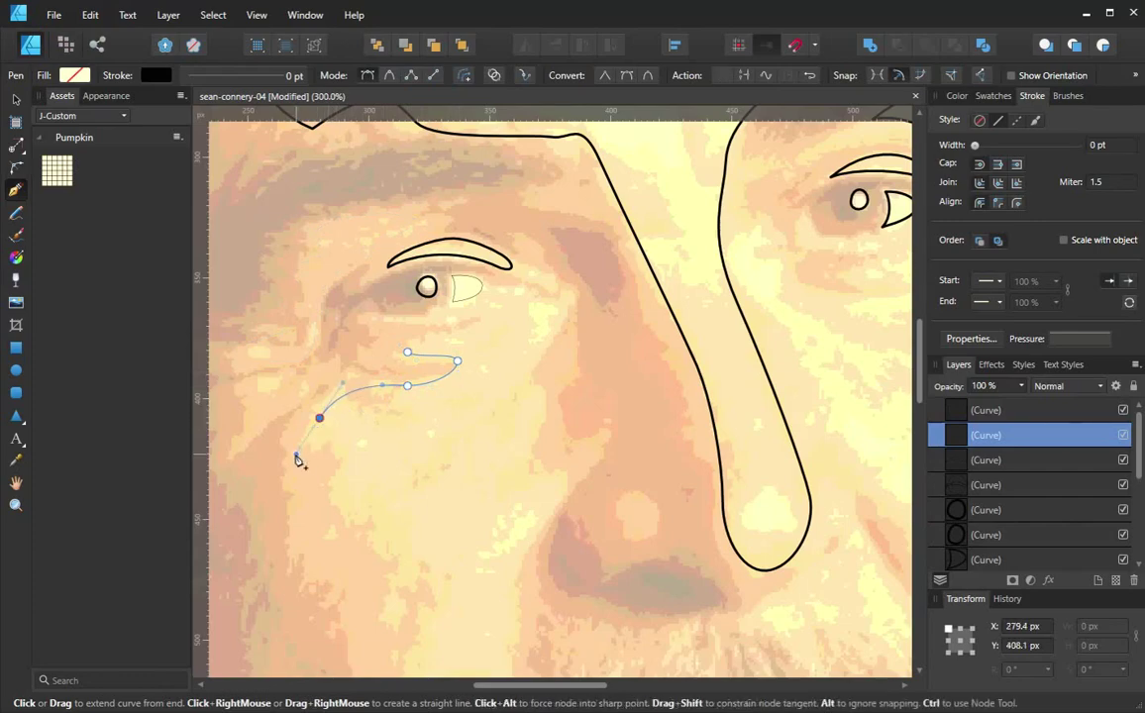
pyautogui.press('z')
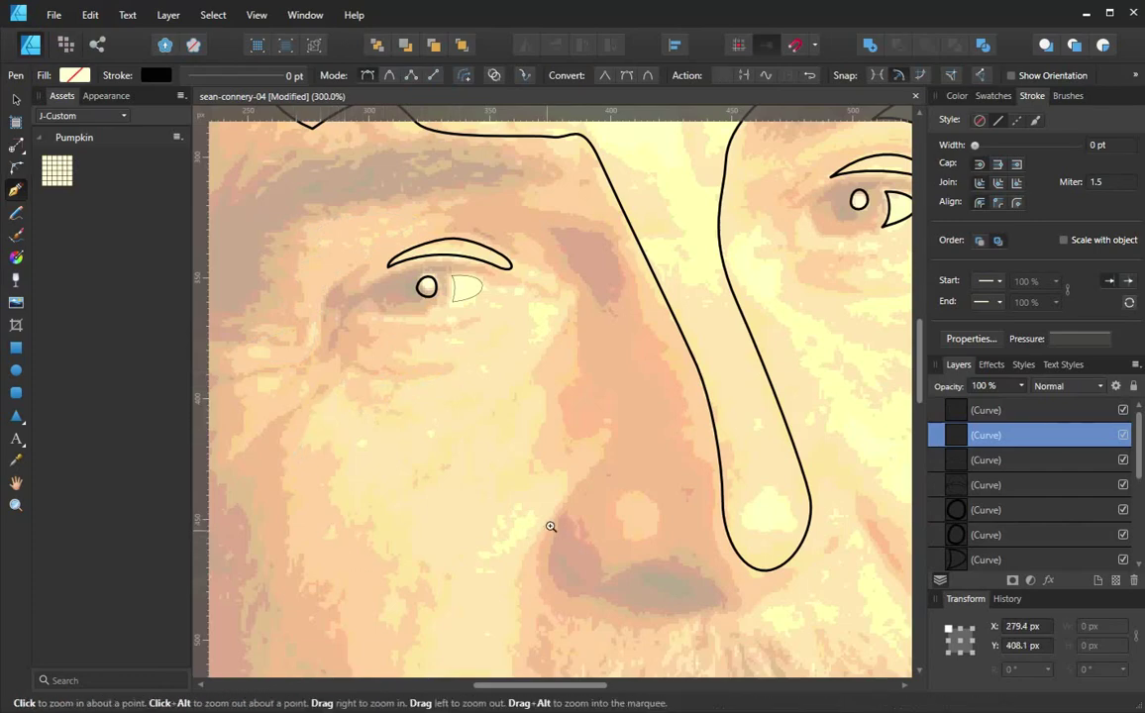
pyautogui.moveTo(543, 508); pyautogui.dragTo(540, 379)
pyautogui.moveTo(419, 377); pyautogui.dragTo(429, 395)
pyautogui.moveTo(449, 463); pyautogui.dragTo(492, 511)
pyautogui.click(483, 491)
pyautogui.click(486, 463)
pyautogui.scroll(2, 516, 477)
pyautogui.click(462, 448)
pyautogui.click(493, 463)
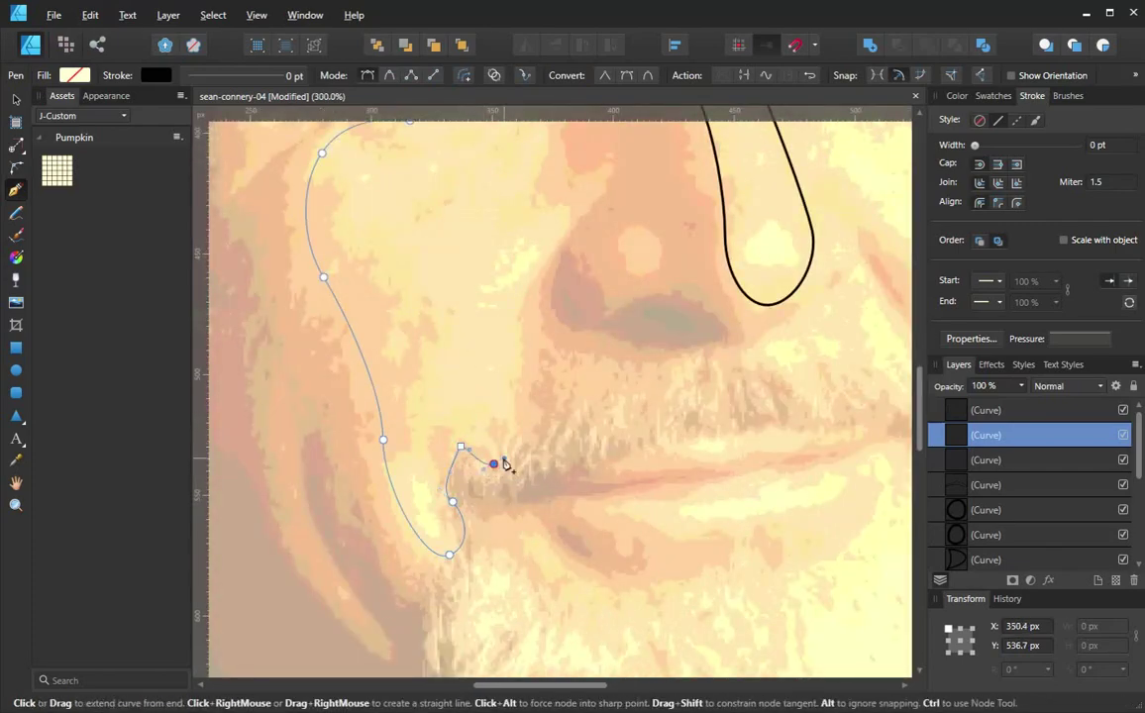
# Continue the shaded-side cheek curve up beside the nose and around the creases under the eye, closing it at its start
pyautogui.moveTo(485, 297); pyautogui.dragTo(555, 403)
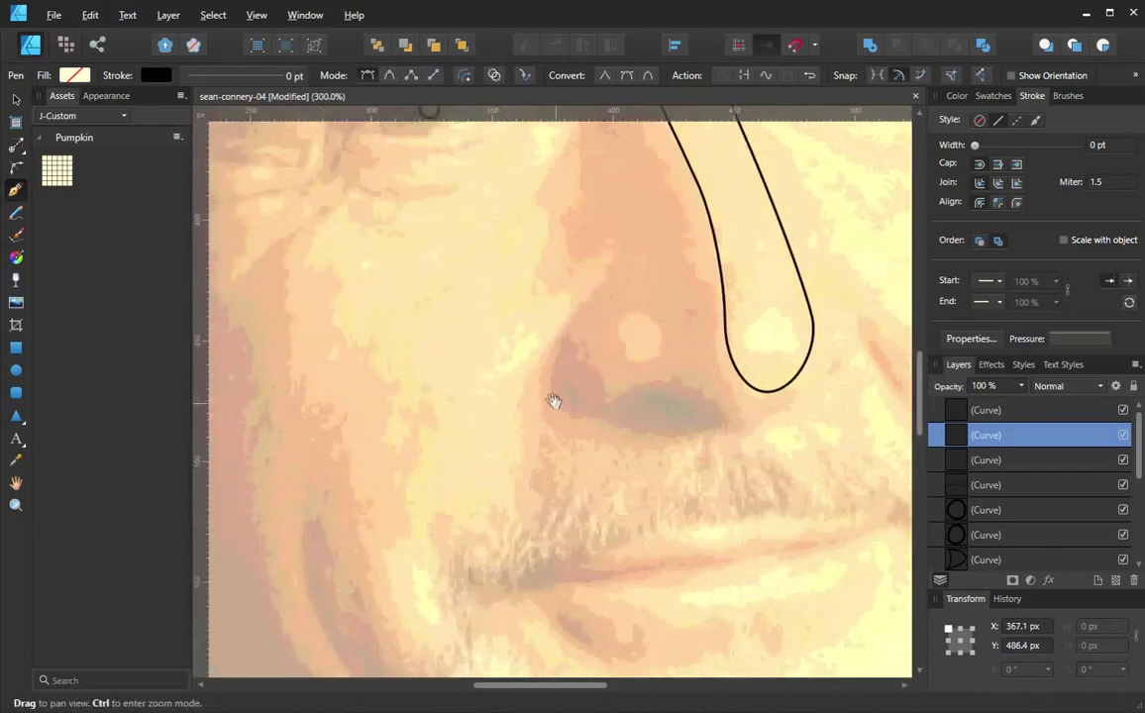
pyautogui.moveTo(557, 332); pyautogui.dragTo(605, 429)
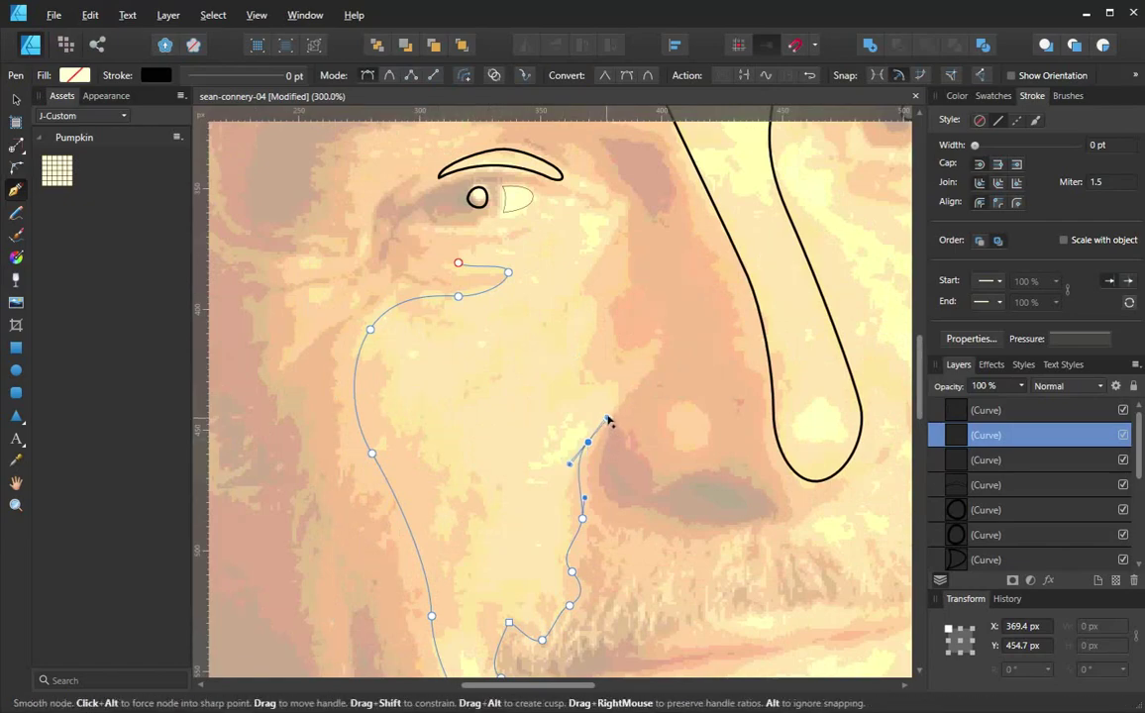
pyautogui.click(616, 402)
pyautogui.click(630, 361)
pyautogui.moveTo(604, 304); pyautogui.dragTo(608, 284)
pyautogui.click(622, 234)
pyautogui.moveTo(588, 214); pyautogui.dragTo(490, 254)
pyautogui.click(550, 214)
pyautogui.click(458, 262)
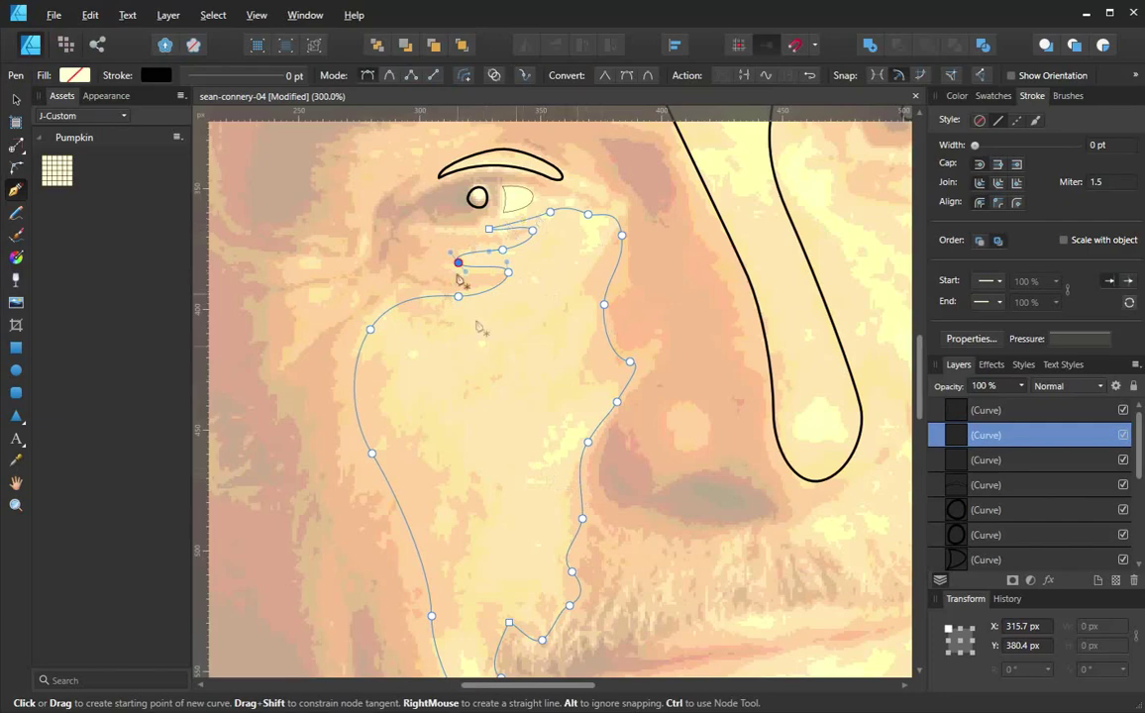
# Trace the round highlight on the shaded side of the nose tip as a closed curve
pyautogui.press('z')
pyautogui.keyDown('alt'); pyautogui.click(562, 342); pyautogui.keyUp('alt')
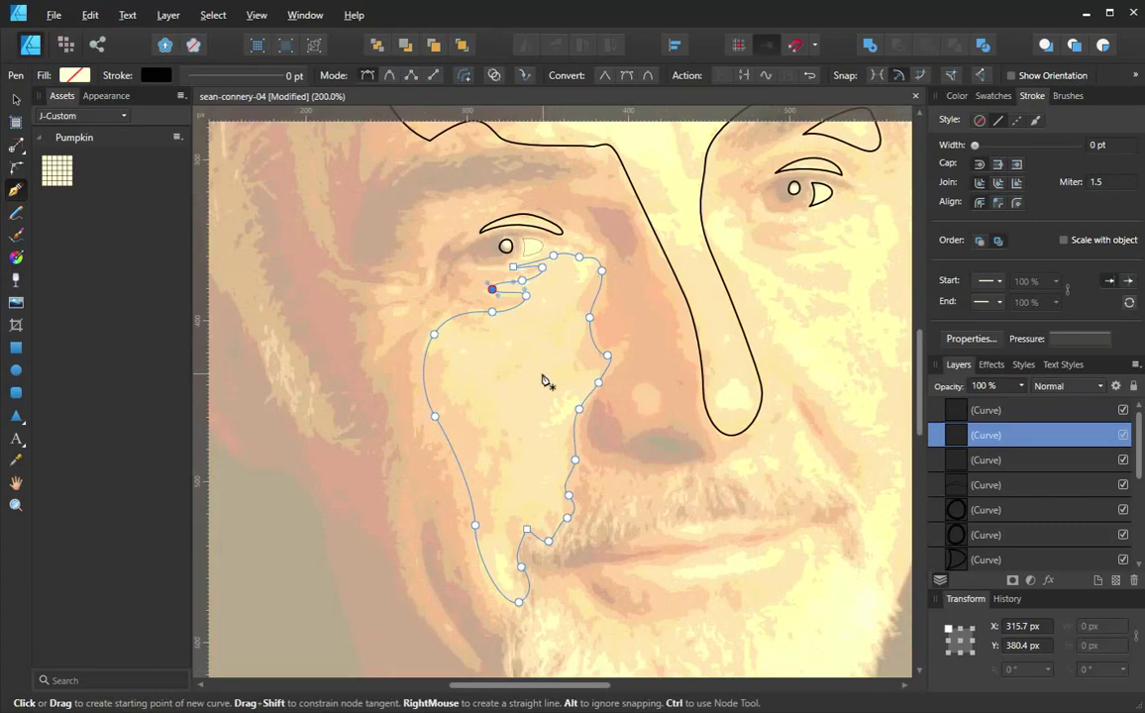
pyautogui.press('space')
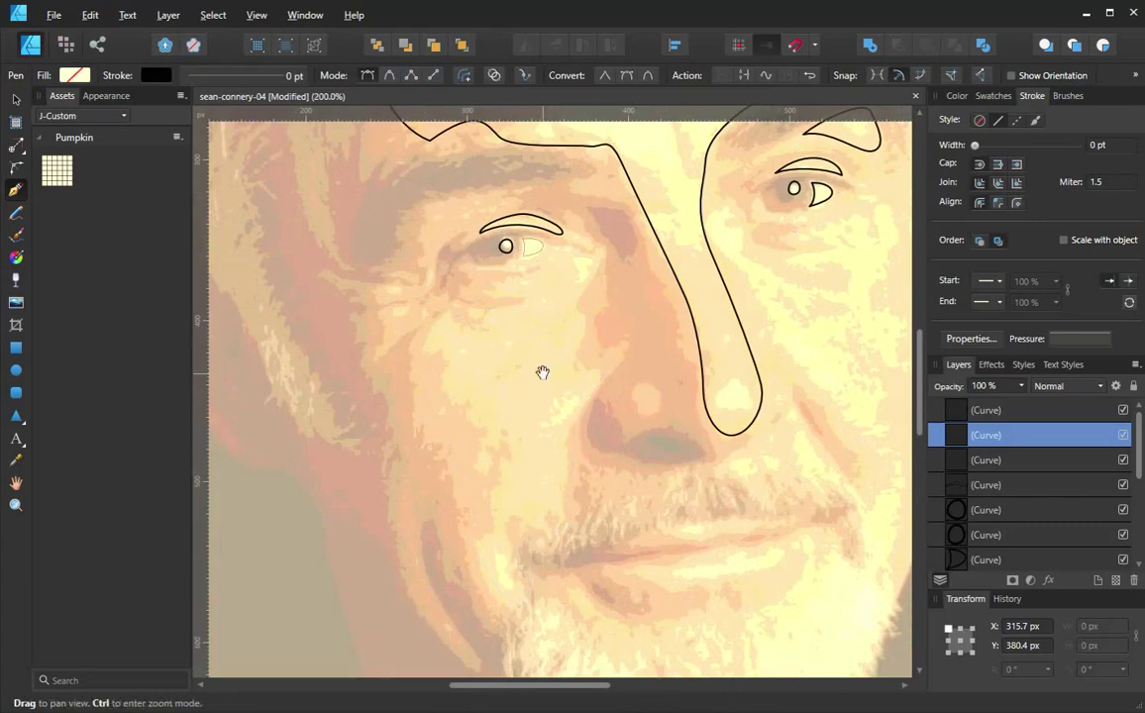
pyautogui.moveTo(543, 373)
pyautogui.mouseDown()
pyautogui.moveTo(494, 312)
pyautogui.moveTo(489, 321)
pyautogui.mouseUp()
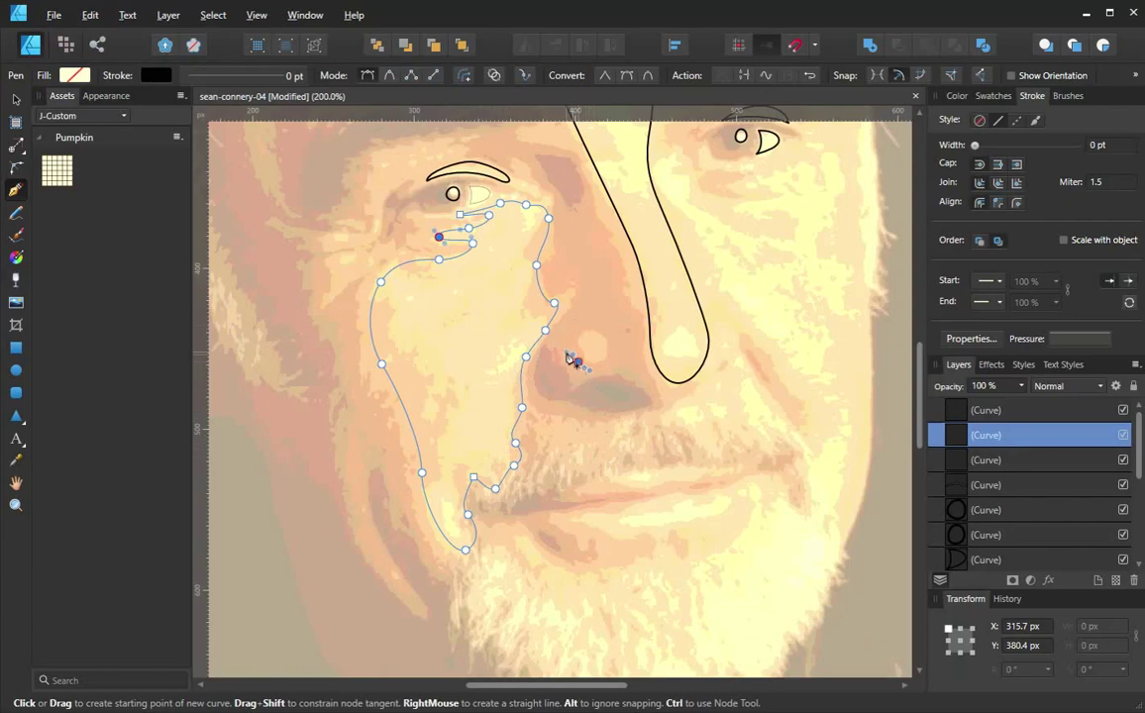
pyautogui.moveTo(579, 361); pyautogui.dragTo(591, 371)
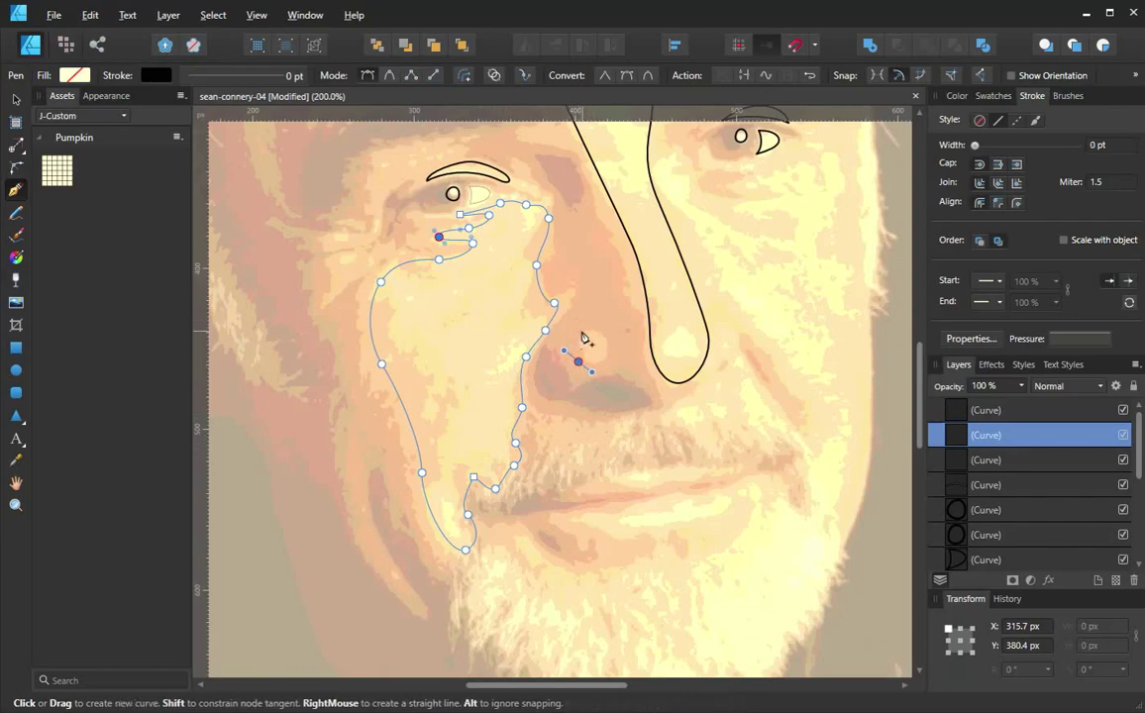
pyautogui.moveTo(582, 331); pyautogui.dragTo(614, 374)
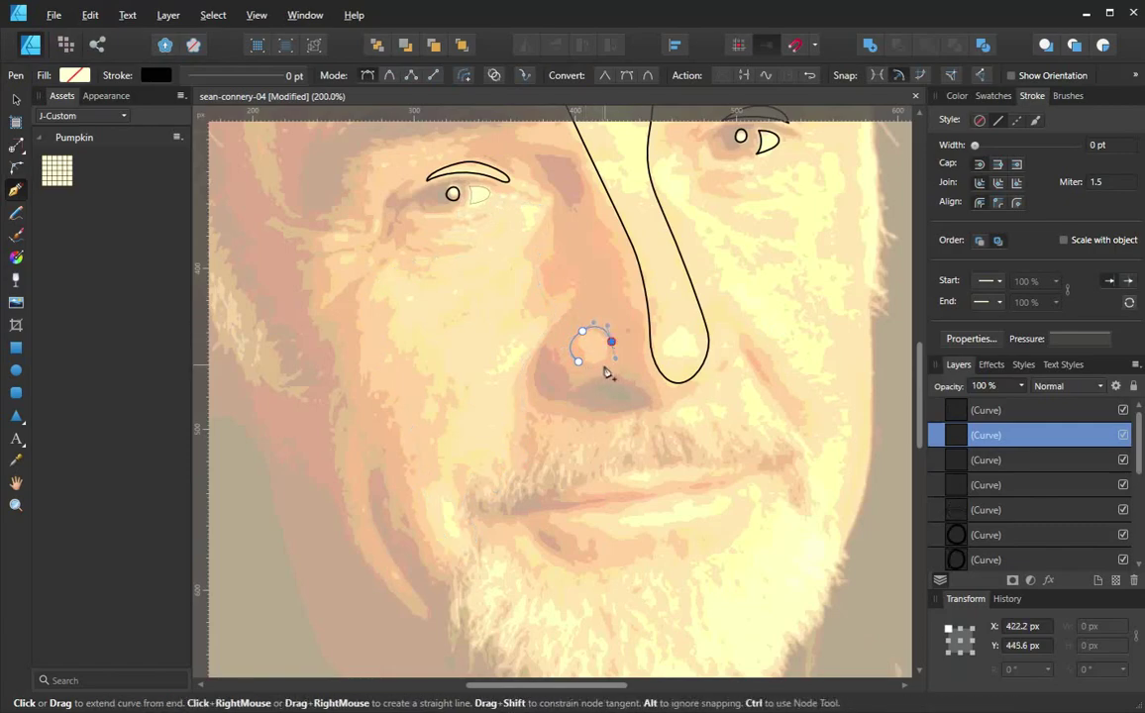
pyautogui.click(605, 366)
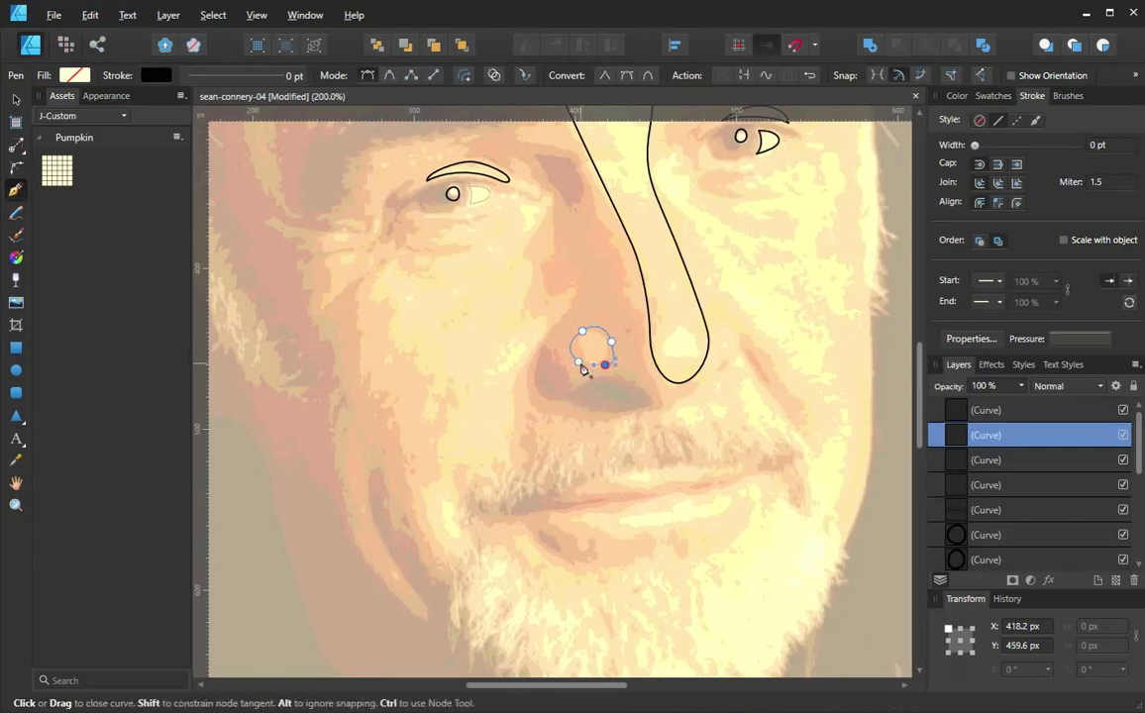
pyautogui.click(576, 359)
pyautogui.click(575, 360)
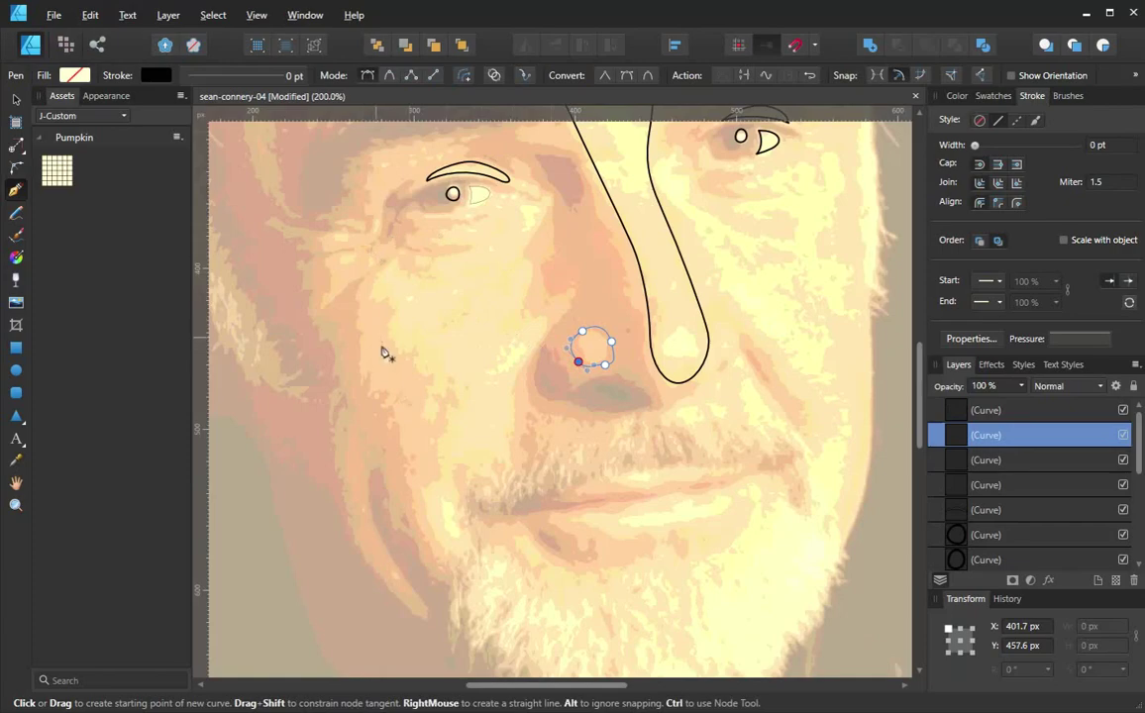
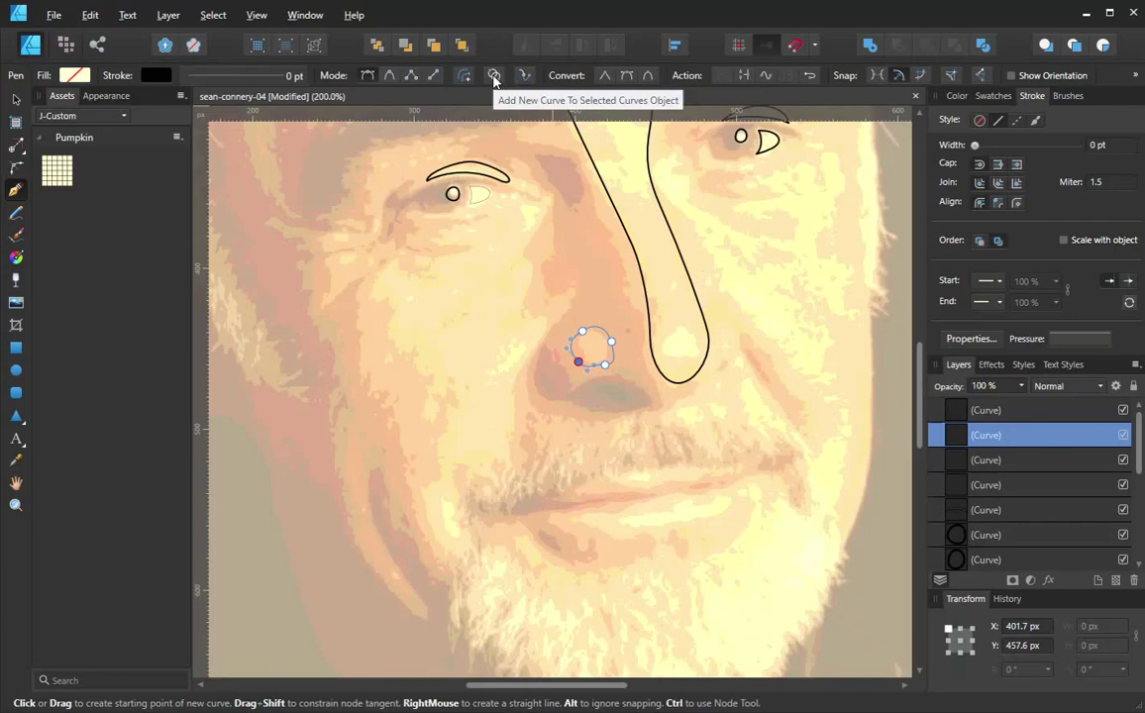
# Add a new curve to the selected nose-highlight object, tracing the lit-side cheek from beside the nose down past the mouth corner
pyautogui.click(494, 78)
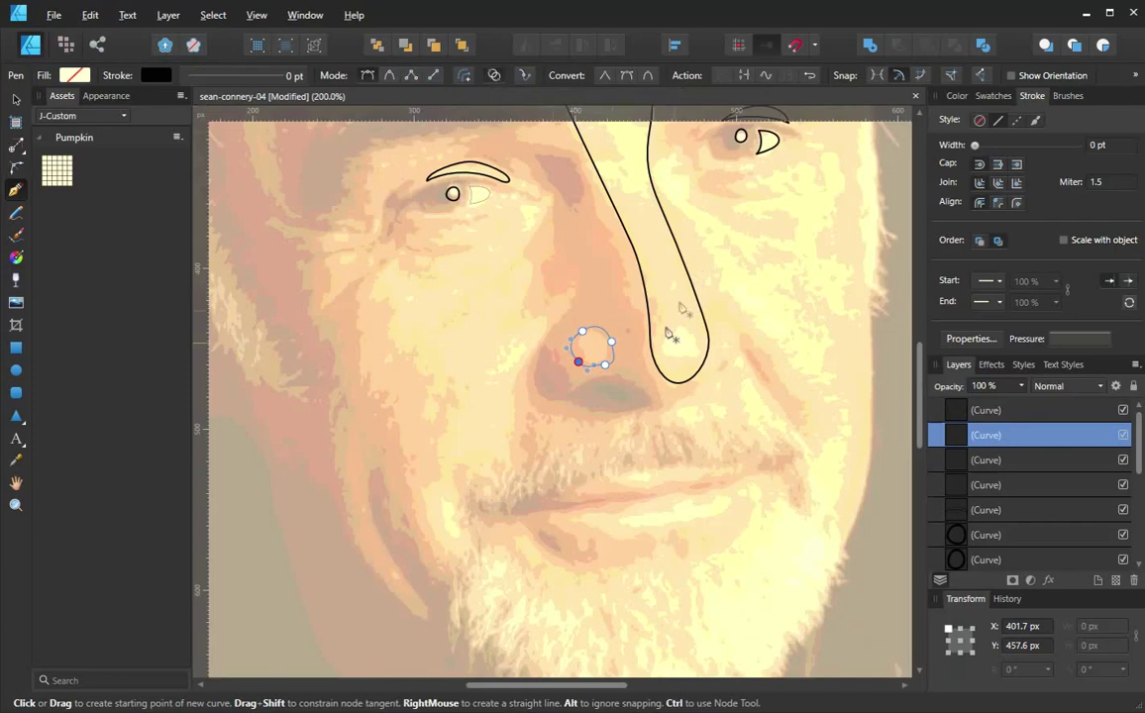
pyautogui.click(675, 175)
pyautogui.click(686, 212)
pyautogui.click(723, 274)
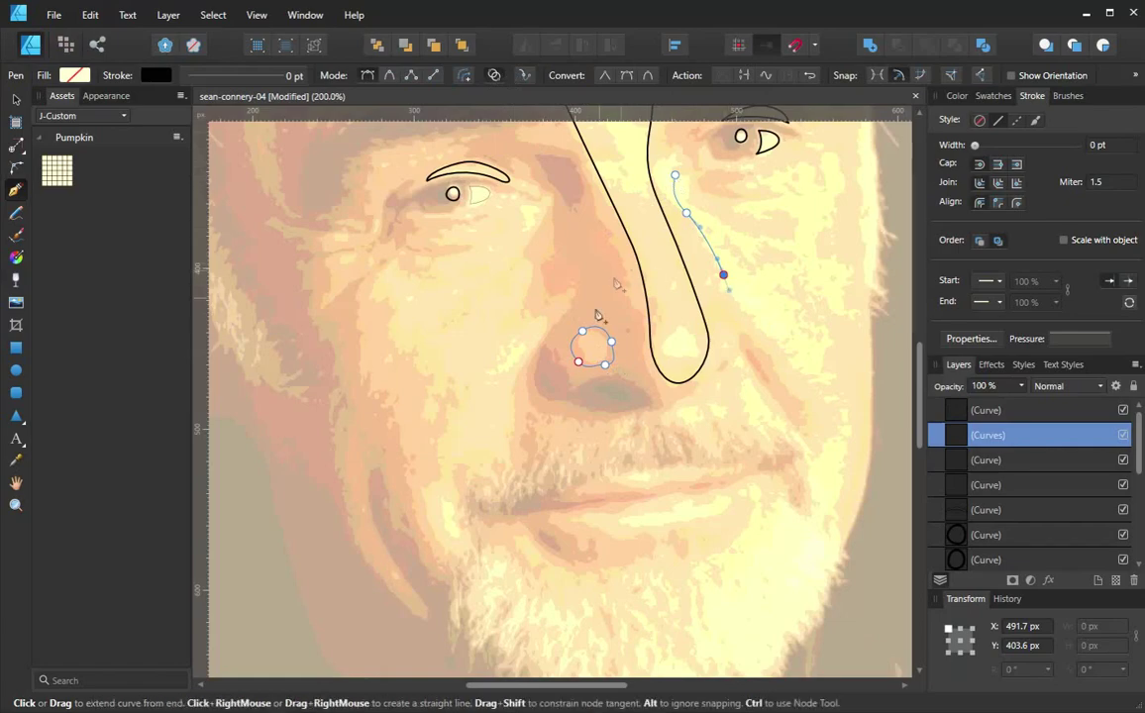
pyautogui.moveTo(744, 309); pyautogui.dragTo(763, 326)
pyautogui.moveTo(796, 381); pyautogui.dragTo(813, 460)
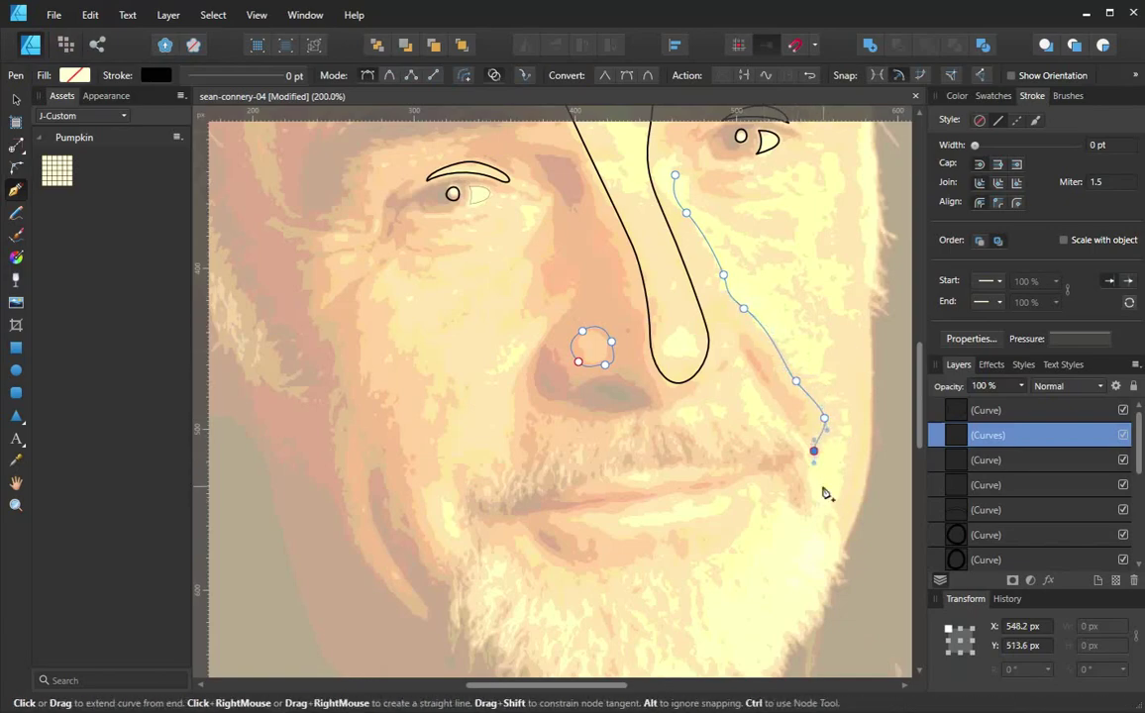
pyautogui.click(819, 483)
pyautogui.moveTo(838, 512); pyautogui.dragTo(858, 505)
# Continue the lit-side cheek curve up the outer face edge and around the under-eye creases, closing it beside the nose
pyautogui.click(860, 401)
pyautogui.click(848, 319)
pyautogui.moveTo(846, 312); pyautogui.dragTo(828, 391)
pyautogui.click(830, 269)
pyautogui.click(809, 215)
pyautogui.click(769, 226)
pyautogui.click(732, 248)
pyautogui.click(763, 264)
pyautogui.click(708, 274)
pyautogui.click(676, 246)
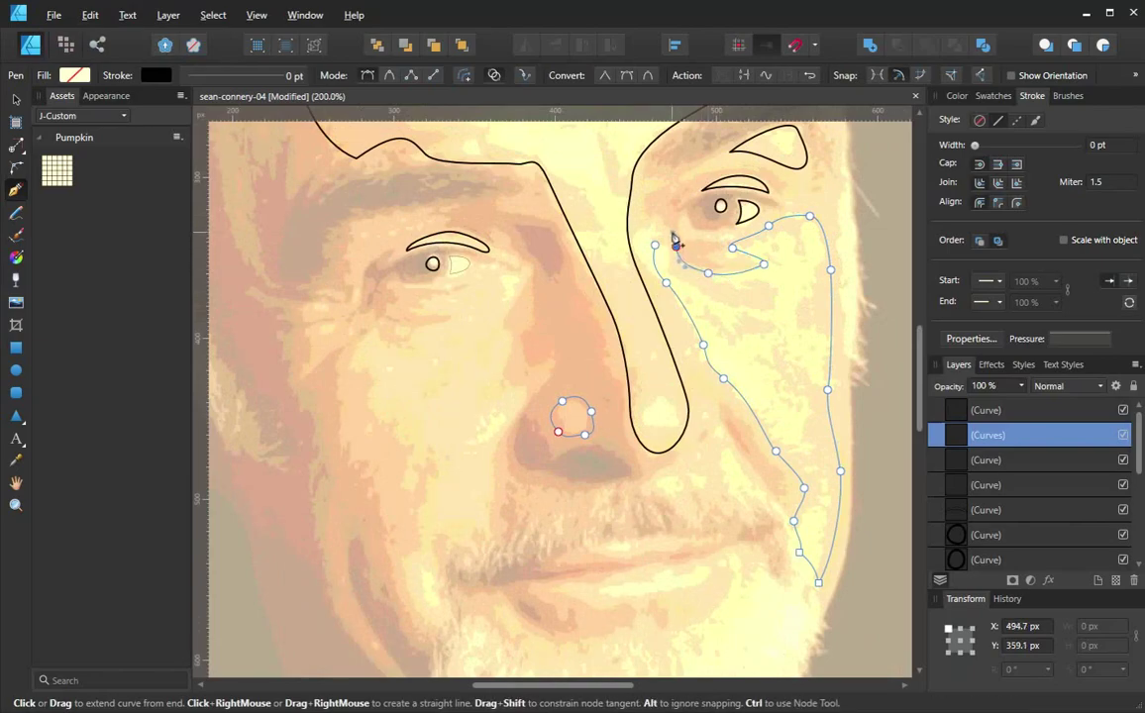
pyautogui.click(654, 246)
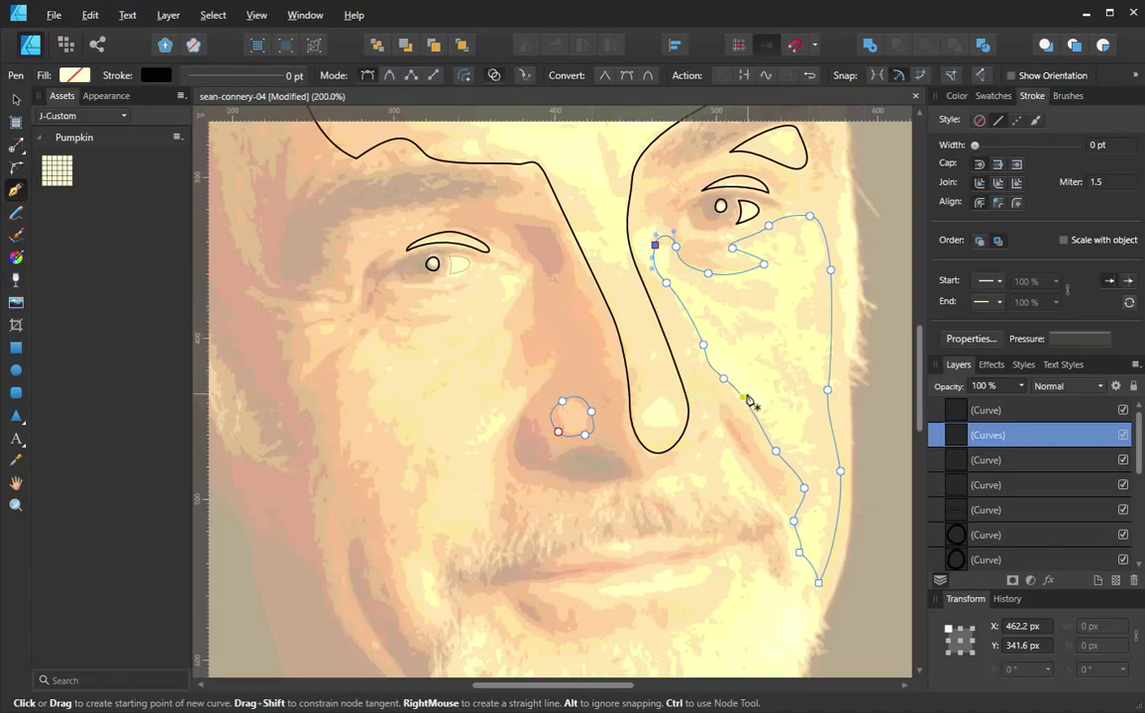
# Merge the shaded-side cheek curve with the nose and lit-side cheek curves using the Add operation
pyautogui.moveTo(999, 439)
pyautogui.mouseDown()
pyautogui.moveTo(950, 440)
pyautogui.moveTo(984, 459)
pyautogui.mouseUp()
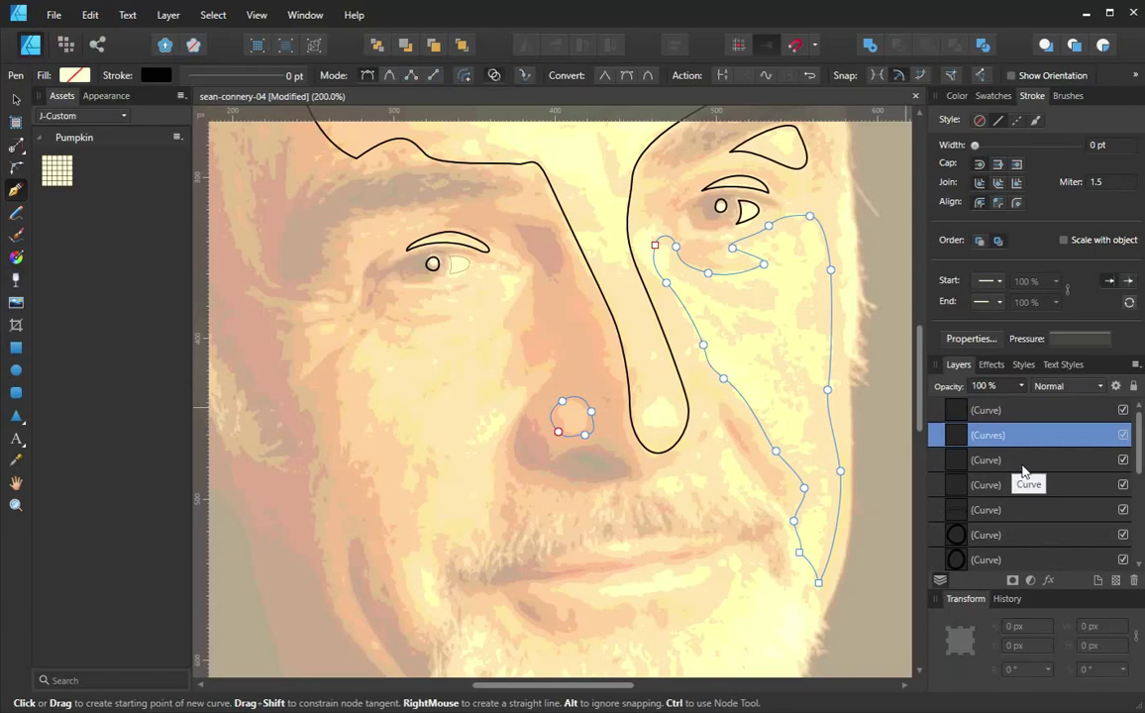
pyautogui.click(1023, 463)
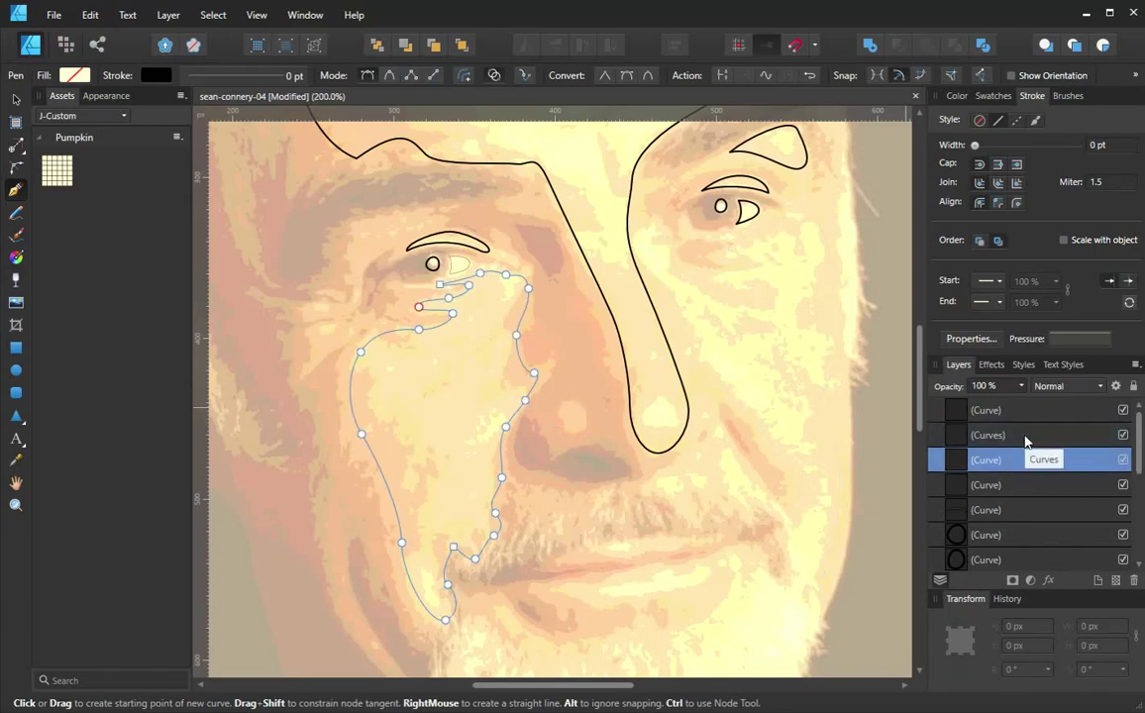
pyautogui.keyDown('shift'); pyautogui.click(1025, 439); pyautogui.keyUp('shift')
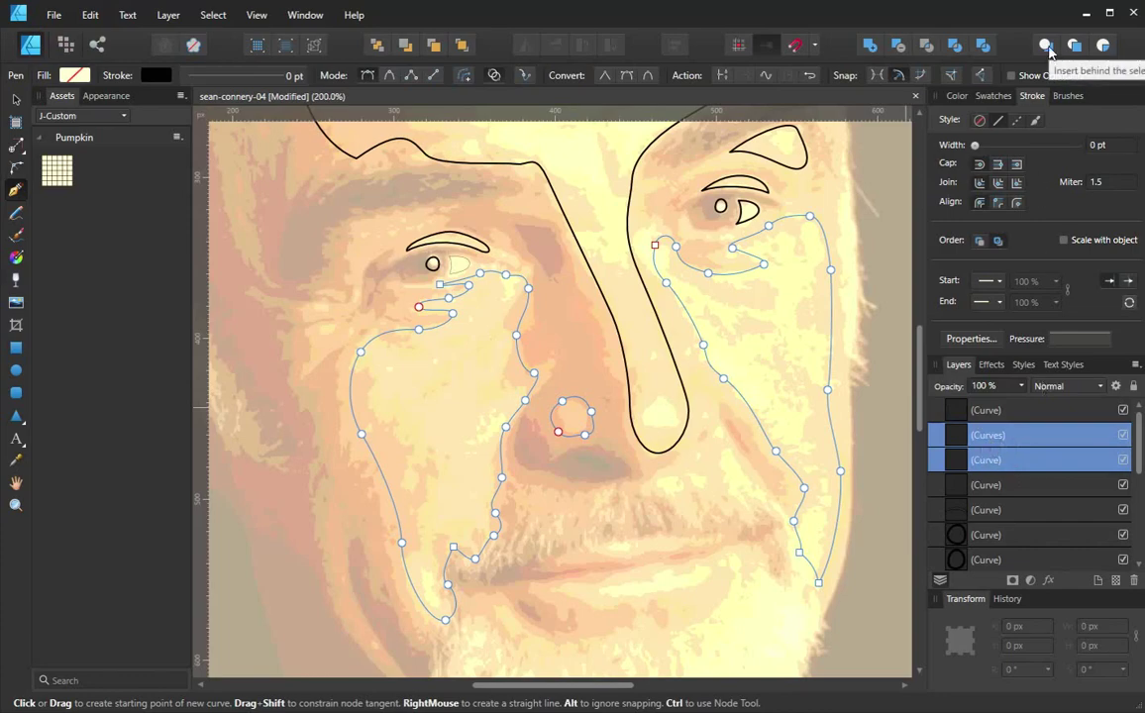
pyautogui.click(870, 46)
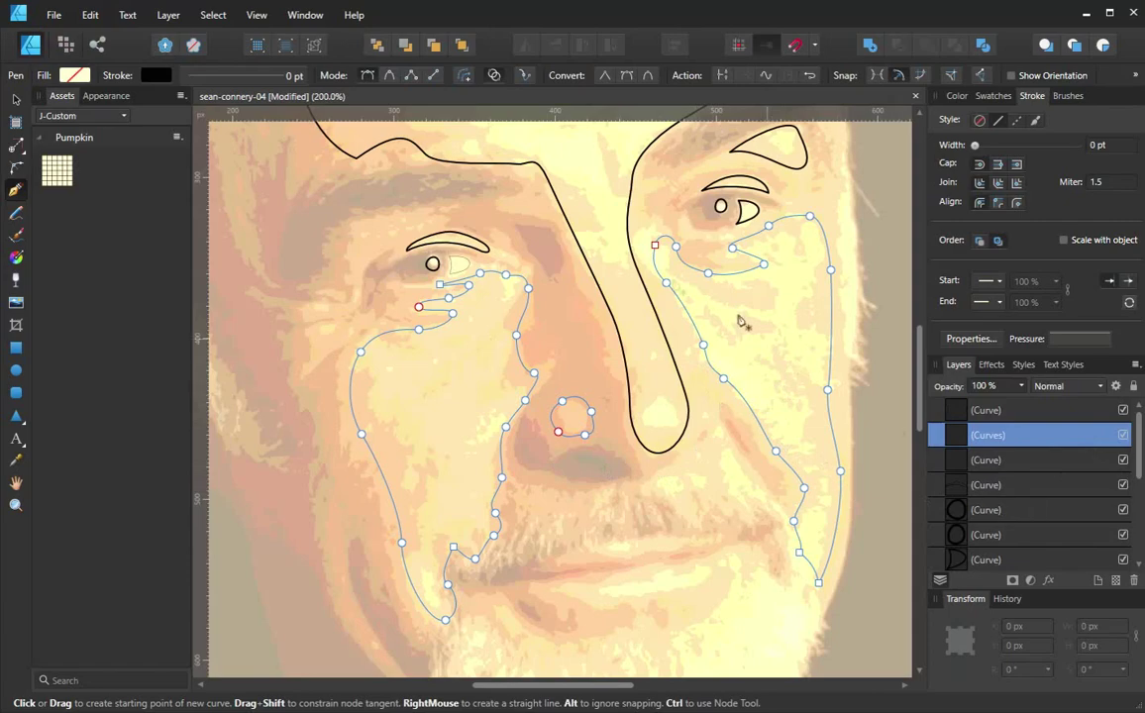
# Add a small closed highlight at the inner corner of the lit-side eye to the merged curves object
pyautogui.click(494, 76)
pyautogui.moveTo(690, 228); pyautogui.dragTo(736, 350)
pyautogui.click(721, 293)
pyautogui.click(737, 326)
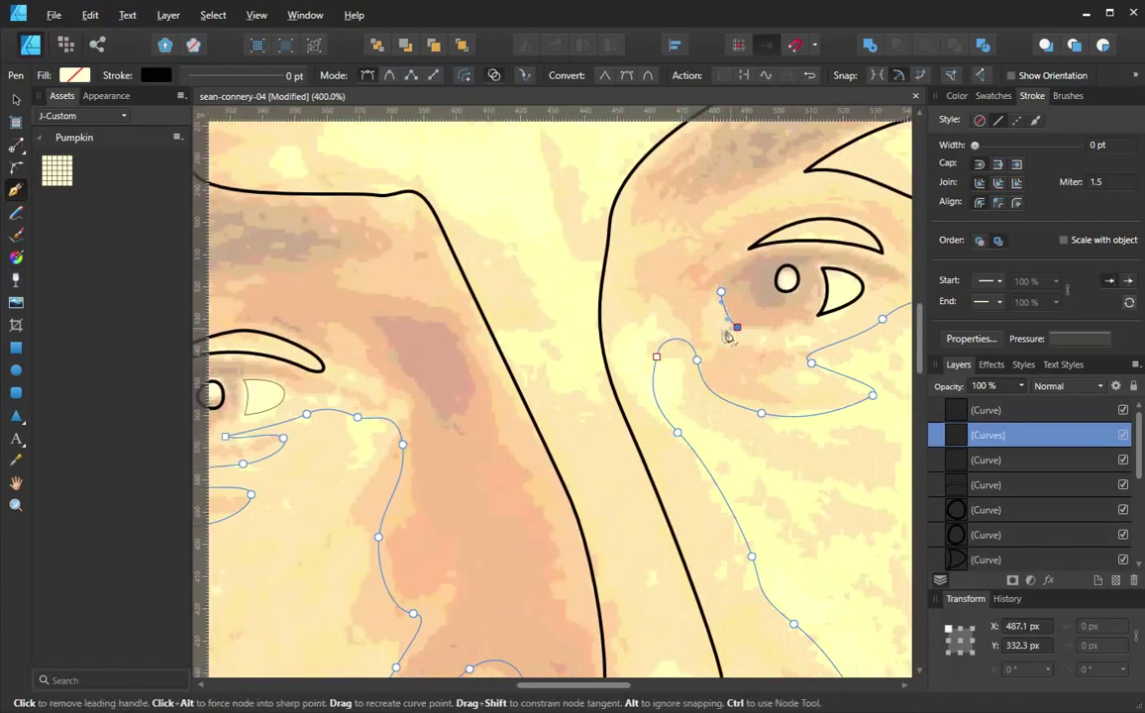
# Add a small closed highlight at the outer corner of the shaded-side eye to the merged curves object
pyautogui.hscroll(-4, 531, 332)
pyautogui.scroll(-1, 531, 332)
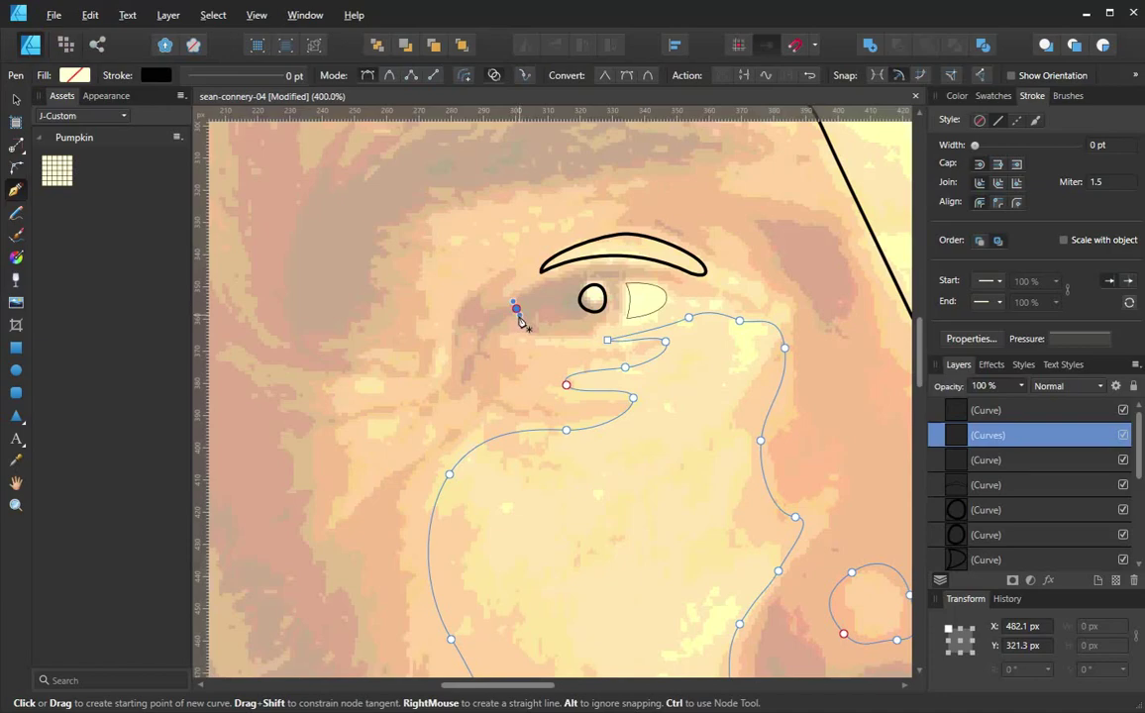
pyautogui.click(516, 310)
pyautogui.click(529, 326)
pyautogui.click(516, 310)
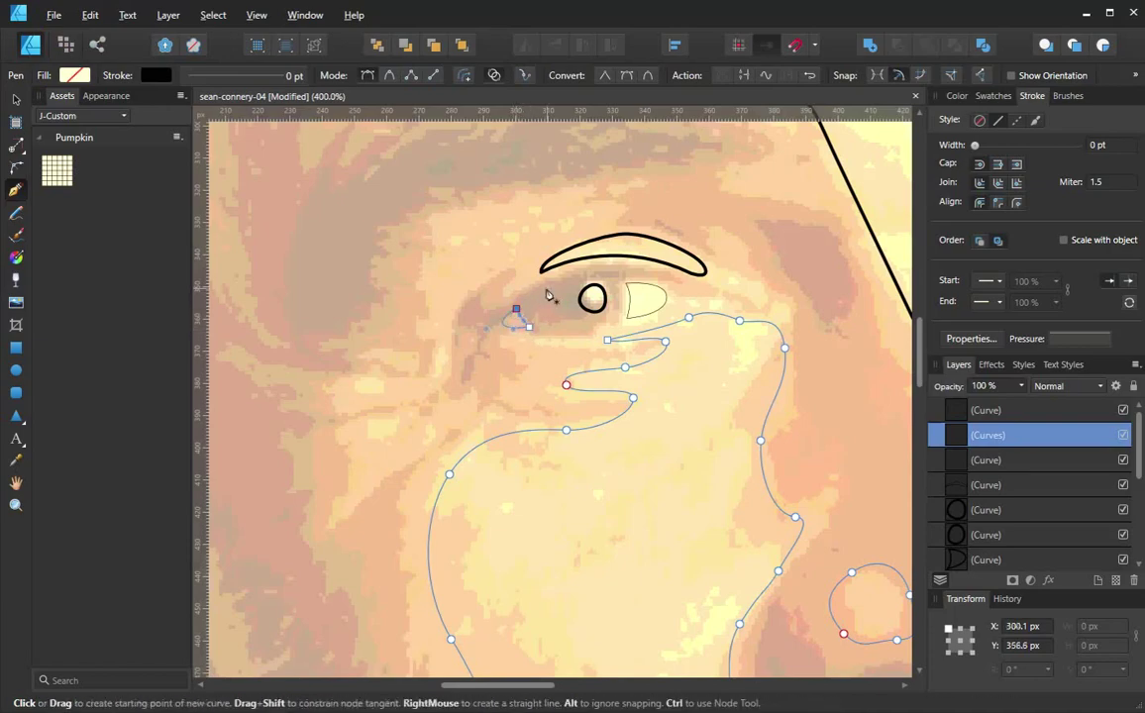
# Trace a narrow closed highlight along the lit part of the lower lip in the merged curves object with the Pen tool
pyautogui.hscroll(1, 583, 378)
pyautogui.scroll(-5, 660, 449)
pyautogui.moveTo(659, 450); pyautogui.dragTo(639, 435)
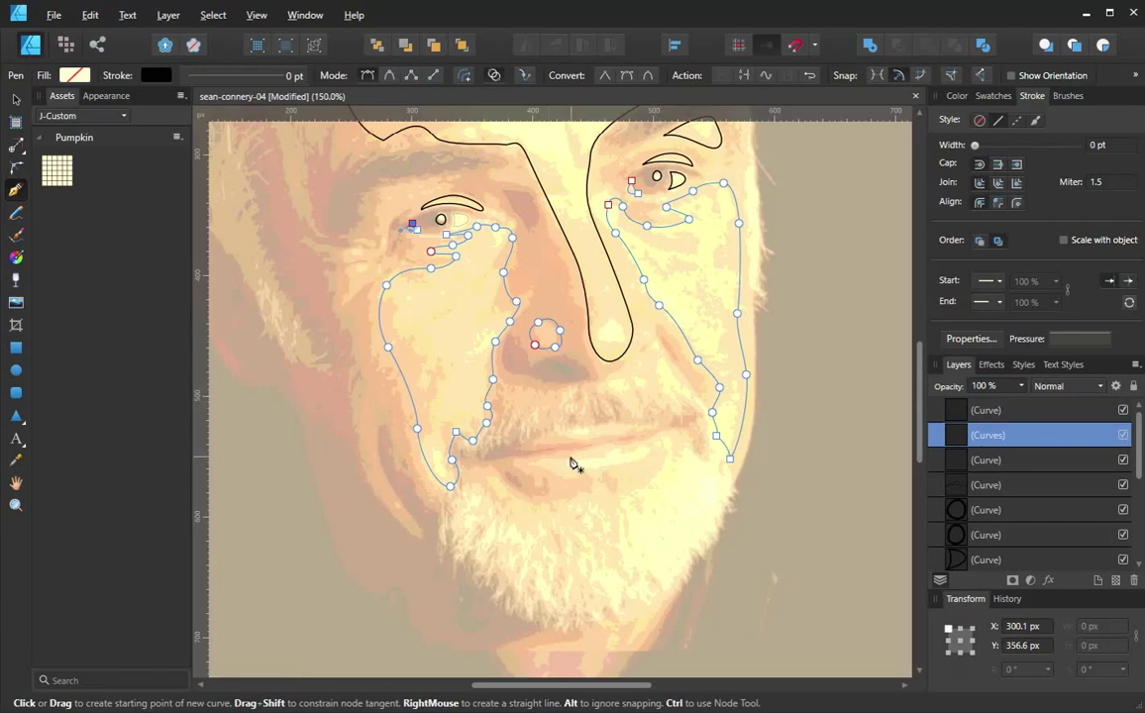
pyautogui.press('space')
pyautogui.moveTo(606, 274); pyautogui.dragTo(661, 409)
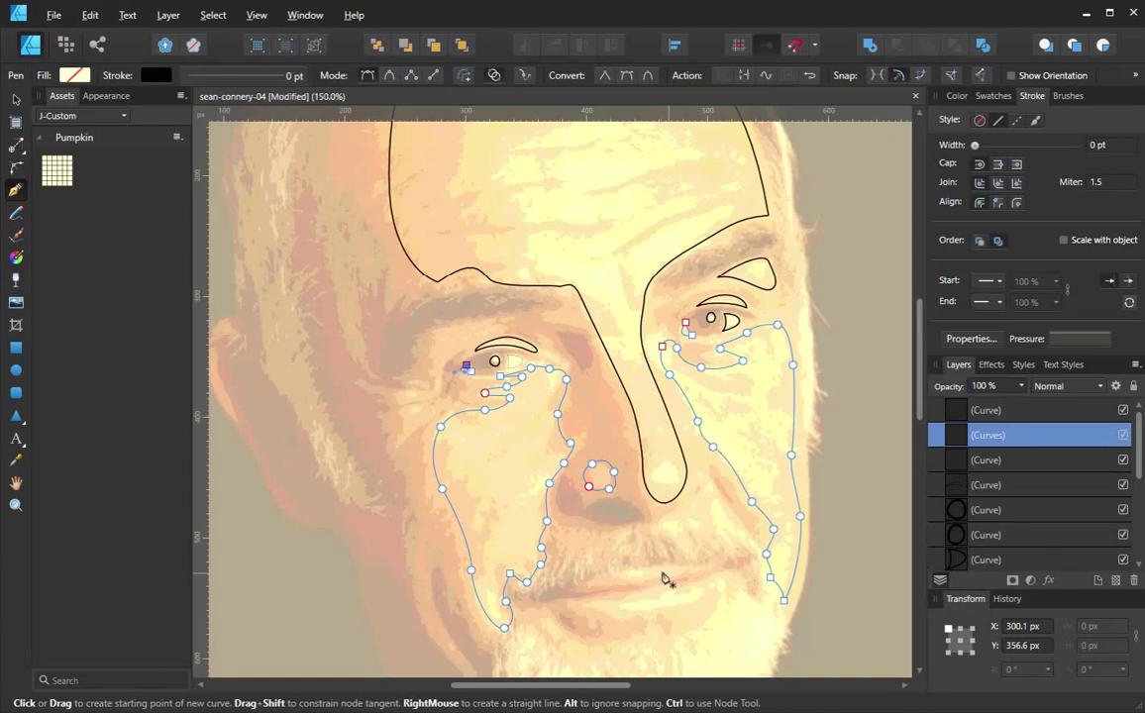
pyautogui.press('space')
pyautogui.moveTo(659, 568); pyautogui.dragTo(662, 409)
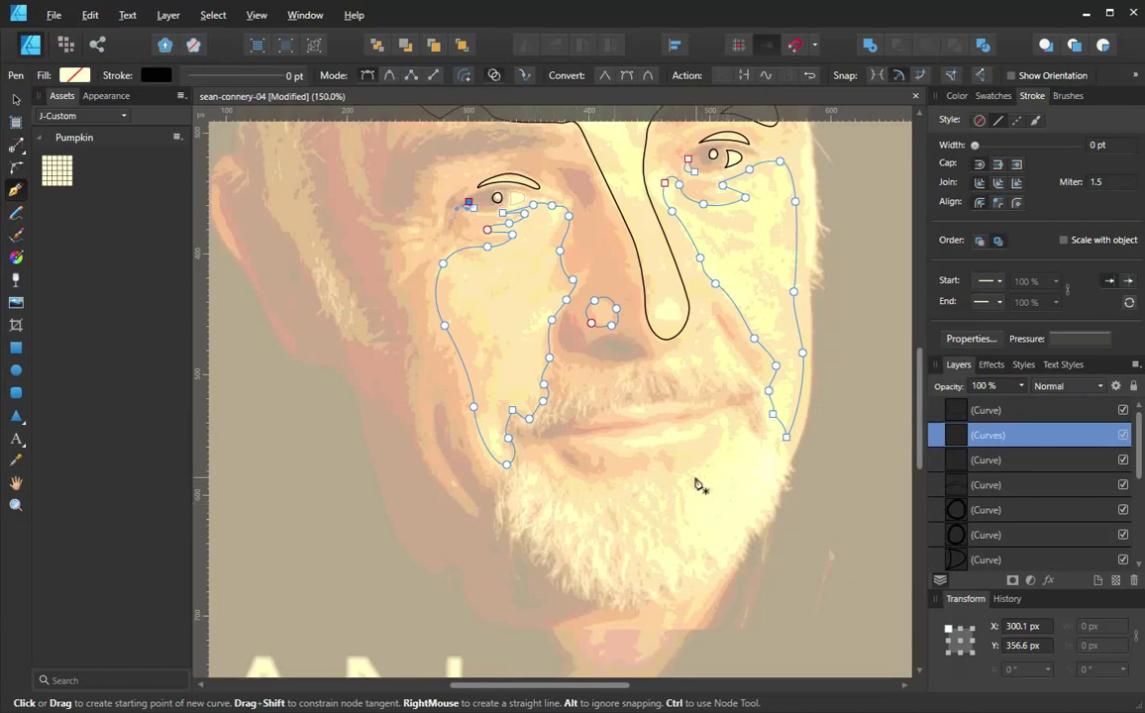
pyautogui.click(605, 443)
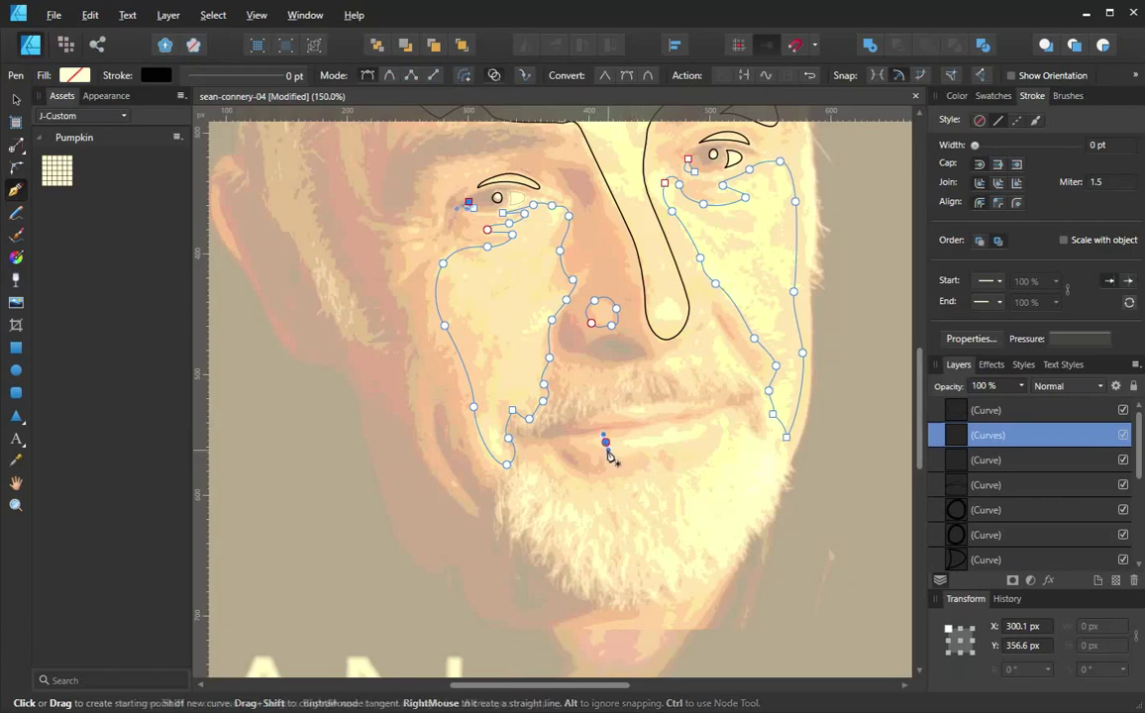
pyautogui.click(669, 448)
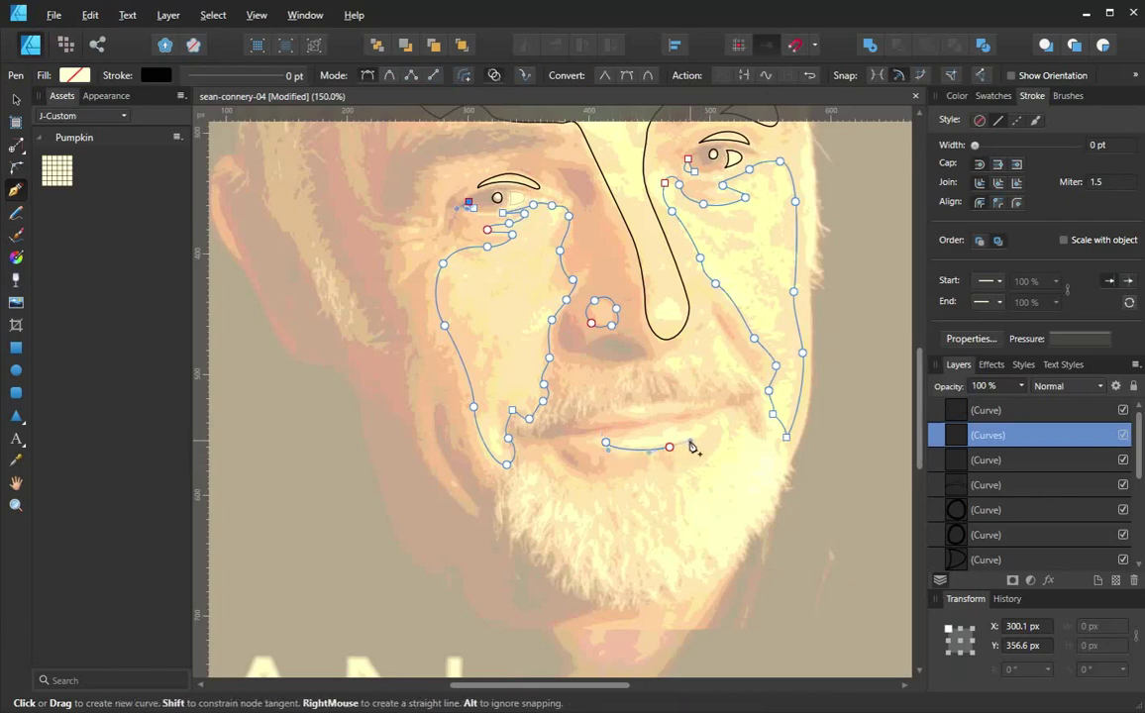
pyautogui.moveTo(692, 447); pyautogui.dragTo(692, 442)
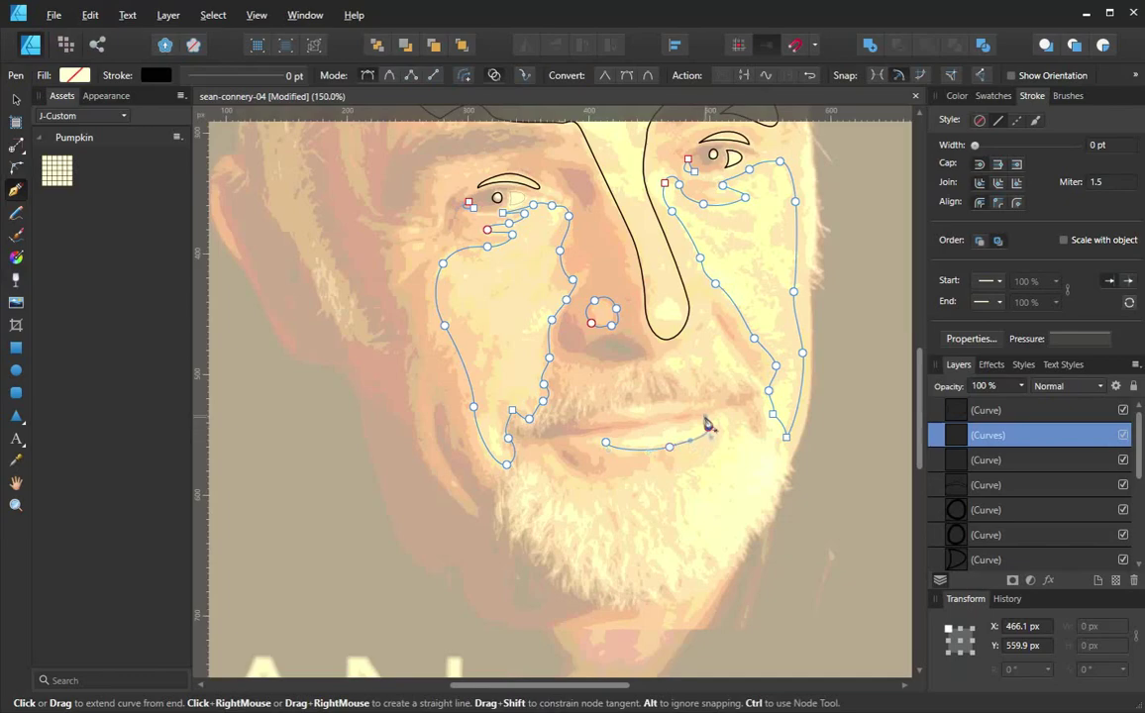
pyautogui.click(708, 422)
pyautogui.click(605, 443)
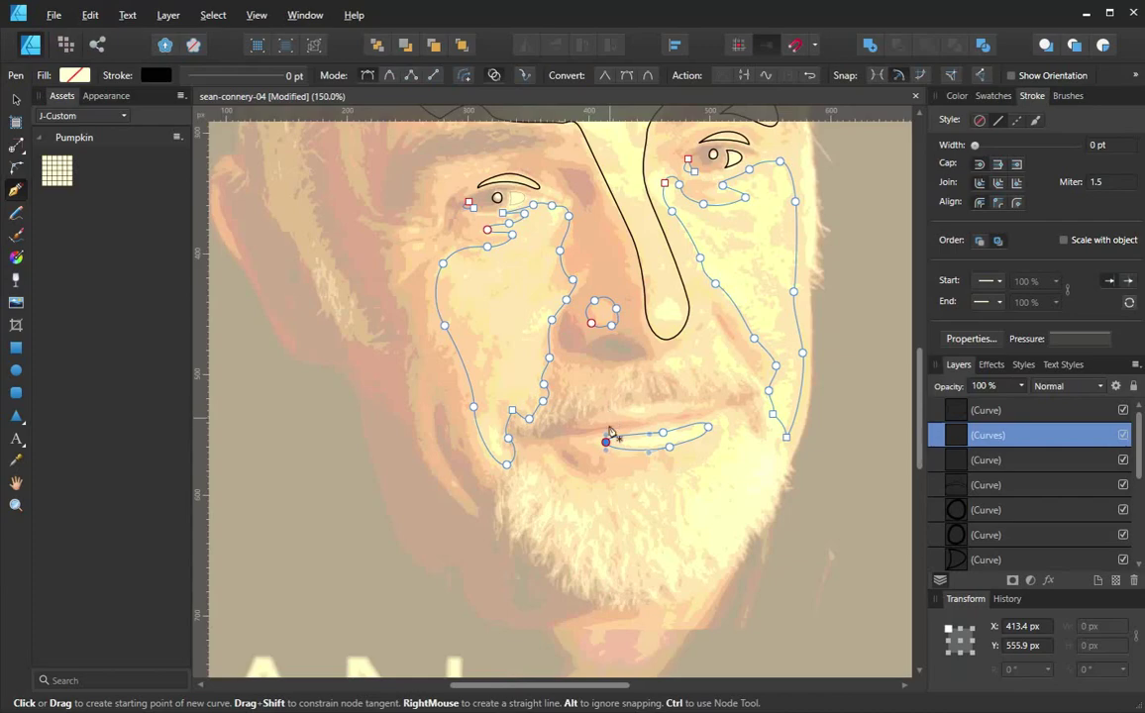
# Start a new curve following the lower edge of the shadow beneath the lower lip, from the shaded mouth corner toward the chin's centre
pyautogui.moveTo(553, 451); pyautogui.dragTo(561, 467)
pyautogui.moveTo(625, 484); pyautogui.dragTo(655, 481)
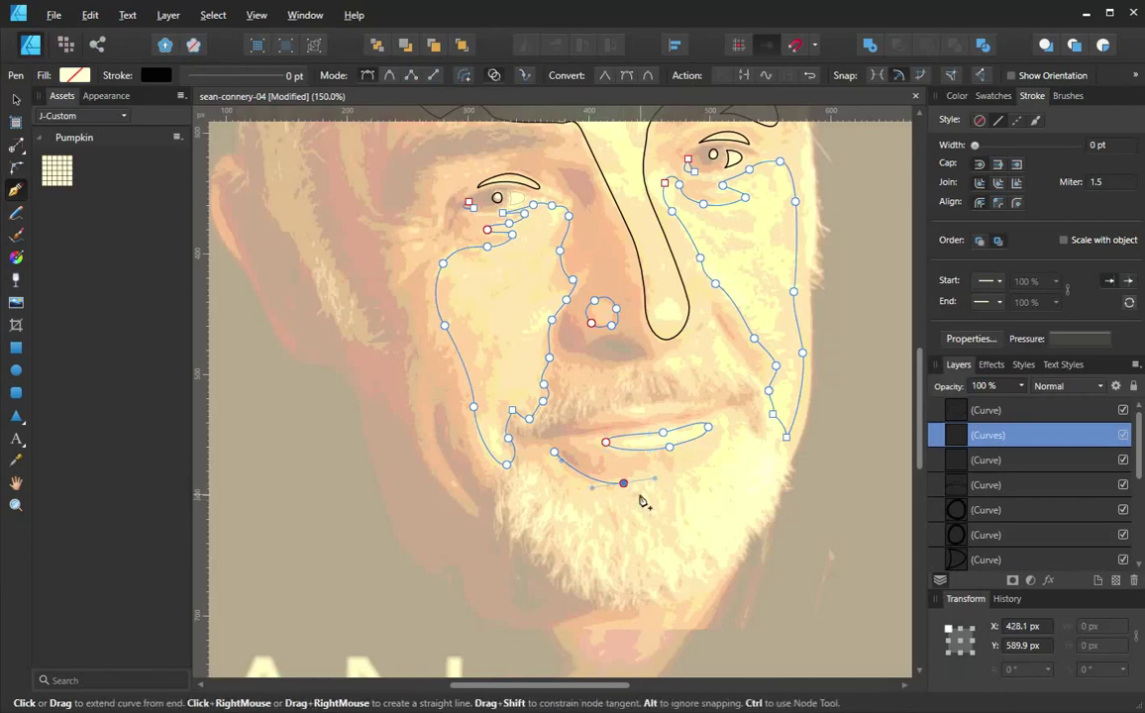
pyautogui.press('space')
pyautogui.scroll(2, 640, 495)
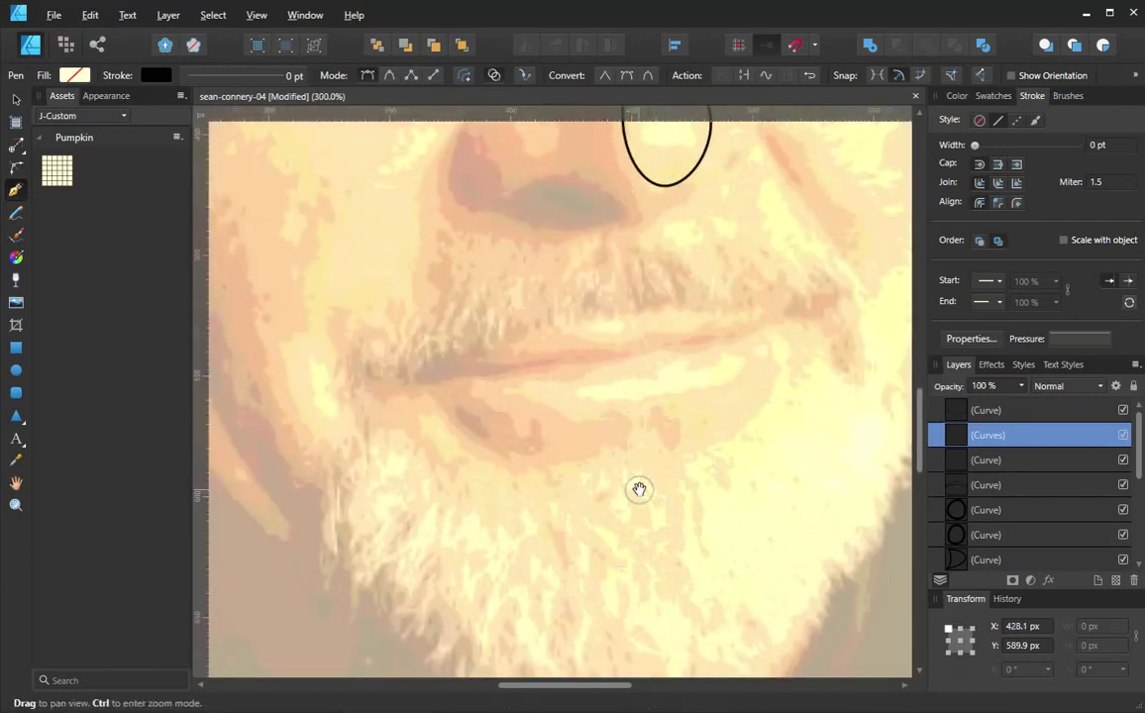
pyautogui.moveTo(639, 489); pyautogui.dragTo(704, 396)
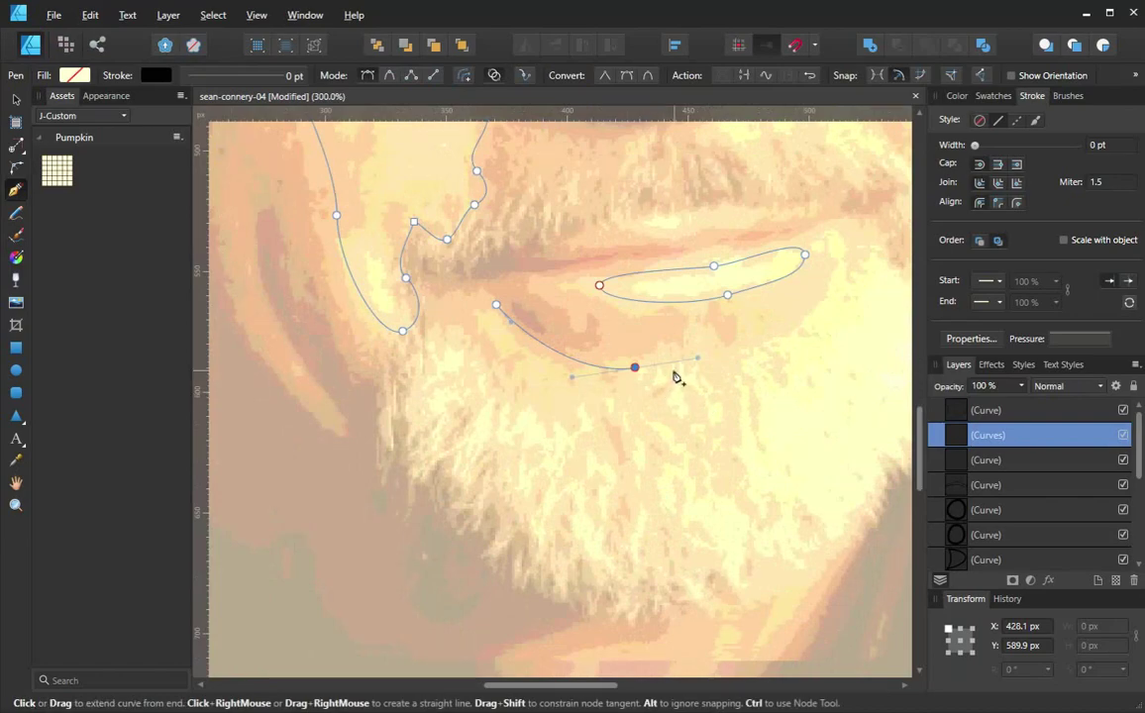
pyautogui.moveTo(684, 367); pyautogui.dragTo(701, 383)
pyautogui.moveTo(678, 425)
pyautogui.mouseDown()
pyautogui.moveTo(686, 461)
pyautogui.moveTo(677, 426)
pyautogui.mouseUp()
pyautogui.click(656, 396)
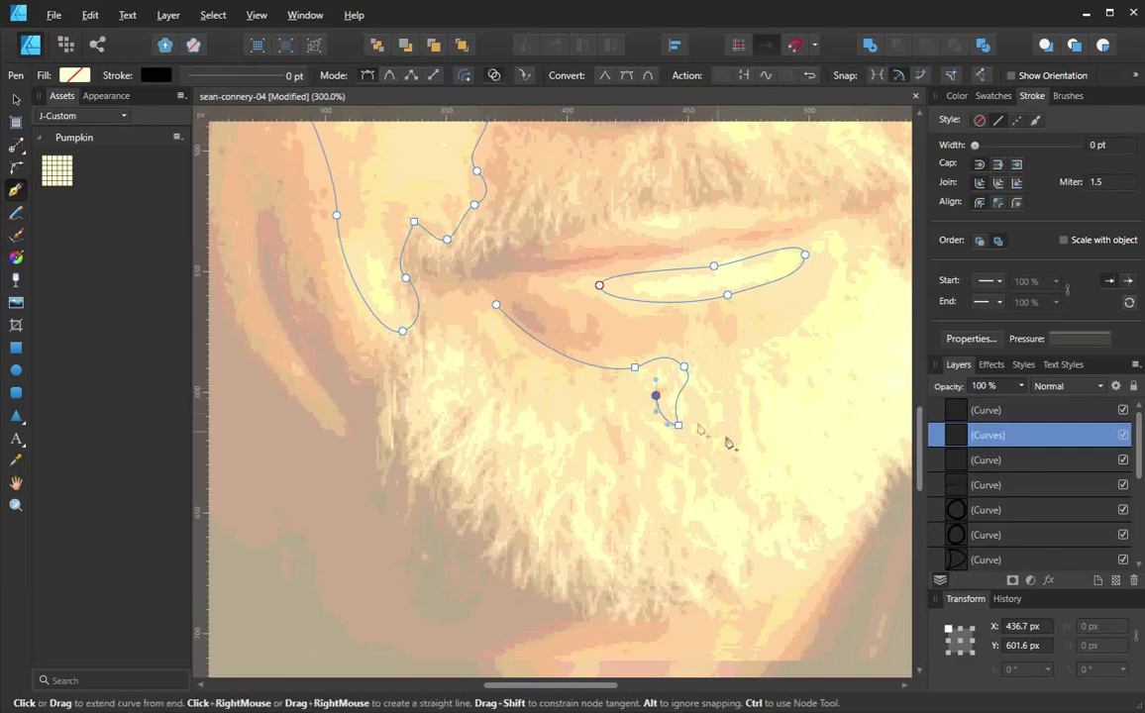
pyautogui.hotkey('ctrl', 'z')
pyautogui.hotkey('ctrl', 'z')
pyautogui.hotkey('ctrl', 'z')
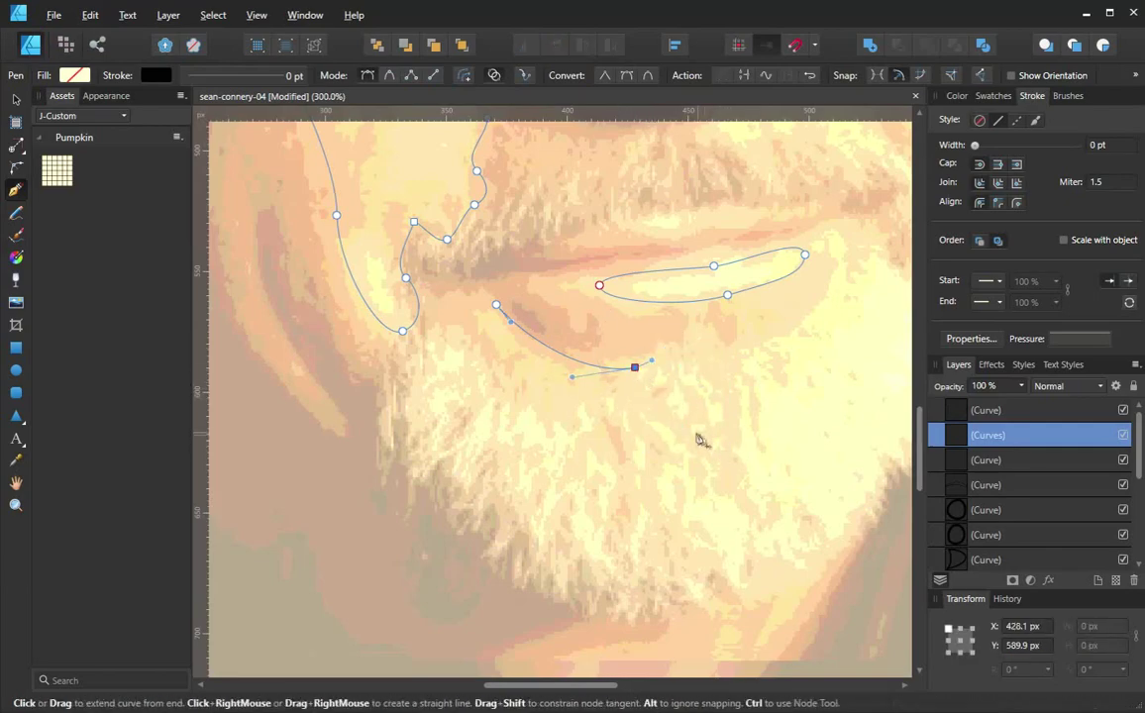
# Continue the under-lip curve from its outer end in the merged curves object, looping back through the beard to form a closed crescent highlight
pyautogui.keyDown('ctrl'); pyautogui.click(684, 406); pyautogui.keyUp('ctrl')
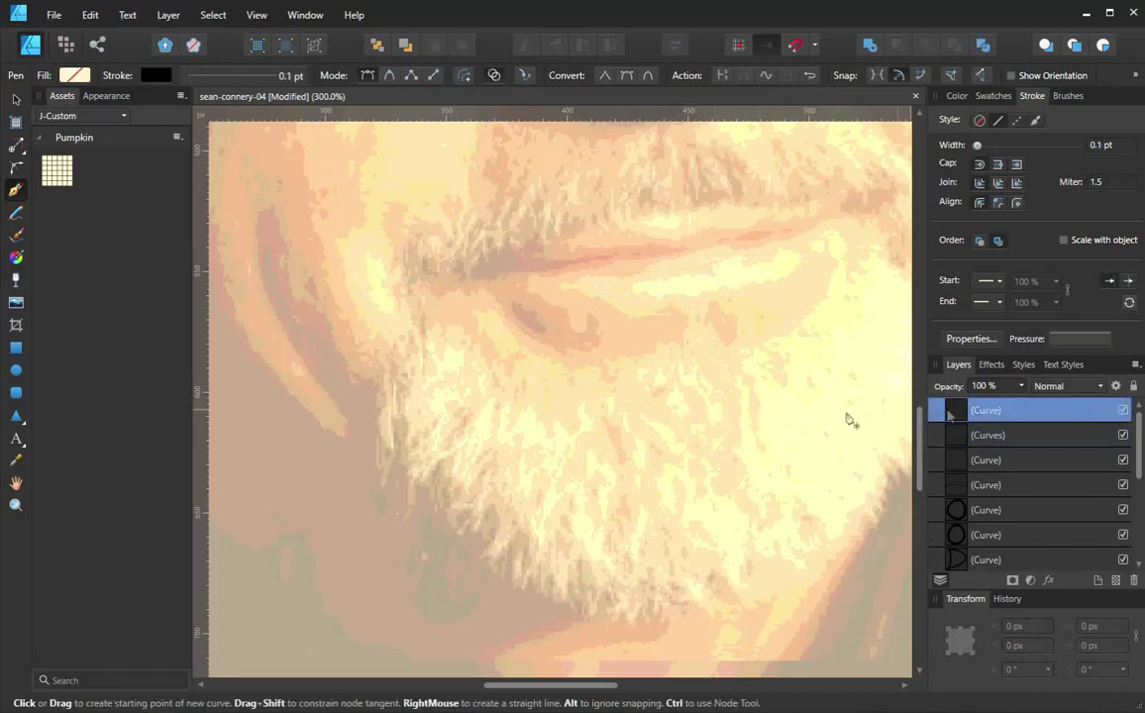
pyautogui.click(1024, 436)
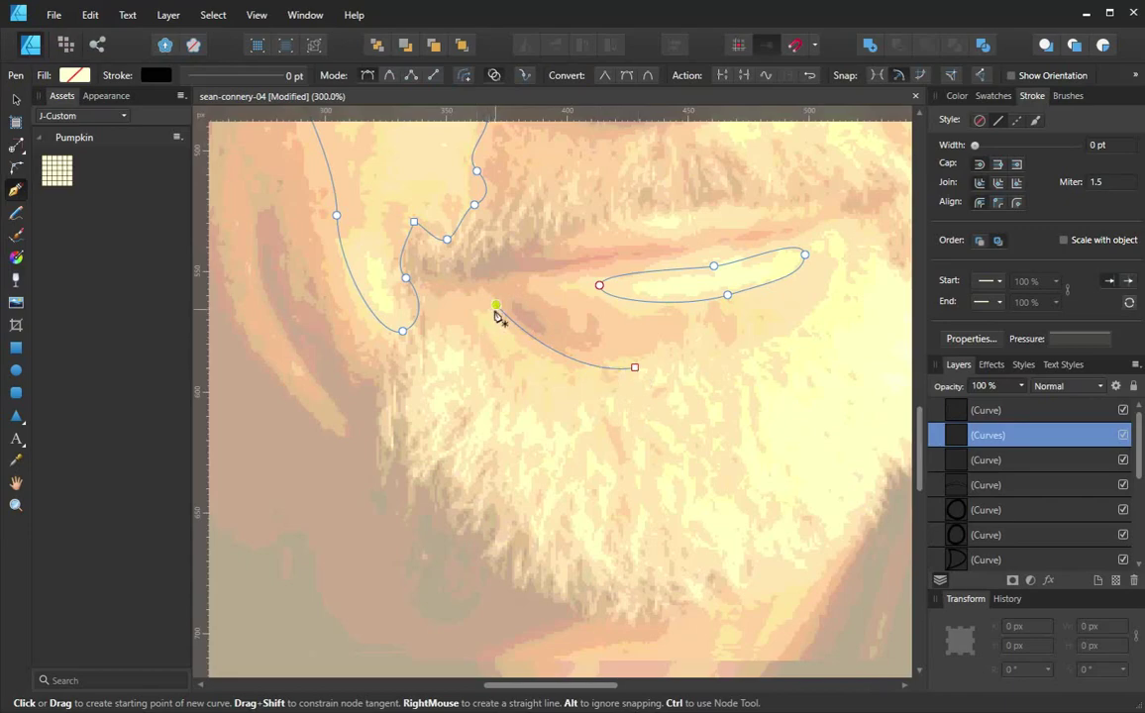
pyautogui.click(637, 373)
pyautogui.click(495, 306)
pyautogui.moveTo(484, 296); pyautogui.dragTo(488, 294)
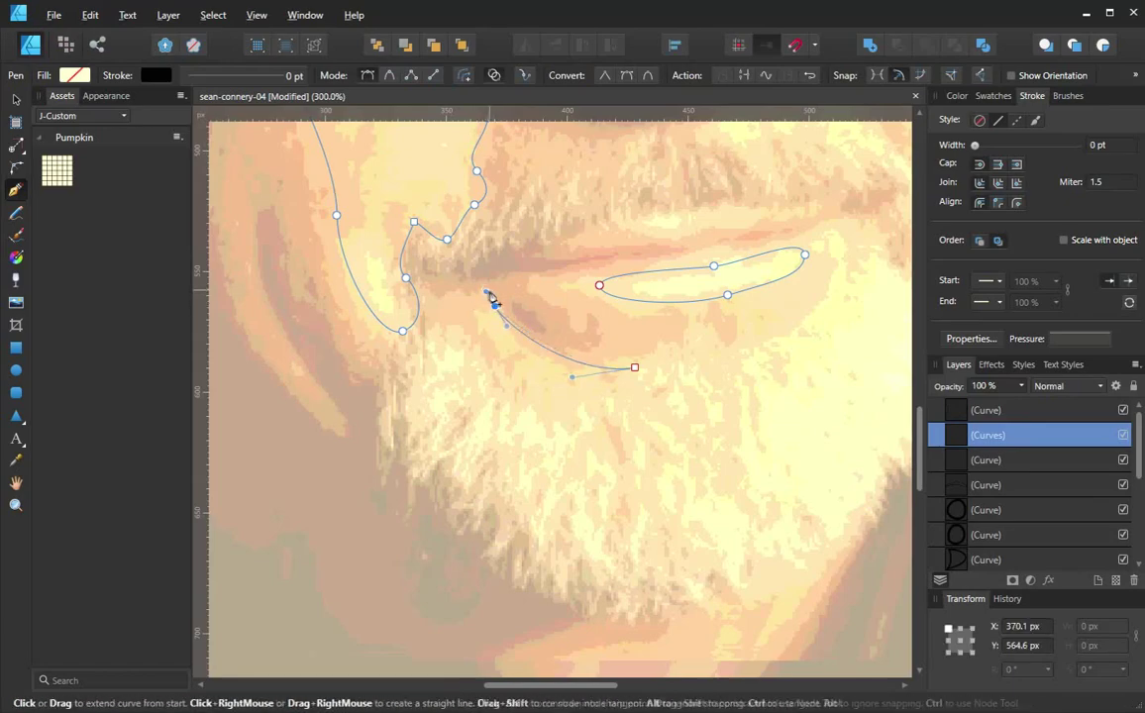
pyautogui.moveTo(501, 351); pyautogui.dragTo(514, 367)
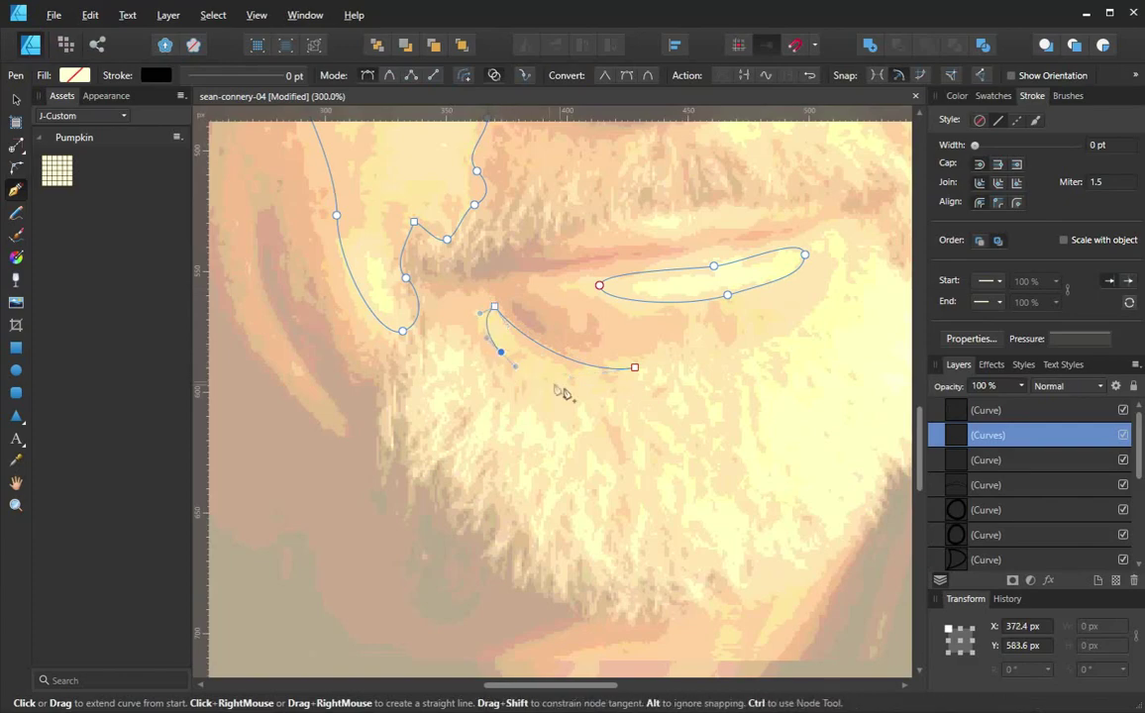
pyautogui.moveTo(602, 381); pyautogui.dragTo(701, 426)
# Add a small spiked highlight at the chin's centre and trace the beard highlight's upper edge up to the lit-side jaw
pyautogui.press('ctrl')
pyautogui.click(661, 361)
pyautogui.click(695, 354)
pyautogui.click(720, 349)
pyautogui.click(759, 346)
pyautogui.click(795, 331)
pyautogui.moveTo(828, 301)
pyautogui.mouseDown()
pyautogui.moveTo(718, 307)
pyautogui.moveTo(762, 271)
pyautogui.moveTo(808, 298)
pyautogui.mouseUp()
pyautogui.click(712, 303)
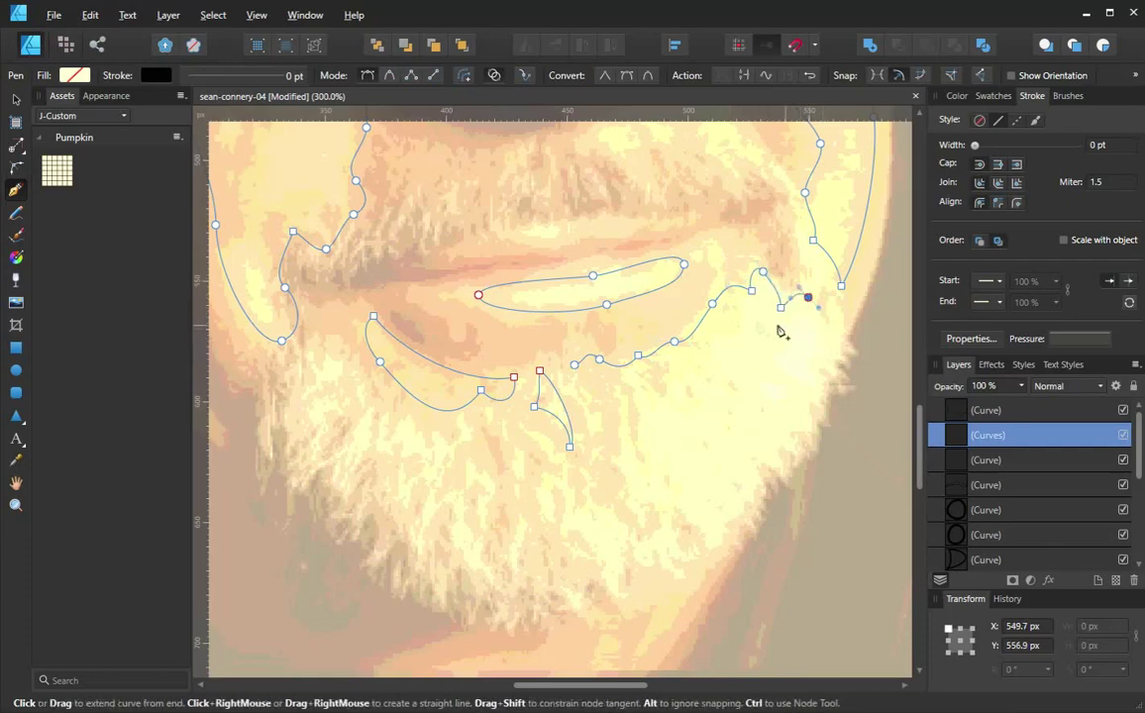
pyautogui.click(835, 354)
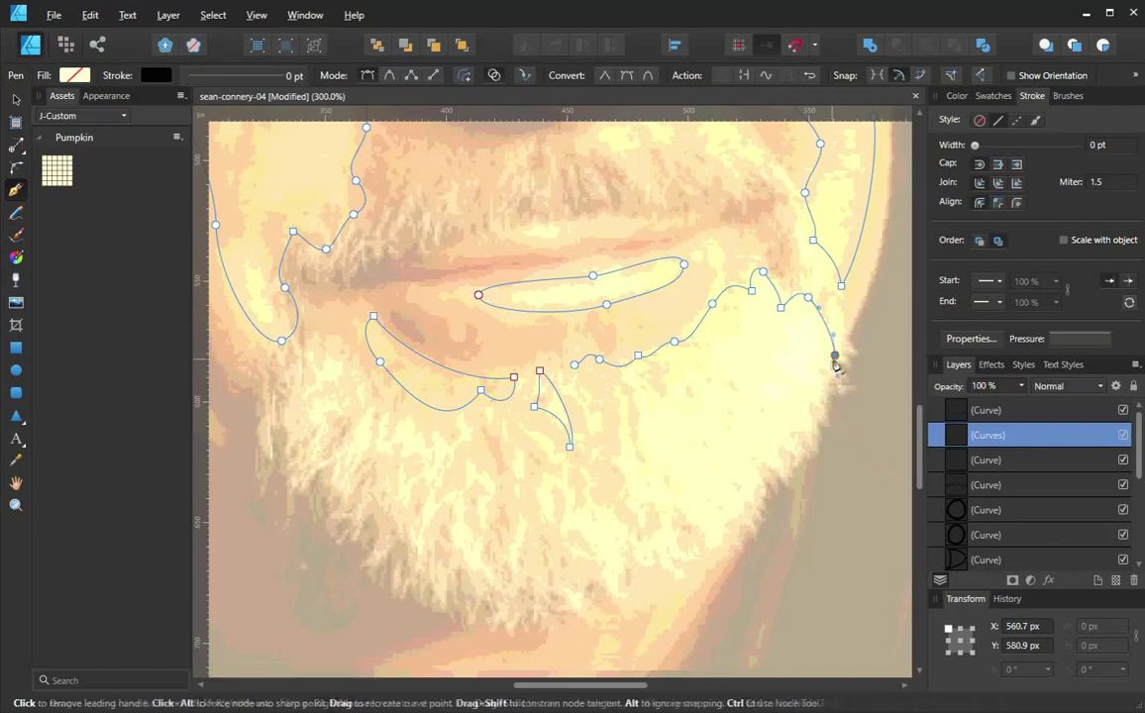
pyautogui.click(835, 354)
pyautogui.moveTo(798, 340); pyautogui.dragTo(772, 307)
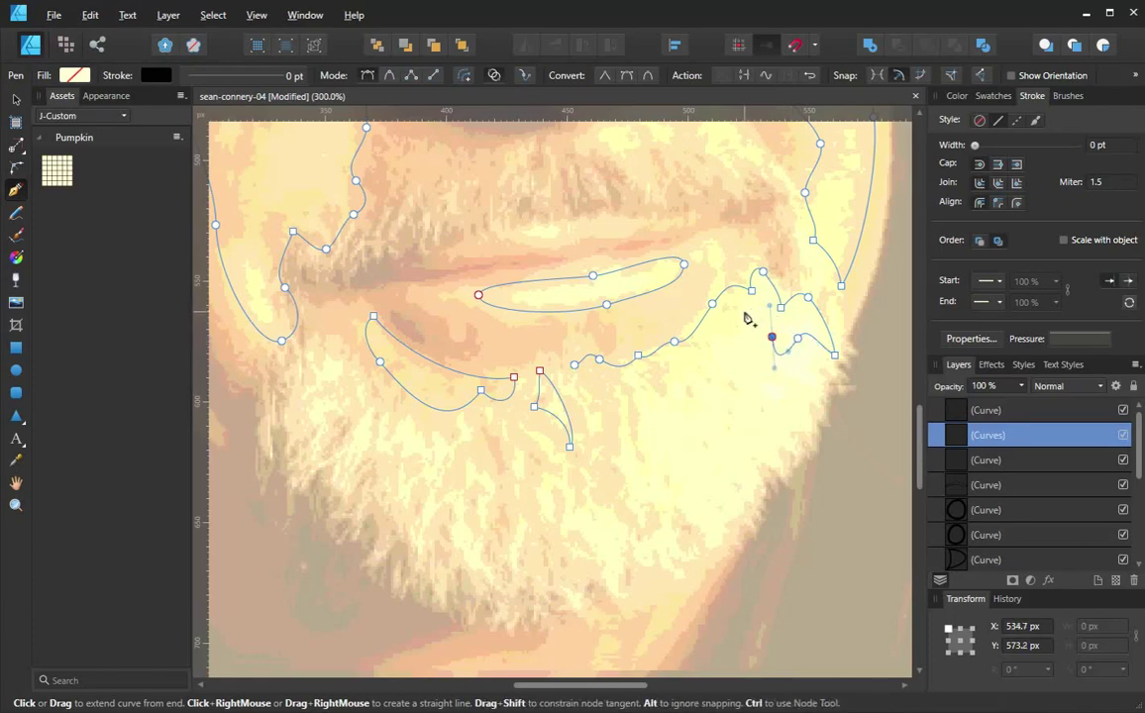
pyautogui.moveTo(745, 316); pyautogui.dragTo(739, 326)
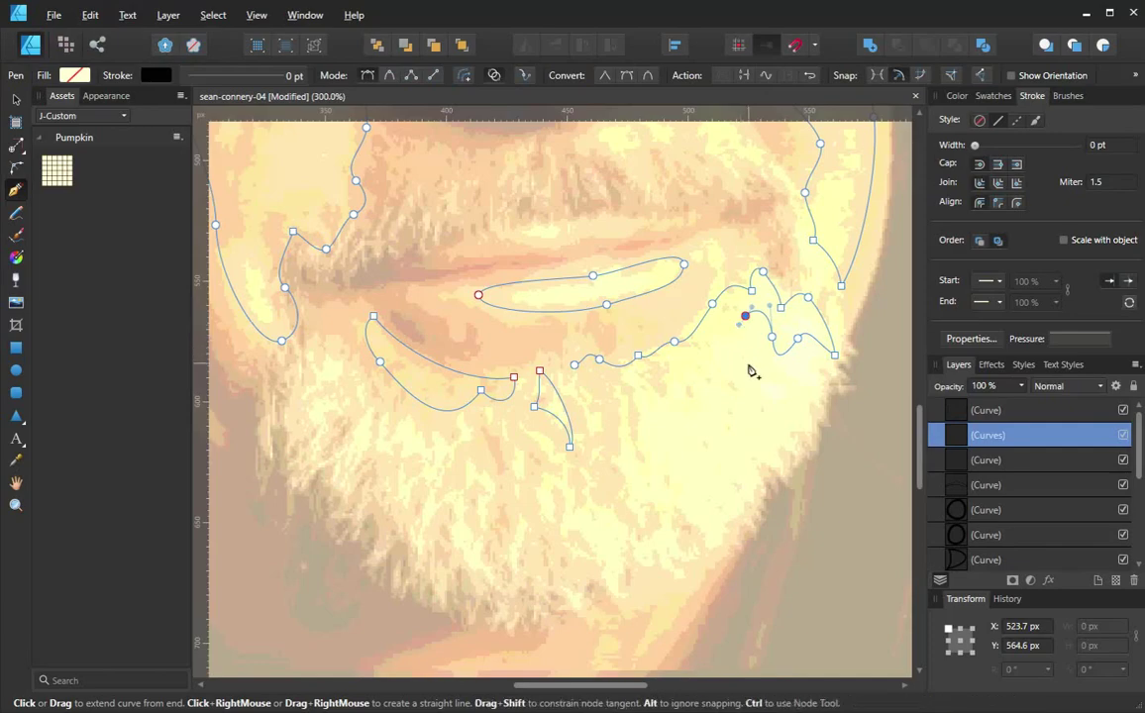
pyautogui.moveTo(800, 383); pyautogui.dragTo(733, 322)
pyautogui.press('Delete')
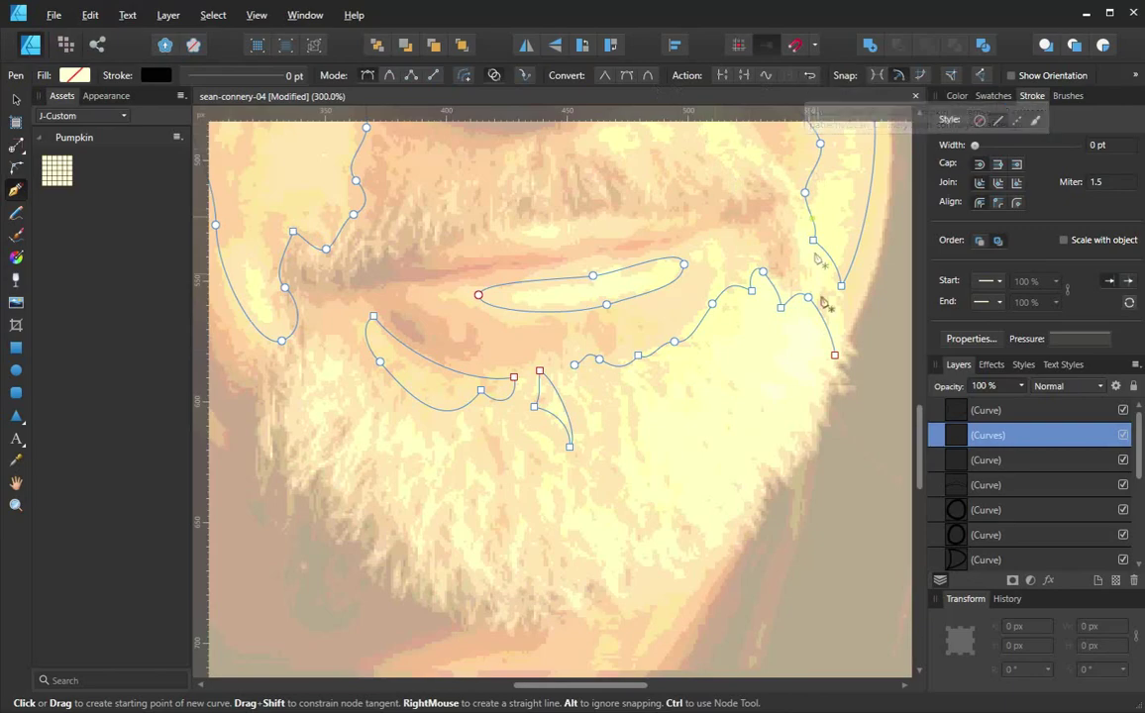
# Select the open beard highlight curve's nodes and reverse its direction with the Reverse action
pyautogui.press('ctrl')
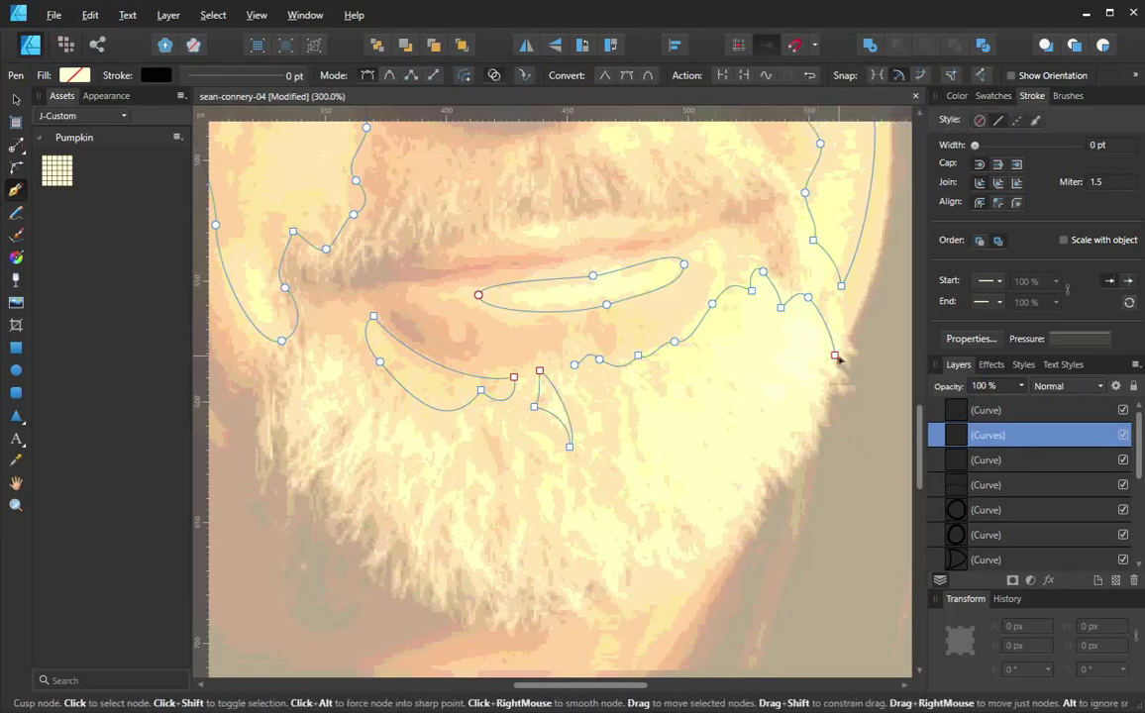
pyautogui.keyDown('ctrl'); pyautogui.click(835, 356); pyautogui.keyUp('ctrl')
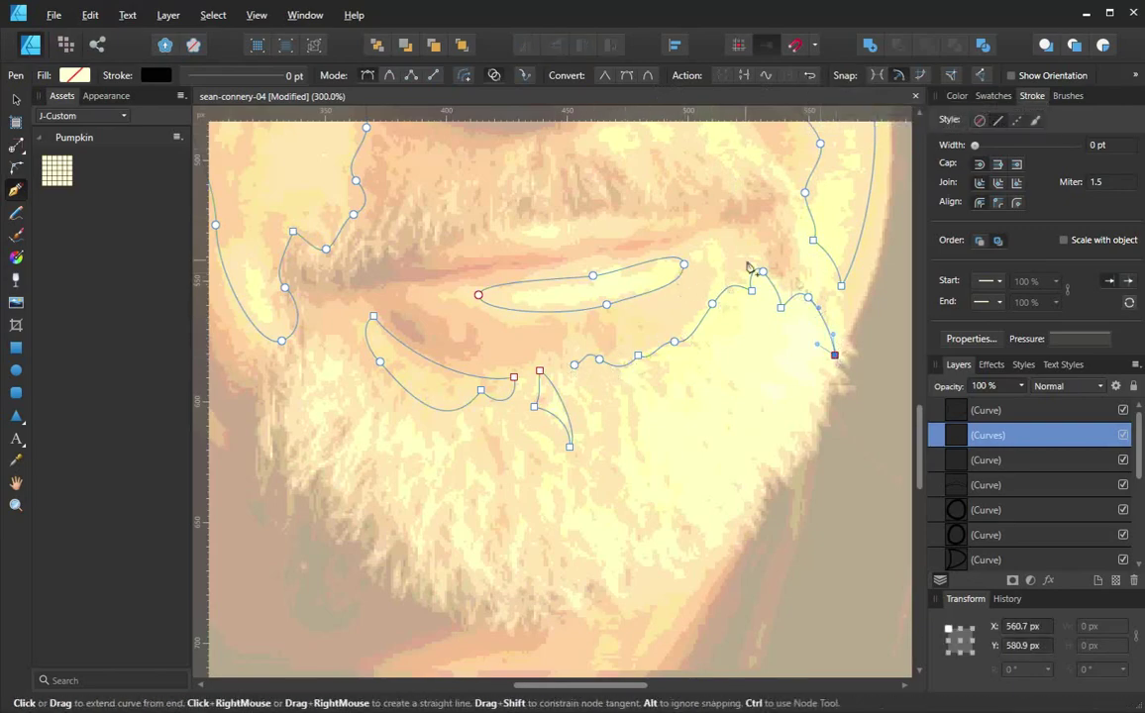
pyautogui.click(810, 76)
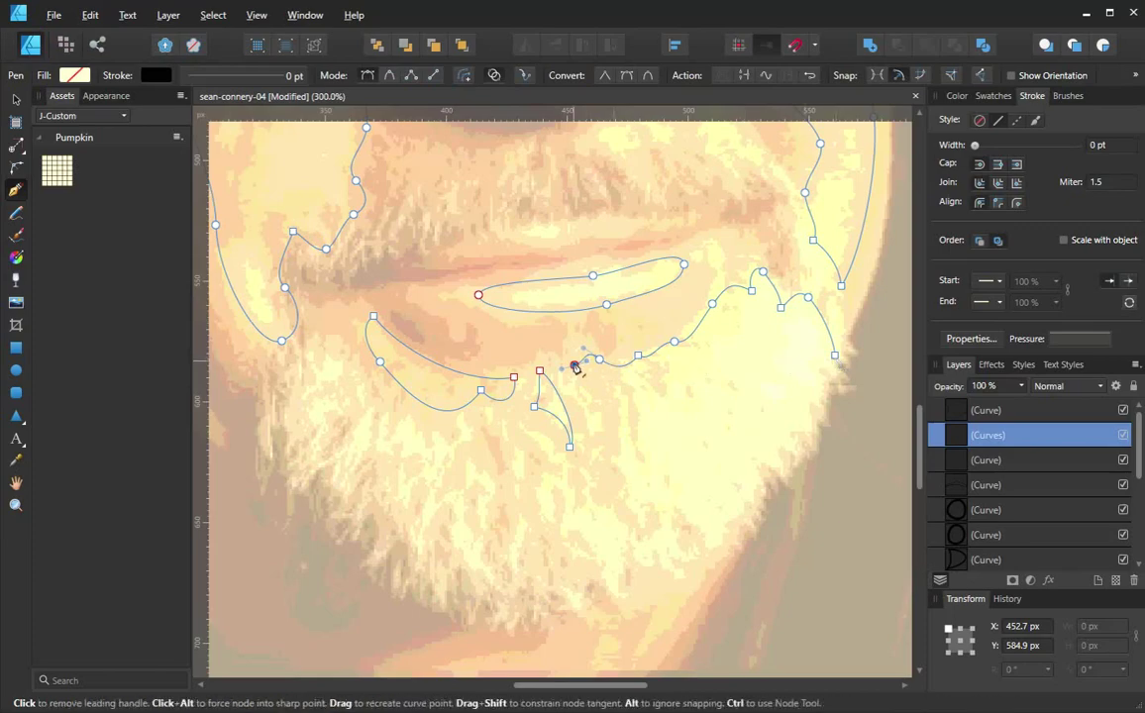
pyautogui.click(638, 356)
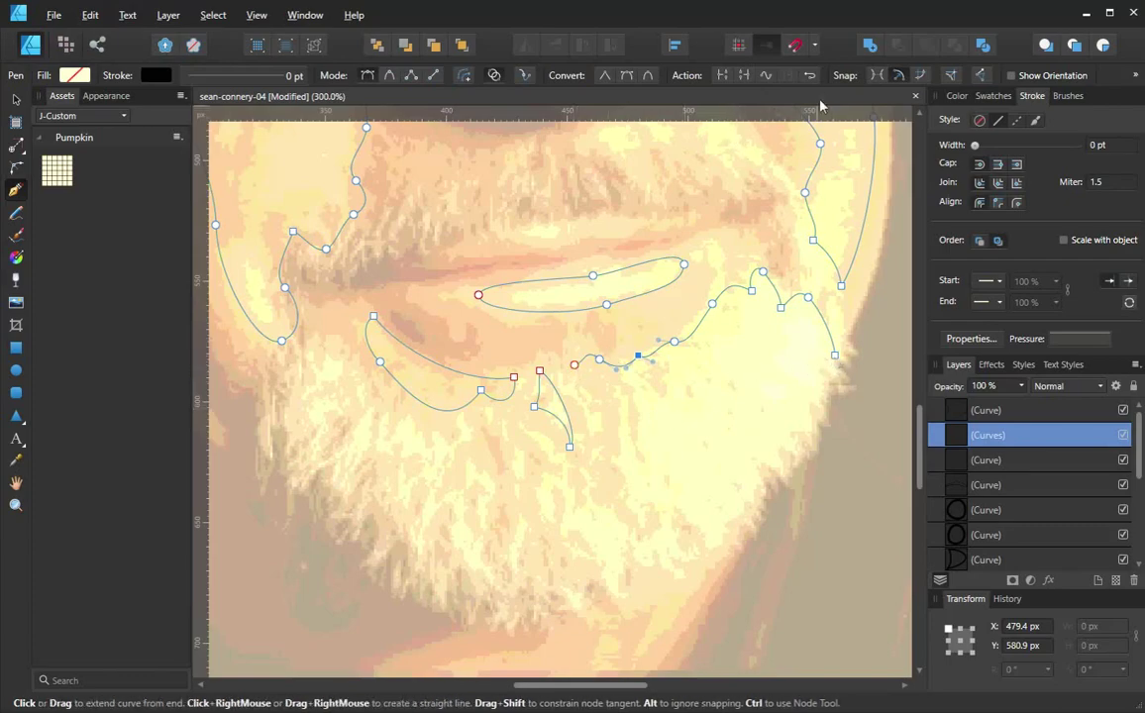
# Extend the beard highlight curve down the lit-side jaw as jagged, hair-like points toward the bottom of the chin
pyautogui.click(820, 377)
pyautogui.moveTo(820, 423); pyautogui.dragTo(822, 445)
pyautogui.click(785, 403)
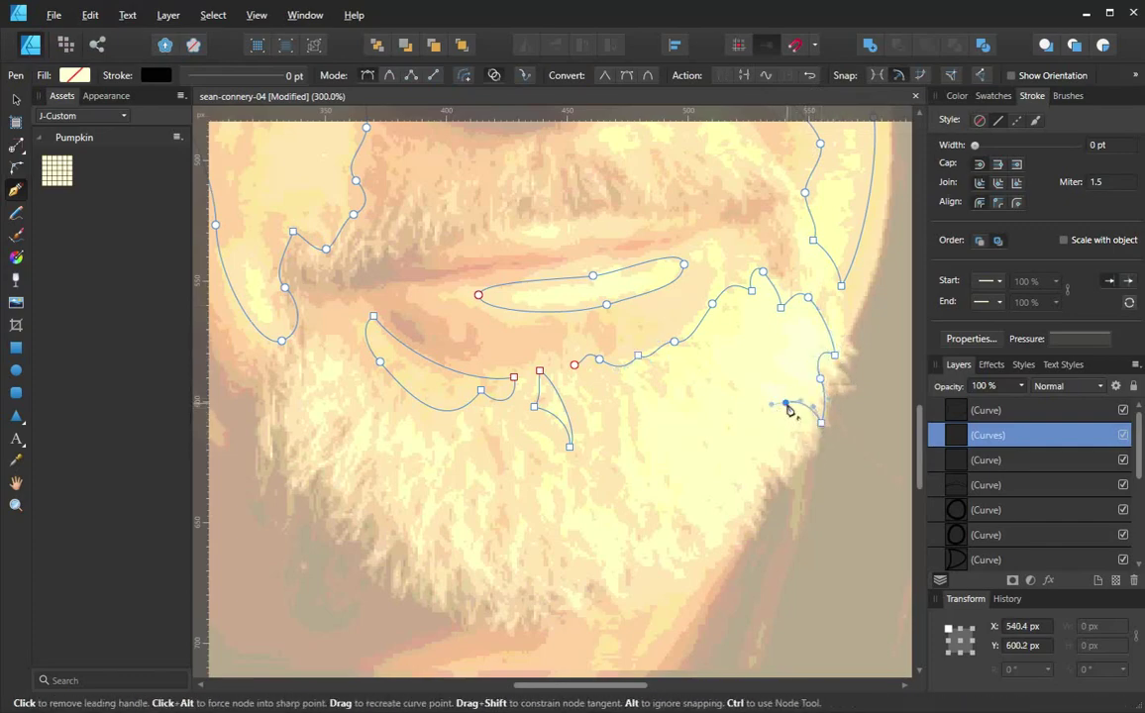
pyautogui.moveTo(799, 459); pyautogui.dragTo(759, 499)
pyautogui.click(767, 452)
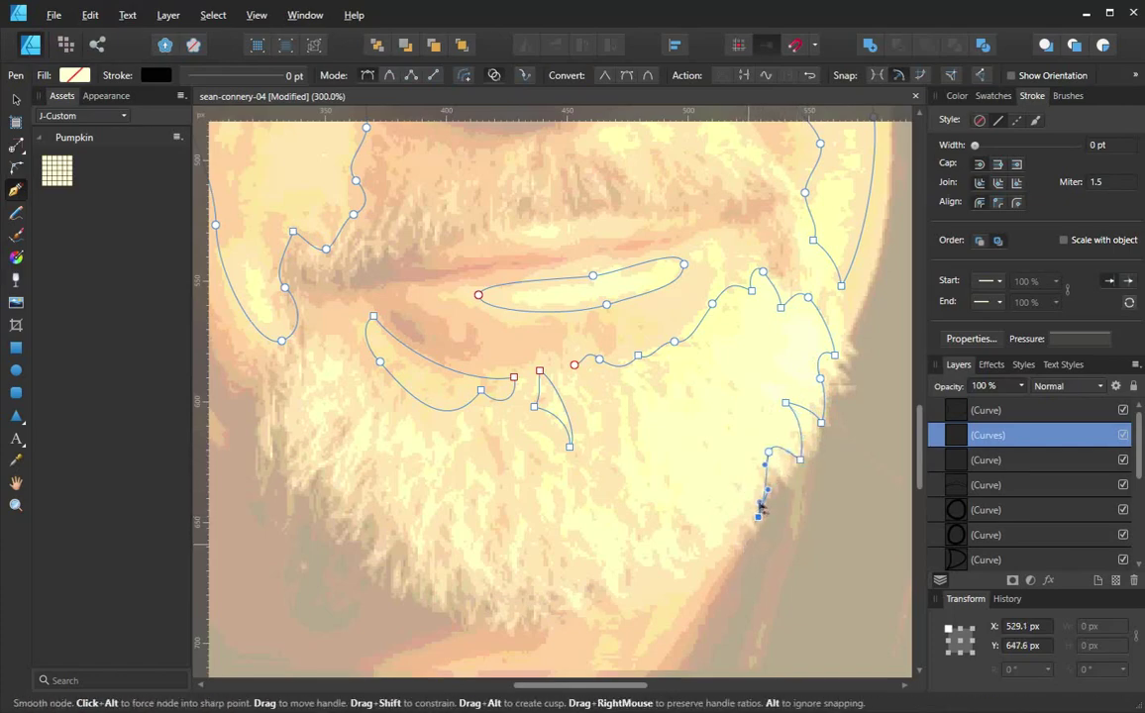
pyautogui.click(736, 490)
pyautogui.moveTo(717, 562); pyautogui.dragTo(702, 583)
pyautogui.moveTo(677, 508); pyautogui.dragTo(648, 499)
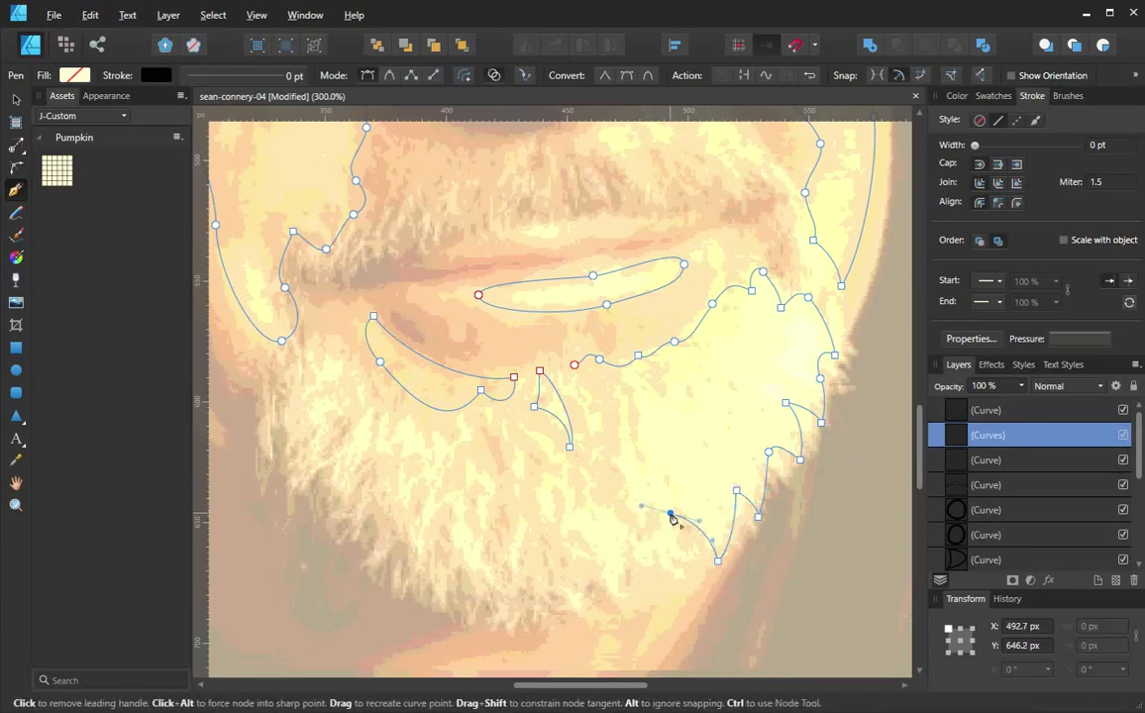
# Nudge the beard highlight's end node near the chin and bend its leading handle downward independently to form a cusp
pyautogui.press('Escape')
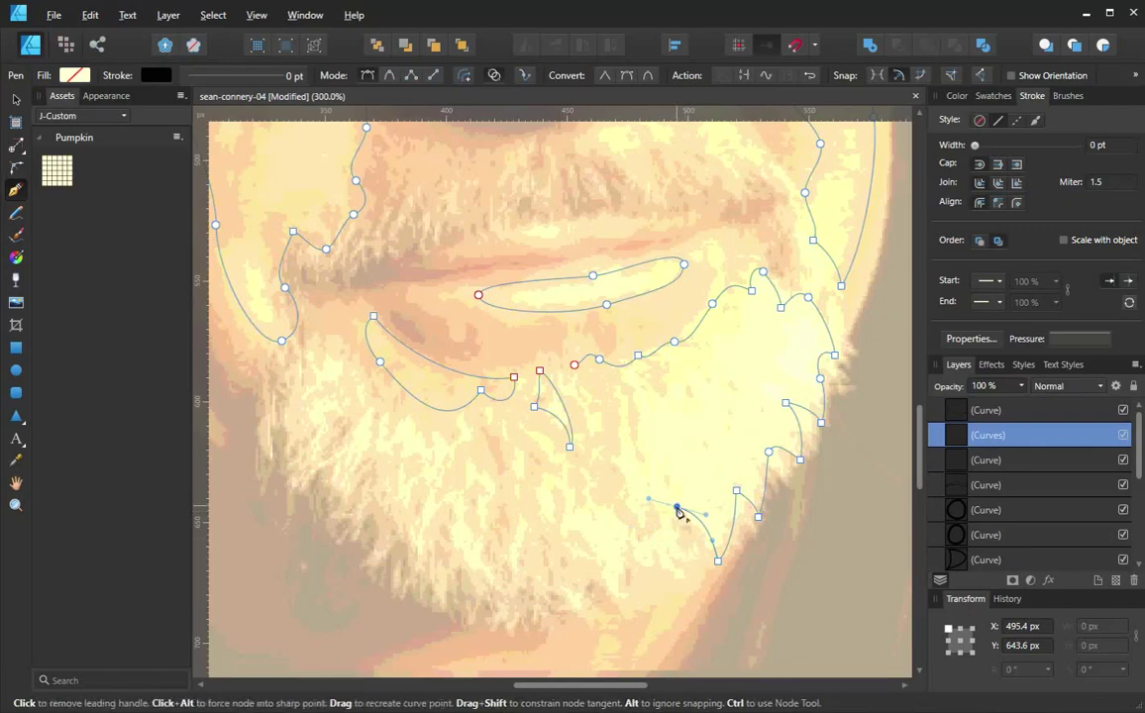
pyautogui.press('alt')
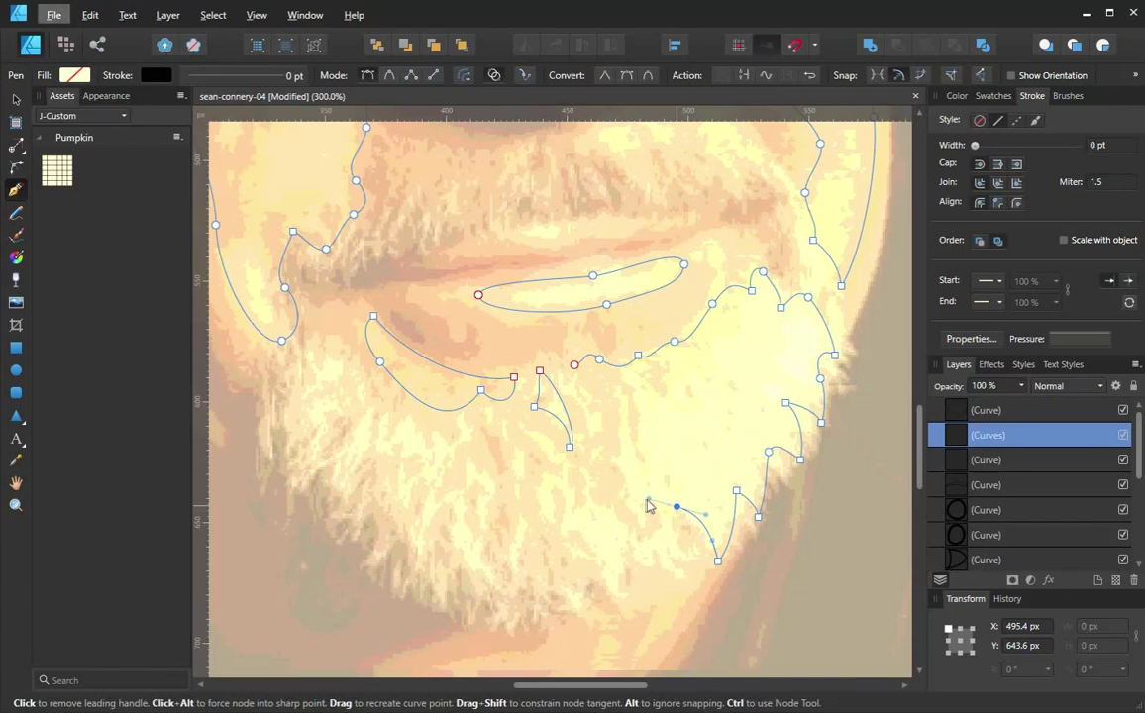
pyautogui.moveTo(650, 505)
pyautogui.mouseDown()
pyautogui.moveTo(651, 485)
pyautogui.moveTo(644, 502)
pyautogui.mouseUp()
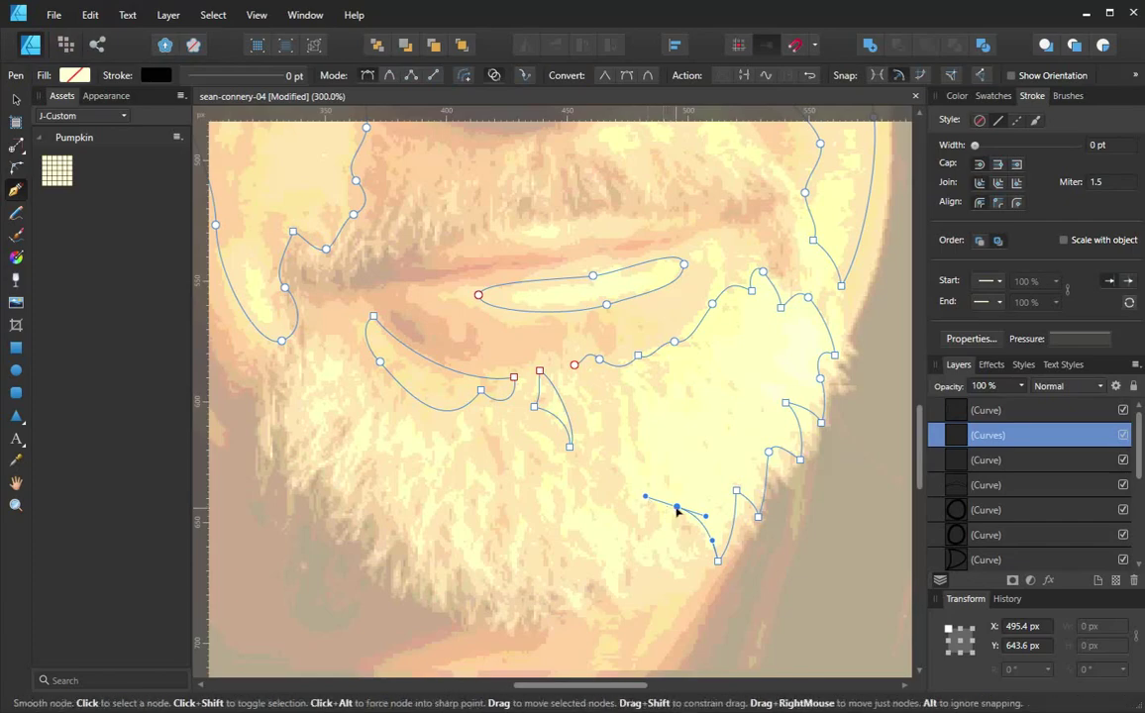
pyautogui.click(677, 510)
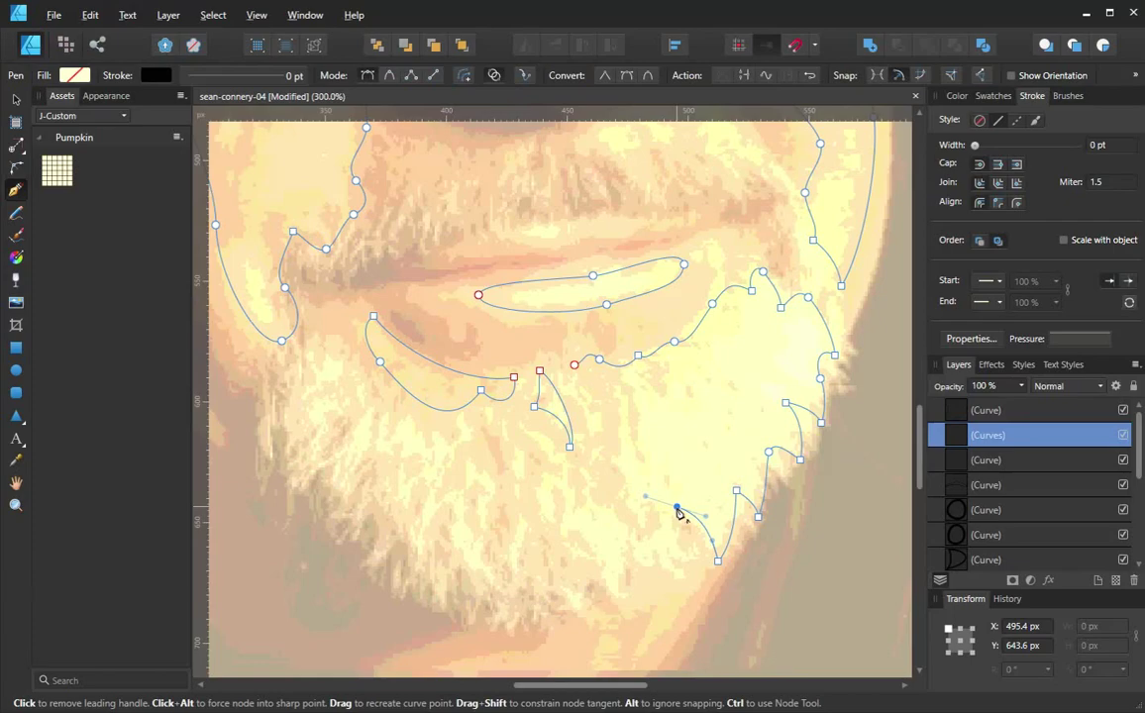
pyautogui.click(678, 509)
pyautogui.click(719, 562)
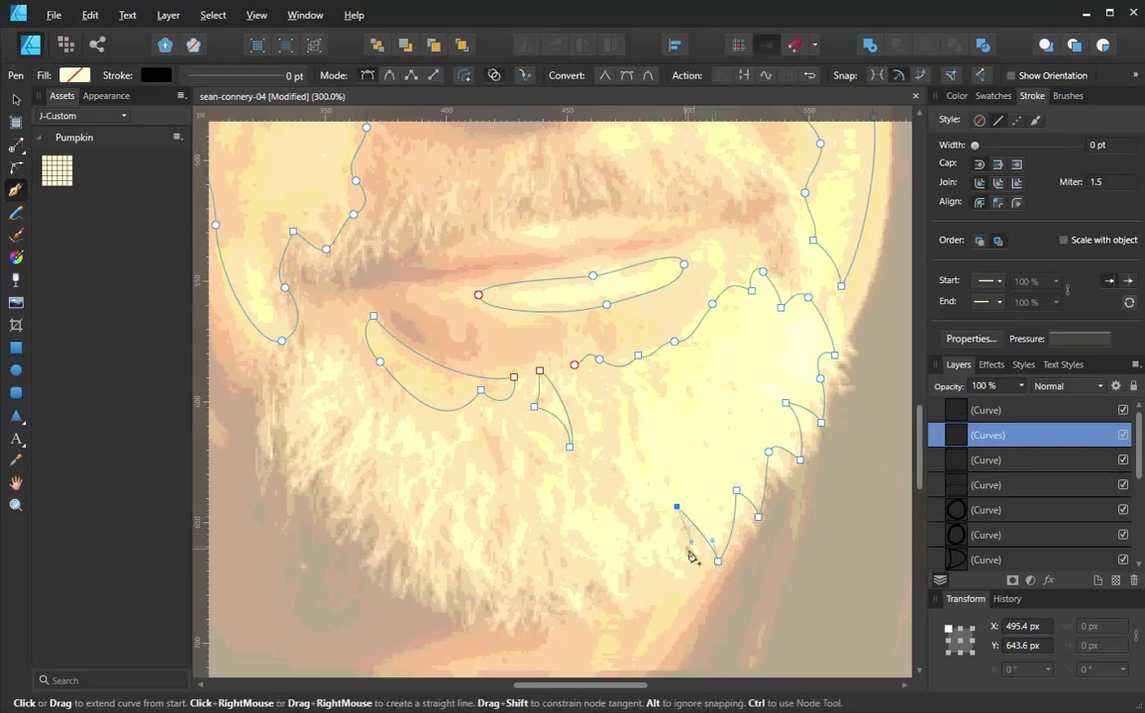
pyautogui.press('ctrl')
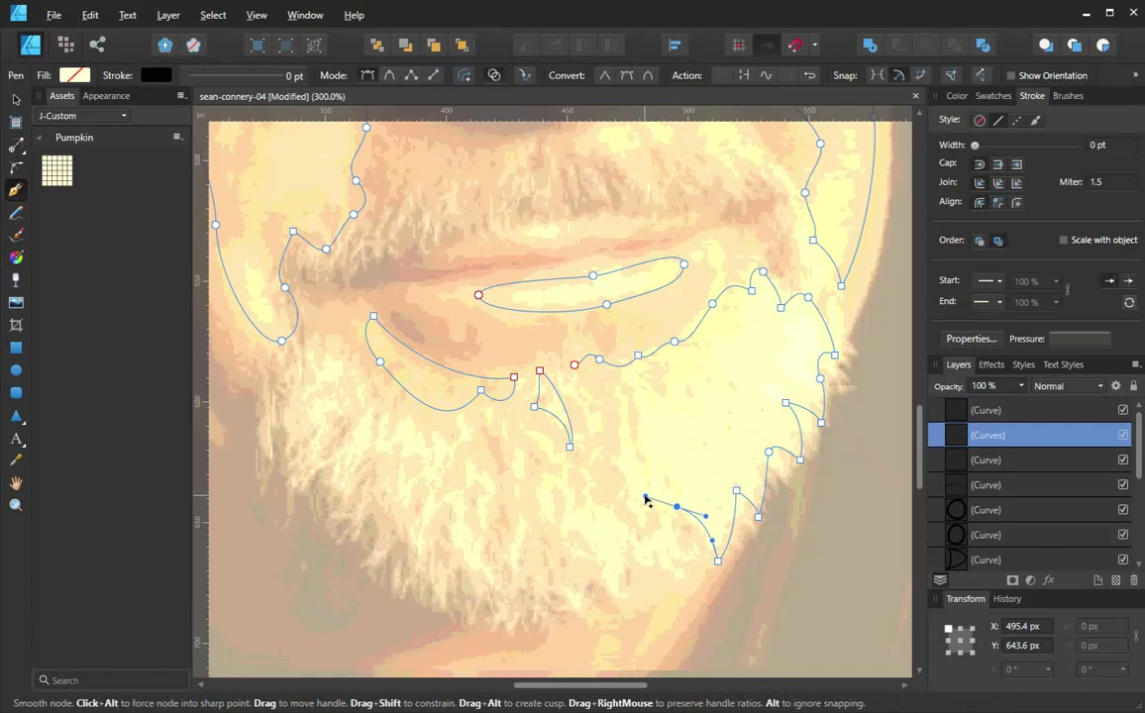
pyautogui.click(644, 499)
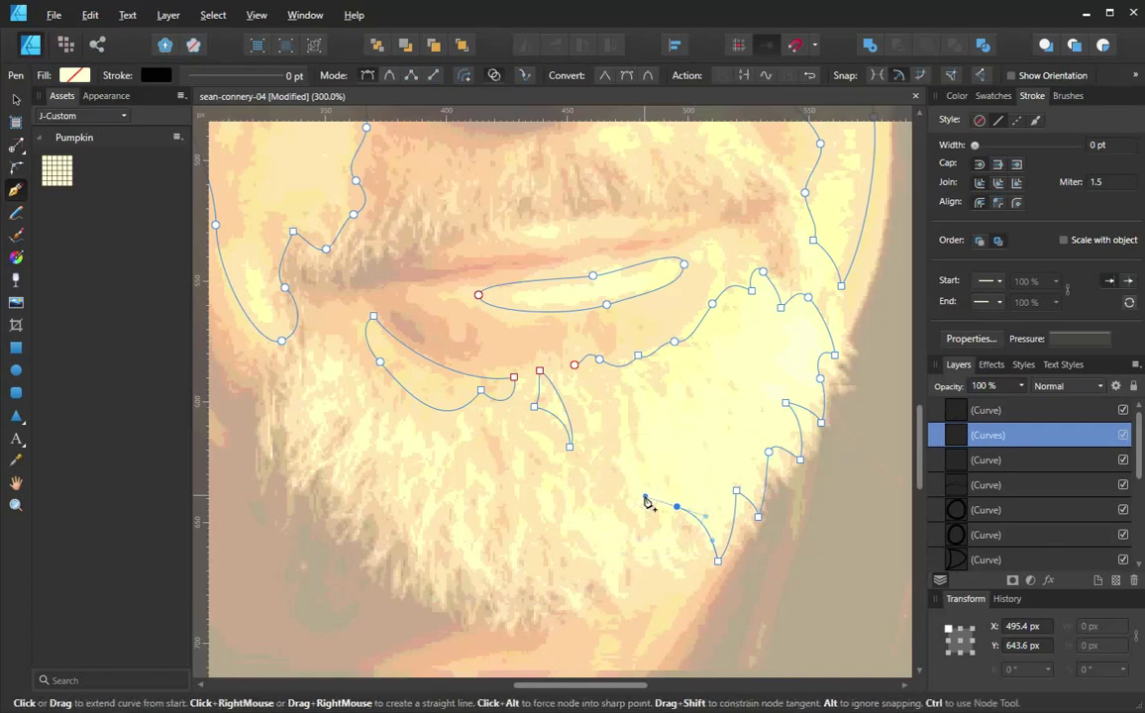
pyautogui.press('alt')
pyautogui.click(644, 499)
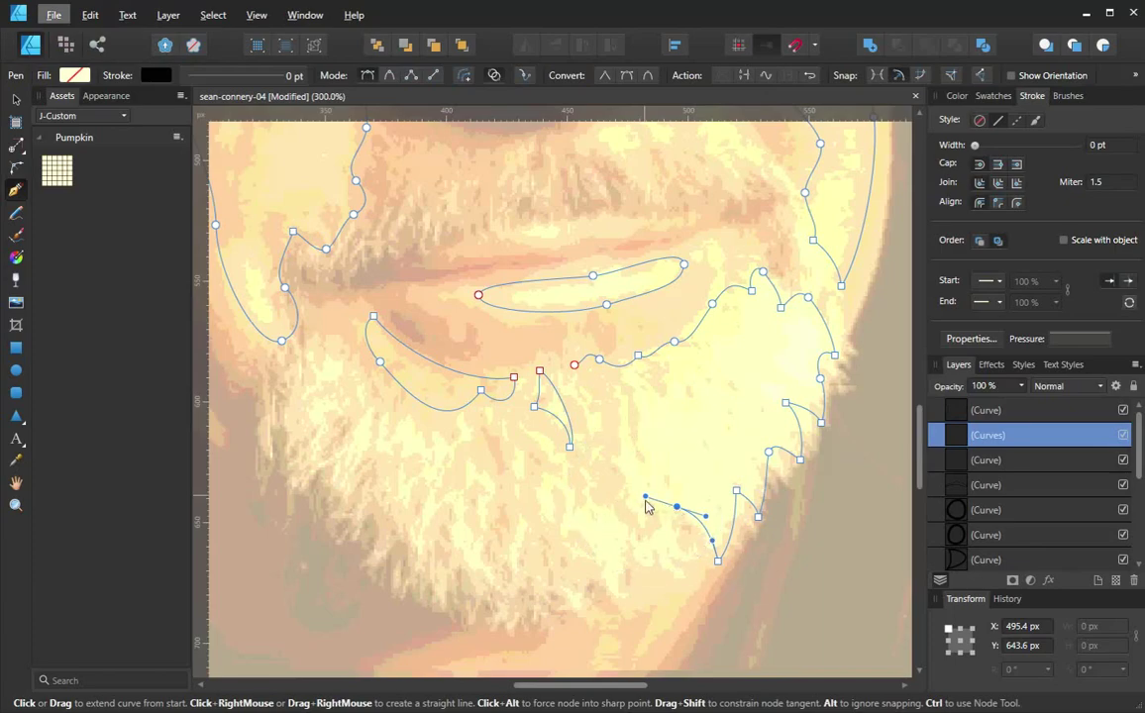
pyautogui.press('alt')
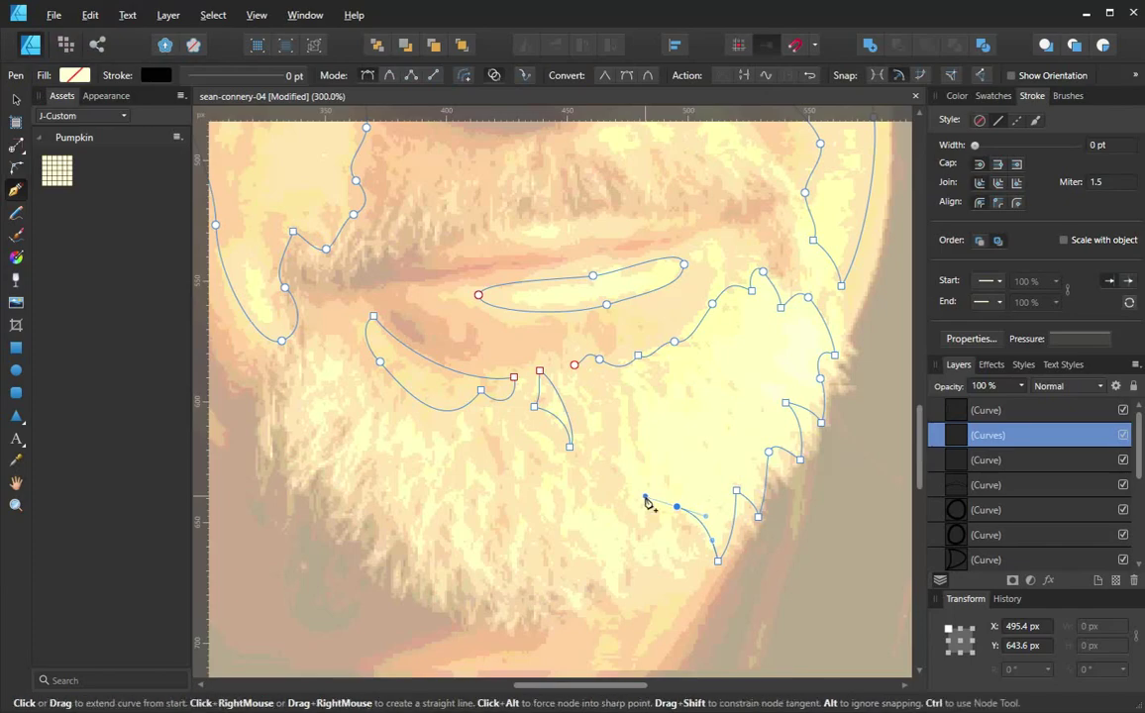
pyautogui.moveTo(646, 501); pyautogui.dragTo(685, 530)
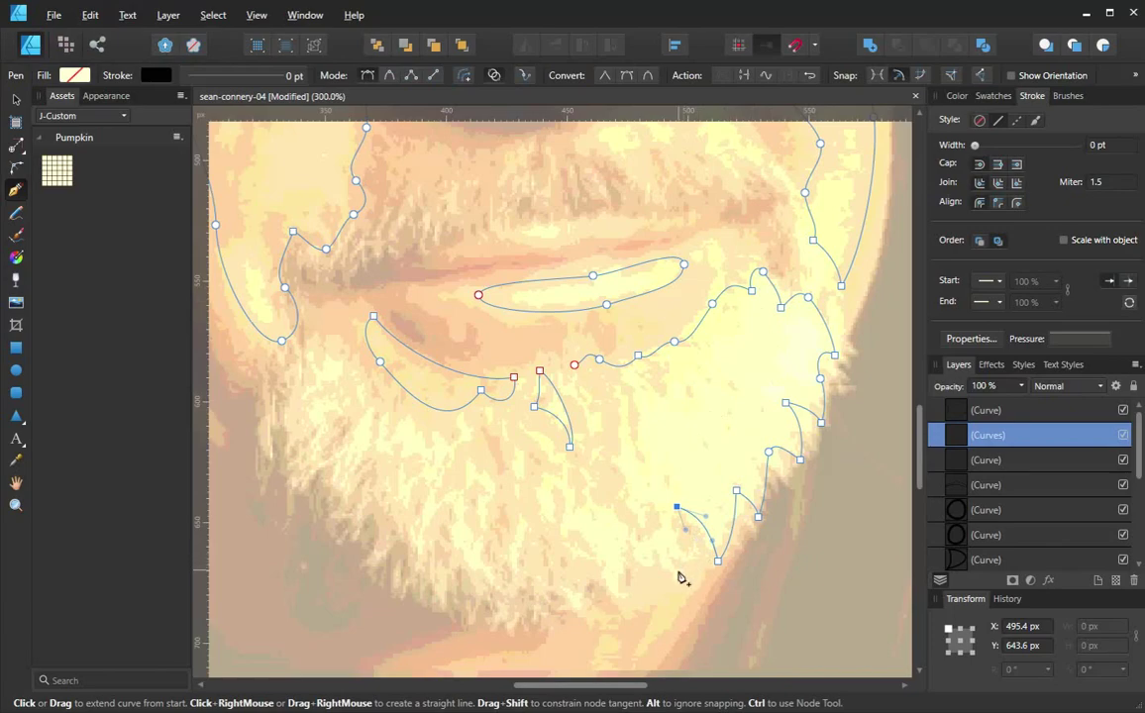
# Extend the beard highlight with a hair-like point at the chin's bottom and shift the preceding cusp node closer to it
pyautogui.moveTo(679, 583); pyautogui.dragTo(671, 605)
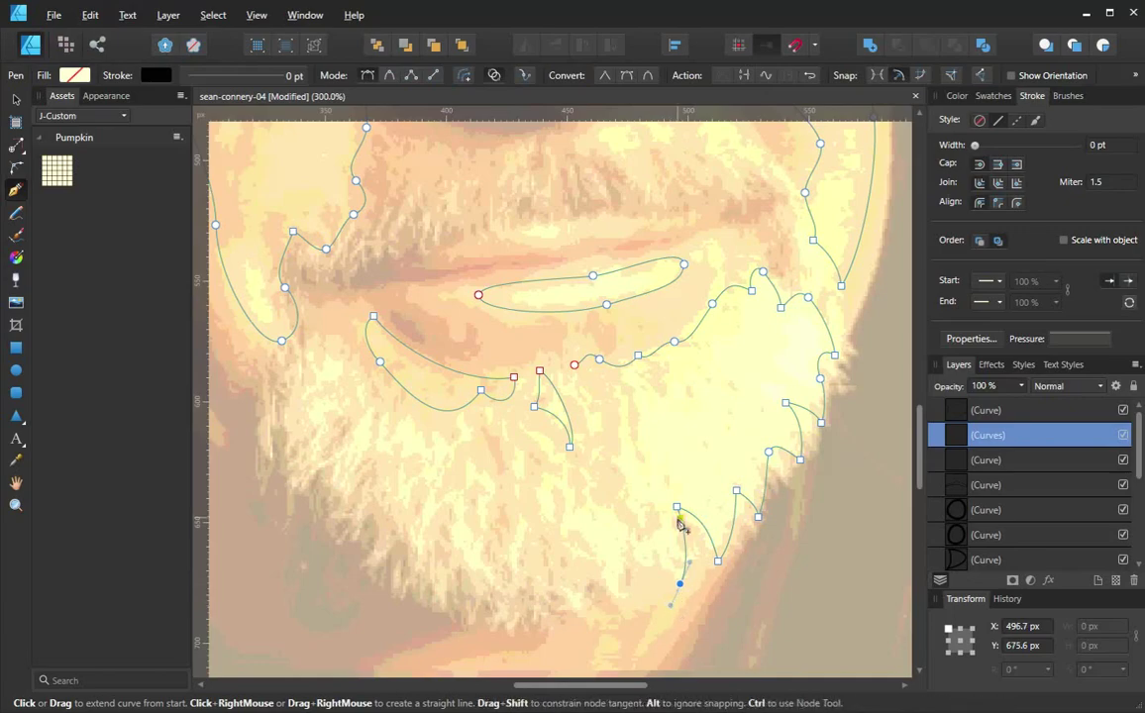
pyautogui.moveTo(678, 510); pyautogui.dragTo(685, 524)
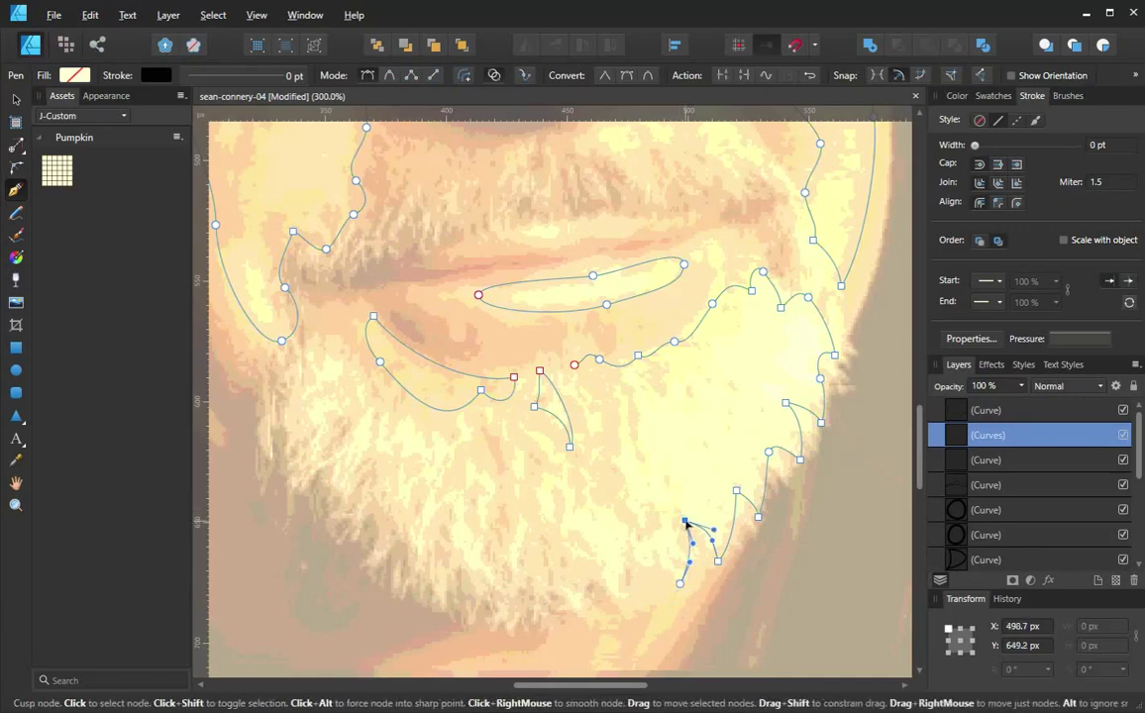
pyautogui.click(679, 585)
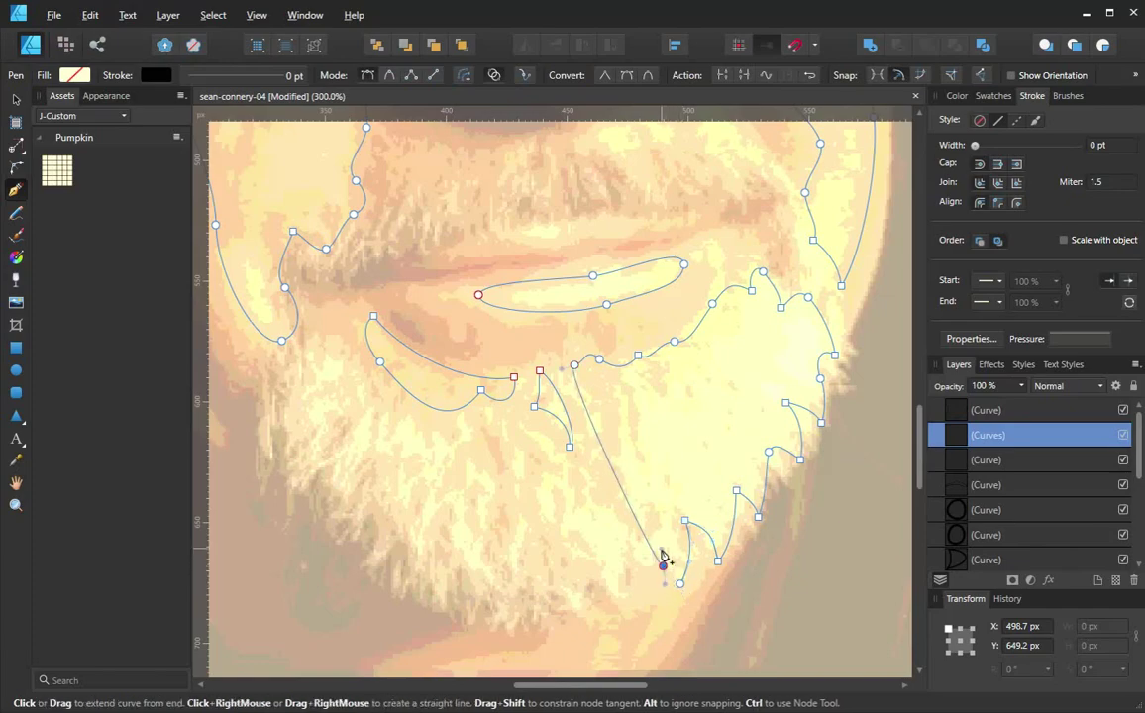
pyautogui.hotkey('ctrl', 'z')
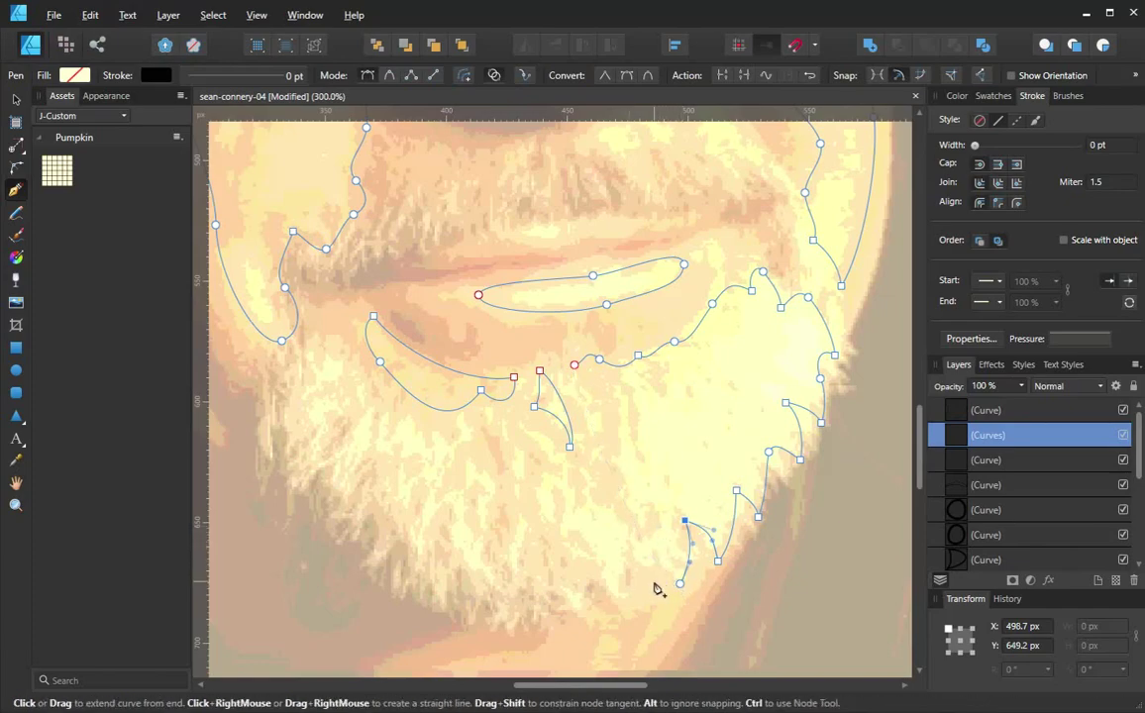
# Trace the beard highlight's inner edge from the lowest chin point up through the beard toward the lower lip
pyautogui.click(679, 584)
pyautogui.click(656, 562)
pyautogui.moveTo(647, 515); pyautogui.dragTo(634, 479)
pyautogui.moveTo(644, 433); pyautogui.dragTo(651, 409)
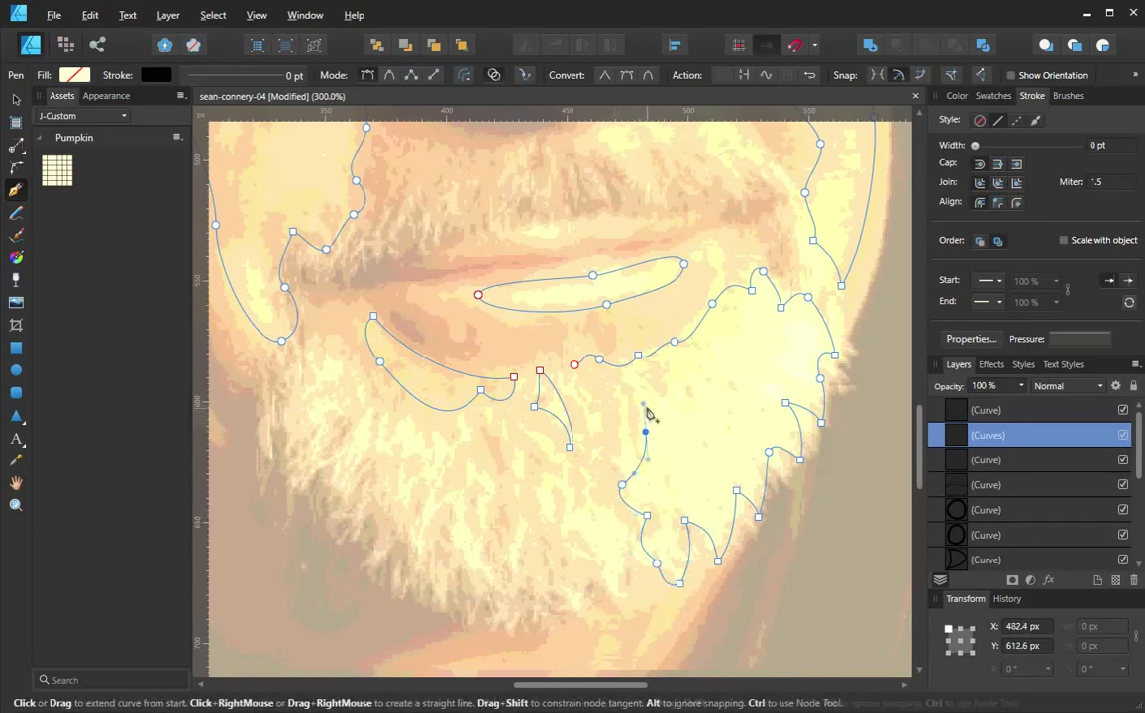
pyautogui.click(617, 448)
pyautogui.moveTo(617, 398); pyautogui.dragTo(600, 388)
# Close the beard highlight at its starting node under the lip and reshape that node into a sharp corner
pyautogui.click(575, 365)
pyautogui.hotkey('ctrl', 'z')
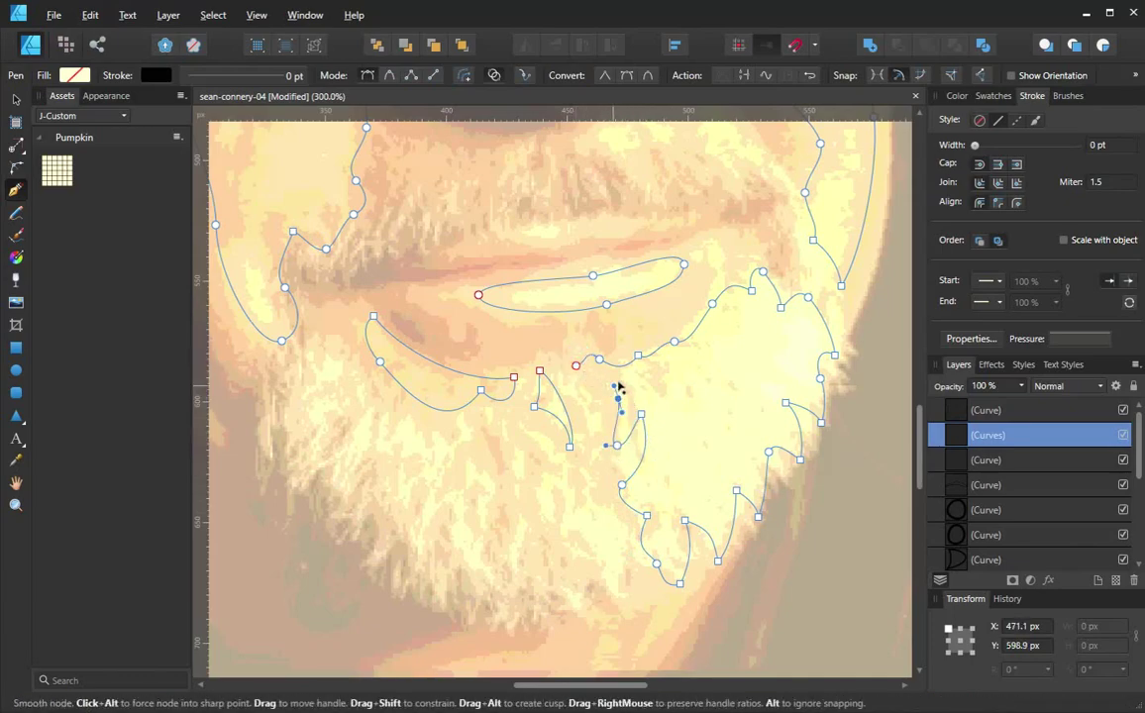
pyautogui.click(575, 367)
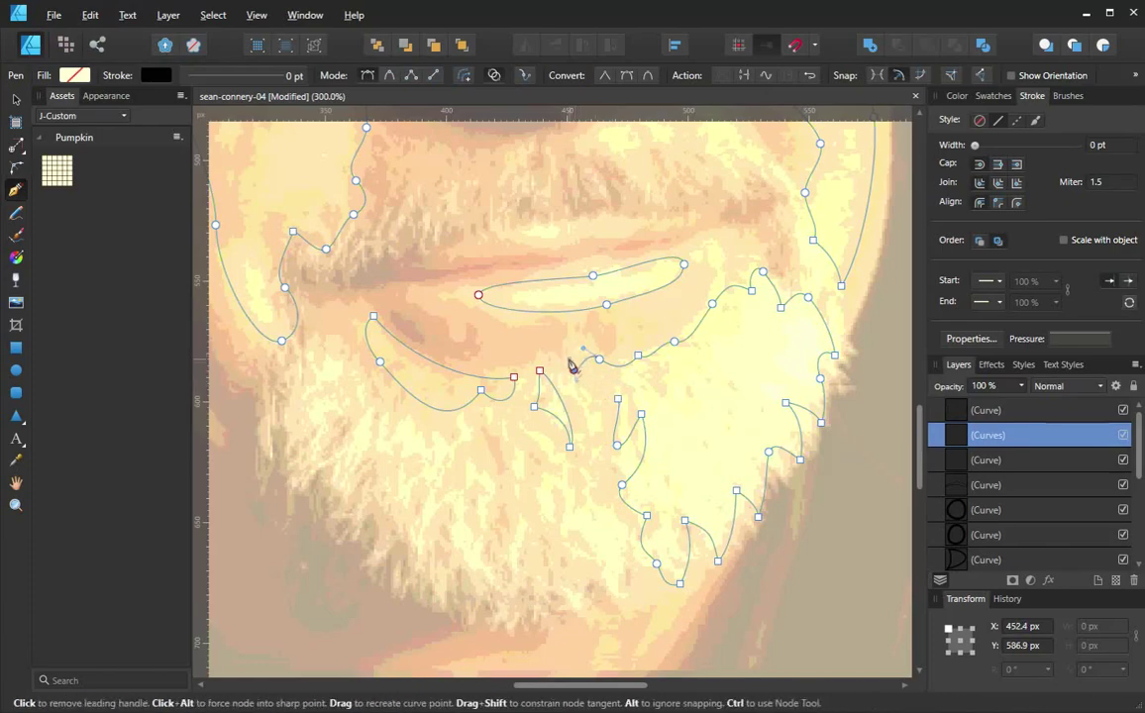
pyautogui.hotkey('ctrl', 'z')
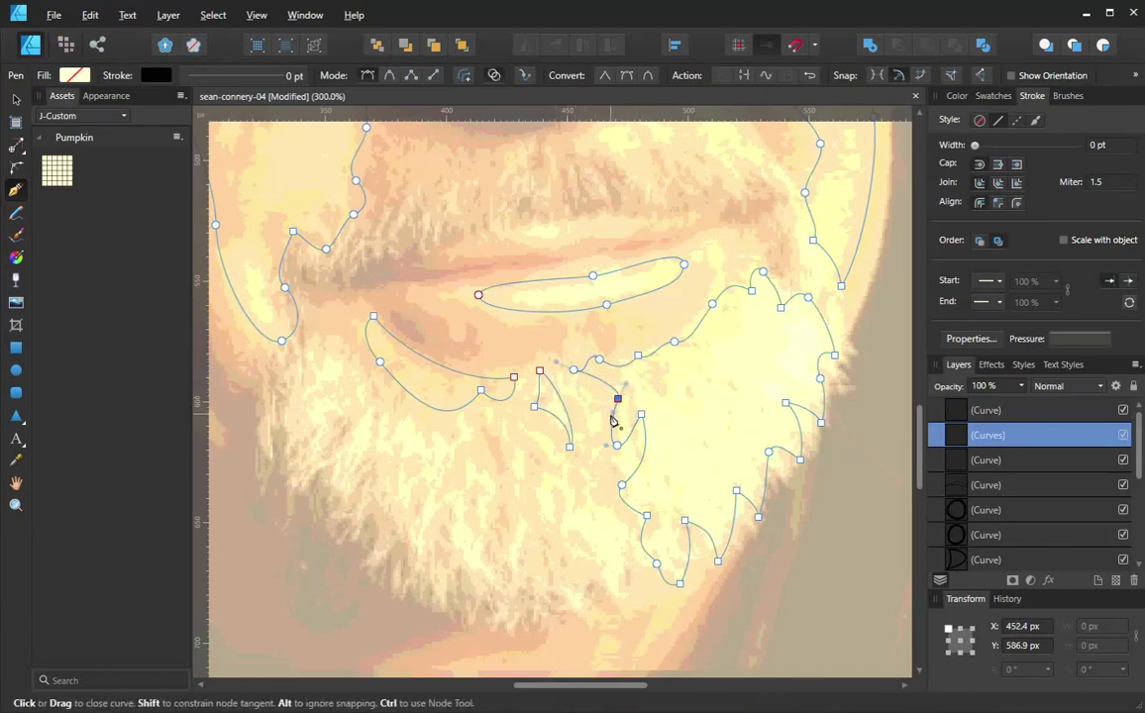
pyautogui.click(575, 369)
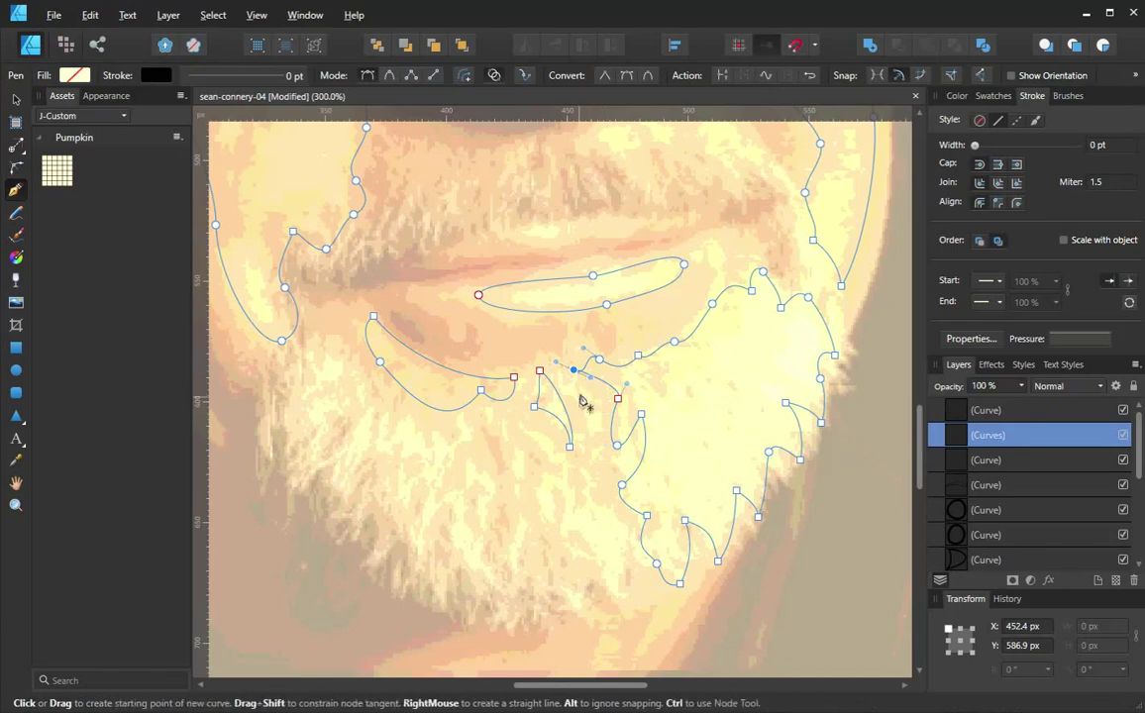
pyautogui.moveTo(575, 368); pyautogui.dragTo(629, 379)
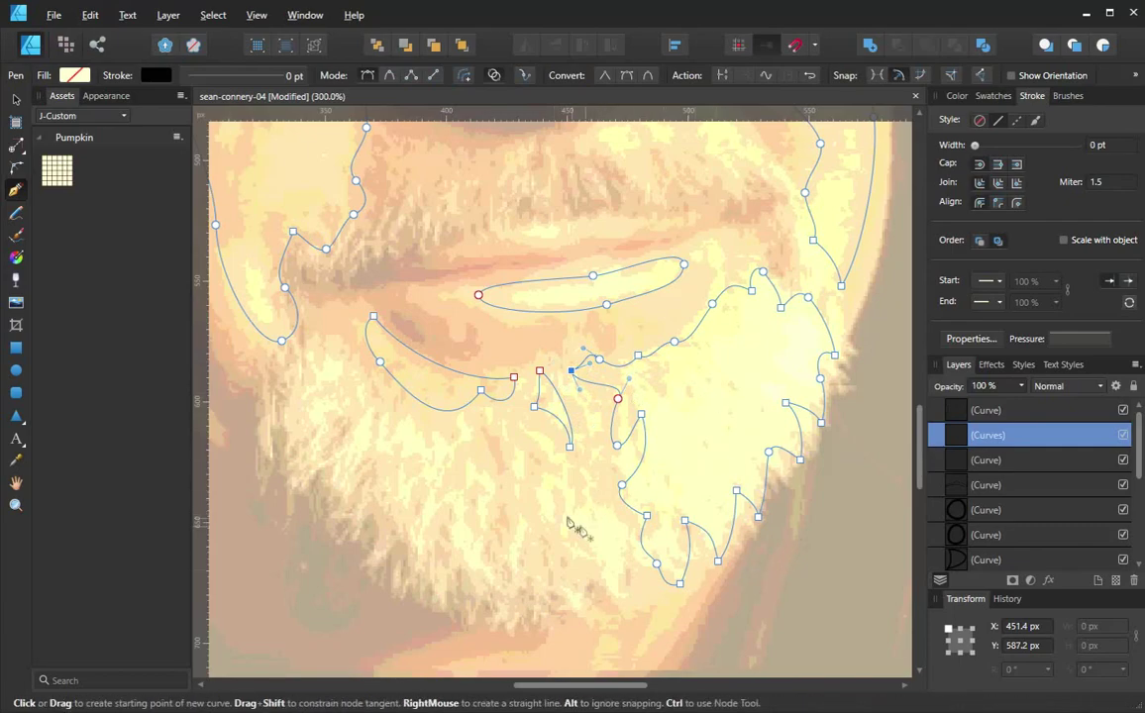
# Trace a closed, slender highlight with small hair points along the moustache's lower edge above the upper lip
pyautogui.scroll(3, 594, 495)
pyautogui.hscroll(-2, 594, 495)
pyautogui.click(558, 360)
pyautogui.moveTo(617, 369); pyautogui.dragTo(710, 355)
pyautogui.click(731, 345)
pyautogui.click(686, 325)
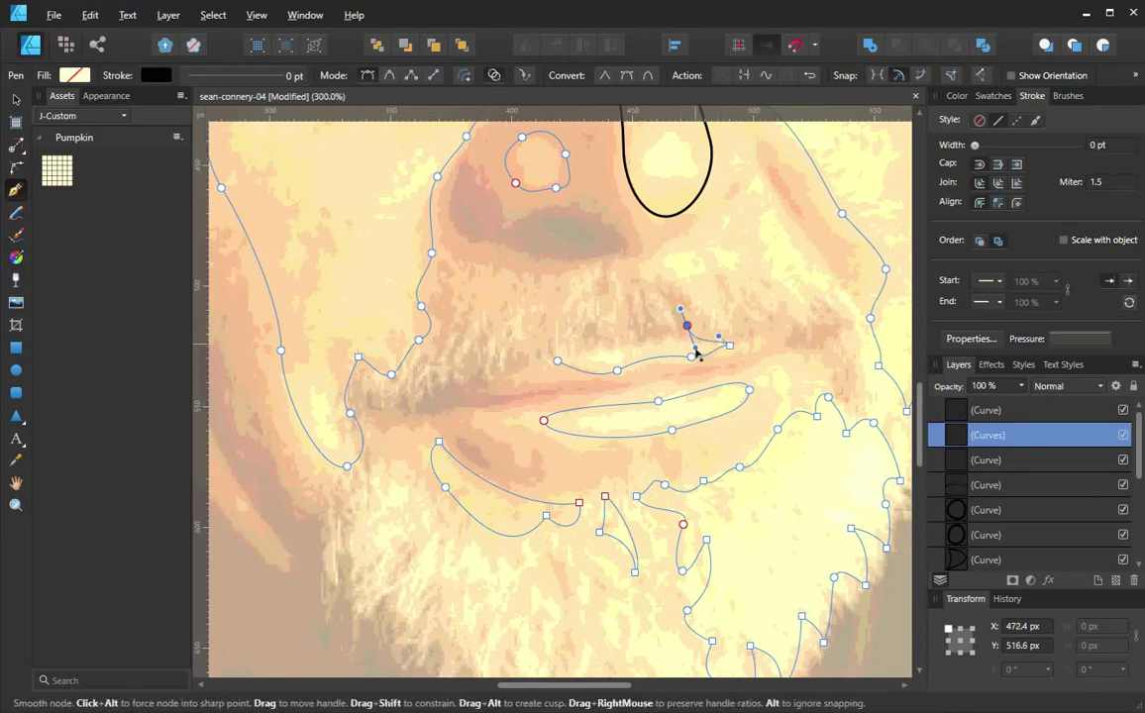
pyautogui.click(650, 341)
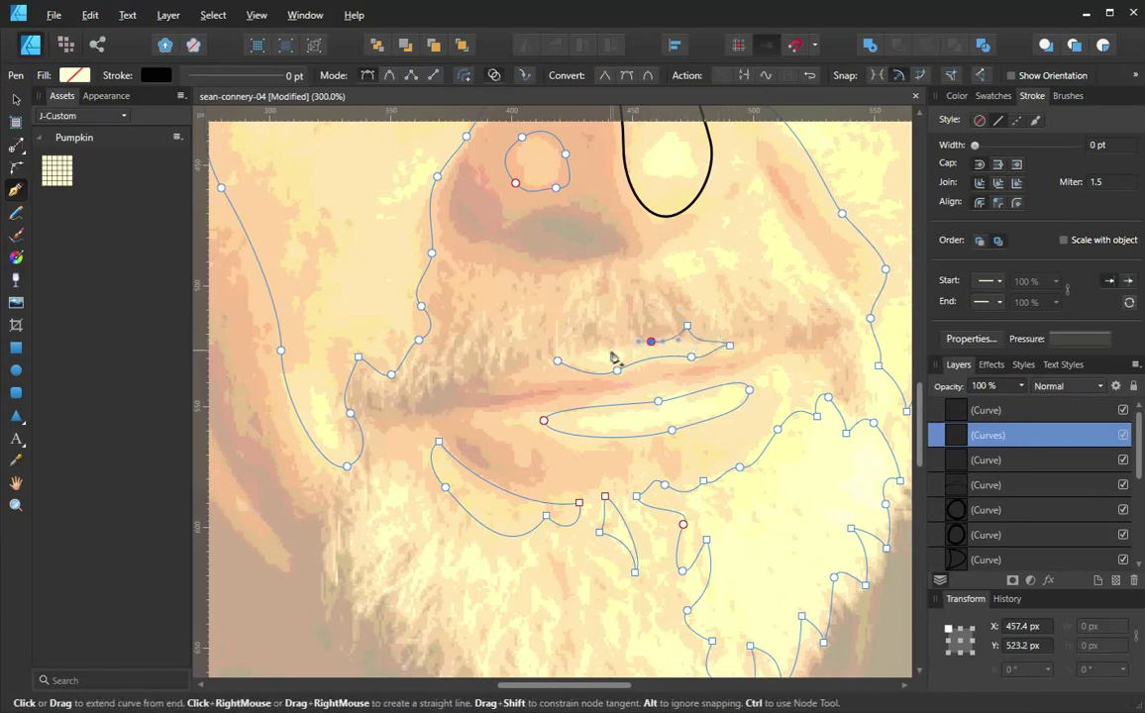
pyautogui.moveTo(612, 342)
pyautogui.mouseDown()
pyautogui.moveTo(604, 370)
pyautogui.moveTo(613, 335)
pyautogui.mouseUp()
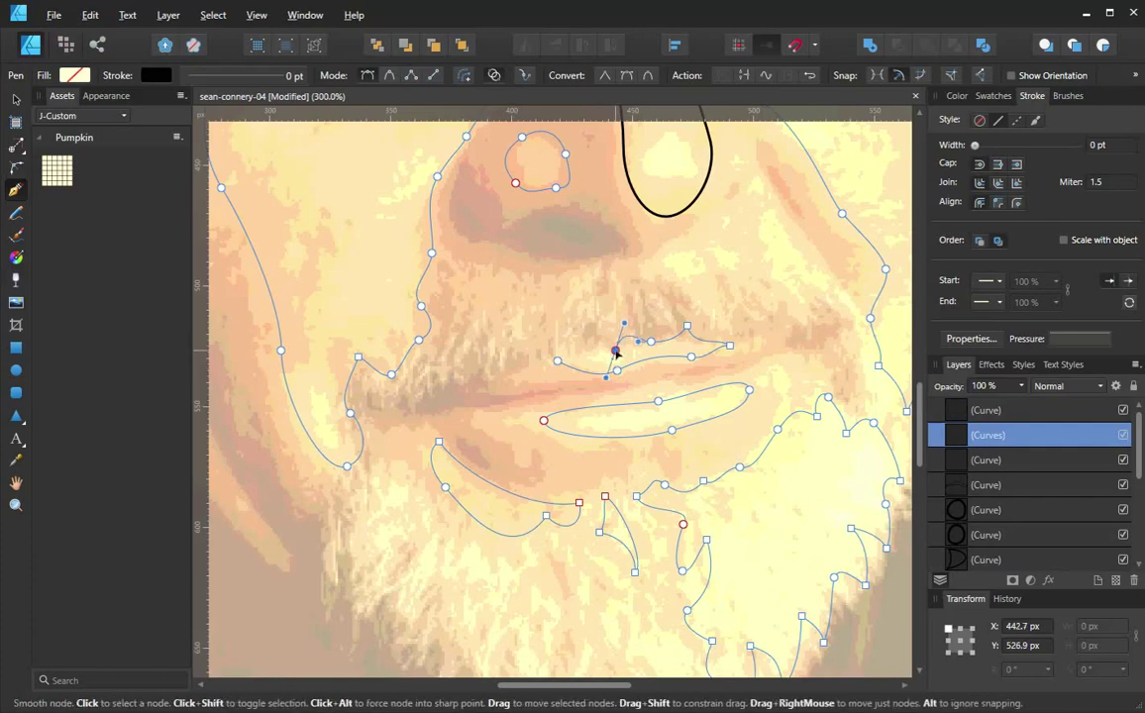
pyautogui.moveTo(554, 364); pyautogui.dragTo(582, 373)
# Trace a closed highlight between the nose tip and the lit-side cheek, with jagged points along the moustache's upper edge
pyautogui.click(671, 249)
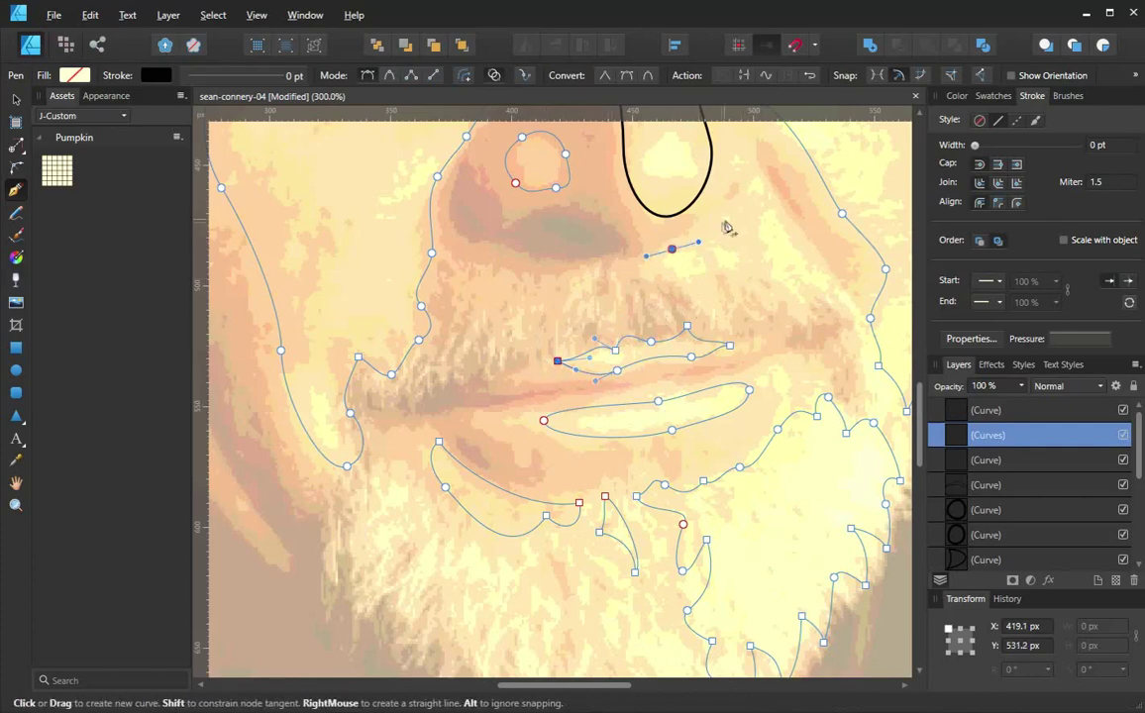
pyautogui.click(730, 215)
pyautogui.click(762, 186)
pyautogui.click(818, 267)
pyautogui.click(786, 286)
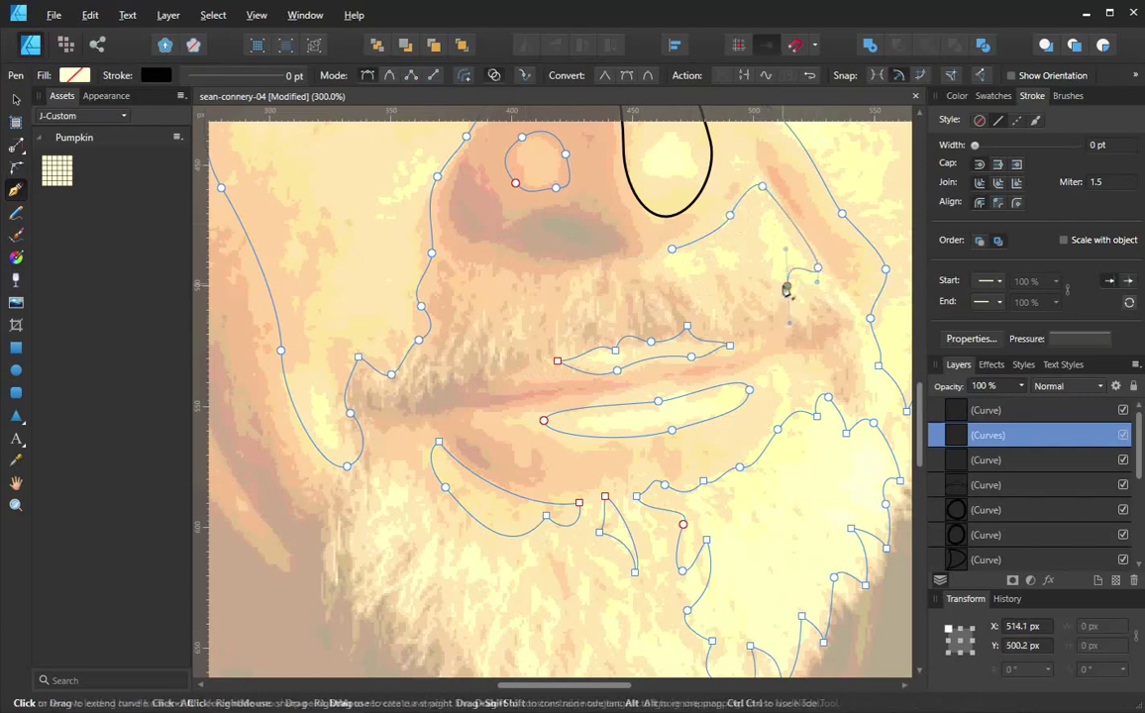
pyautogui.moveTo(733, 273); pyautogui.dragTo(675, 302)
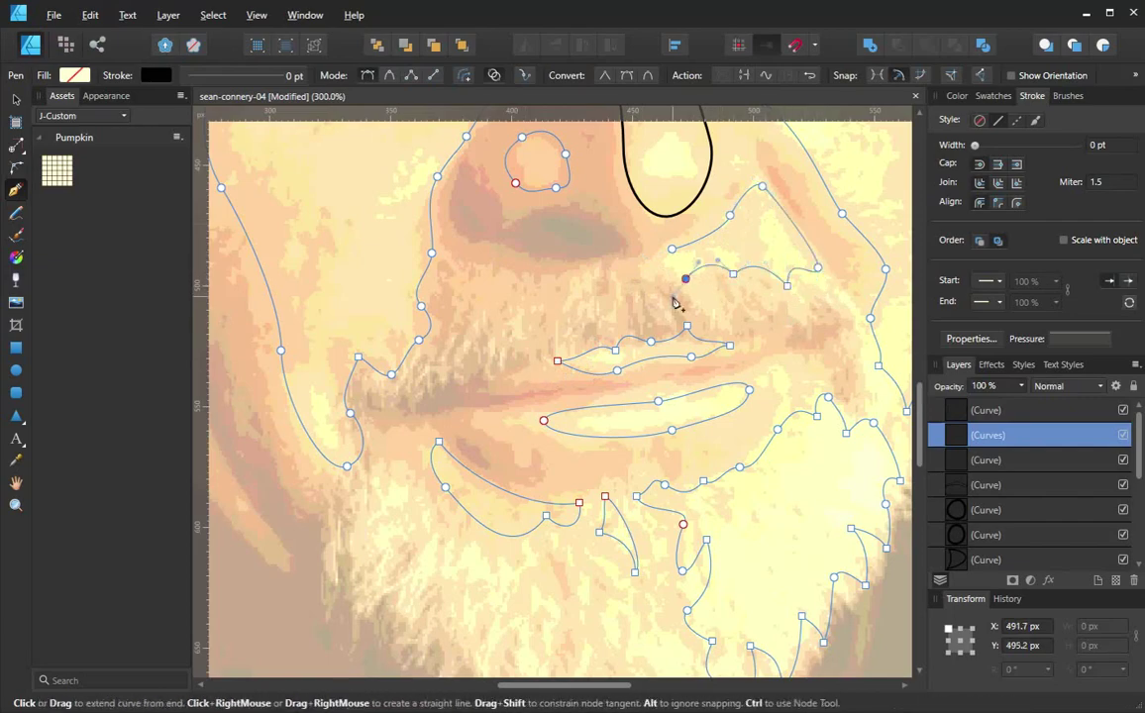
pyautogui.moveTo(672, 248); pyautogui.dragTo(695, 246)
# Draw a rectangle about 763 × 905 px directly above the Background image and swap its fill and stroke colours for a black fill
pyautogui.scroll(-5, 738, 343)
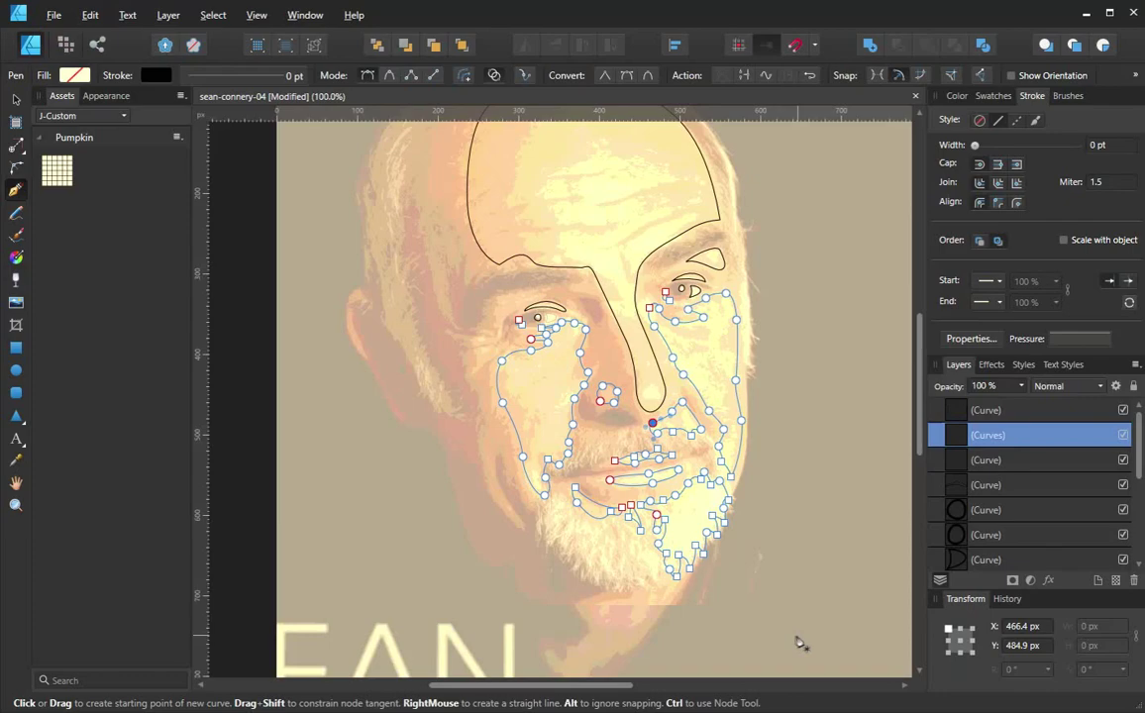
pyautogui.press('Escape')
pyautogui.hotkey('ctrl', 'space')
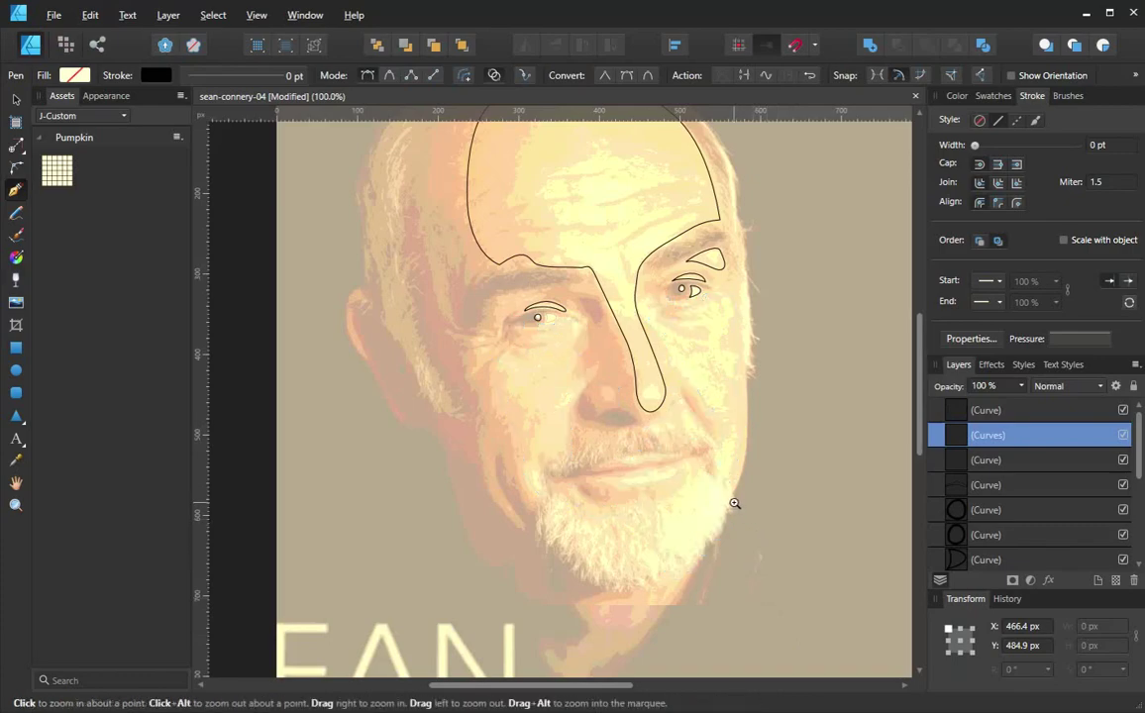
pyautogui.keyDown('alt'); pyautogui.click(734, 503); pyautogui.keyUp('alt')
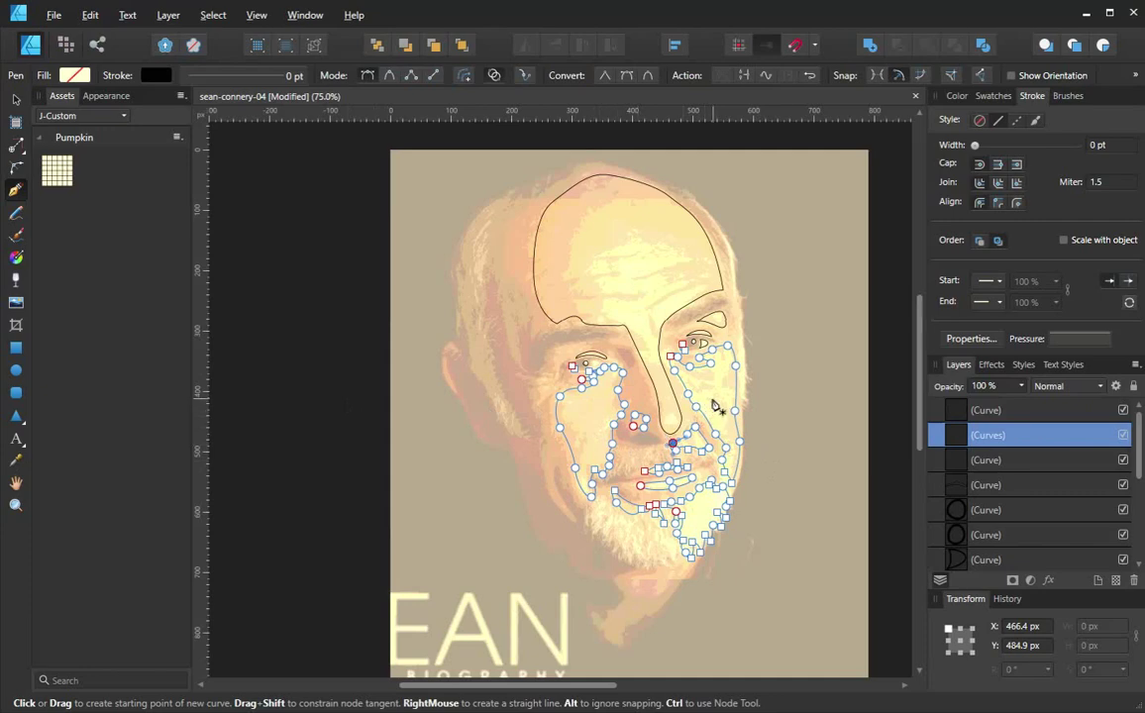
pyautogui.click(17, 350)
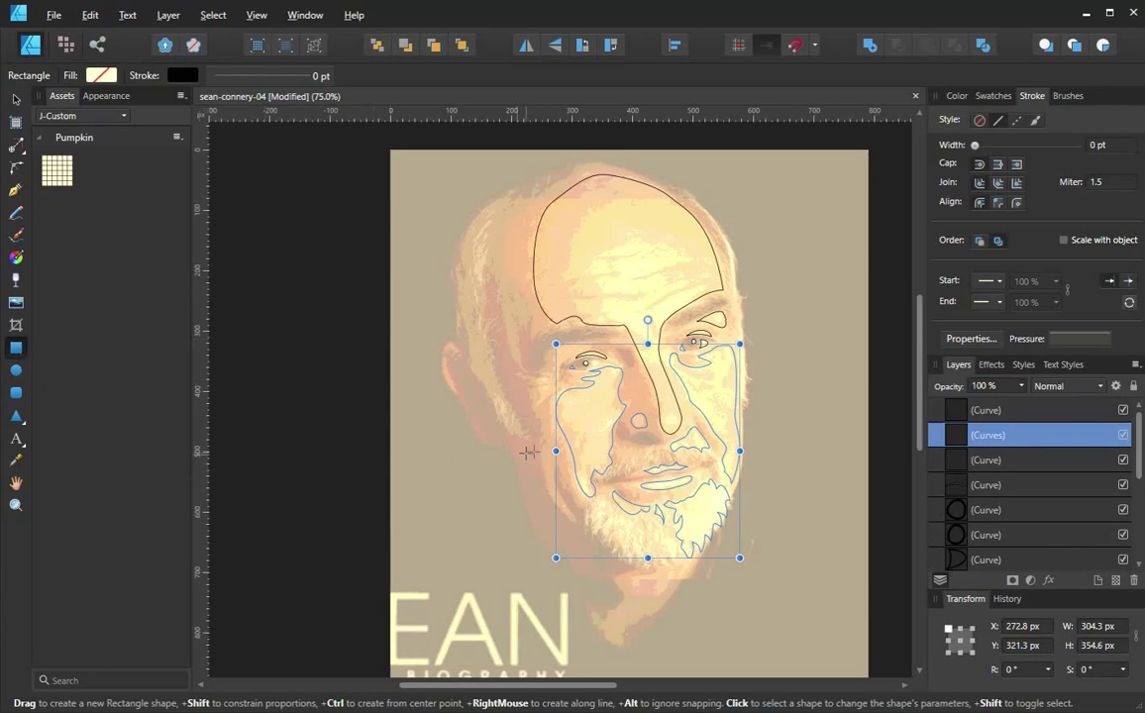
pyautogui.click(16, 100)
pyautogui.click(424, 400)
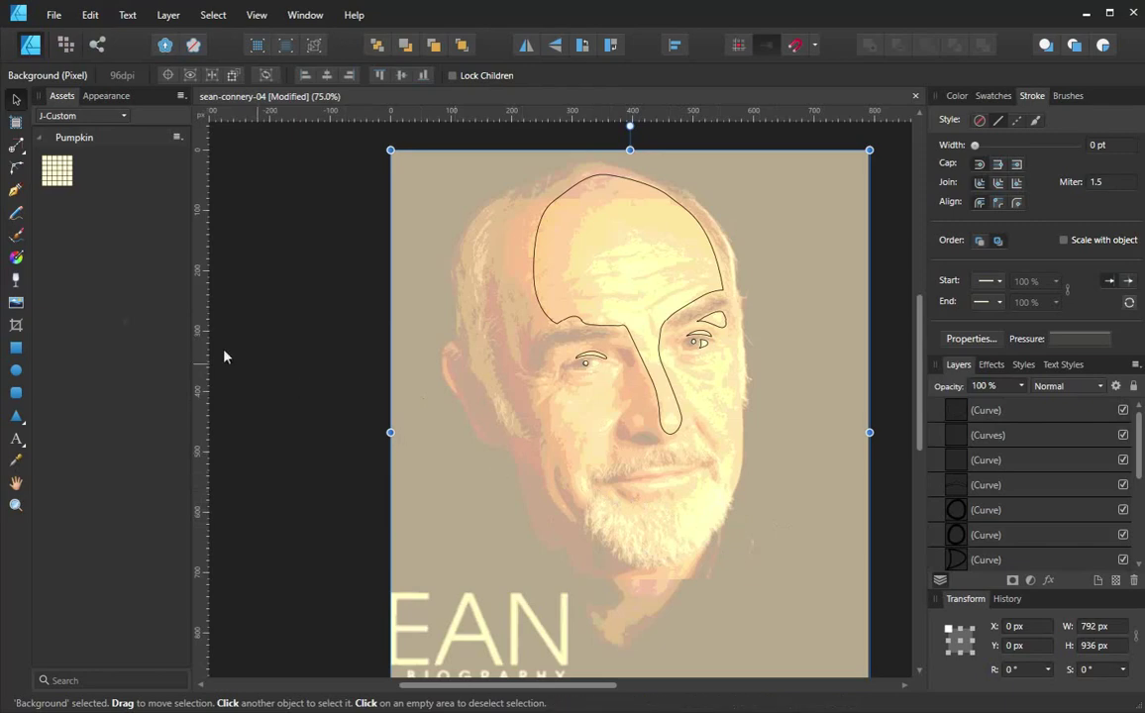
pyautogui.click(15, 349)
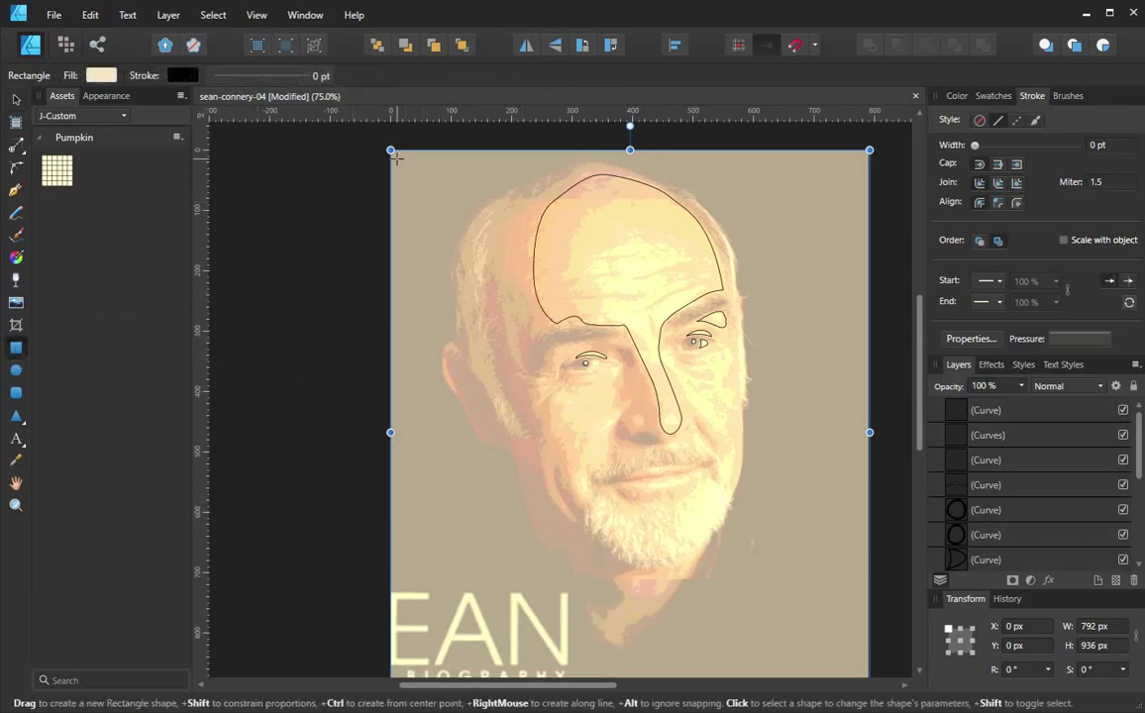
pyautogui.moveTo(399, 156); pyautogui.dragTo(861, 615)
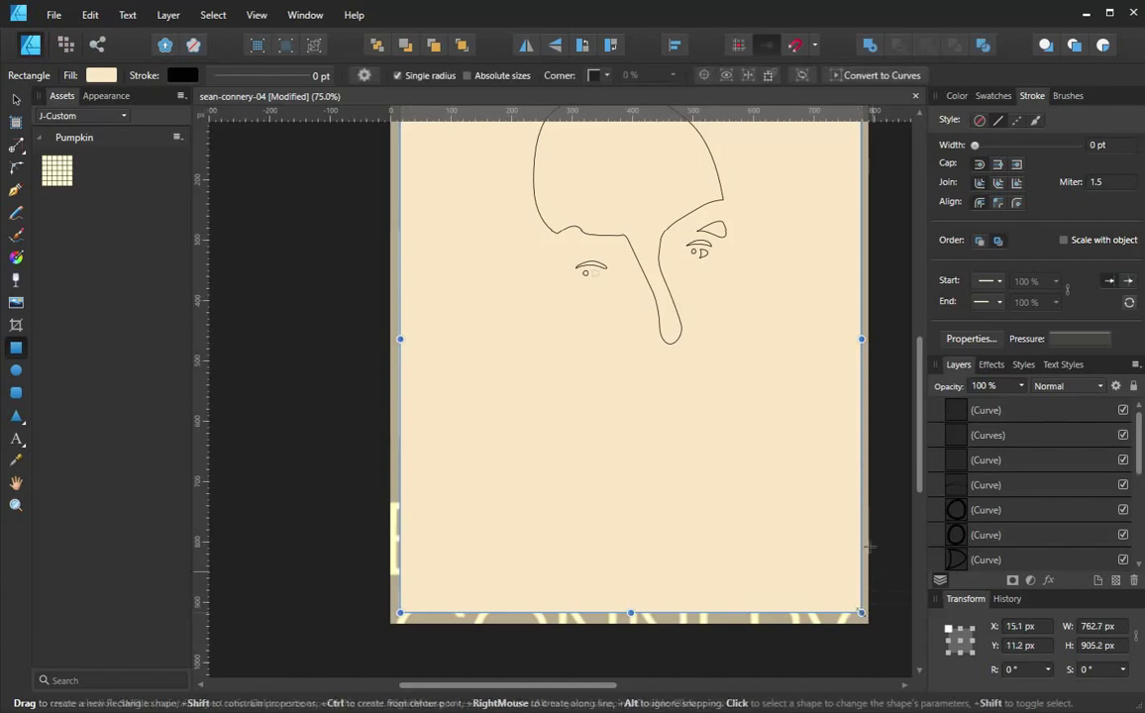
pyautogui.click(957, 96)
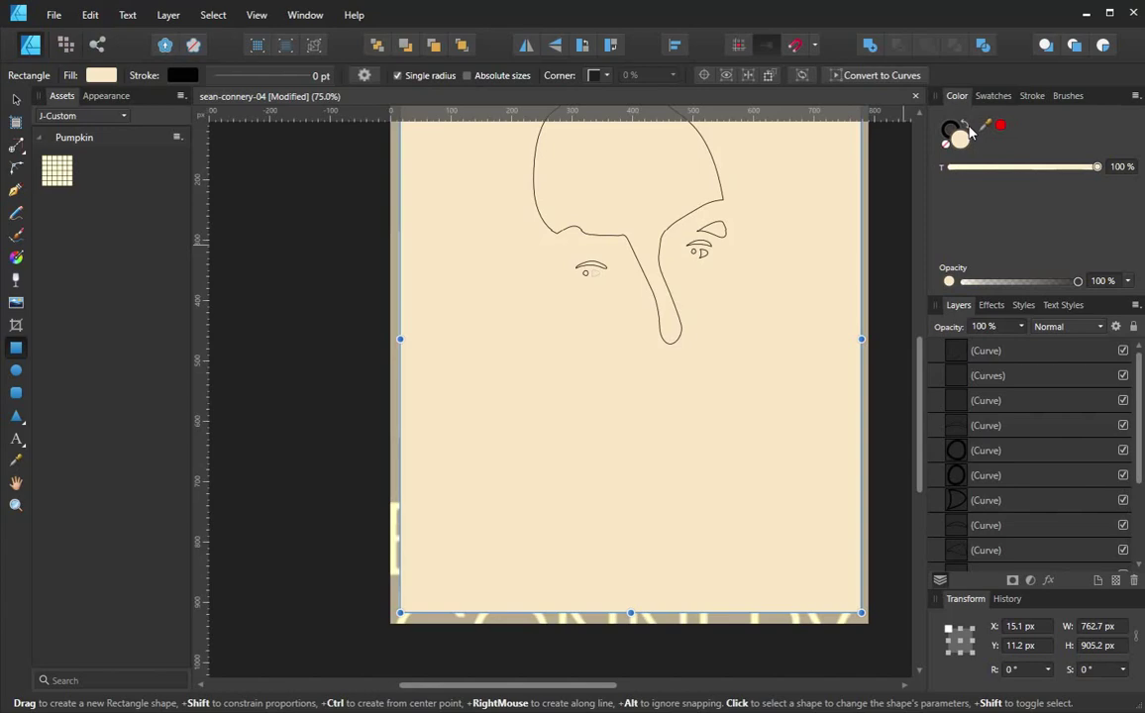
pyautogui.click(968, 127)
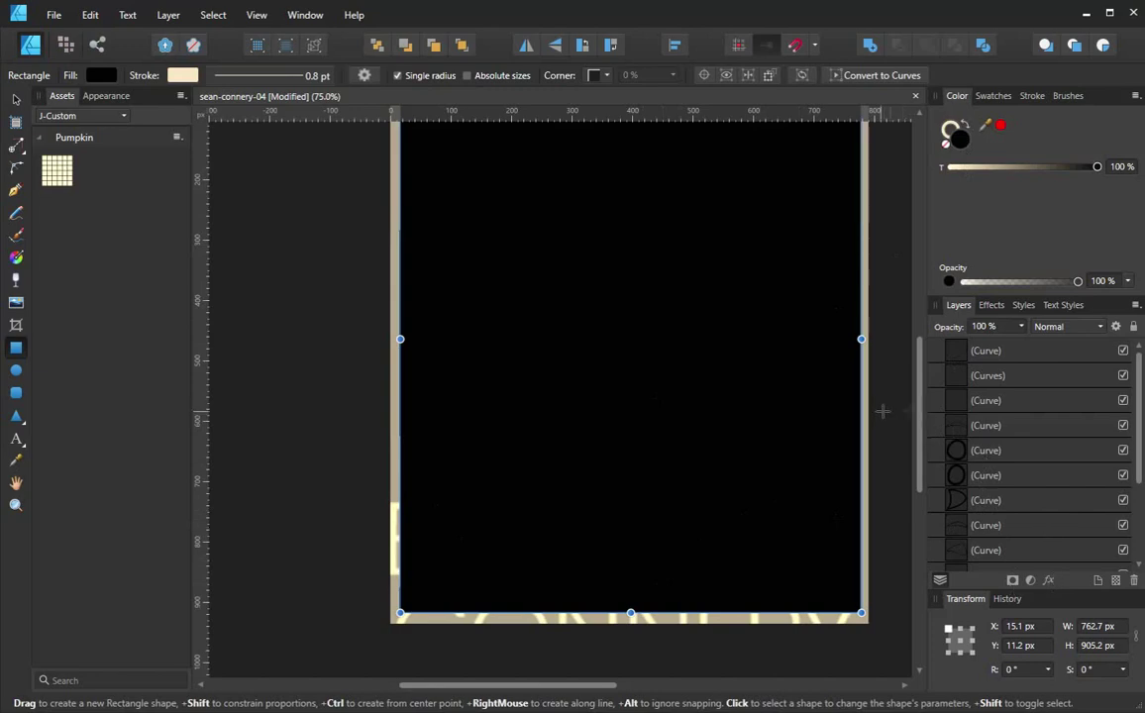
pyautogui.scroll(-5, 1140, 386)
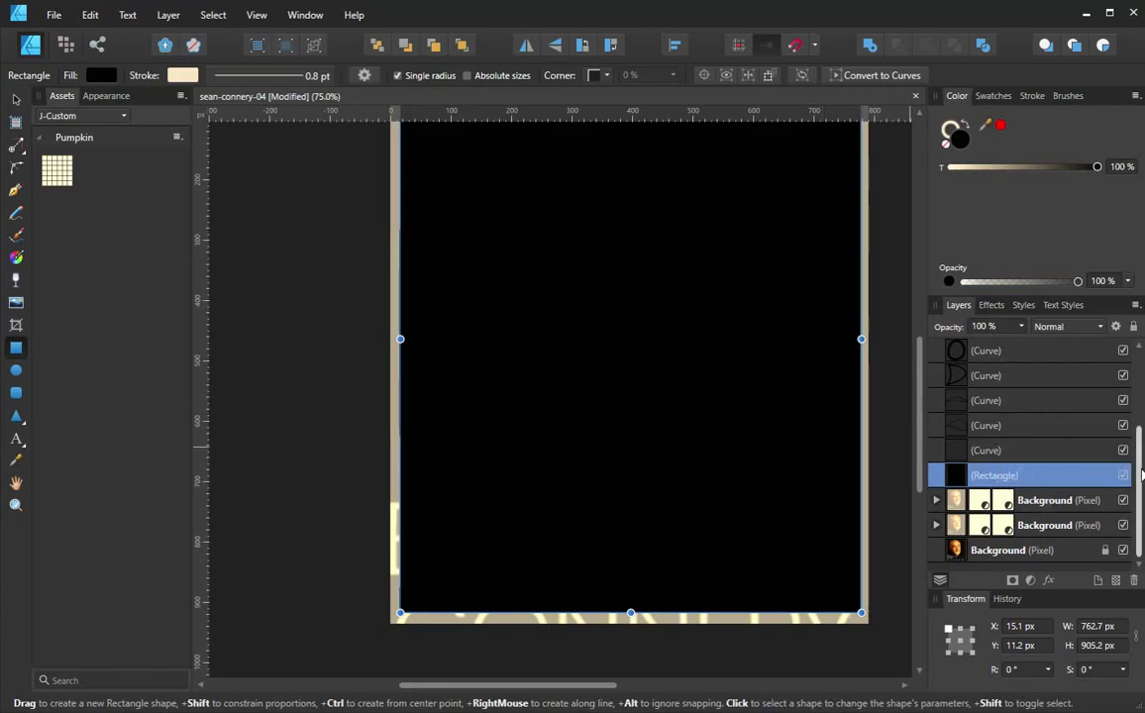
pyautogui.scroll(5, 1139, 478)
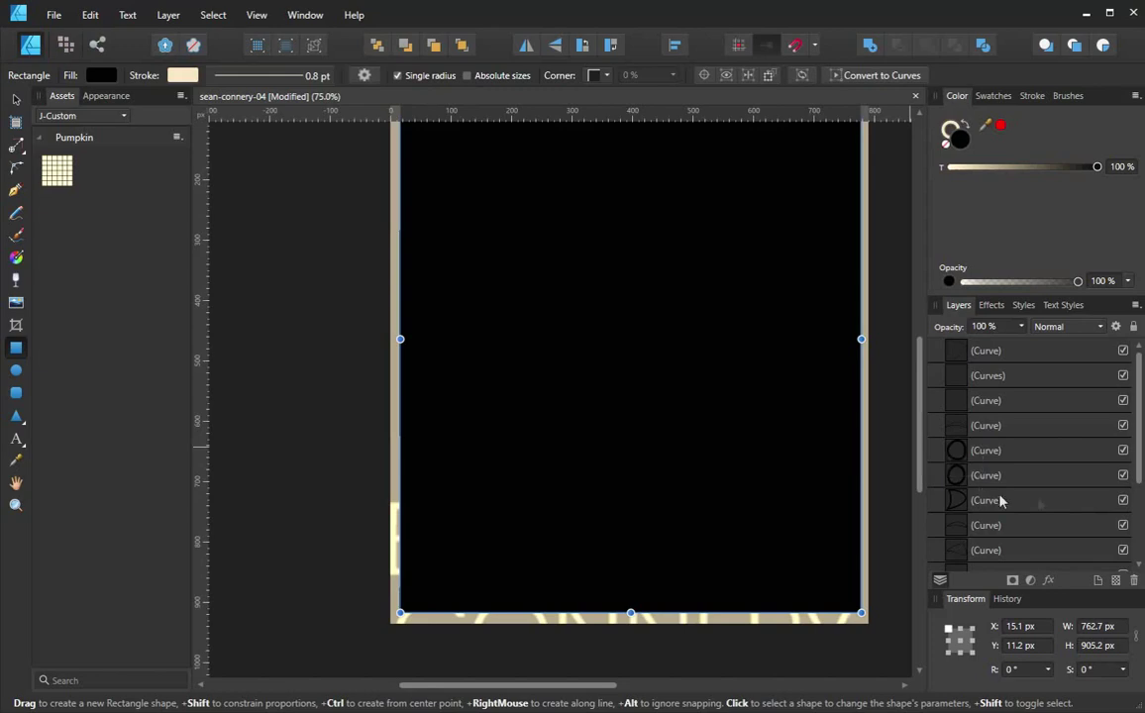
pyautogui.moveTo(1139, 458); pyautogui.dragTo(1142, 428)
pyautogui.moveTo(1140, 459); pyautogui.dragTo(1140, 535)
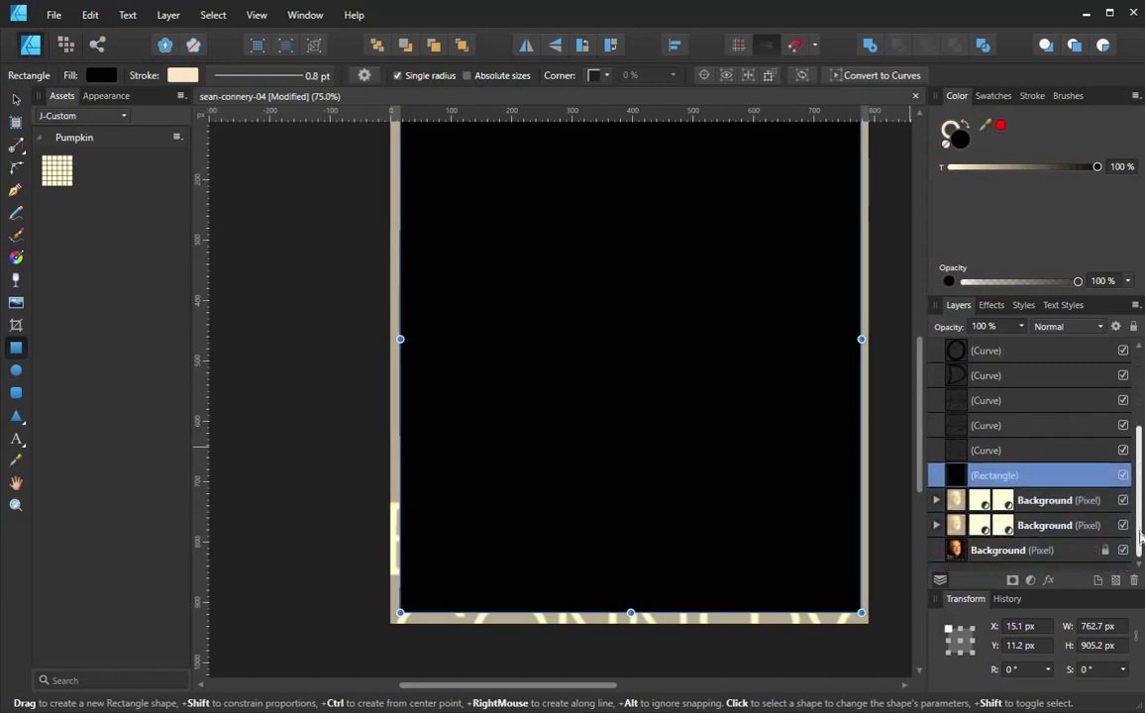
pyautogui.scroll(3, 983, 396)
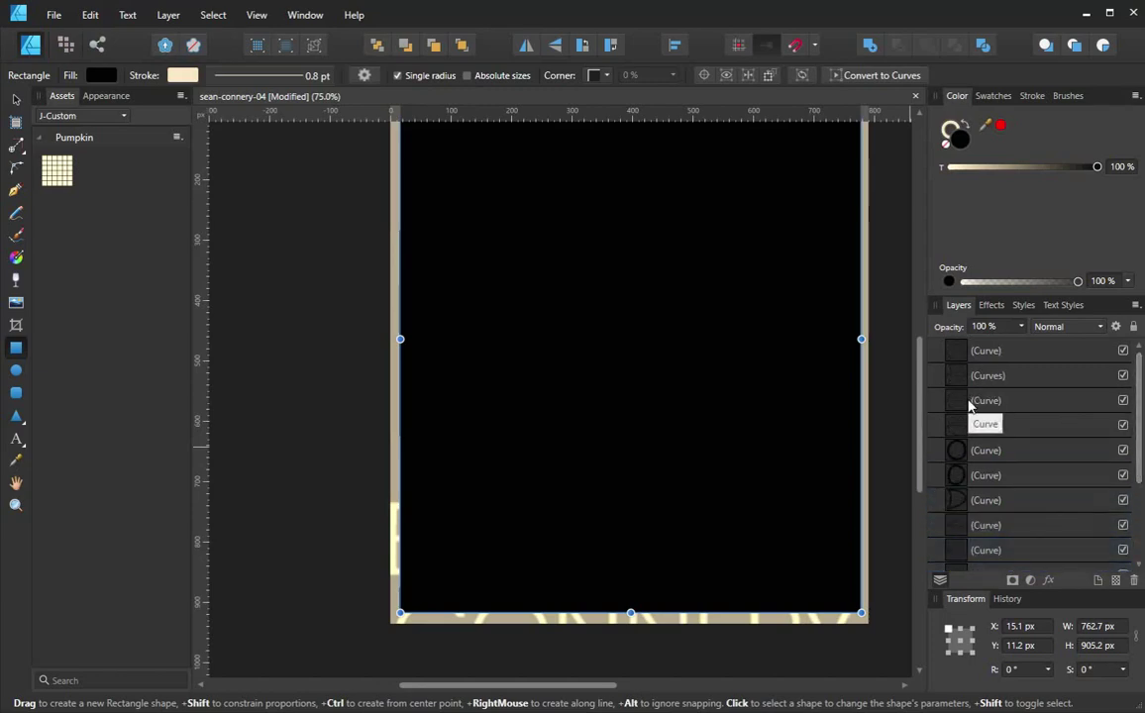
# Hide the black rectangle so the portrait and the traced curves can be seen
pyautogui.scroll(-3, 1140, 478)
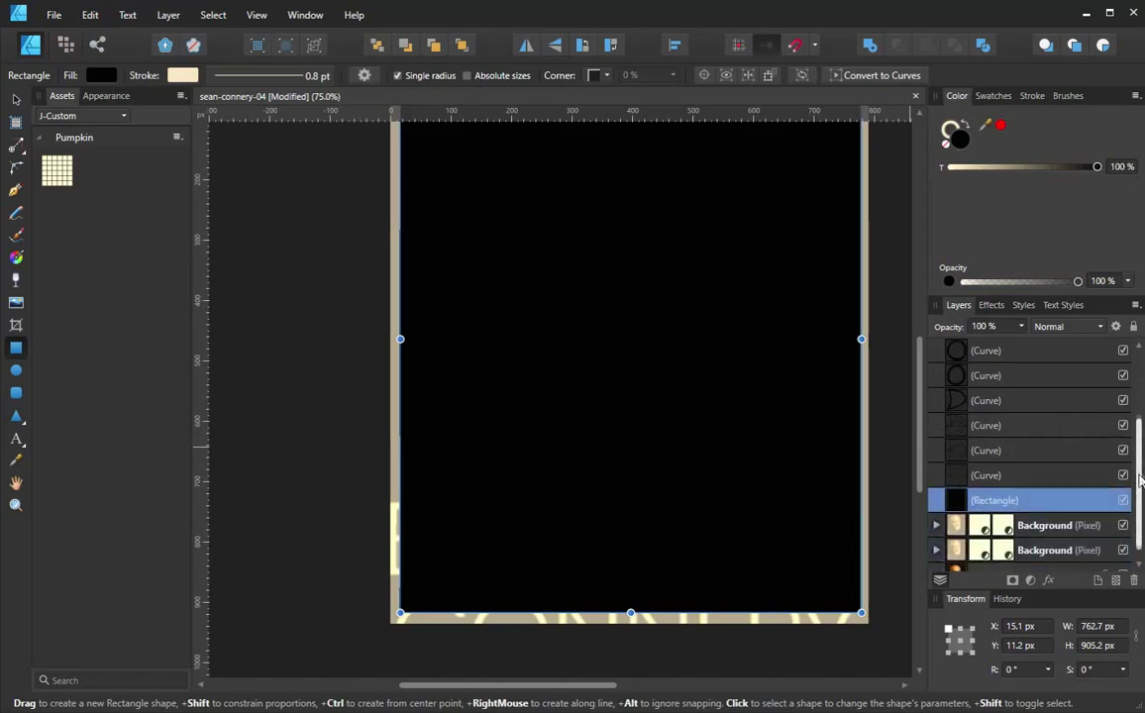
pyautogui.scroll(-1, 1140, 477)
pyautogui.click(1123, 477)
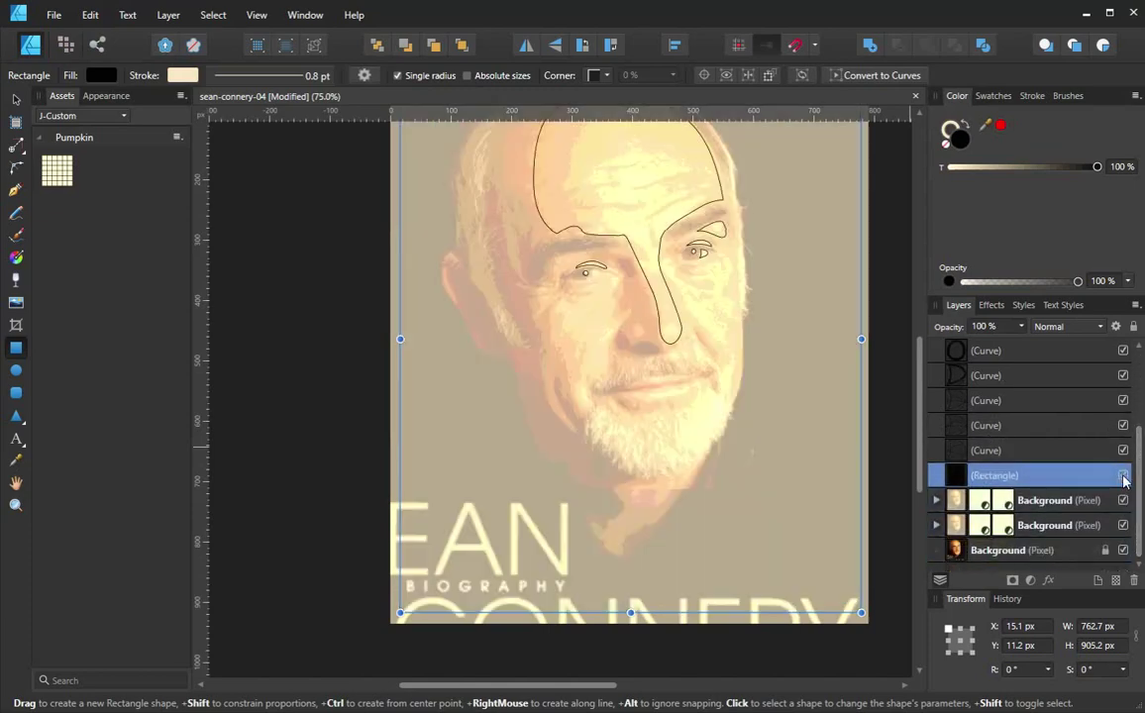
pyautogui.click(1123, 476)
pyautogui.click(1123, 476)
pyautogui.click(1123, 476)
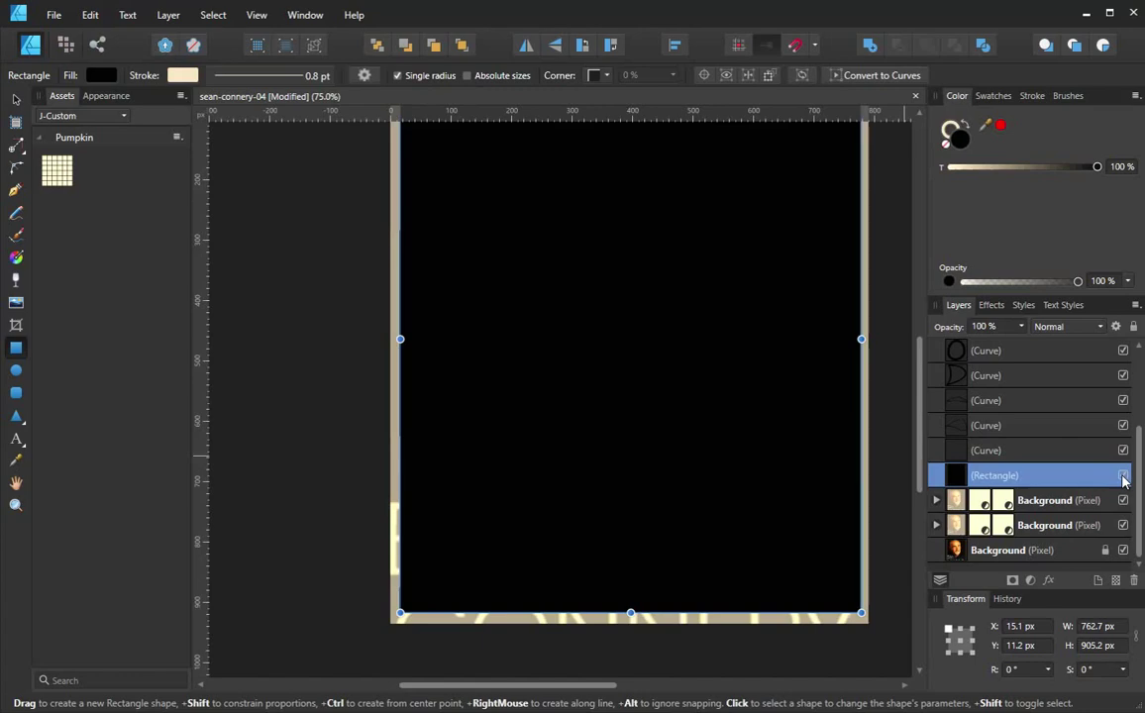
pyautogui.click(1123, 477)
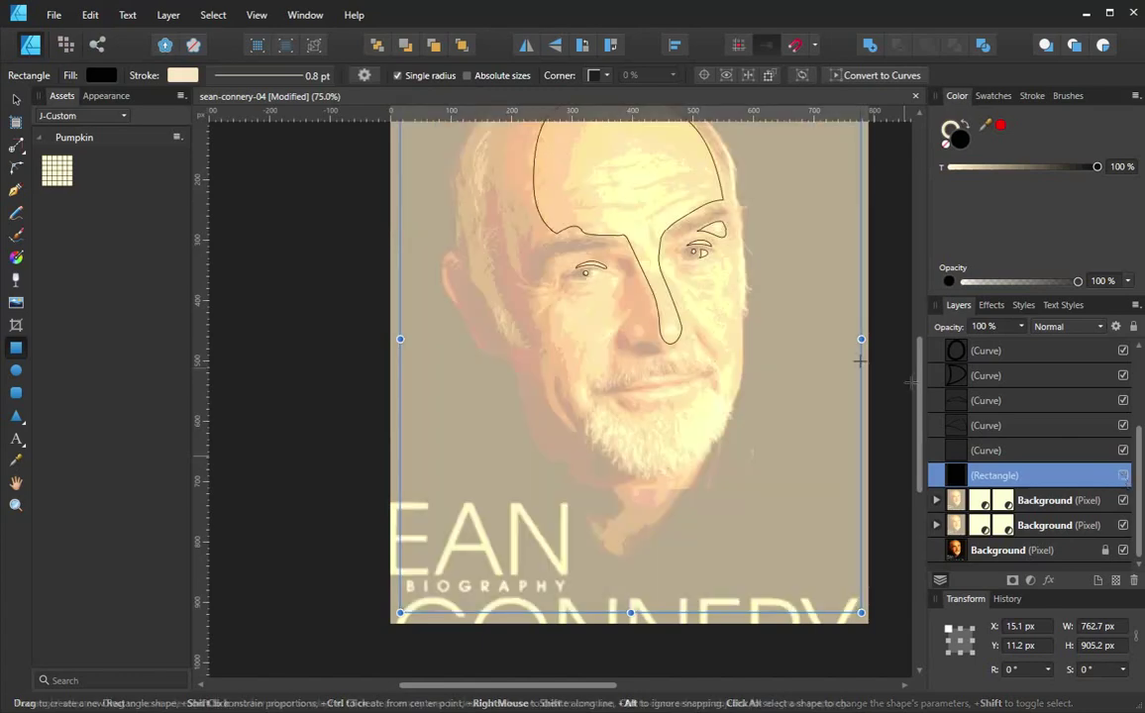
pyautogui.moveTo(740, 351); pyautogui.dragTo(715, 411)
# Select the traced curve layers above the rectangle one at a time to check which facial outline each holds
pyautogui.click(1042, 472)
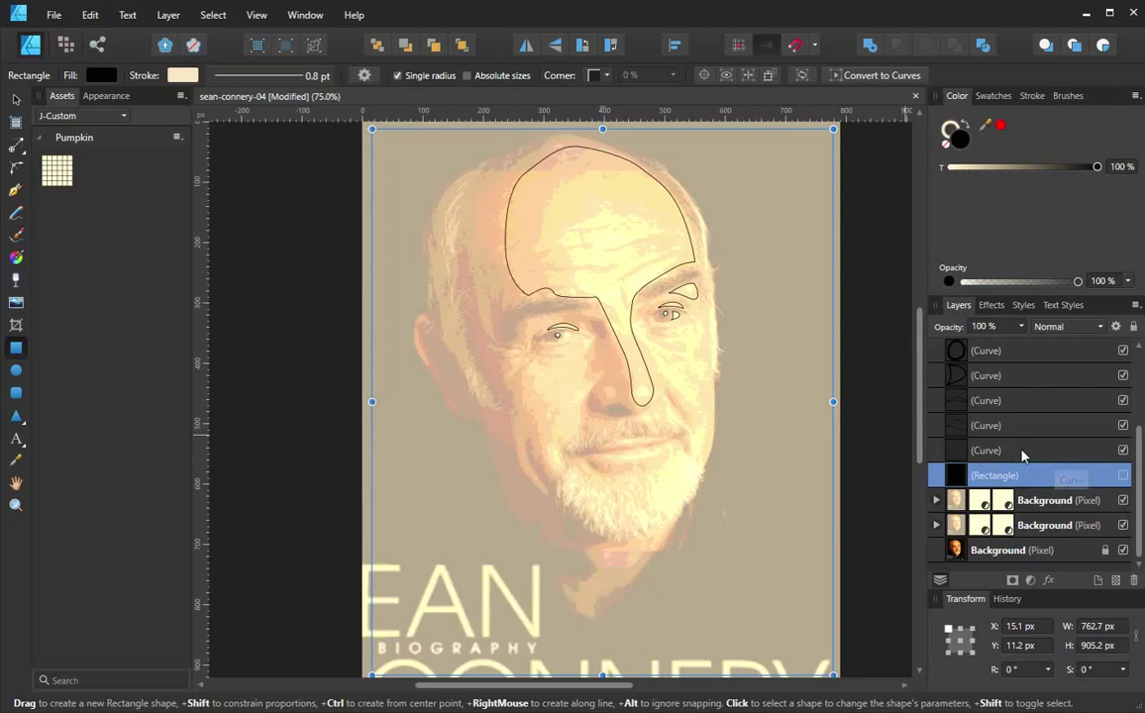
pyautogui.click(1023, 452)
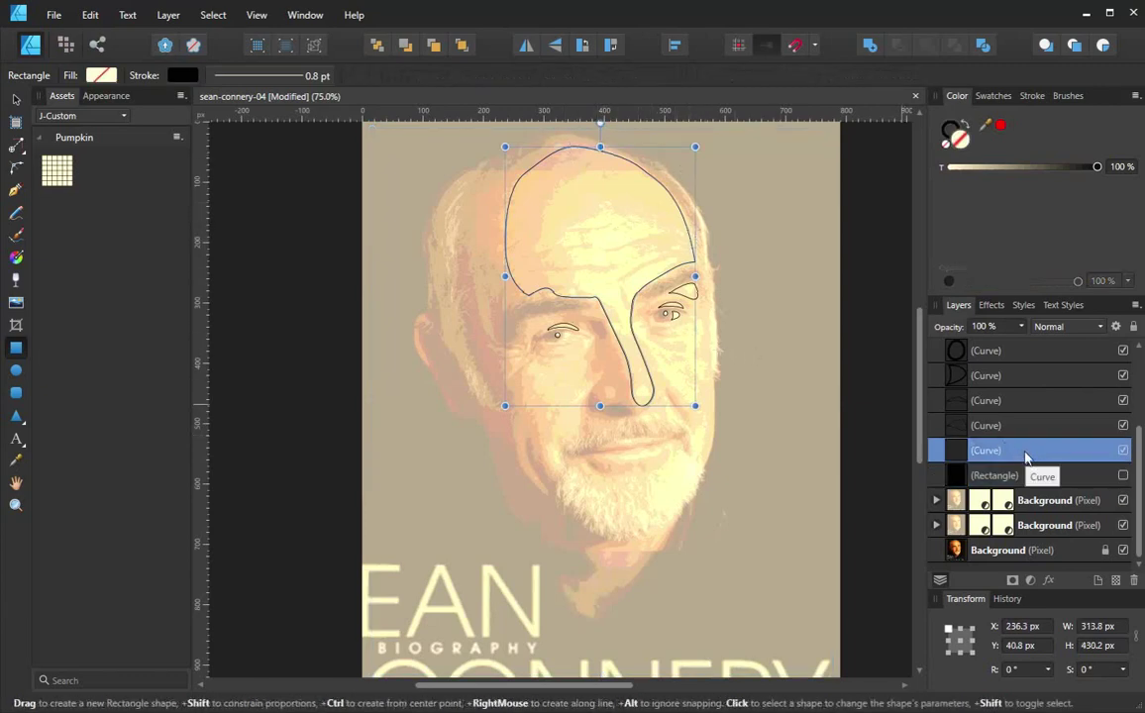
pyautogui.click(1027, 426)
pyautogui.click(1030, 400)
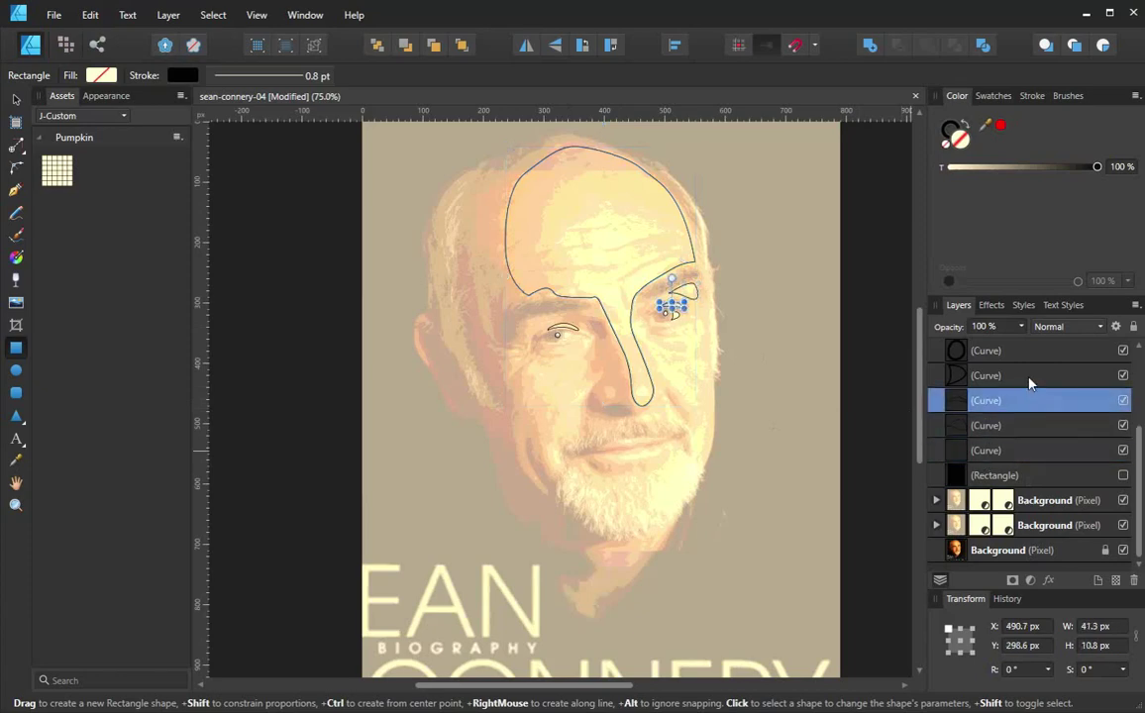
pyautogui.click(1029, 377)
pyautogui.click(1027, 360)
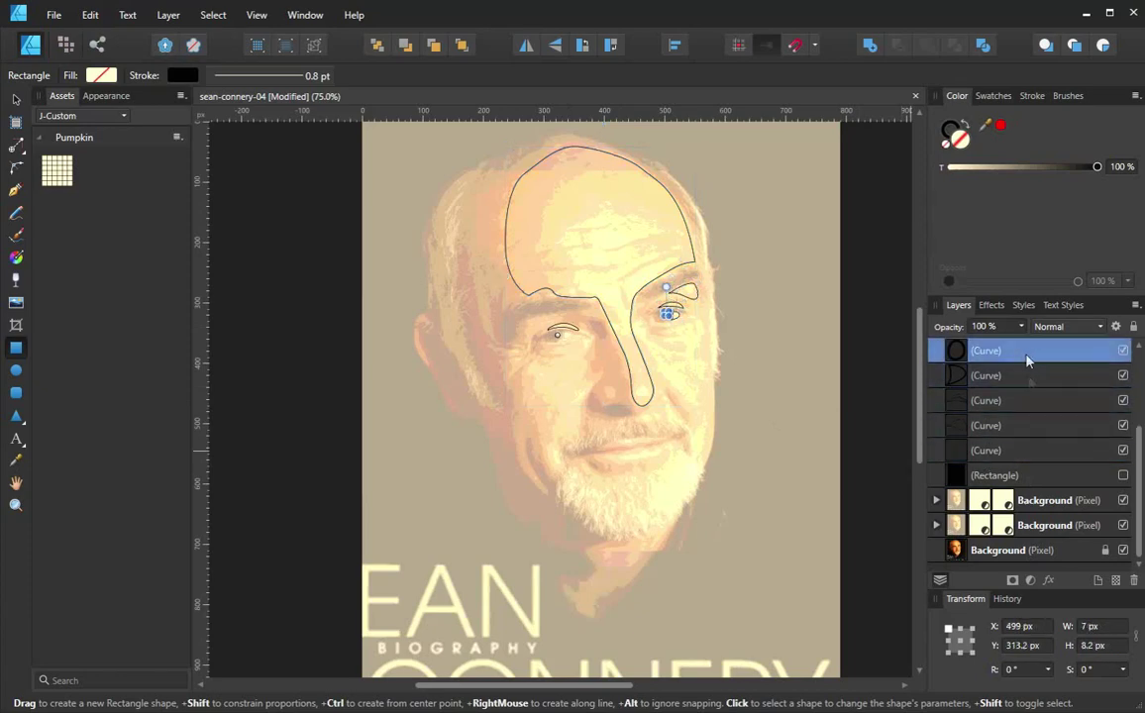
# Select all traced curve layers above the rectangle and merge them into one Curves object with the Add operation
pyautogui.scroll(3, 1035, 419)
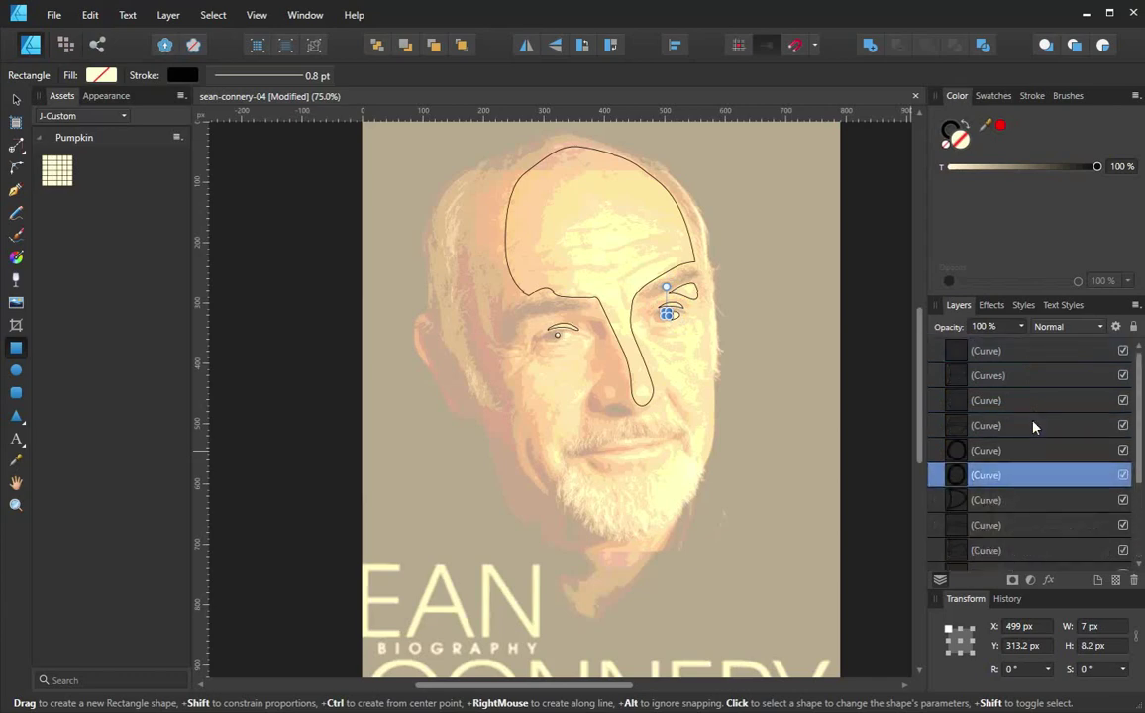
pyautogui.click(1029, 355)
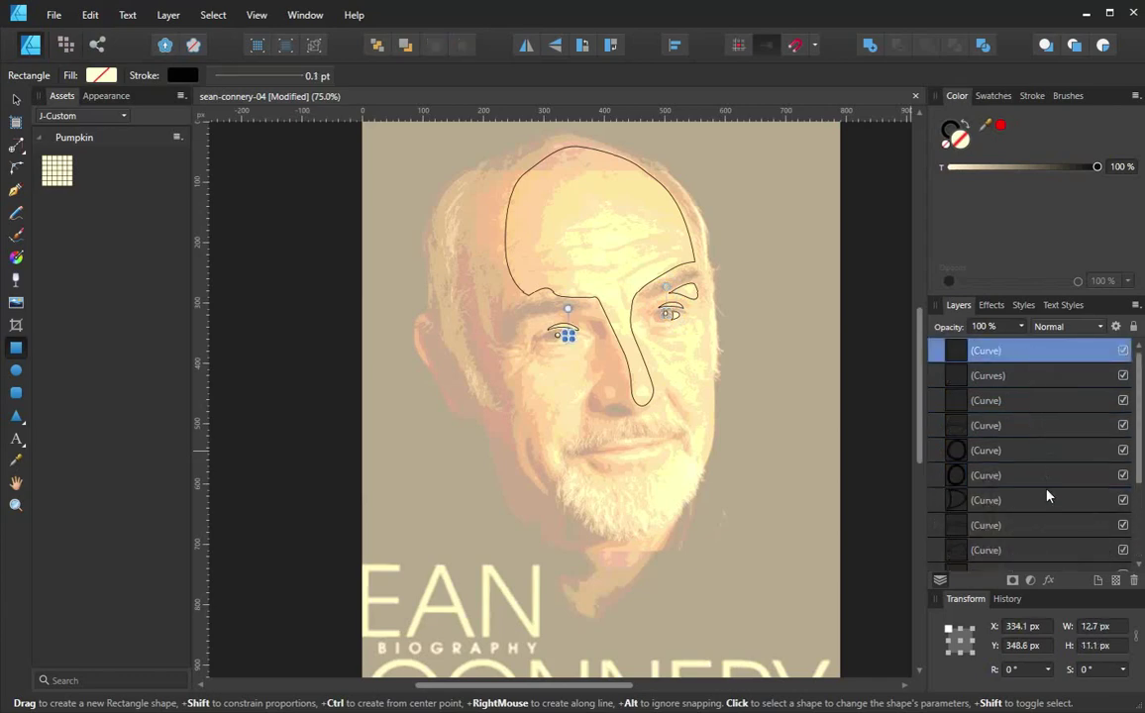
pyautogui.scroll(-3, 1033, 416)
pyautogui.keyDown('shift'); pyautogui.click(1029, 452); pyautogui.keyUp('shift')
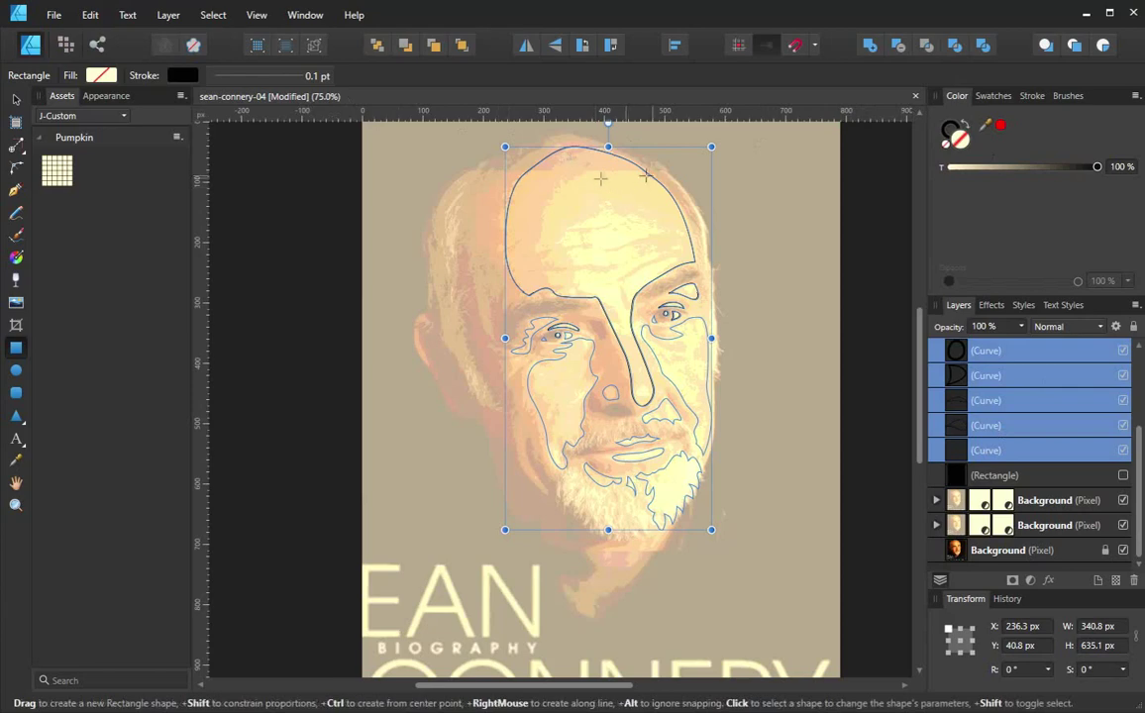
pyautogui.click(870, 47)
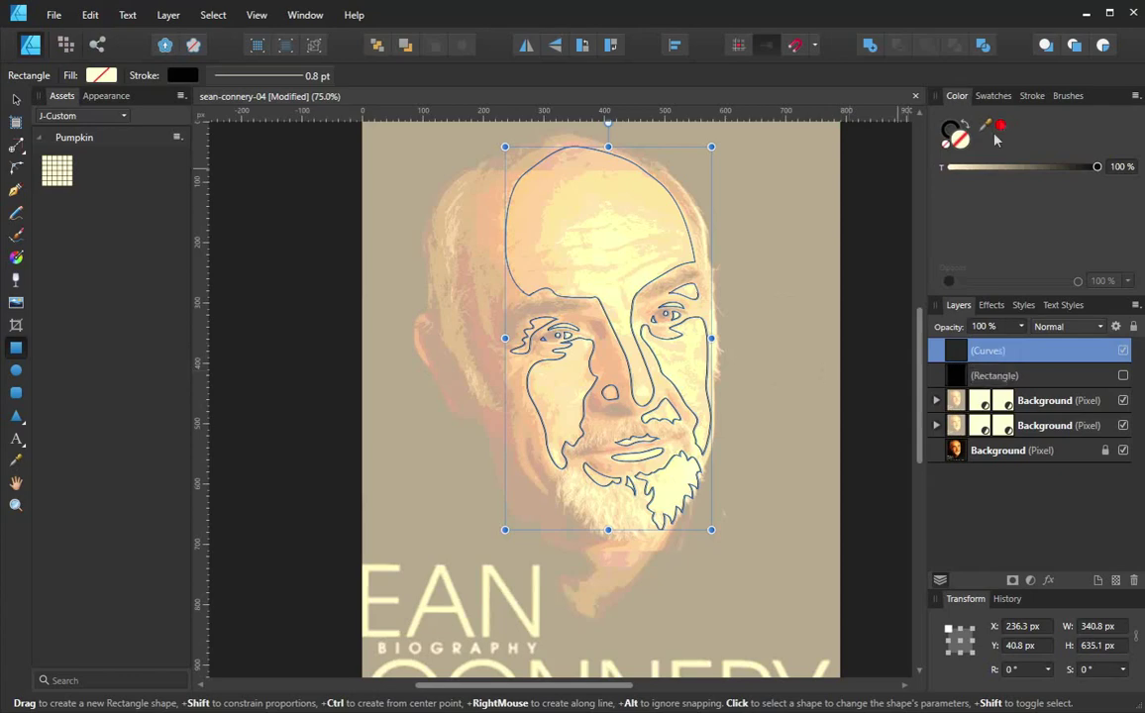
# Set the merged curves' stroke width to 0 pt
pyautogui.click(1032, 96)
pyautogui.click(1116, 145)
pyautogui.write('0')
pyautogui.press('Return')
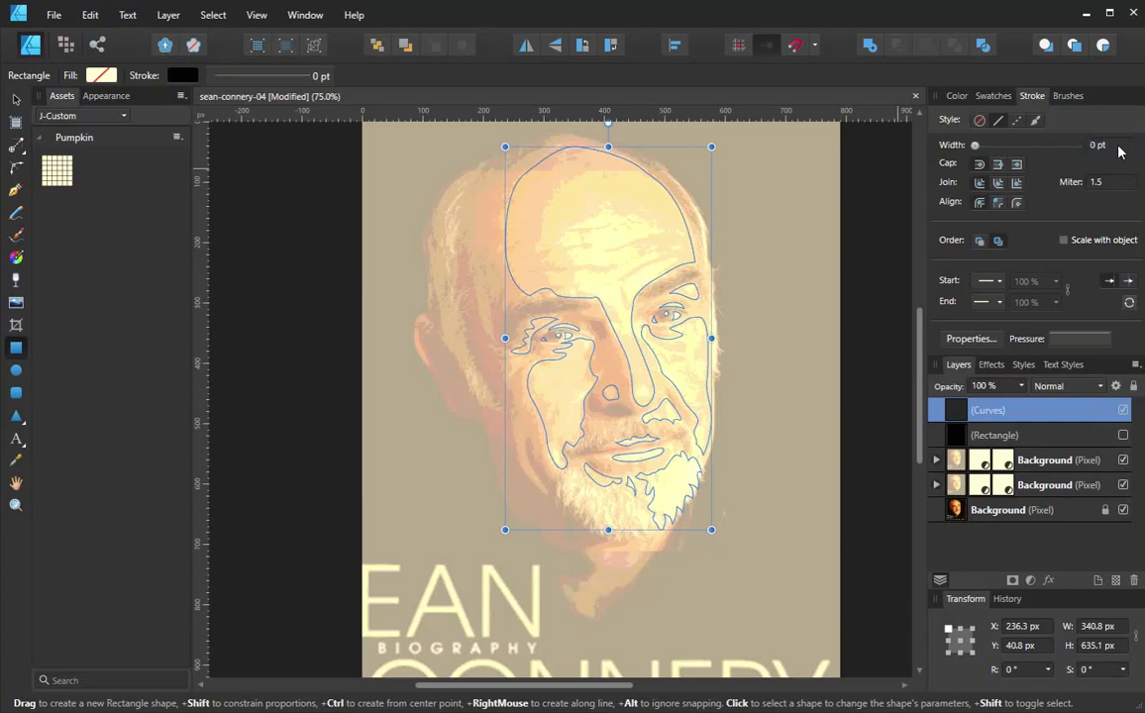
# Swap the merged curves' fill and stroke colours and set the fill tint to 0 % for a pale cream fill
pyautogui.click(956, 96)
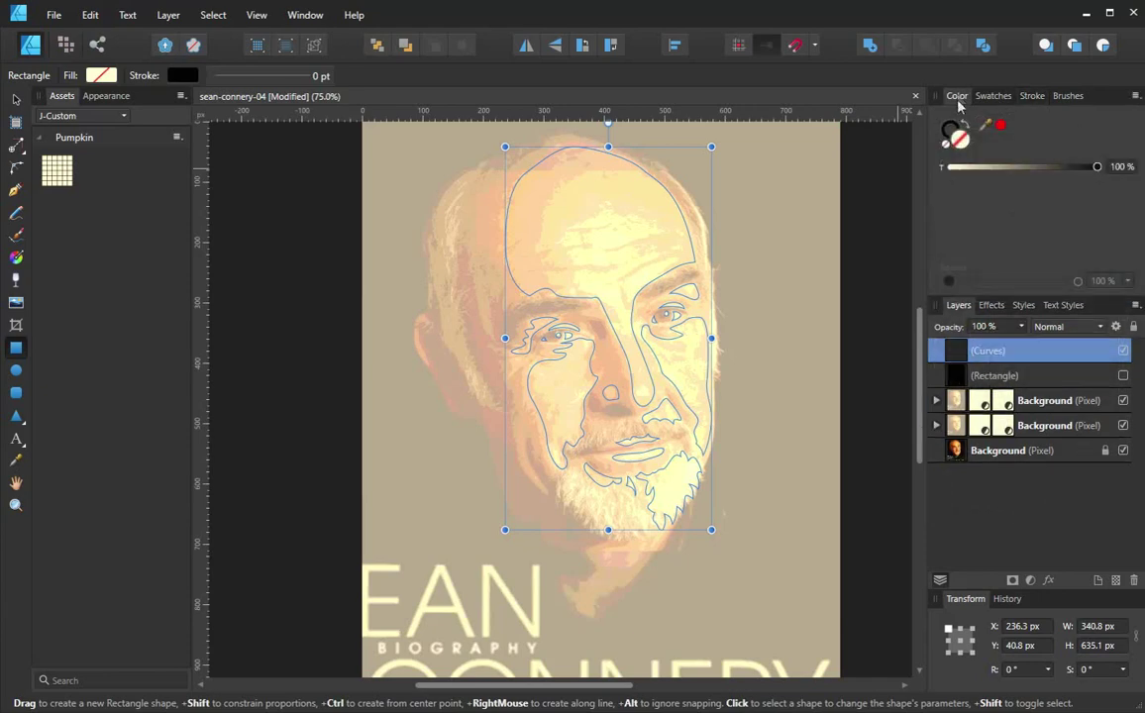
pyautogui.click(970, 128)
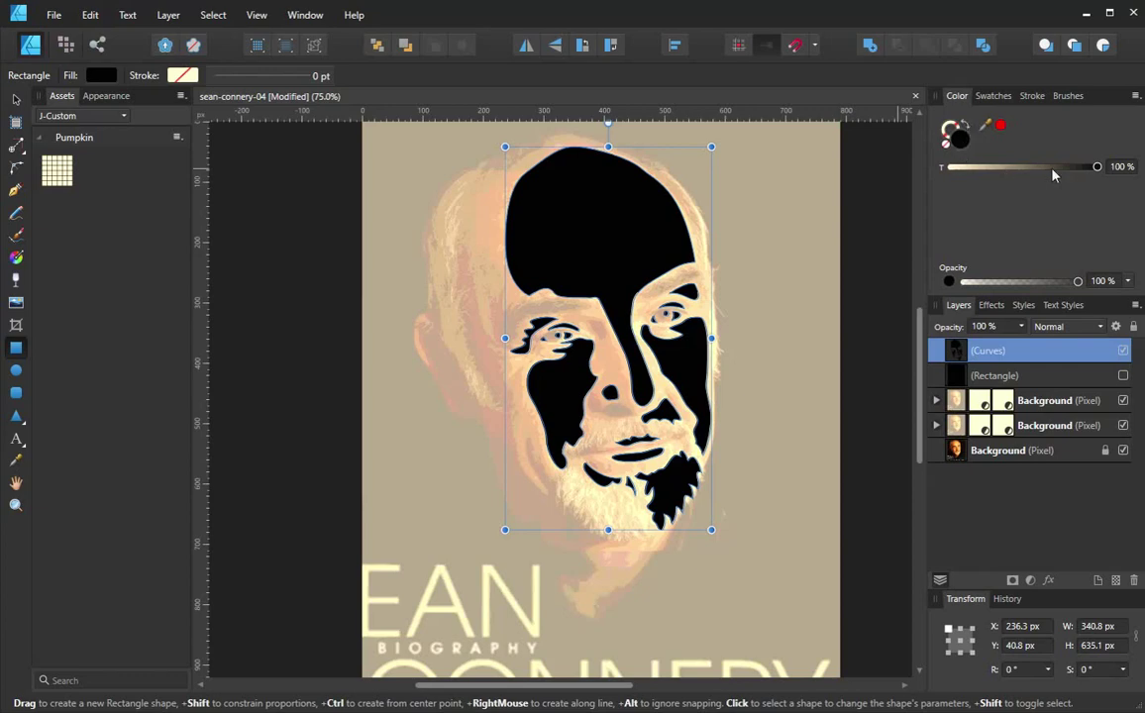
pyautogui.moveTo(1097, 169); pyautogui.dragTo(951, 168)
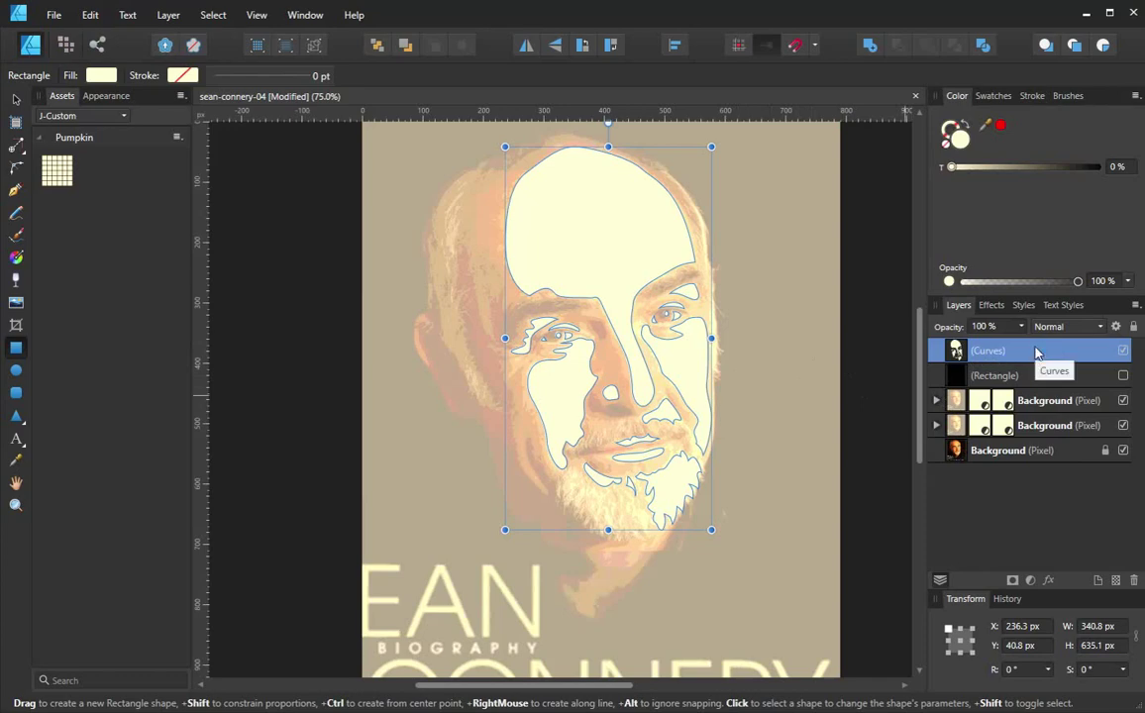
# Show the black rectangle behind the filled face curves and switch to the Move tool
pyautogui.click(1123, 376)
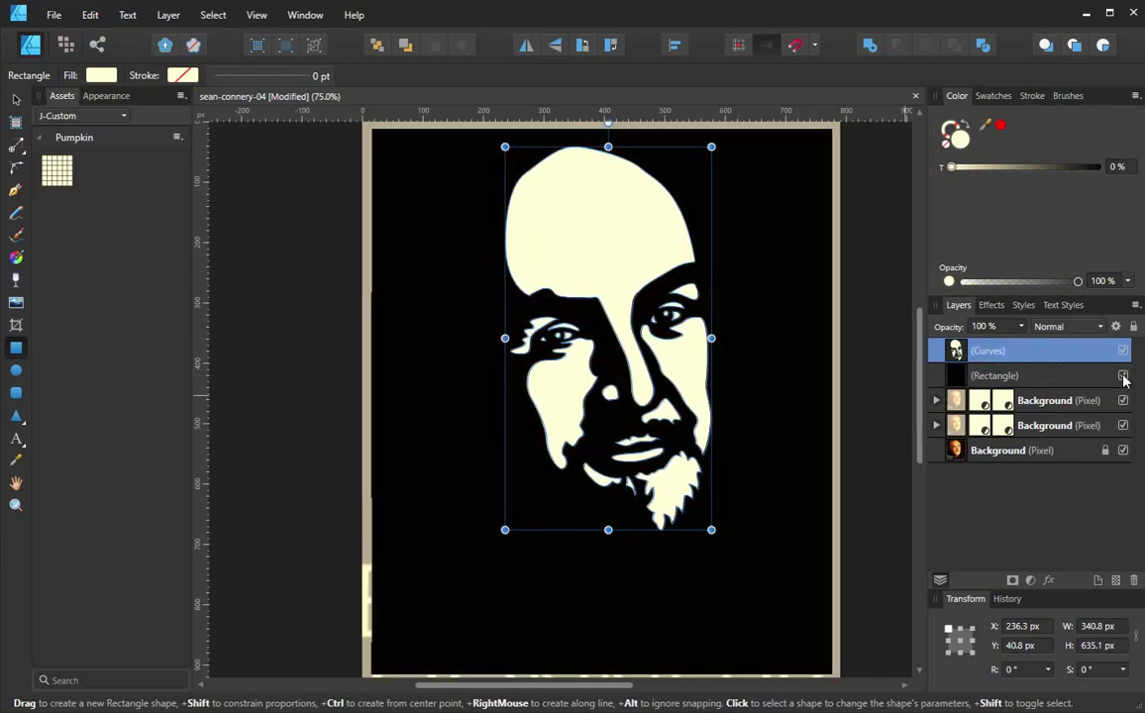
pyautogui.click(15, 100)
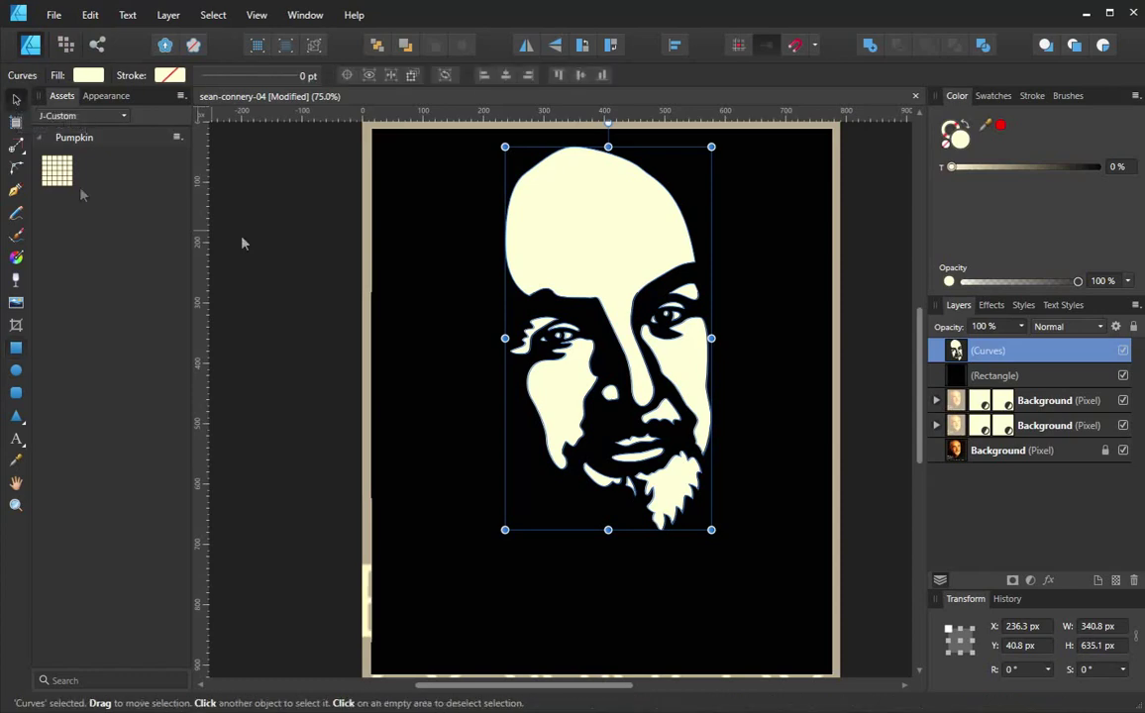
# Hide the curves layer, the black rectangle and the upper posterized Background layer
pyautogui.click(440, 246)
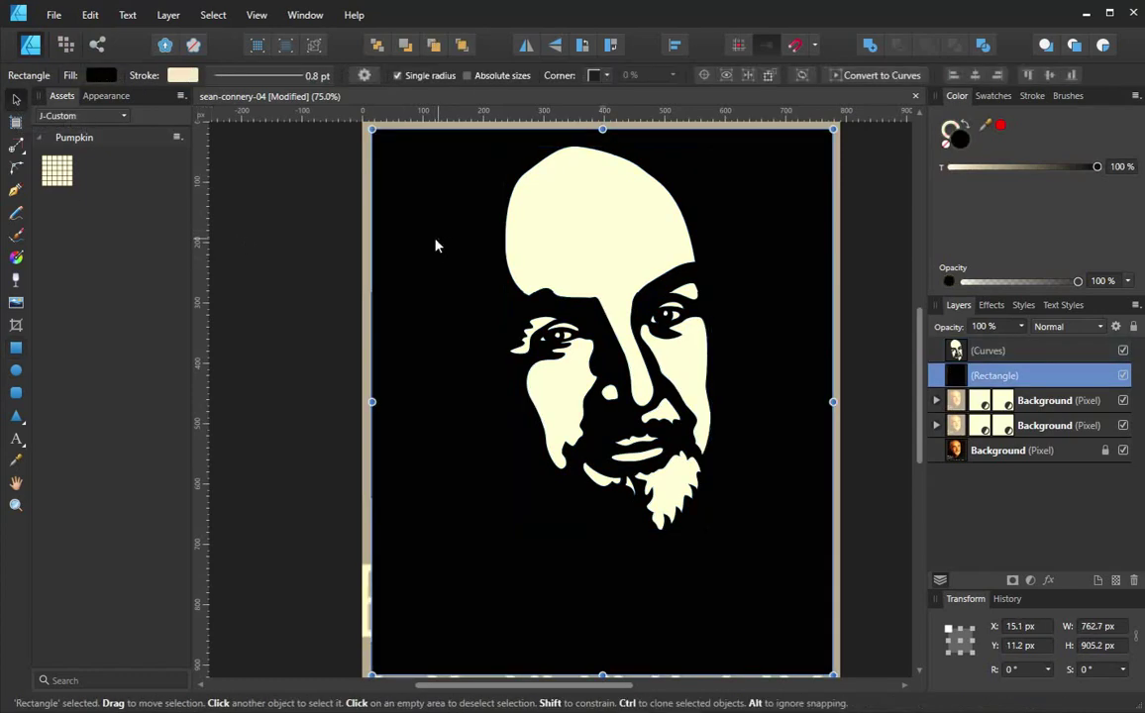
pyautogui.click(330, 251)
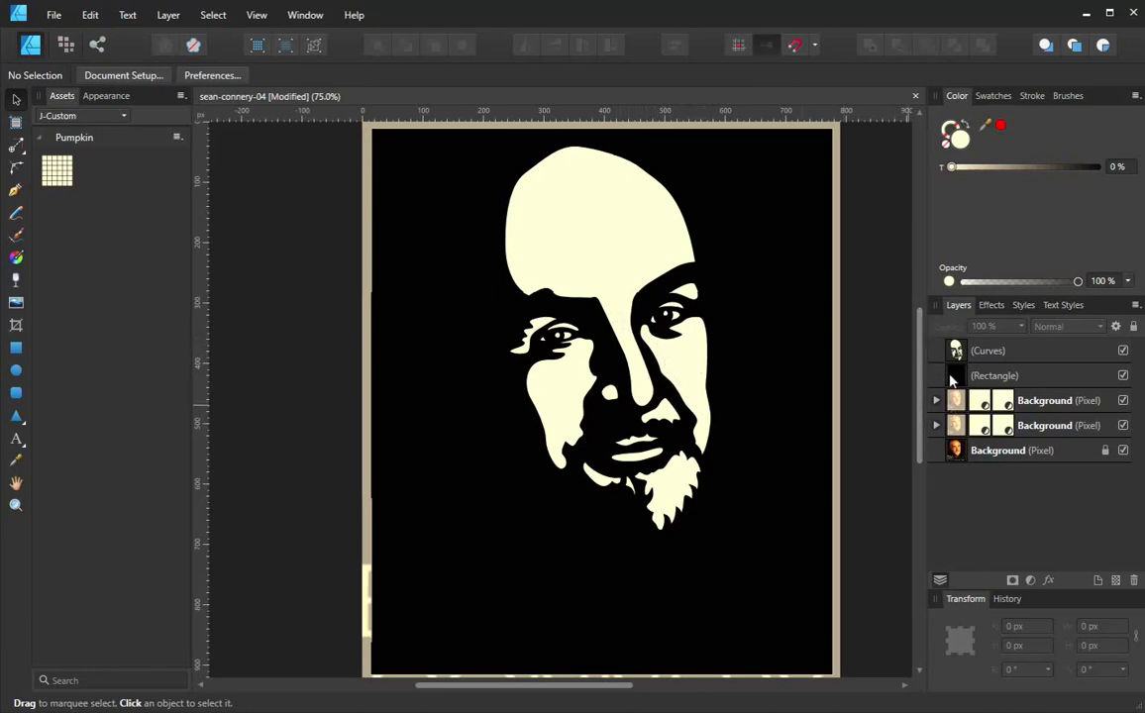
pyautogui.click(1123, 351)
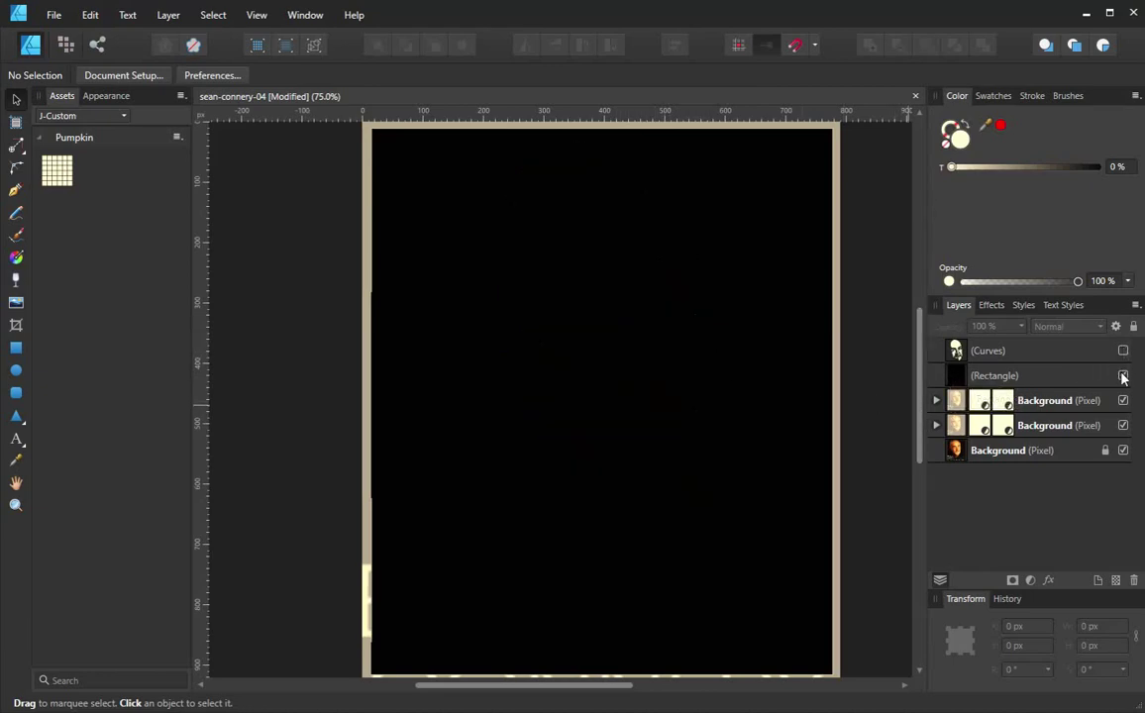
pyautogui.click(1123, 375)
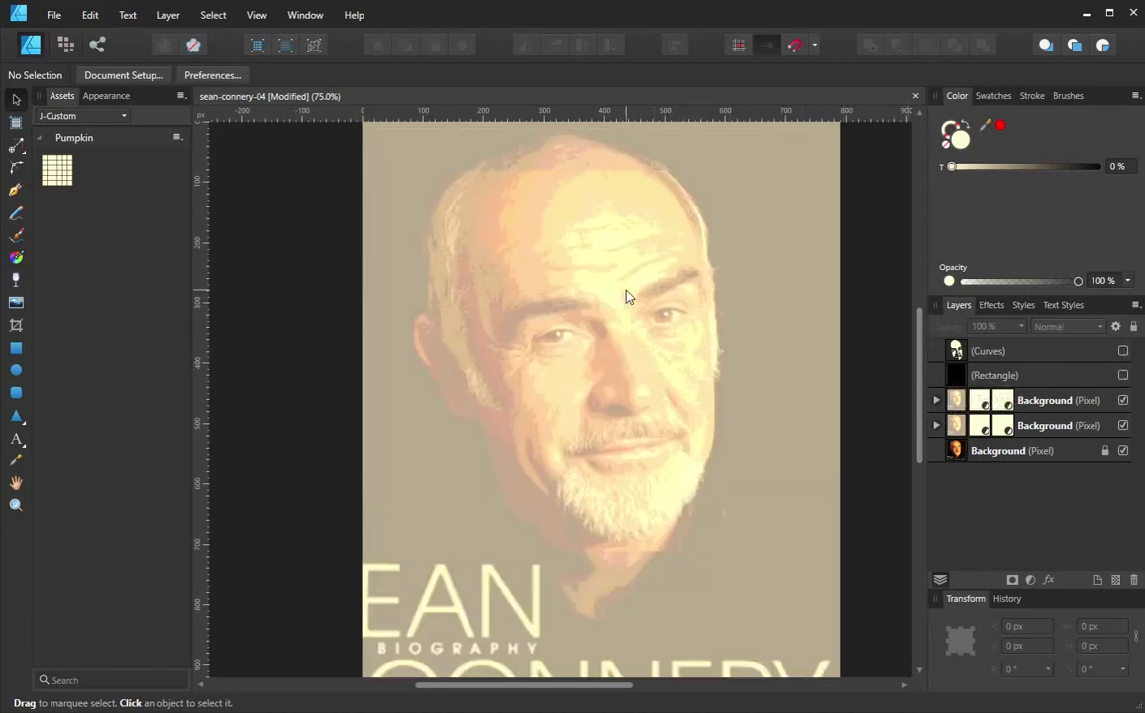
pyautogui.click(1123, 400)
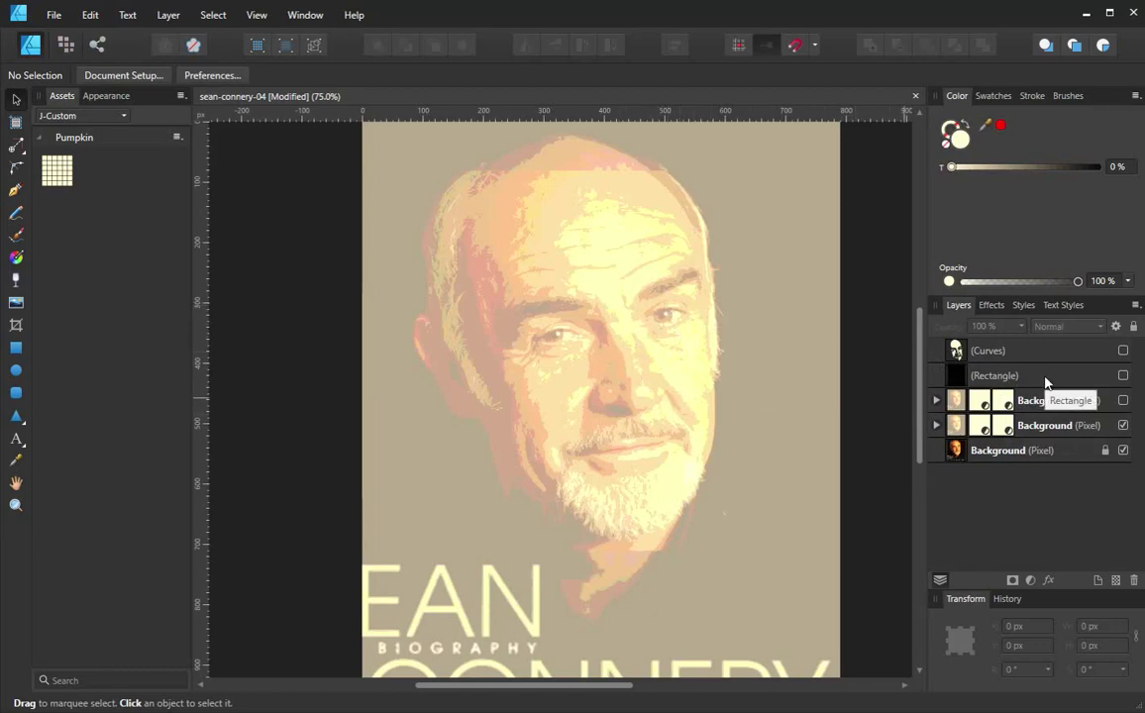
# Preview the cream face curves over the posterized photo and over the black rectangle, with both hidden again at the end
pyautogui.click(1123, 350)
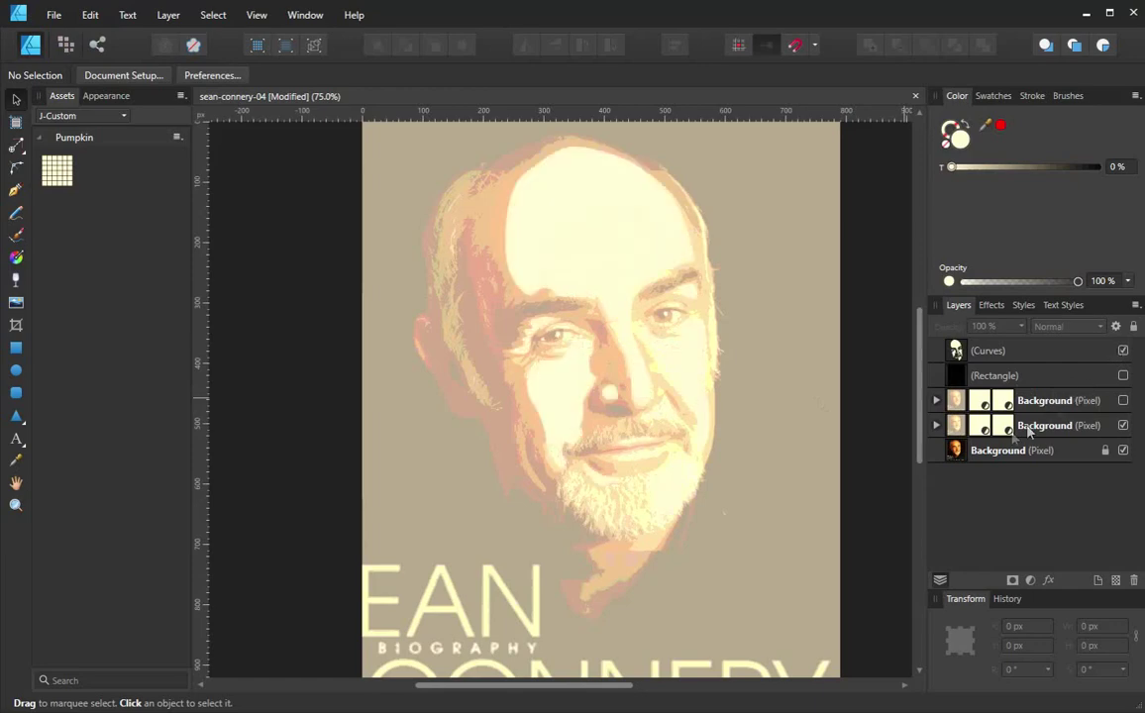
pyautogui.click(1123, 375)
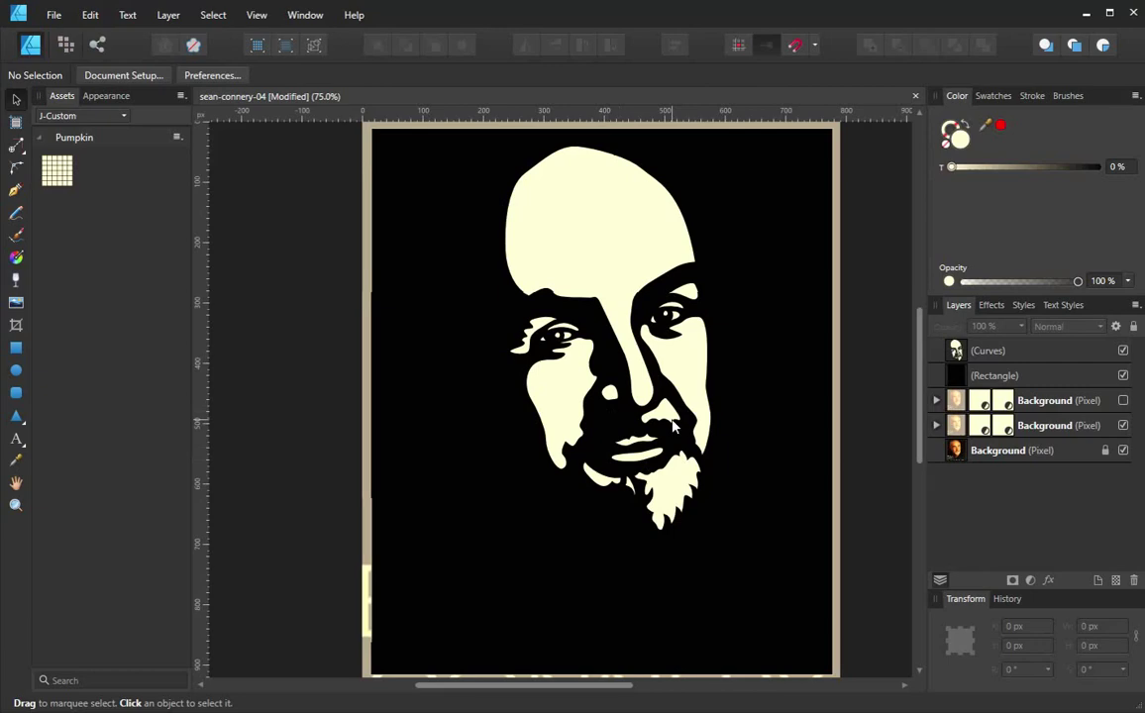
pyautogui.click(1123, 376)
pyautogui.click(1123, 352)
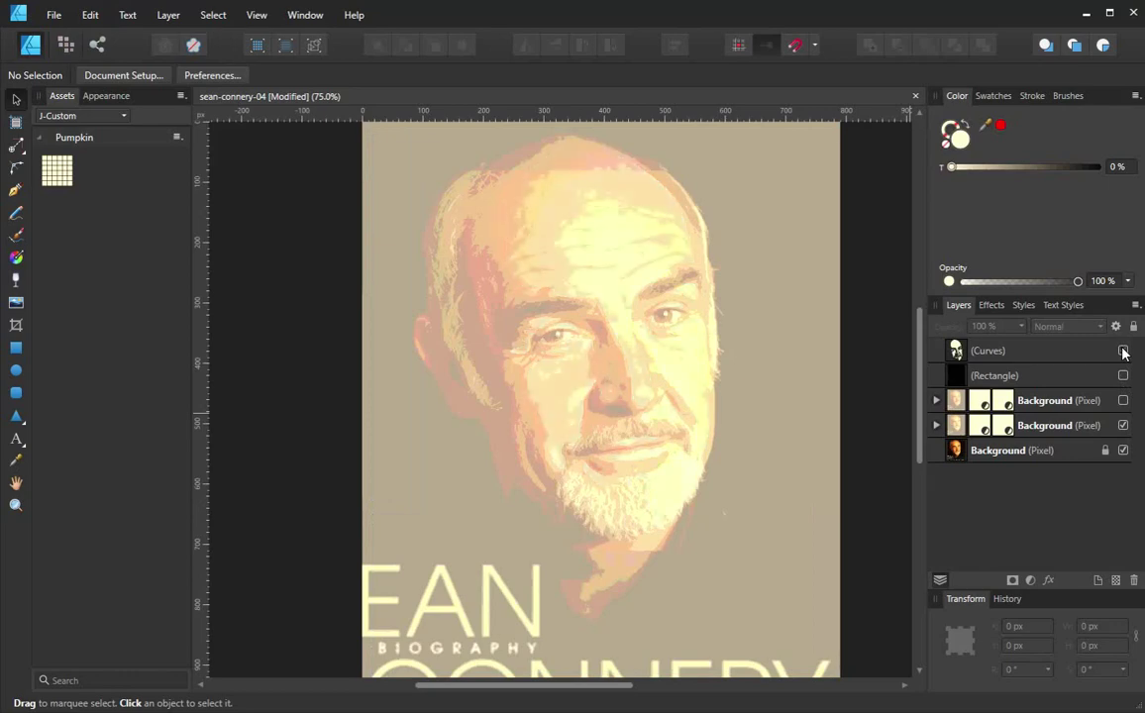
# Select the curves layer and compare the traced areas with the posterized photo by toggling the layer's visibility
pyautogui.click(1038, 351)
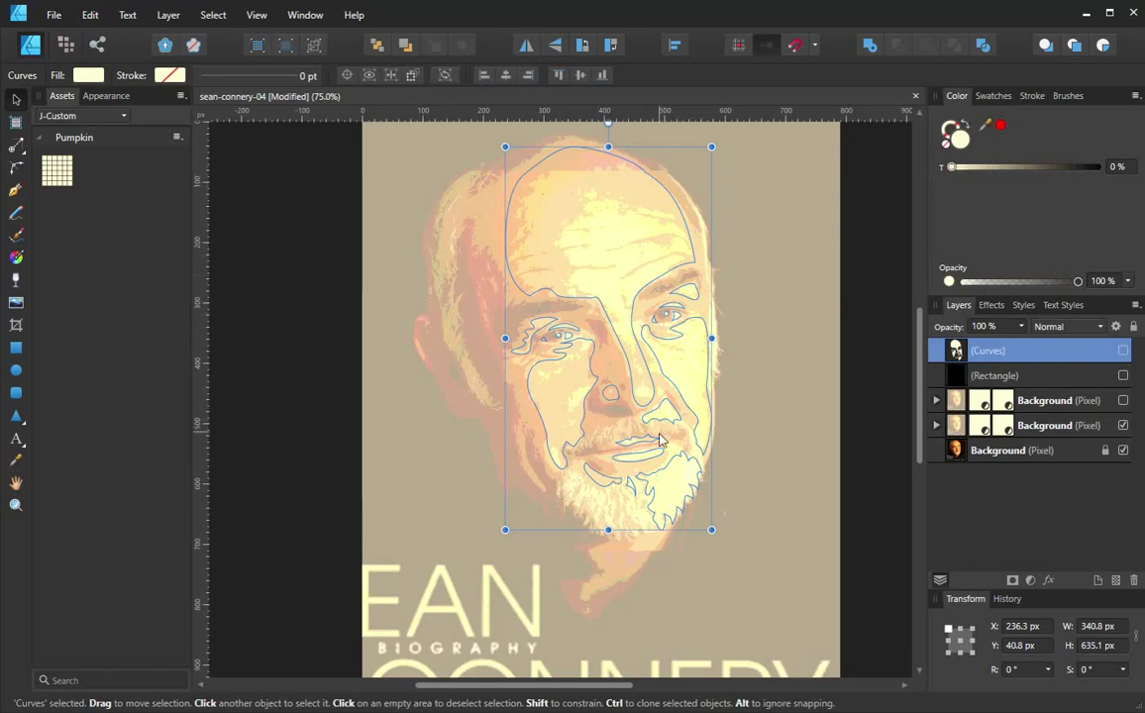
pyautogui.click(1123, 350)
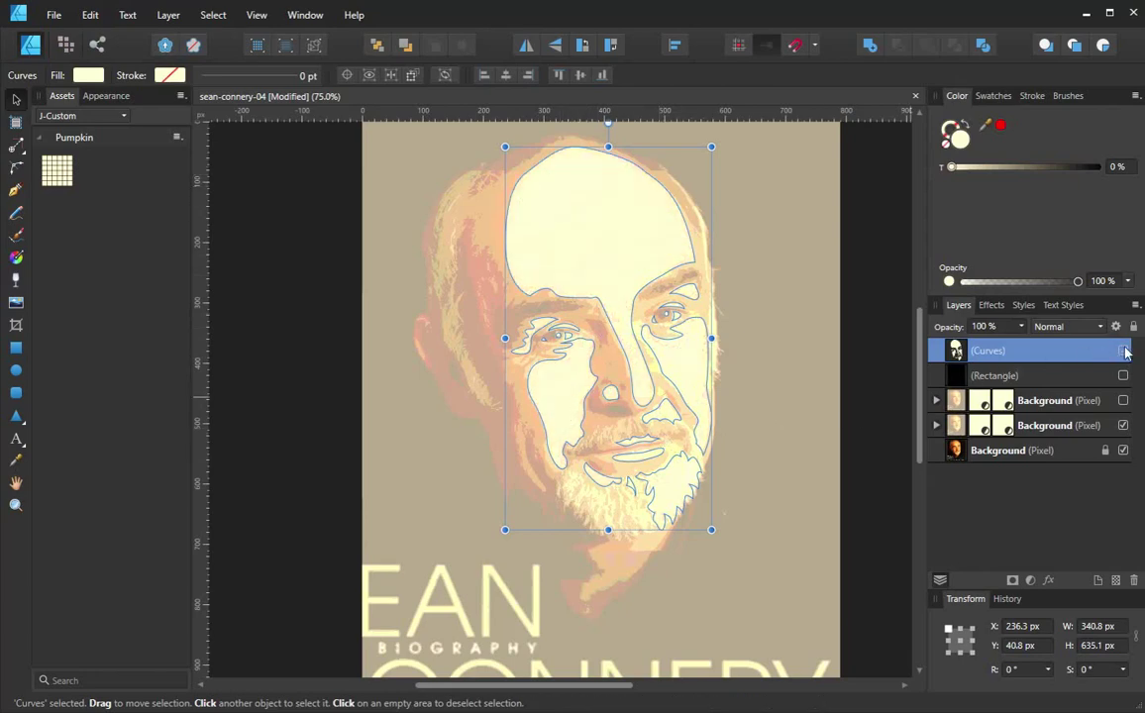
pyautogui.click(1125, 351)
pyautogui.click(1124, 350)
pyautogui.click(1124, 350)
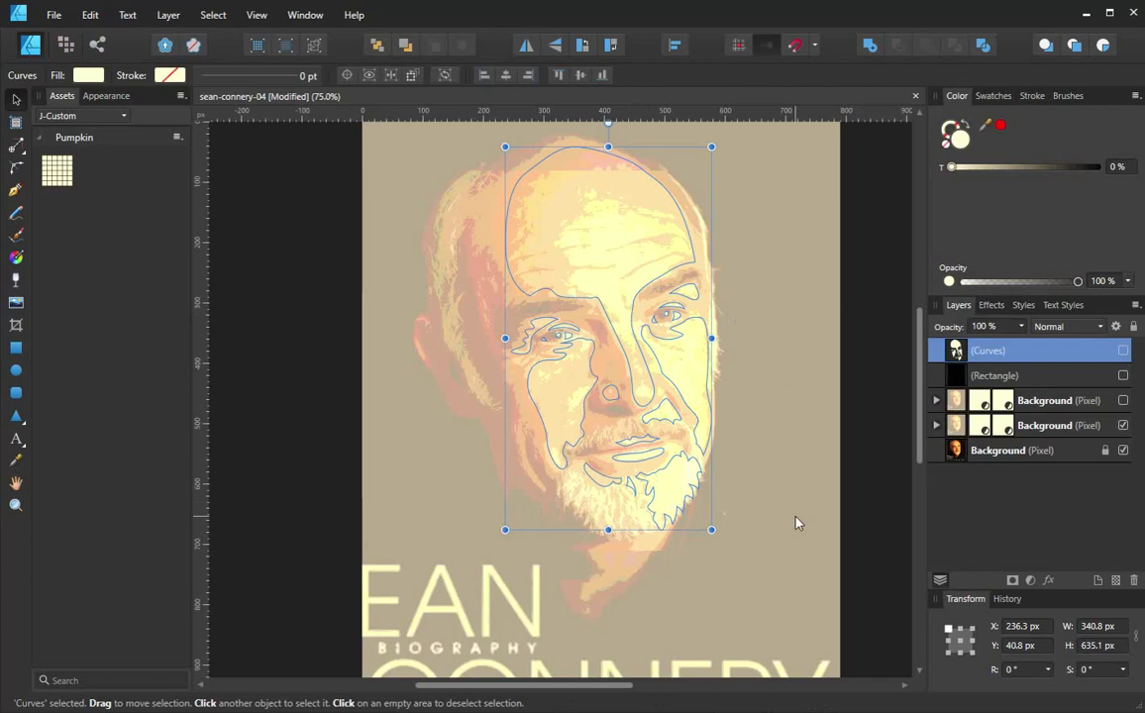
pyautogui.click(631, 574)
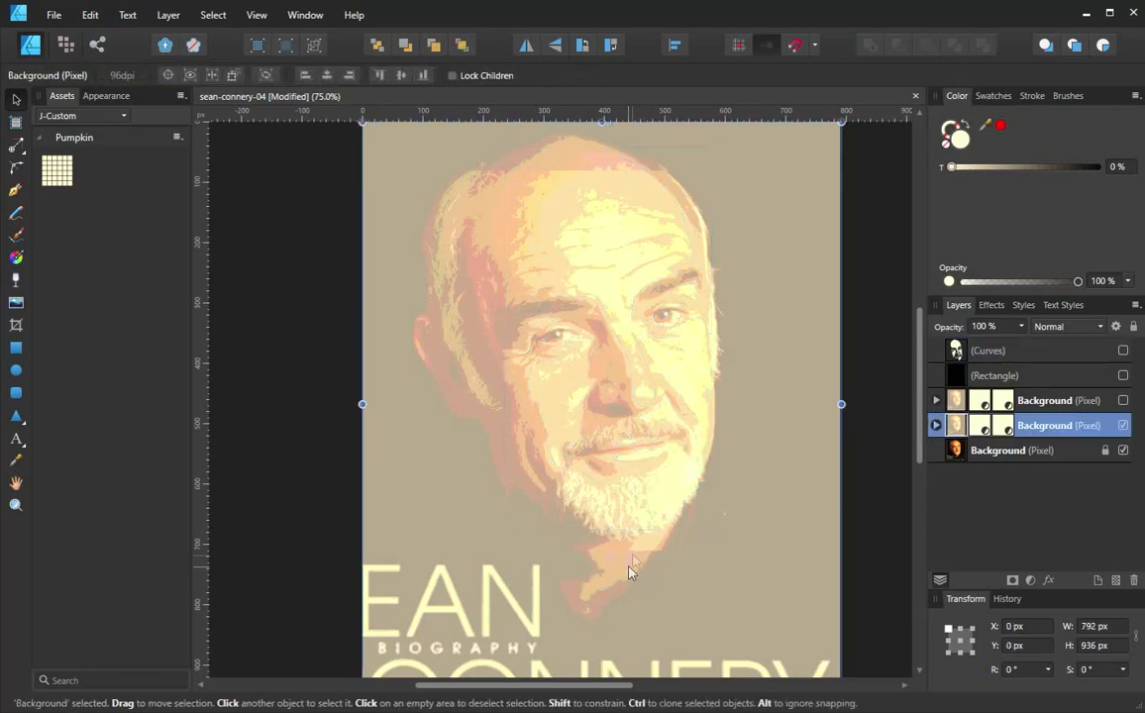
# With the curves layer selected, draw a closed, pointed beard tuft at the bottom of the chin using the Pen tool
pyautogui.click(1017, 363)
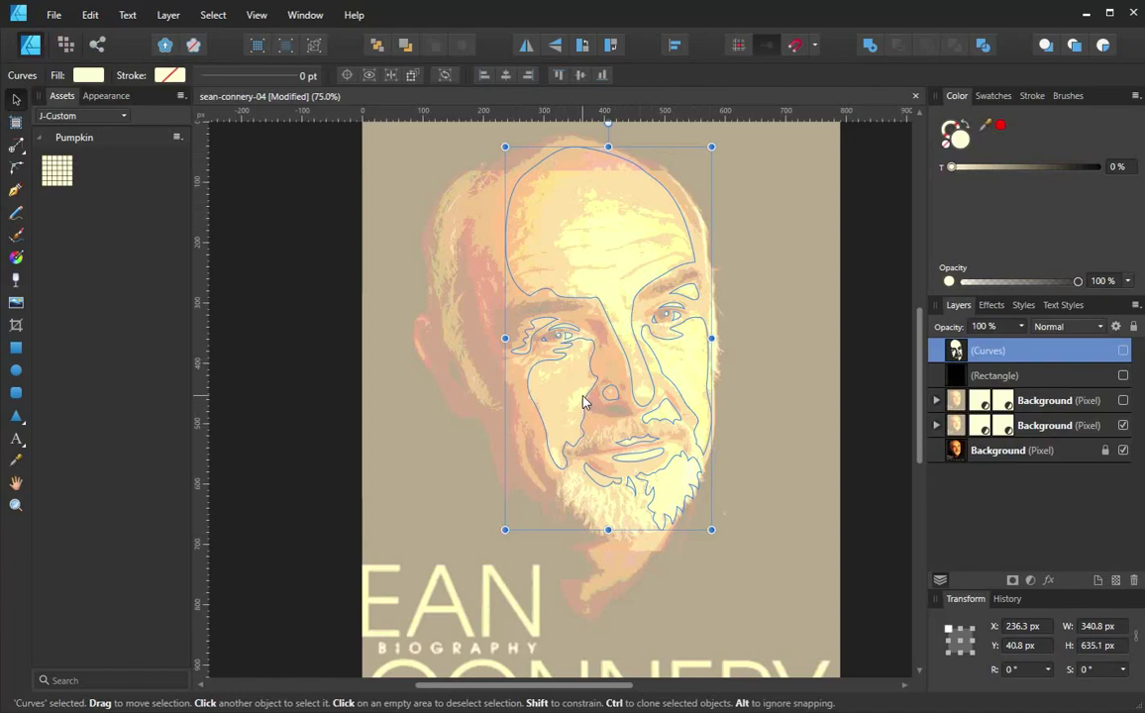
pyautogui.press('p')
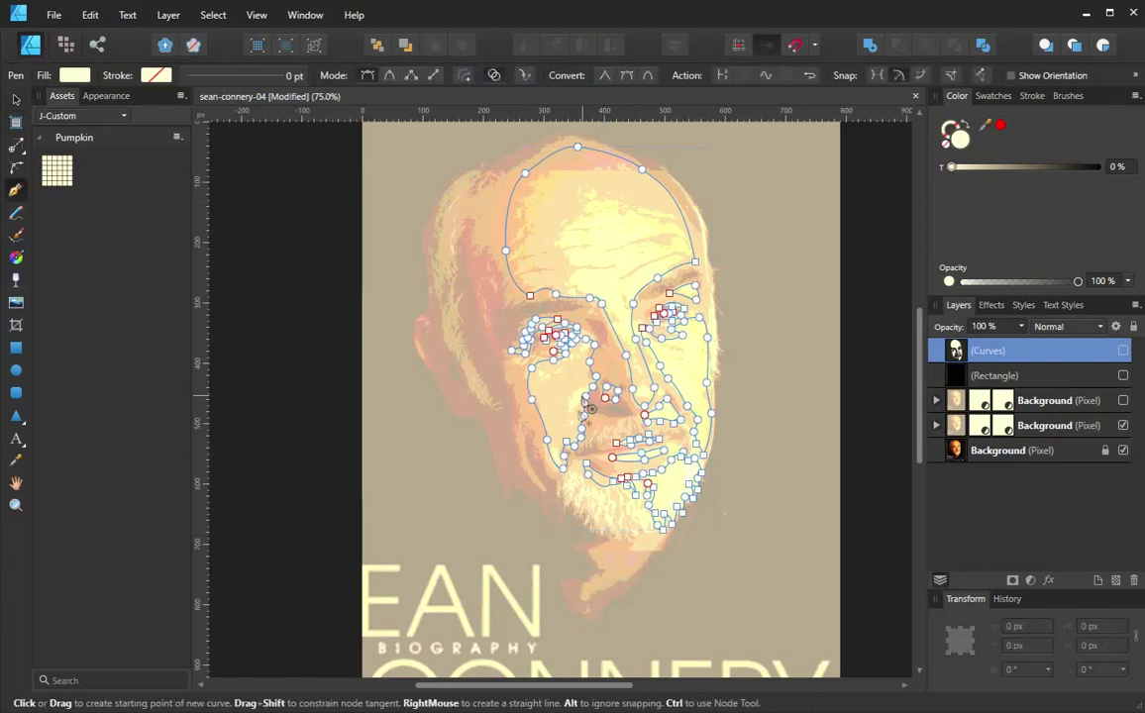
pyautogui.hotkey('ctrl', 'space')
pyautogui.click(615, 514)
pyautogui.click(614, 511)
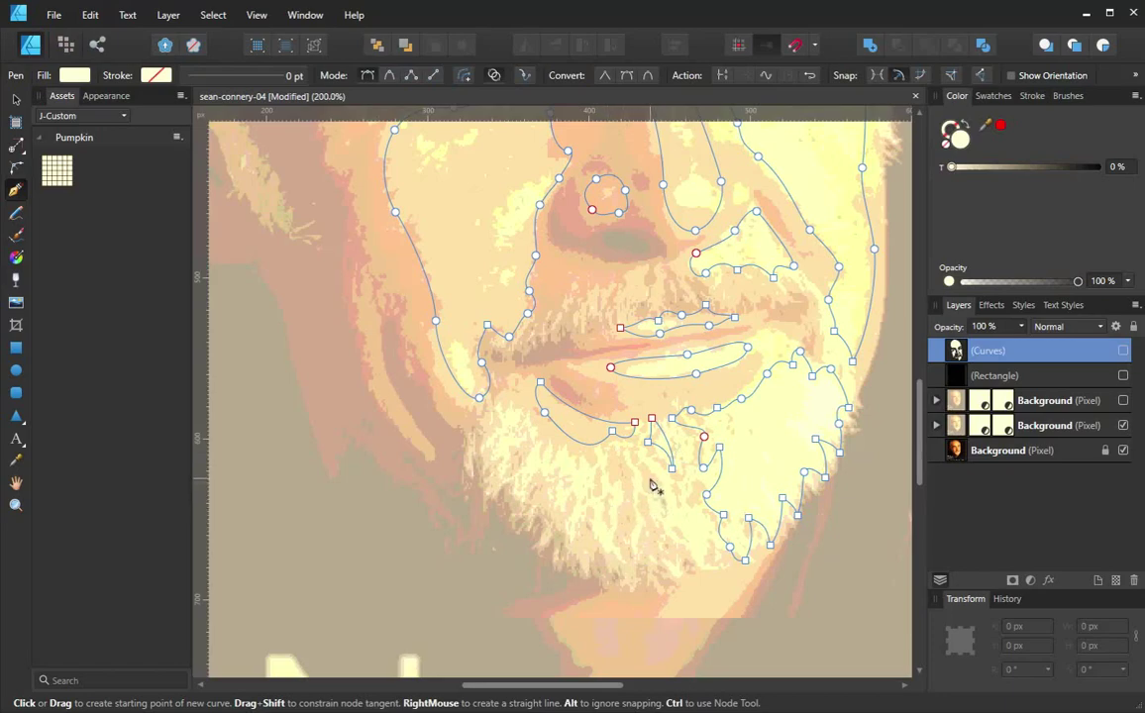
pyautogui.moveTo(681, 509); pyautogui.dragTo(681, 504)
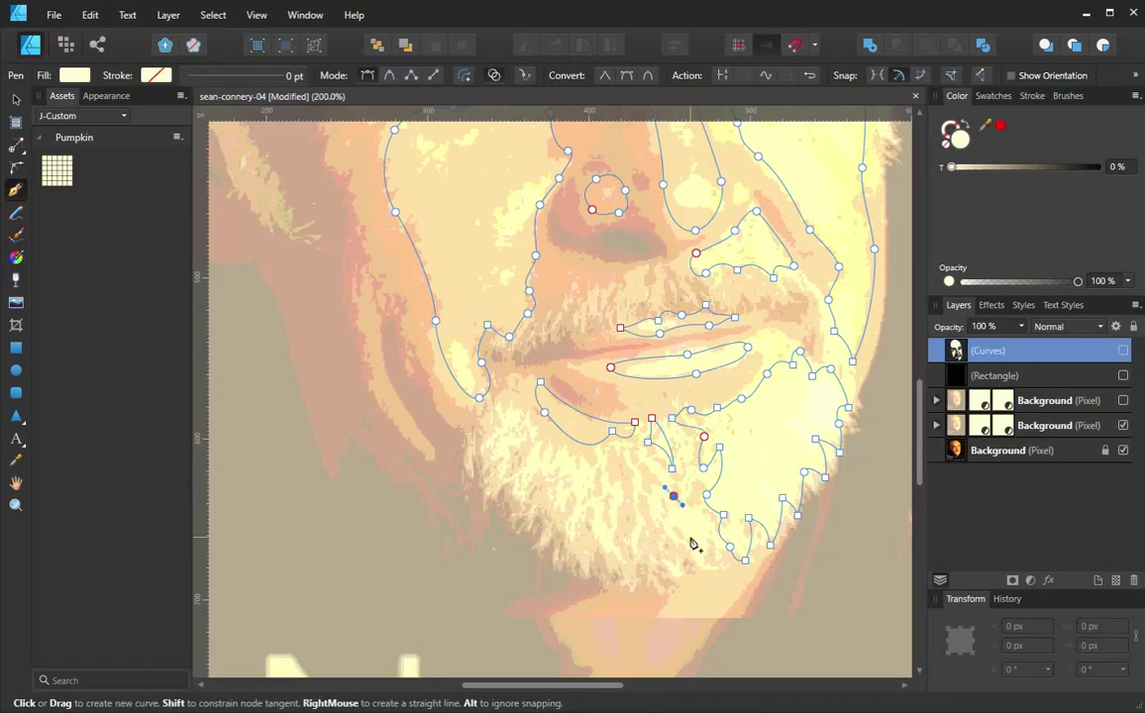
pyautogui.click(679, 535)
pyautogui.click(701, 571)
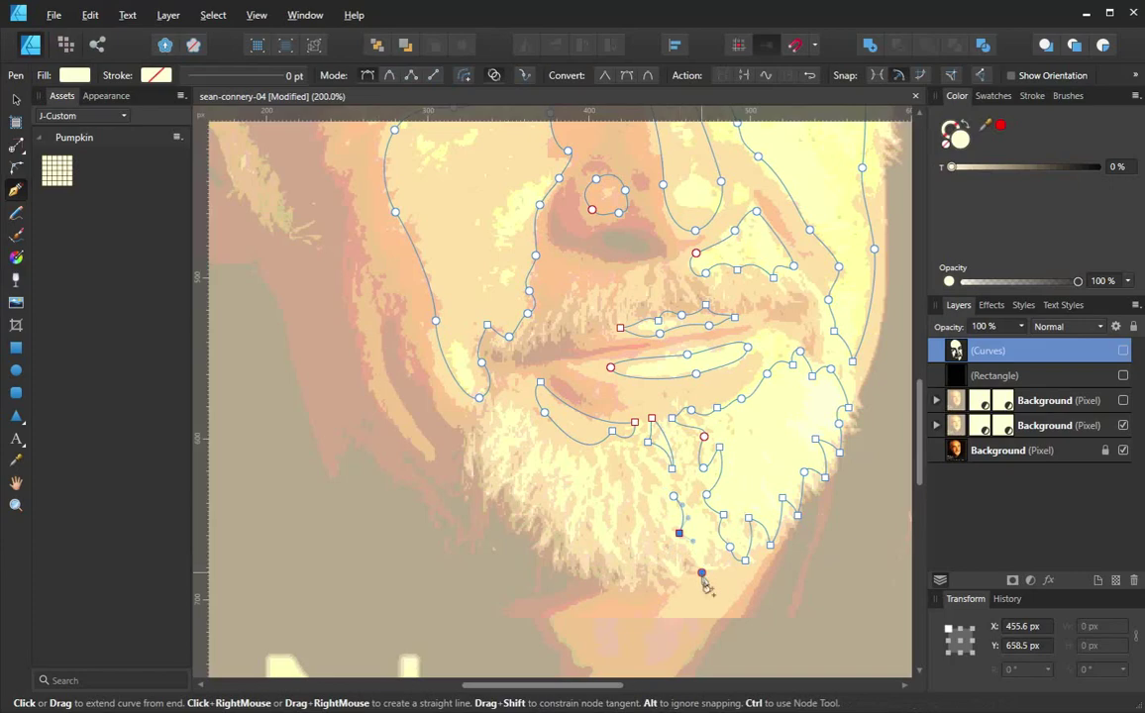
pyautogui.click(658, 556)
pyautogui.click(664, 592)
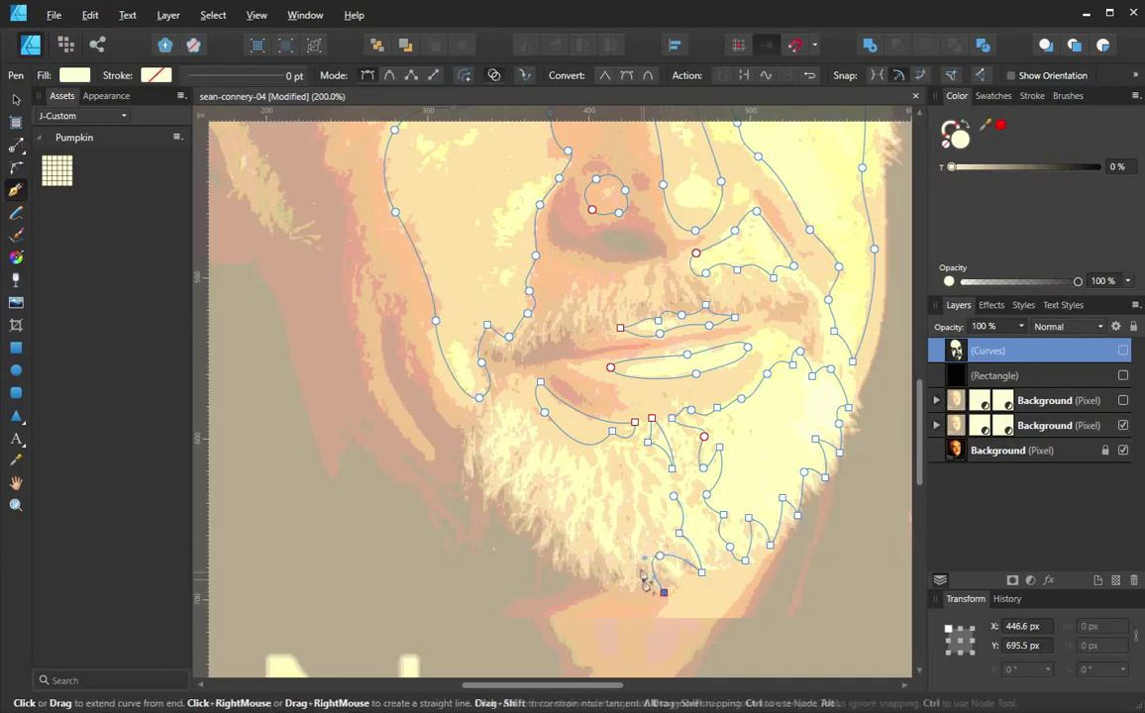
pyautogui.click(650, 535)
pyautogui.click(672, 495)
# Draw a small closed crescent-shaped tuft in the beard, just left of the chin tuft and below the lower lip
pyautogui.click(626, 461)
pyautogui.click(629, 516)
pyautogui.click(605, 496)
pyautogui.click(626, 462)
# Draw a closed two-pointed tuft along the left edge of the beard, below the corner of the mouth
pyautogui.moveTo(512, 427); pyautogui.dragTo(522, 423)
pyautogui.moveTo(471, 470); pyautogui.dragTo(503, 470)
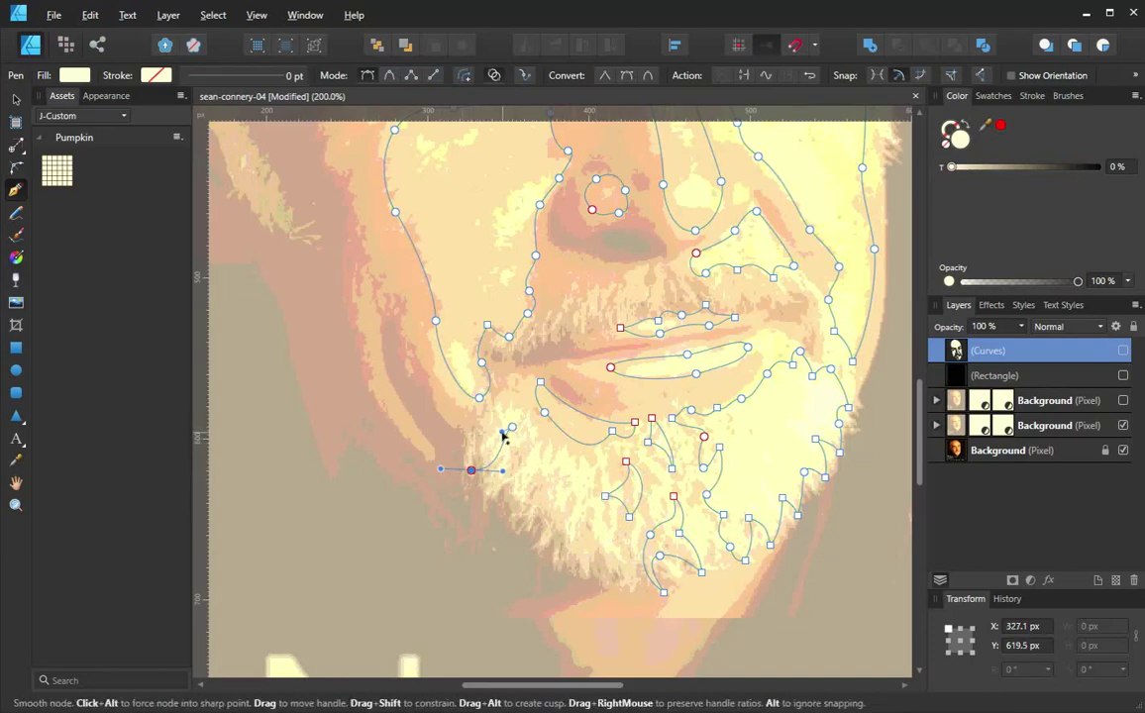
pyautogui.click(489, 492)
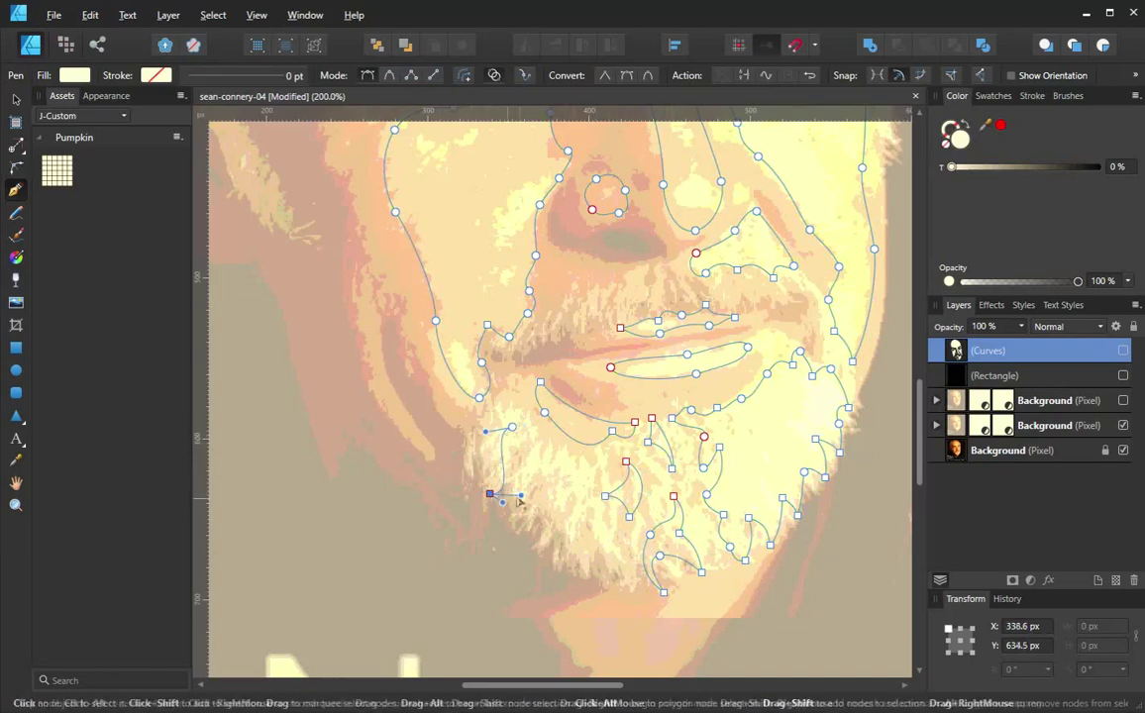
pyautogui.click(510, 509)
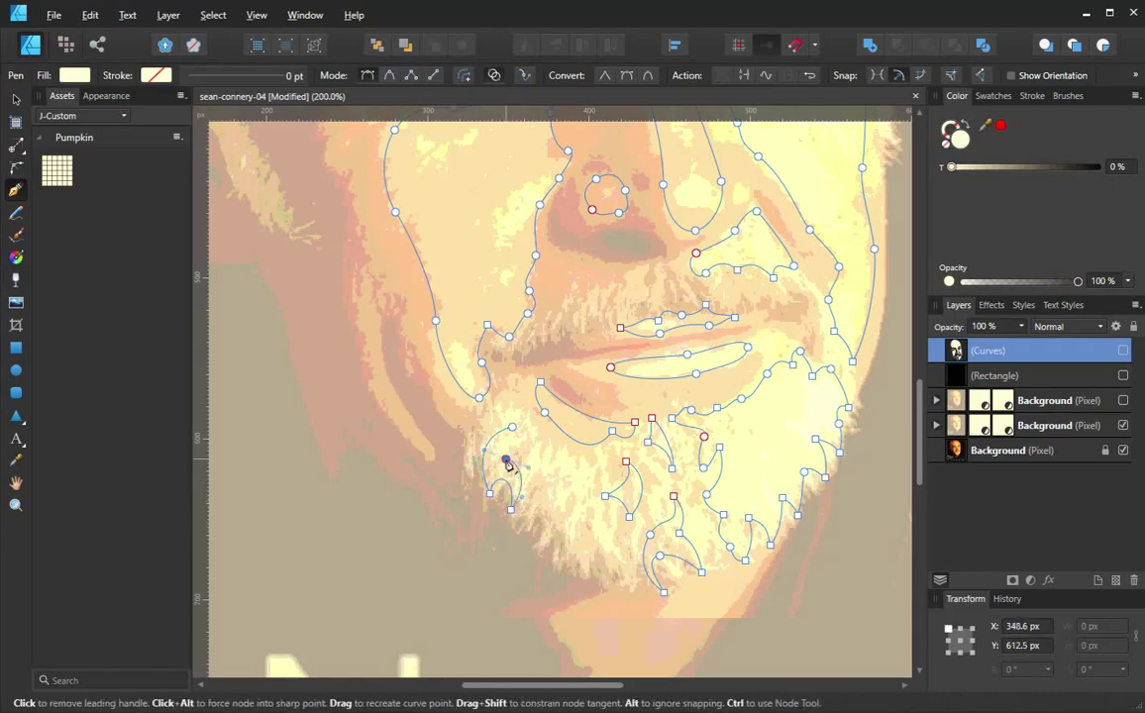
pyautogui.click(512, 427)
# Draw a larger closed beard tuft with two downward points between the left-edge tuft and the small crescent tuft
pyautogui.click(559, 451)
pyautogui.click(550, 491)
pyautogui.click(532, 557)
pyautogui.click(568, 529)
pyautogui.click(584, 578)
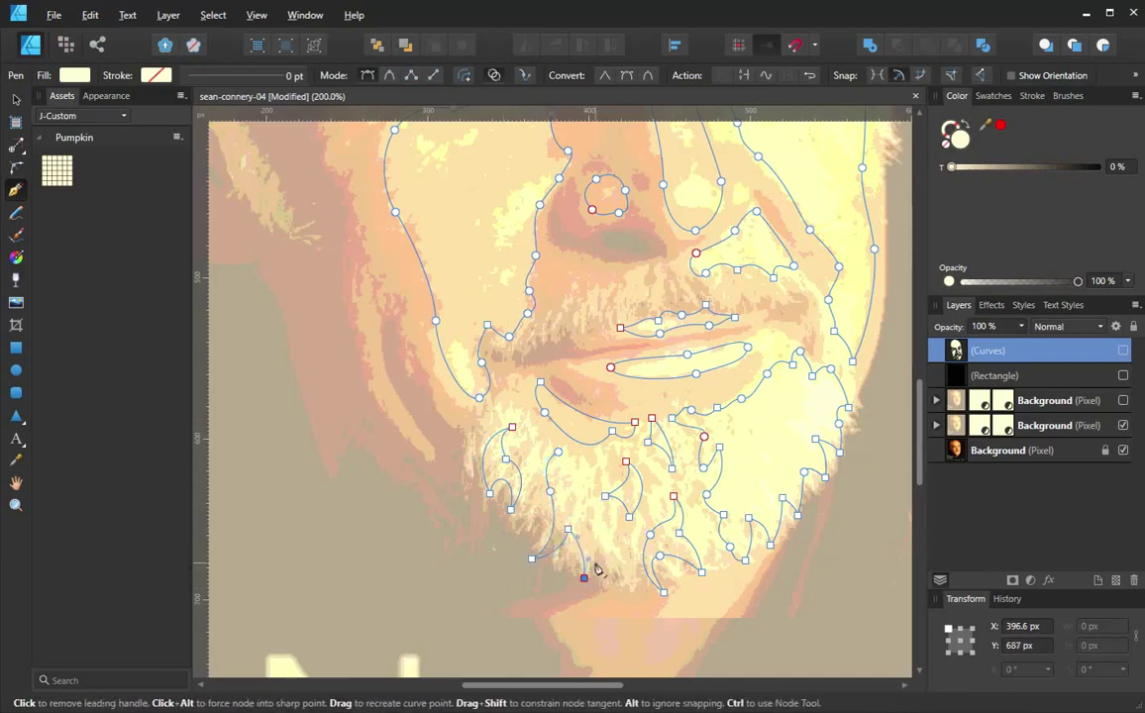
pyautogui.click(559, 452)
# Draw two small closed hair tufts in the left half of the moustache, below the nose
pyautogui.scroll(3, 642, 563)
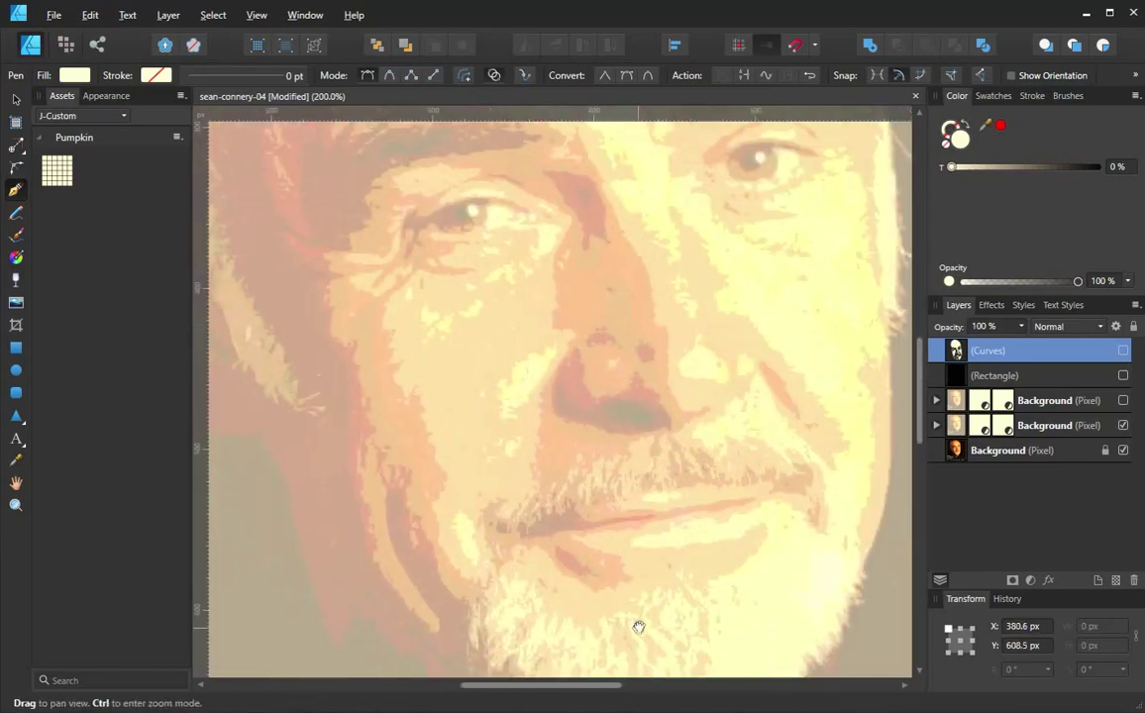
pyautogui.click(596, 460)
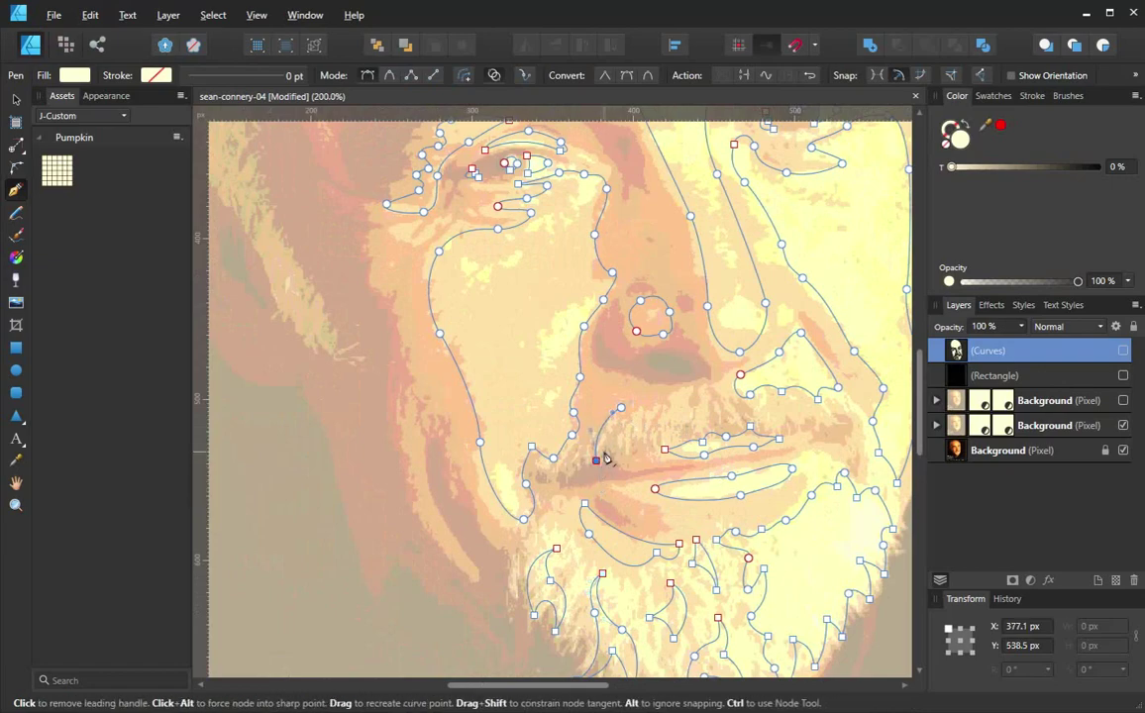
pyautogui.click(619, 448)
pyautogui.click(622, 410)
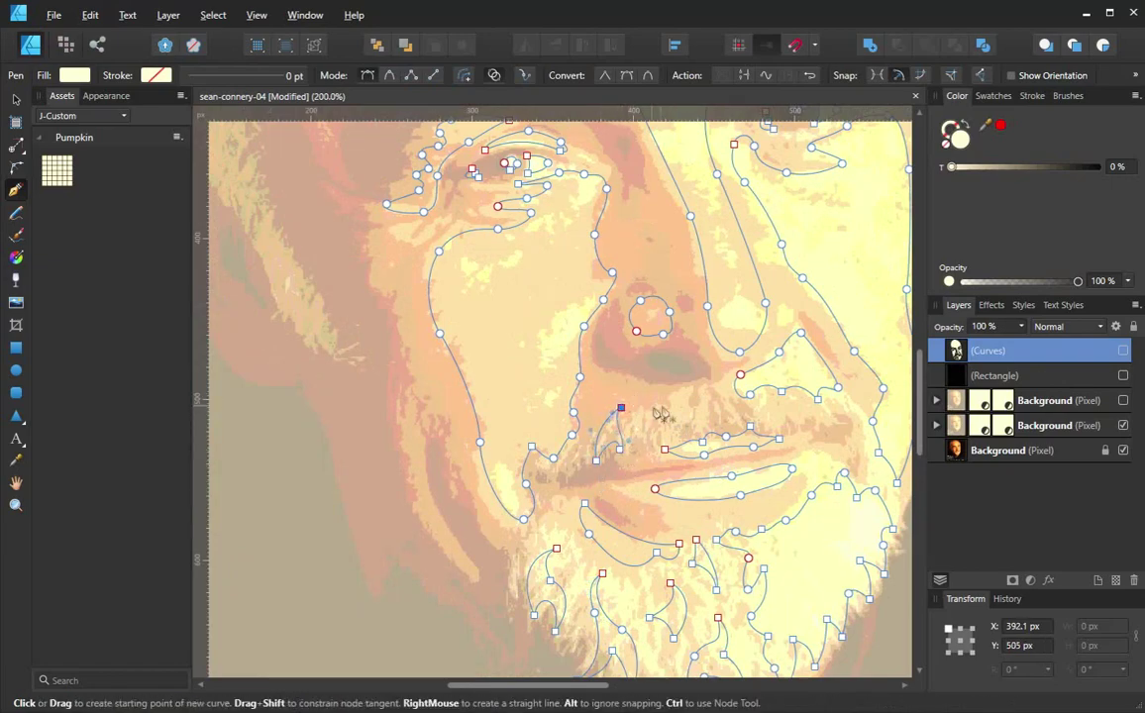
pyautogui.click(666, 403)
pyautogui.moveTo(687, 396); pyautogui.dragTo(540, 534)
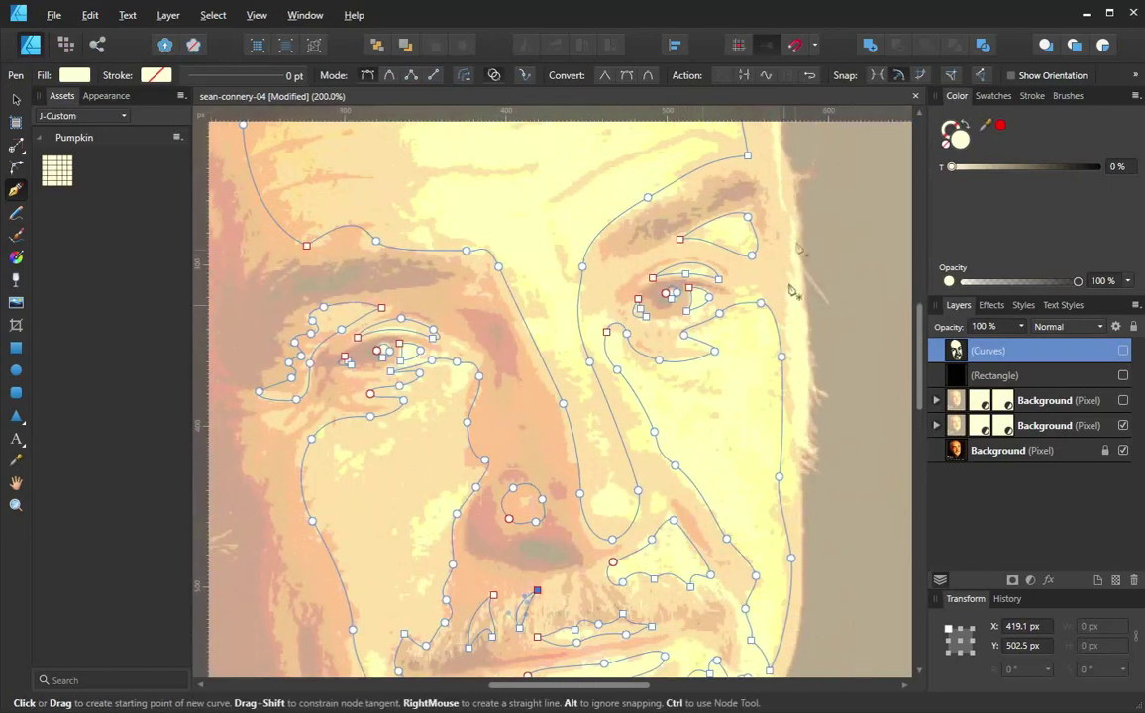
# Draw a narrow closed hair shape with two pointed tips along the right edge of the face beside the eye
pyautogui.click(794, 215)
pyautogui.click(790, 308)
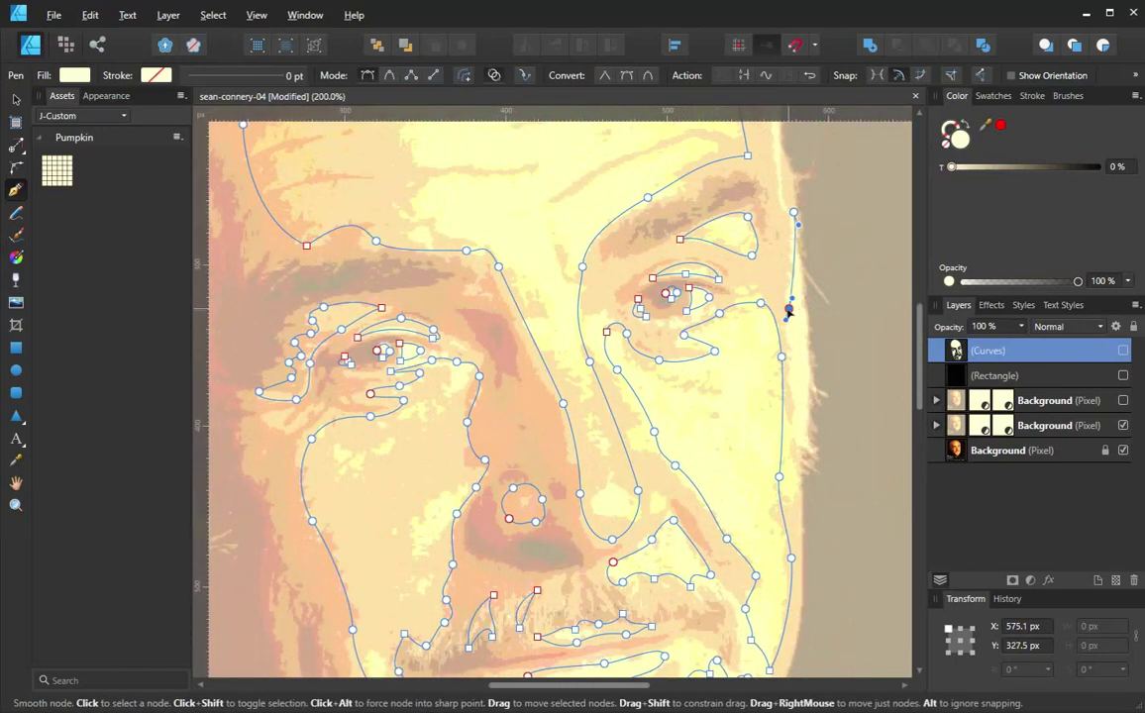
pyautogui.moveTo(817, 458); pyautogui.dragTo(850, 466)
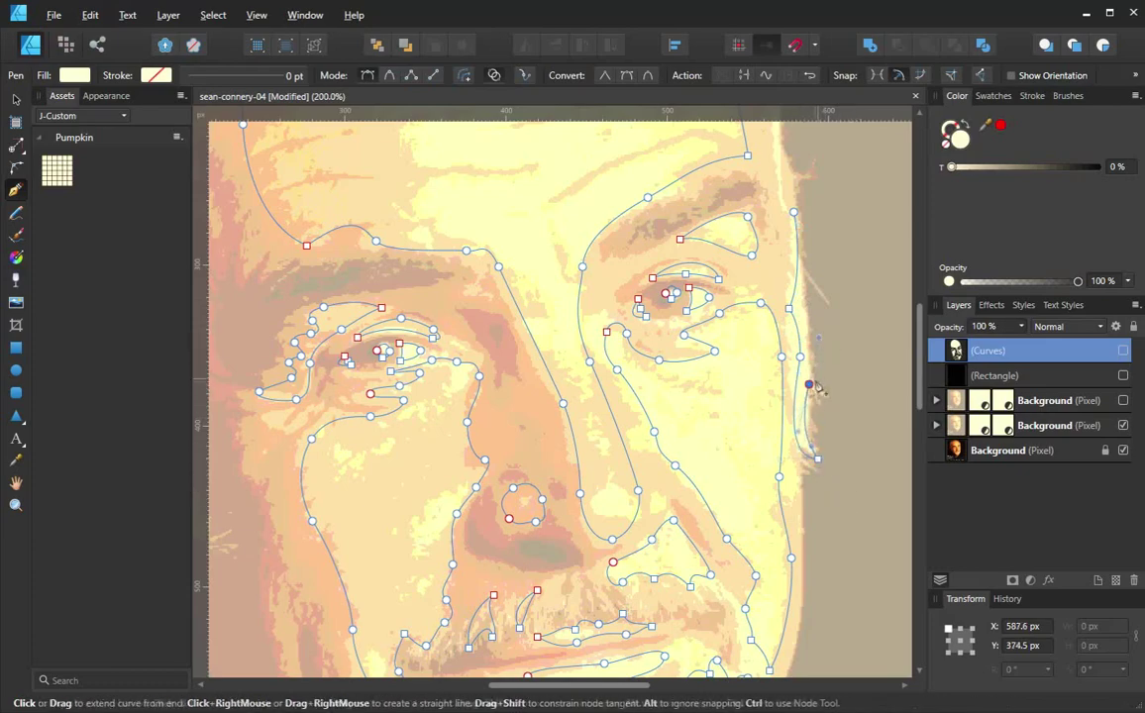
pyautogui.moveTo(807, 385); pyautogui.dragTo(822, 395)
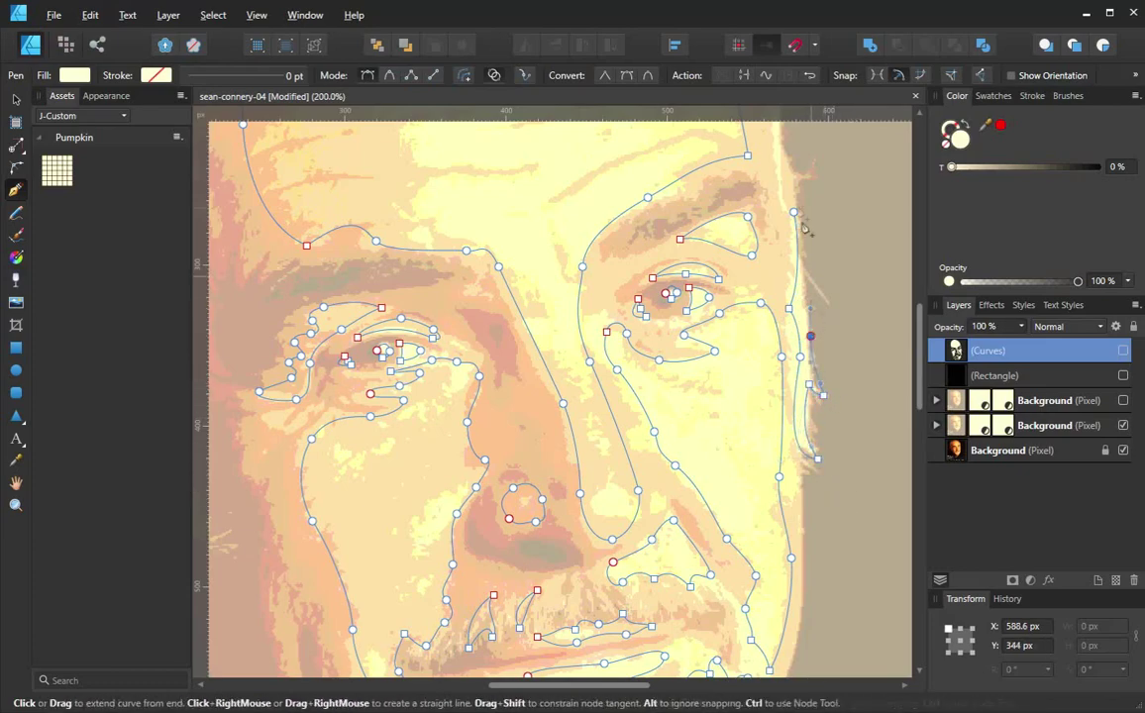
pyautogui.moveTo(793, 211); pyautogui.dragTo(806, 227)
# Draw a thin closed highlight along the right edge of the forehead ending in a pointed tip, and refine its outer curve
pyautogui.scroll(6, 710, 256)
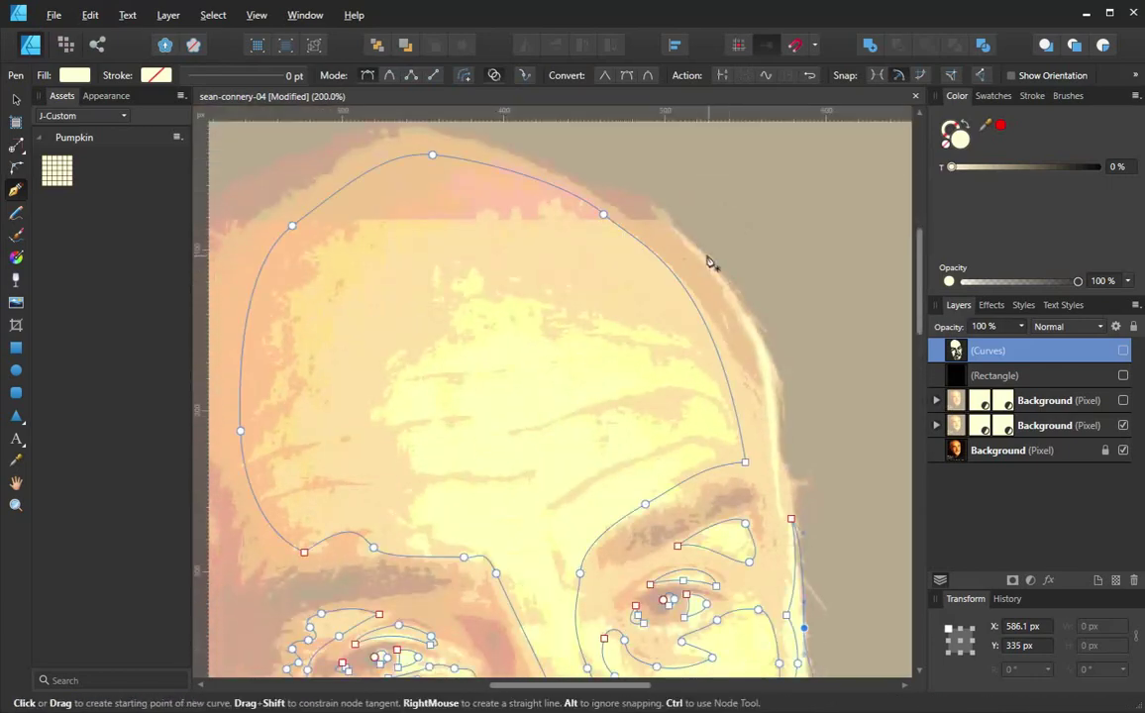
pyautogui.moveTo(699, 252); pyautogui.dragTo(725, 282)
pyautogui.moveTo(765, 384); pyautogui.dragTo(770, 417)
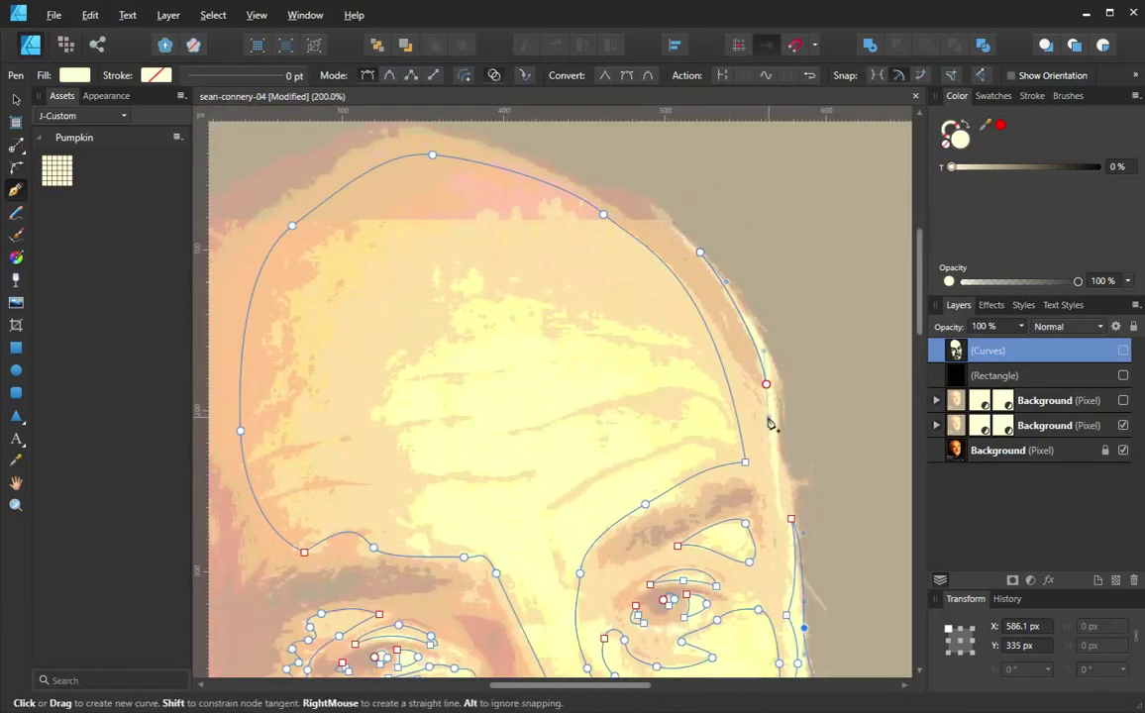
pyautogui.moveTo(811, 477); pyautogui.dragTo(767, 511)
pyautogui.click(809, 479)
pyautogui.moveTo(780, 411); pyautogui.dragTo(786, 351)
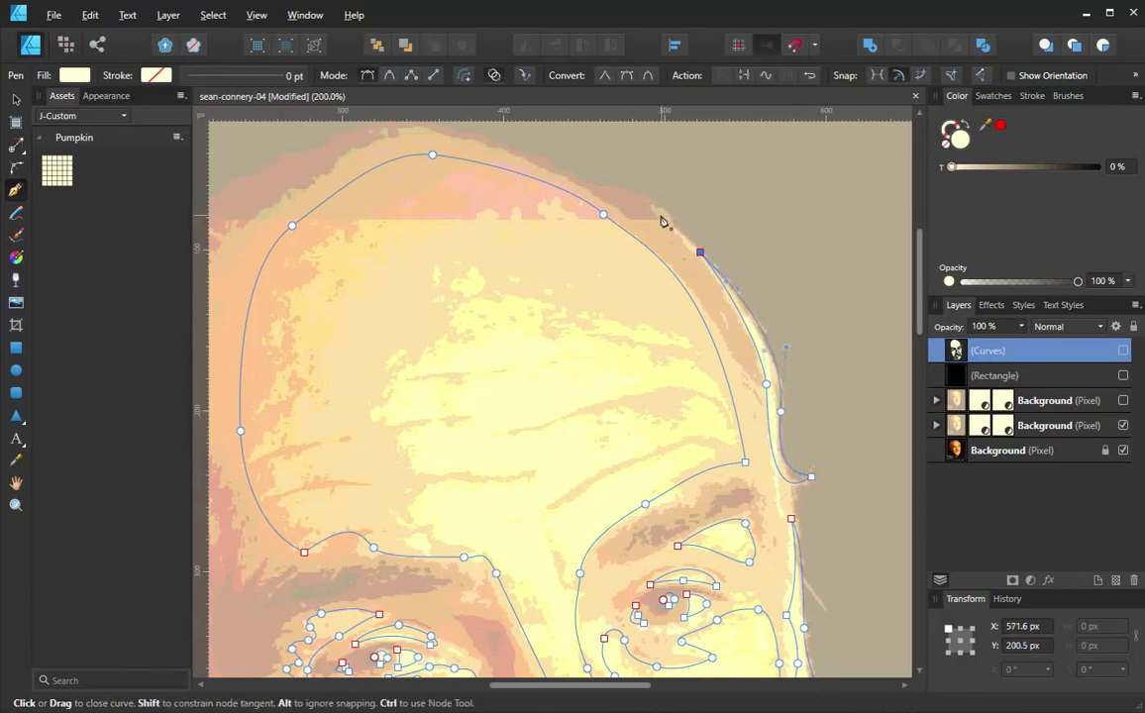
pyautogui.click(700, 252)
pyautogui.moveTo(799, 475); pyautogui.dragTo(785, 479)
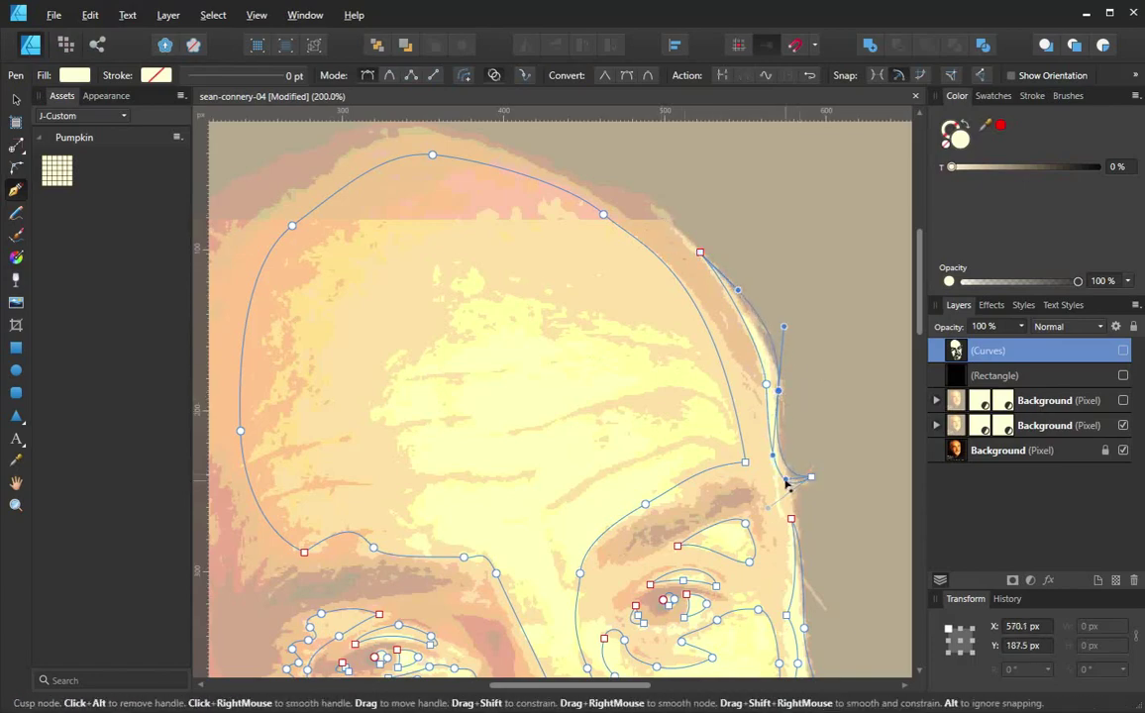
pyautogui.moveTo(784, 327); pyautogui.dragTo(779, 353)
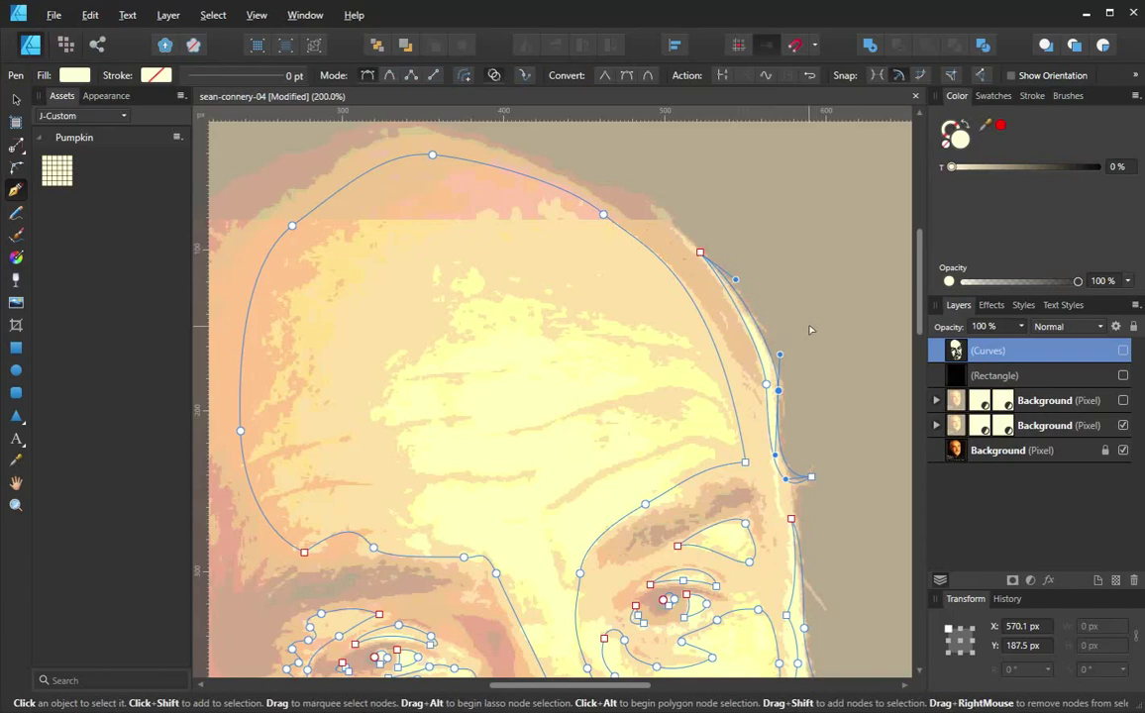
# Hide the remaining posterized Background layer above the original photo
pyautogui.scroll(3, 703, 472)
pyautogui.hscroll(-4, 703, 472)
pyautogui.click(1123, 425)
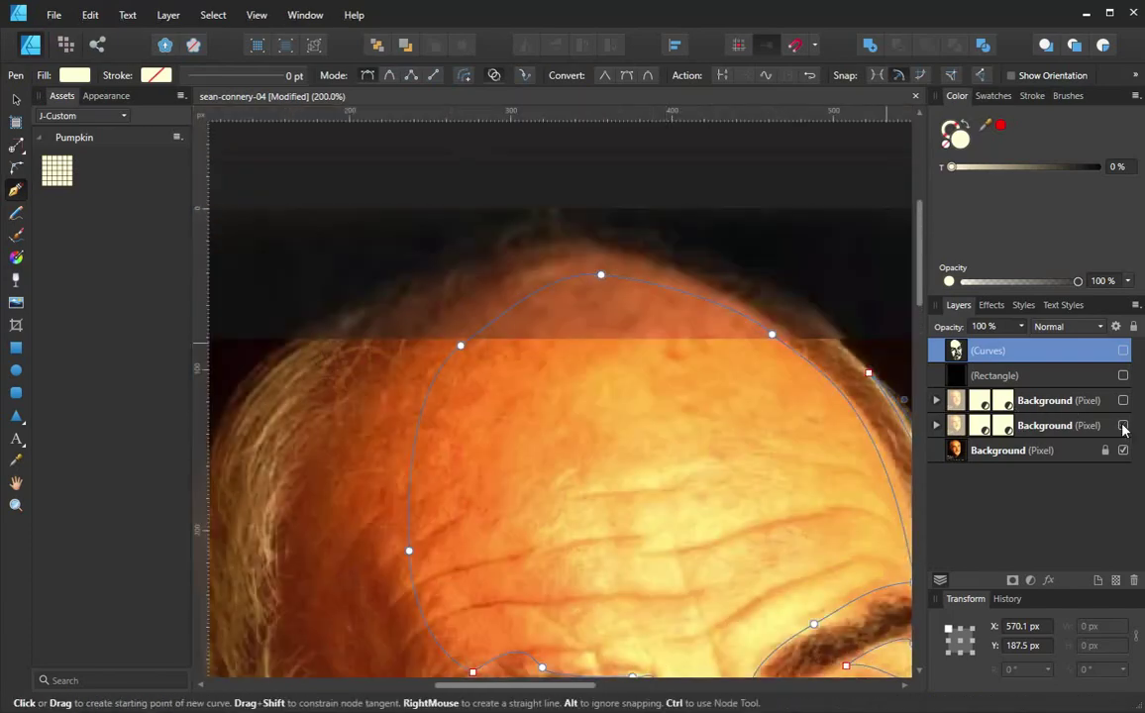
# Draw a thin, closed wavy hair highlight along the top of the head's left side and smooth its upper end
pyautogui.moveTo(553, 207); pyautogui.dragTo(575, 204)
pyautogui.moveTo(487, 250); pyautogui.dragTo(468, 238)
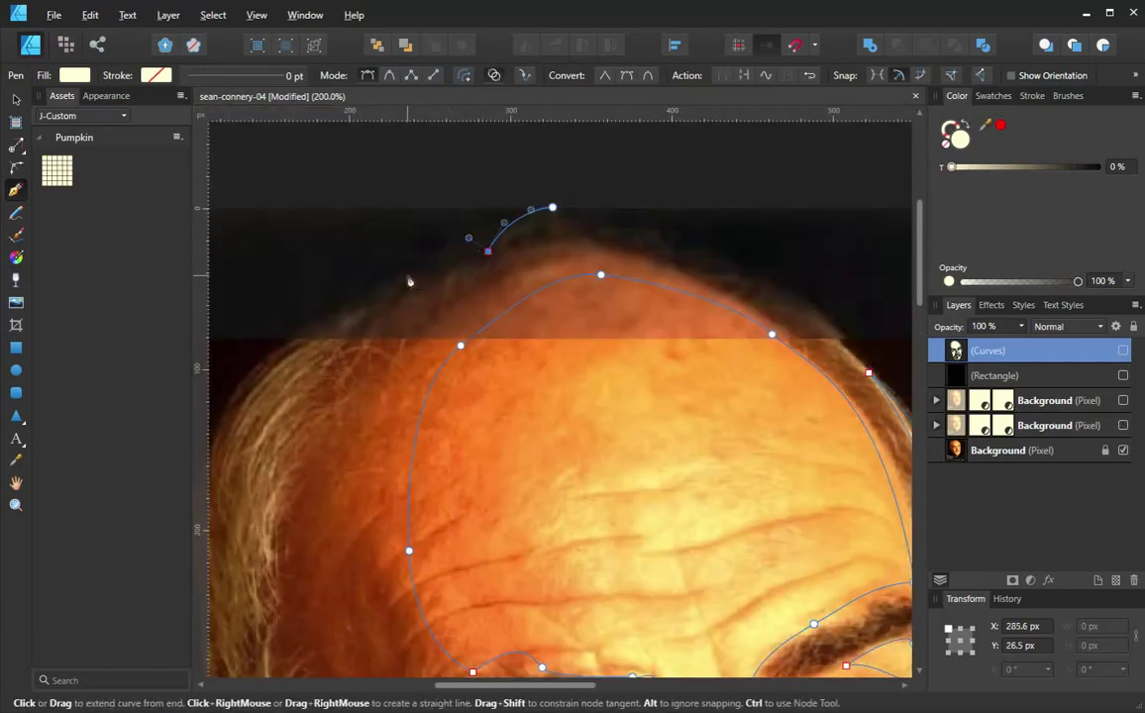
pyautogui.moveTo(399, 280); pyautogui.dragTo(354, 281)
pyautogui.moveTo(265, 361); pyautogui.dragTo(222, 376)
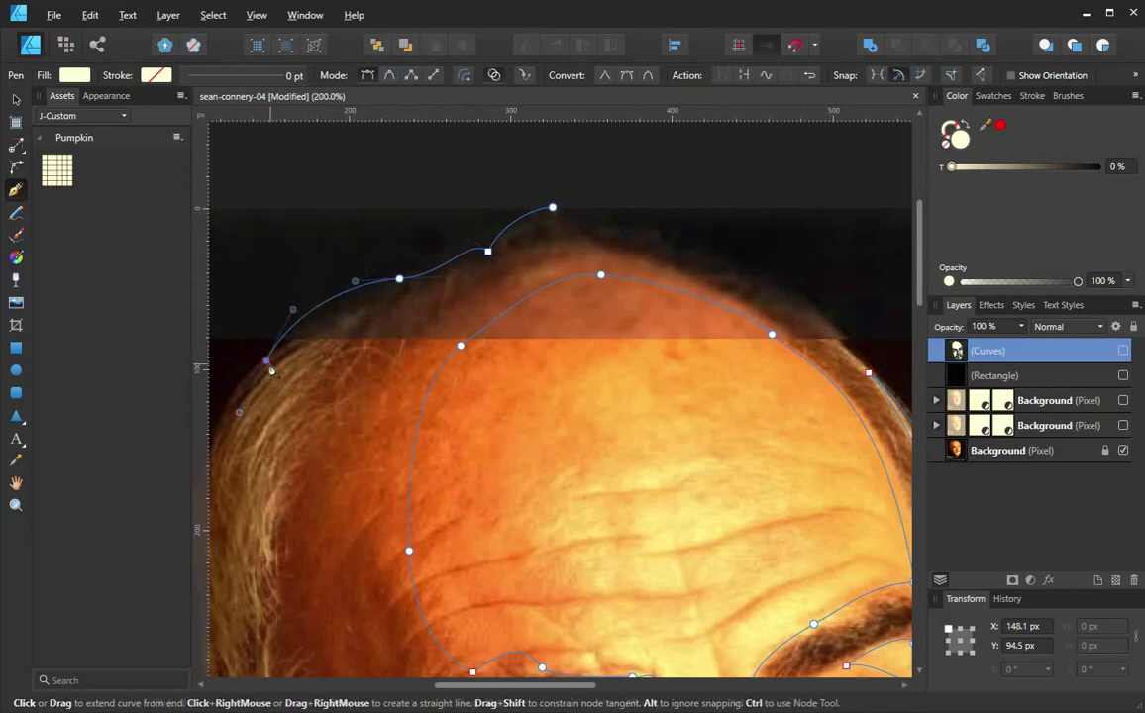
pyautogui.moveTo(409, 304); pyautogui.dragTo(491, 269)
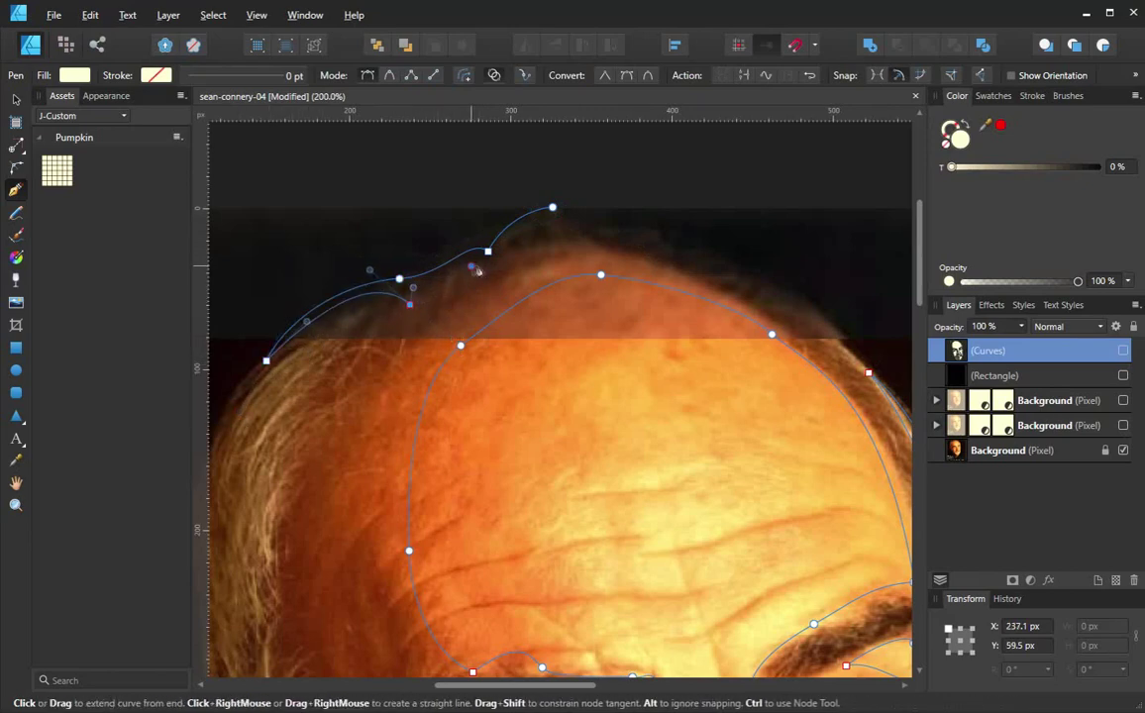
pyautogui.moveTo(535, 213); pyautogui.dragTo(568, 229)
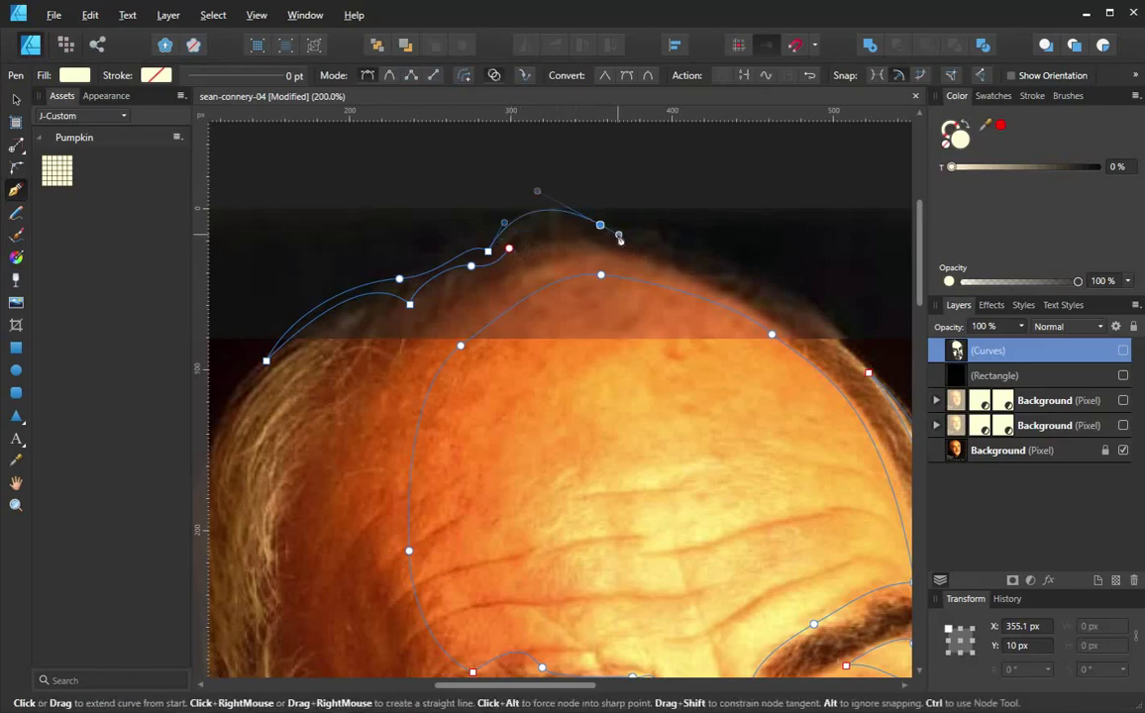
# Draw a closed, pointed hair highlight along the outer left edge of the head, from below the crown down to above the ear
pyautogui.moveTo(379, 358); pyautogui.dragTo(525, 223)
pyautogui.keyDown('ctrl'); pyautogui.click(412, 232); pyautogui.keyUp('ctrl')
pyautogui.click(393, 273)
pyautogui.moveTo(357, 342); pyautogui.dragTo(390, 235)
pyautogui.moveTo(367, 310); pyautogui.dragTo(377, 343)
pyautogui.moveTo(382, 442); pyautogui.dragTo(396, 412)
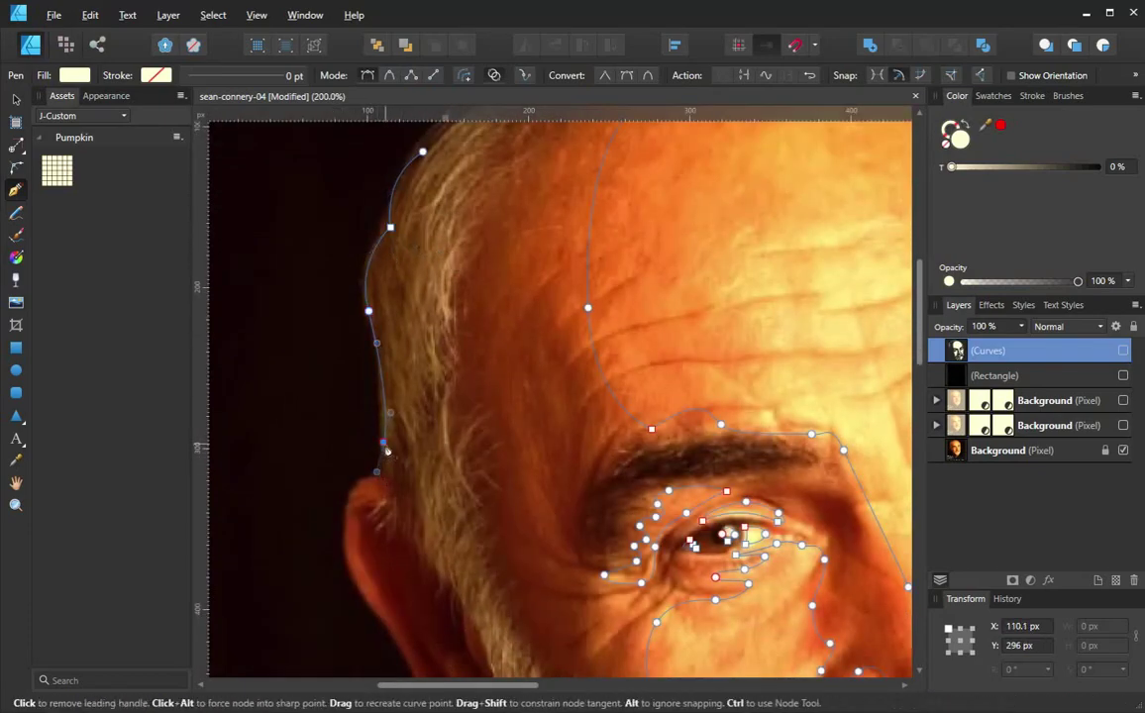
pyautogui.click(405, 341)
pyautogui.moveTo(418, 232); pyautogui.dragTo(492, 194)
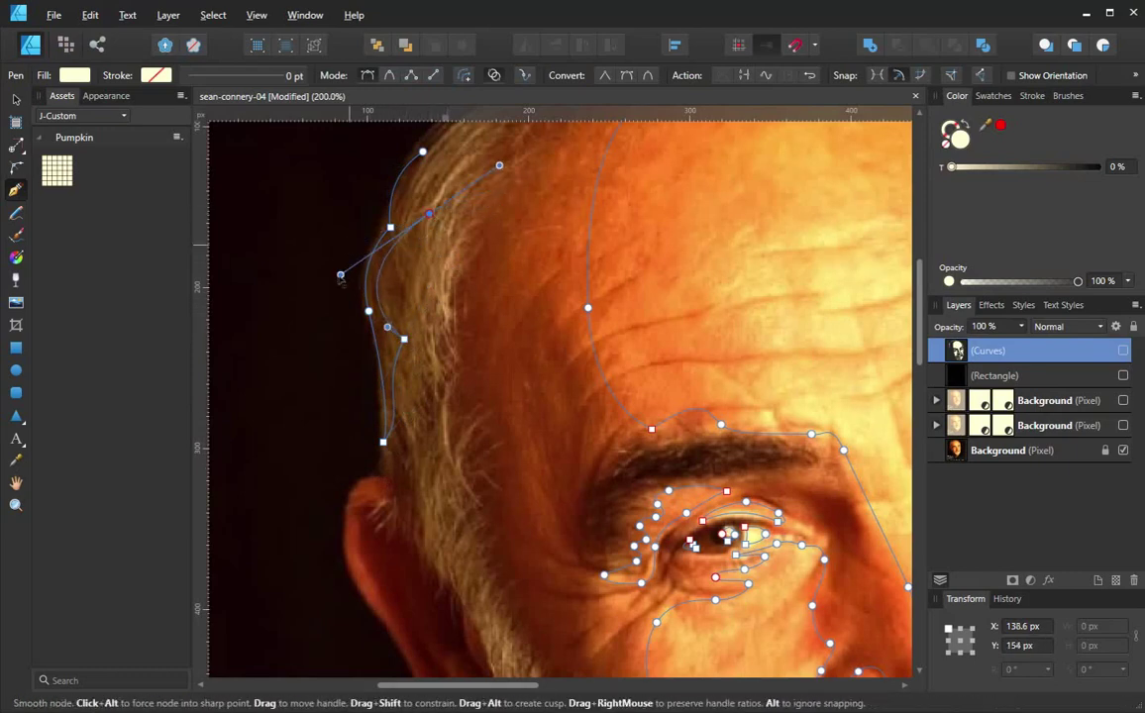
pyautogui.moveTo(417, 232); pyautogui.dragTo(429, 213)
pyautogui.scroll(2, 446, 238)
pyautogui.press('Escape')
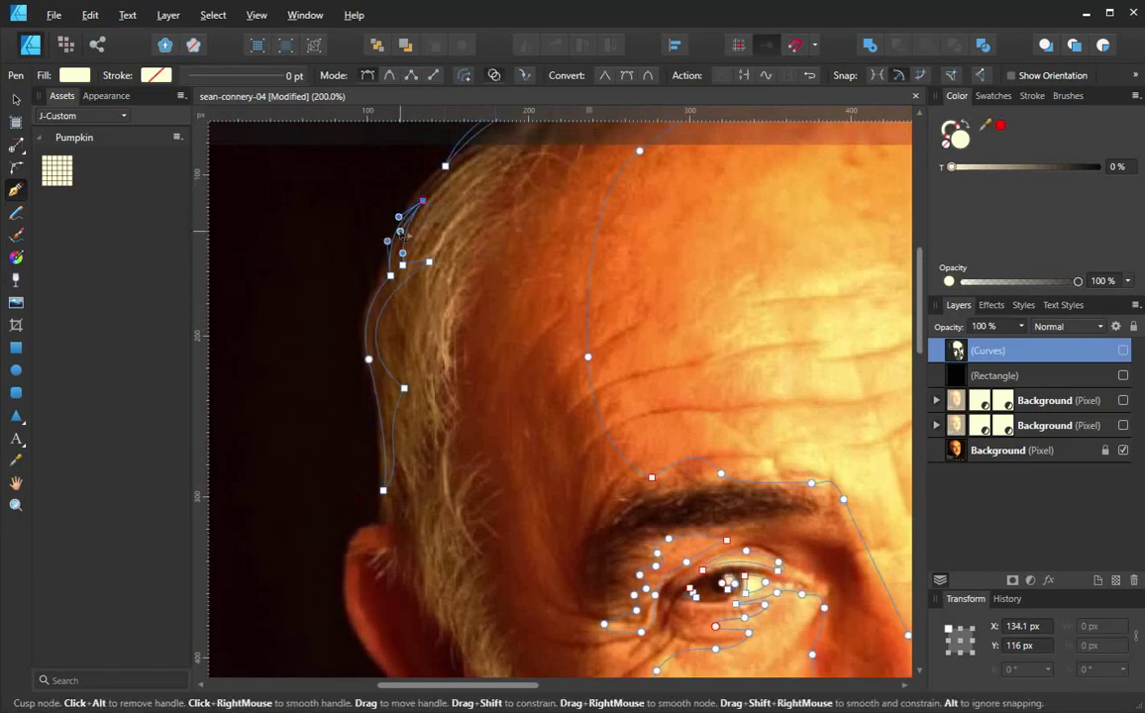
# Show both posterized Background layers and trace a narrow closed hair strand just inside the left hair edge
pyautogui.click(1122, 400)
pyautogui.click(1122, 425)
pyautogui.moveTo(485, 215); pyautogui.dragTo(447, 307)
pyautogui.click(433, 381)
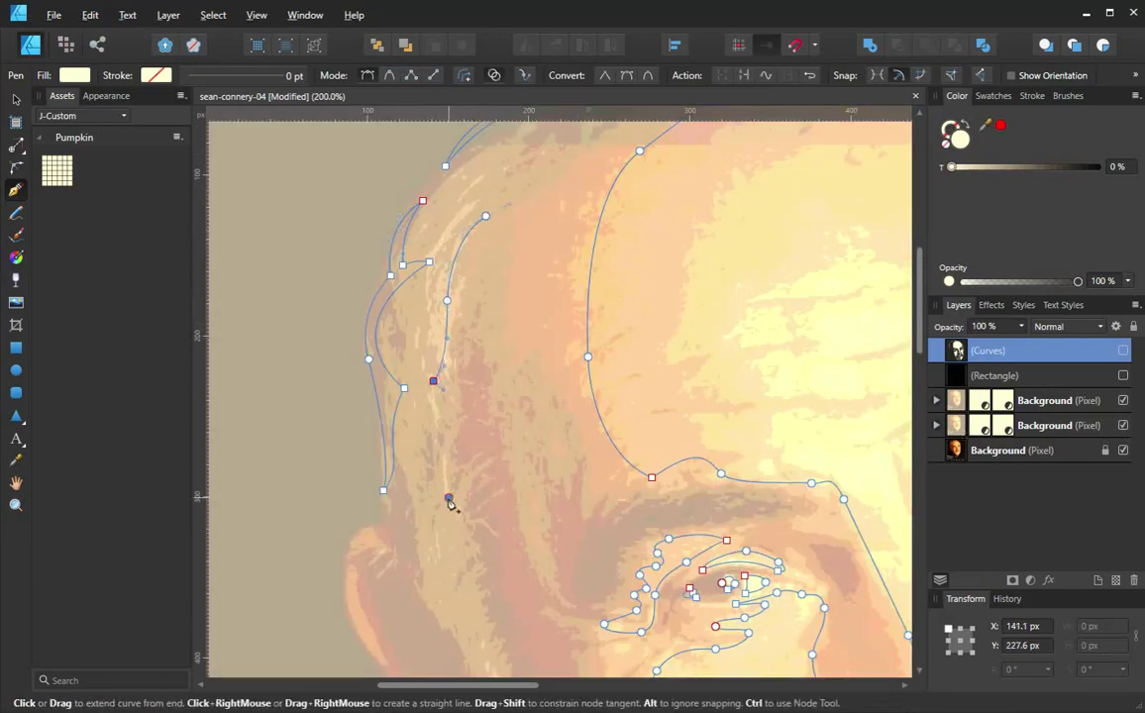
pyautogui.click(447, 497)
pyautogui.click(463, 414)
pyautogui.click(463, 414)
pyautogui.click(485, 259)
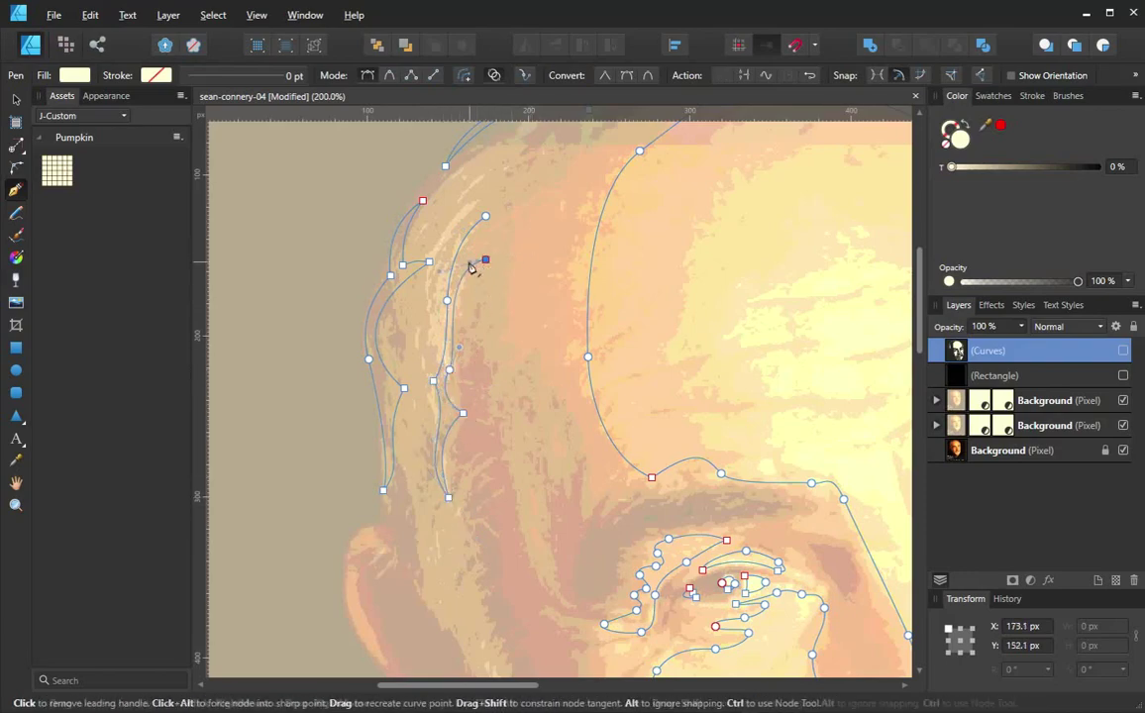
pyautogui.click(459, 267)
pyautogui.click(495, 211)
# Trace a long, narrow closed highlight along the outer rim of the ear on the left side of the head
pyautogui.scroll(-5, 472, 503)
pyautogui.hscroll(1, 472, 503)
pyautogui.click(301, 269)
pyautogui.click(294, 341)
pyautogui.click(337, 411)
pyautogui.click(386, 478)
pyautogui.click(409, 529)
pyautogui.click(333, 368)
pyautogui.click(334, 279)
# Trace a jagged closed highlight with pointed tufts along the sideburn between the ear and the cheek
pyautogui.click(375, 289)
pyautogui.click(371, 336)
pyautogui.click(401, 362)
pyautogui.click(434, 428)
pyautogui.click(438, 481)
pyautogui.click(475, 495)
pyautogui.click(520, 511)
pyautogui.click(494, 457)
pyautogui.click(465, 429)
pyautogui.click(428, 391)
pyautogui.click(439, 348)
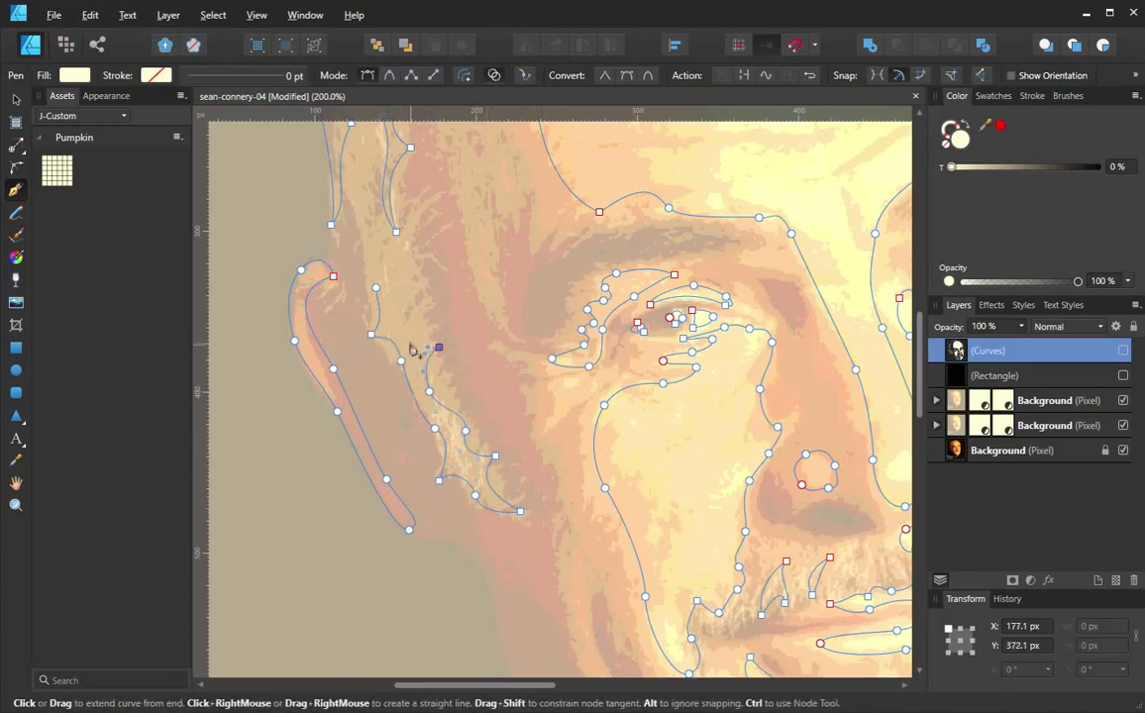
pyautogui.click(415, 362)
pyautogui.click(422, 299)
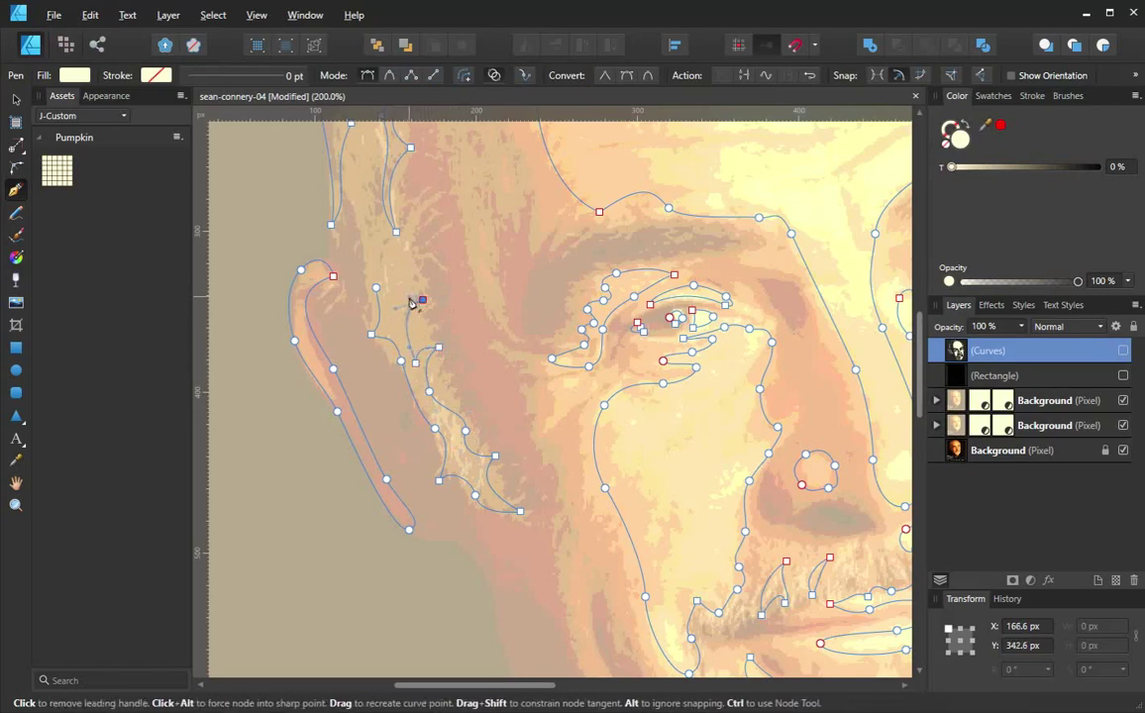
pyautogui.click(396, 328)
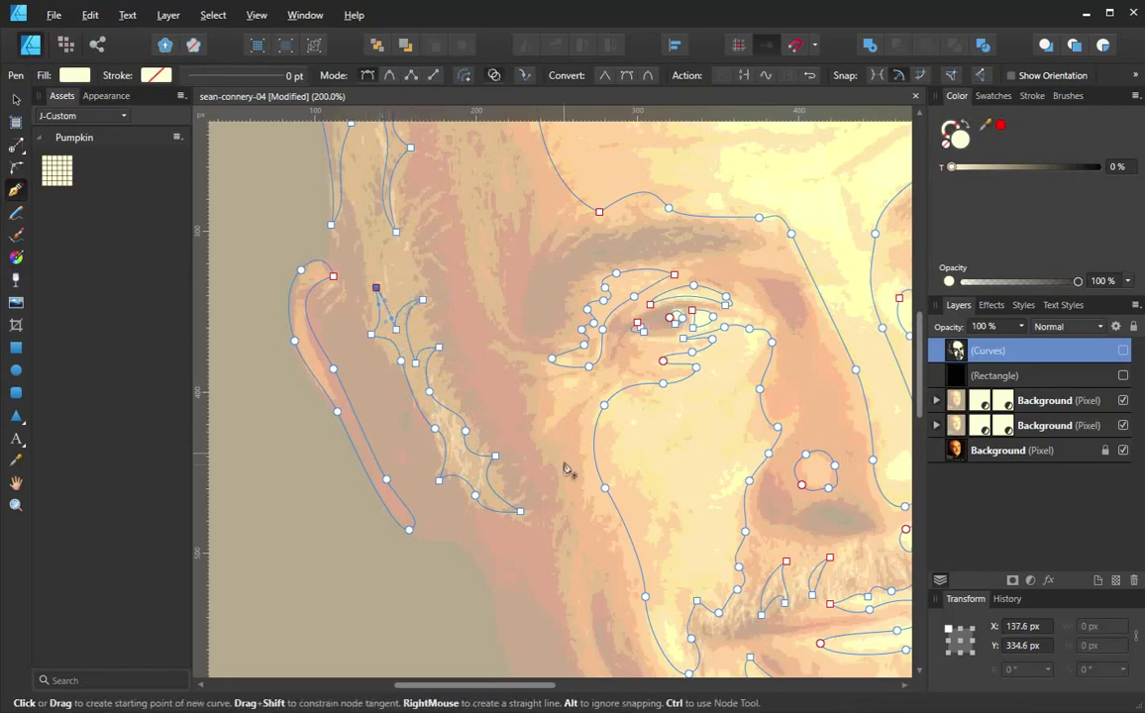
# Draw a slim closed highlight along the left side of the lower cheek toward the beard and adjust its upper curve
pyautogui.scroll(-5, 433, 385)
pyautogui.hscroll(3, 433, 385)
pyautogui.scroll(-3, 509, 426)
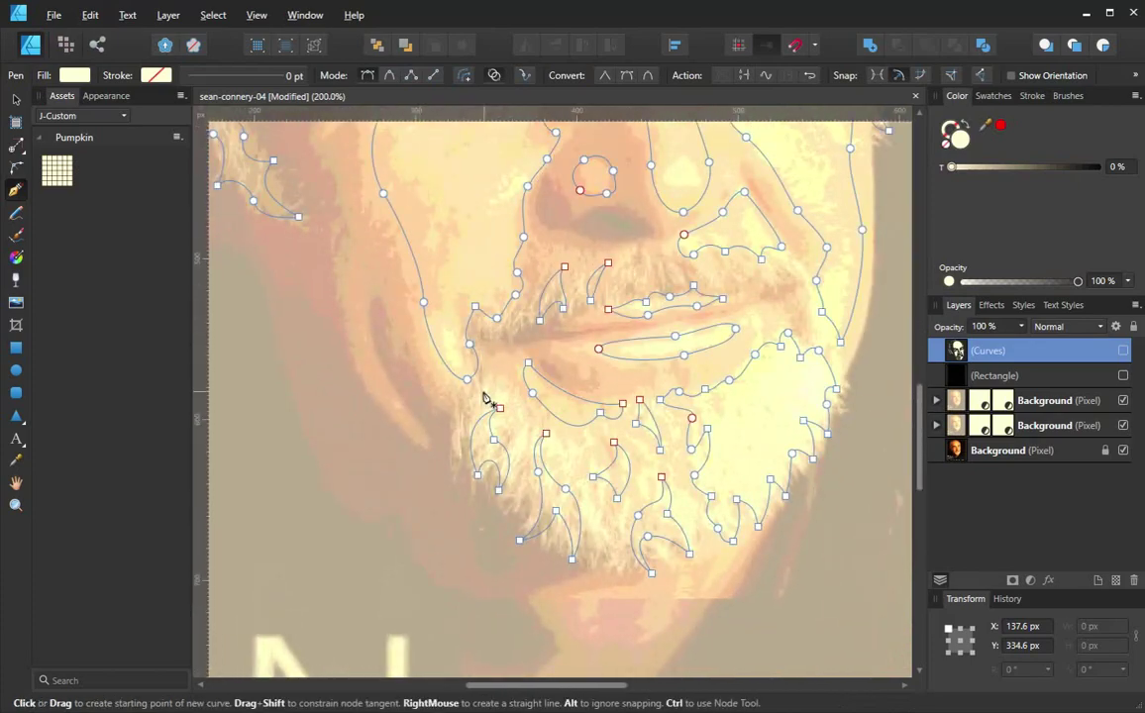
pyautogui.scroll(-1, 484, 392)
pyautogui.moveTo(480, 388); pyautogui.dragTo(604, 429)
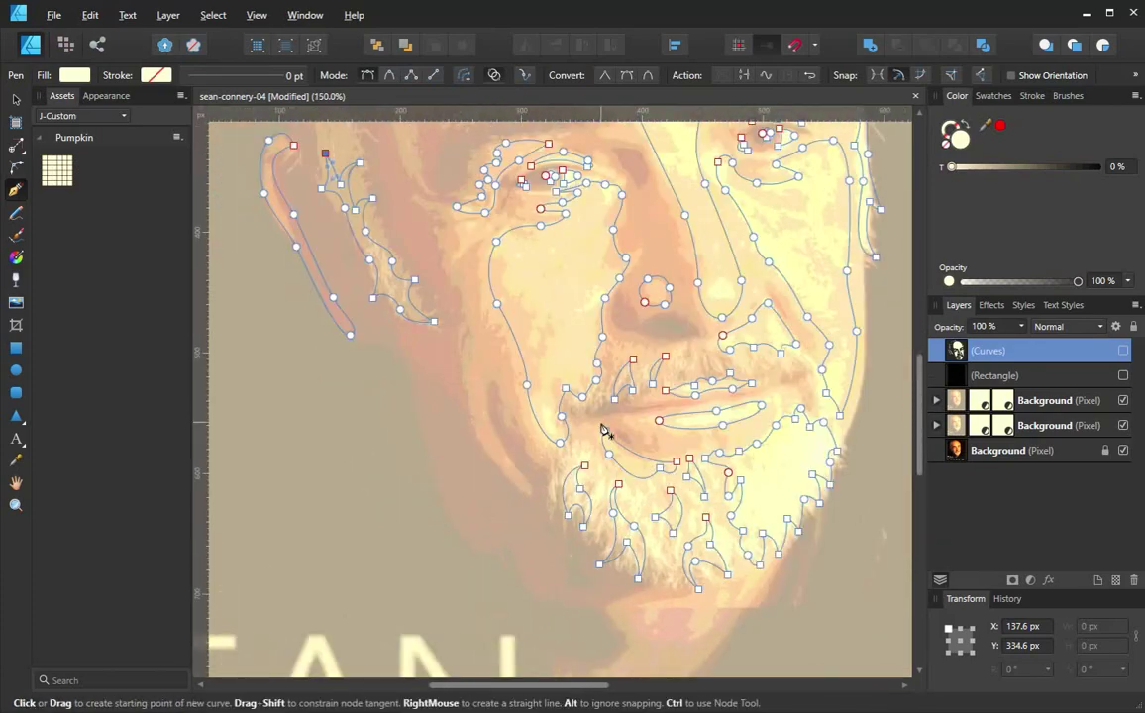
pyautogui.click(466, 362)
pyautogui.moveTo(483, 447); pyautogui.dragTo(499, 466)
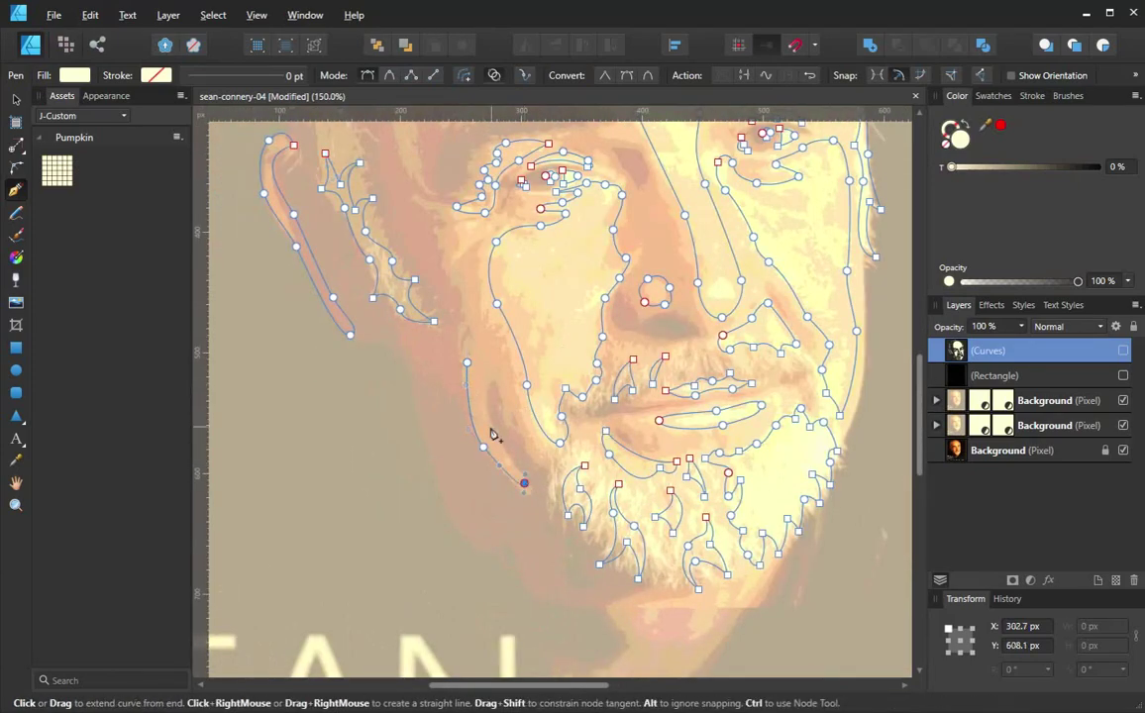
pyautogui.moveTo(464, 364)
pyautogui.mouseDown()
pyautogui.moveTo(445, 384)
pyautogui.moveTo(459, 373)
pyautogui.mouseUp()
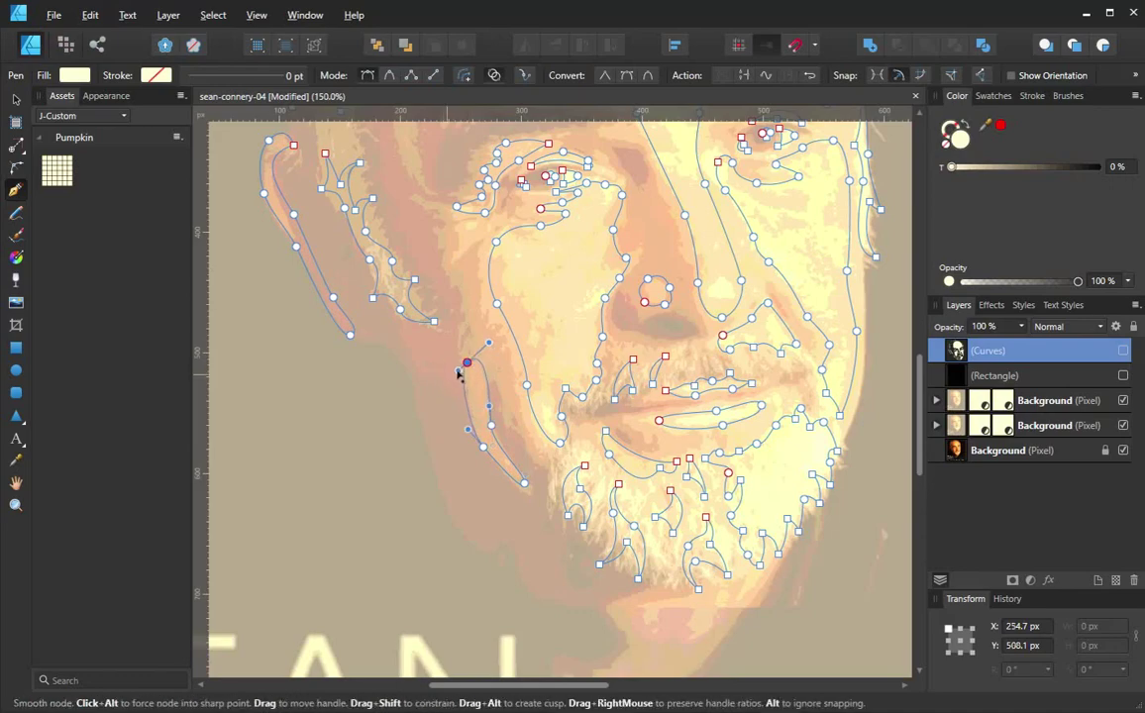
# Show the Curves and Rectangle layers to display the portrait on black, and clear the selection
pyautogui.scroll(2, 555, 377)
pyautogui.hscroll(3, 554, 376)
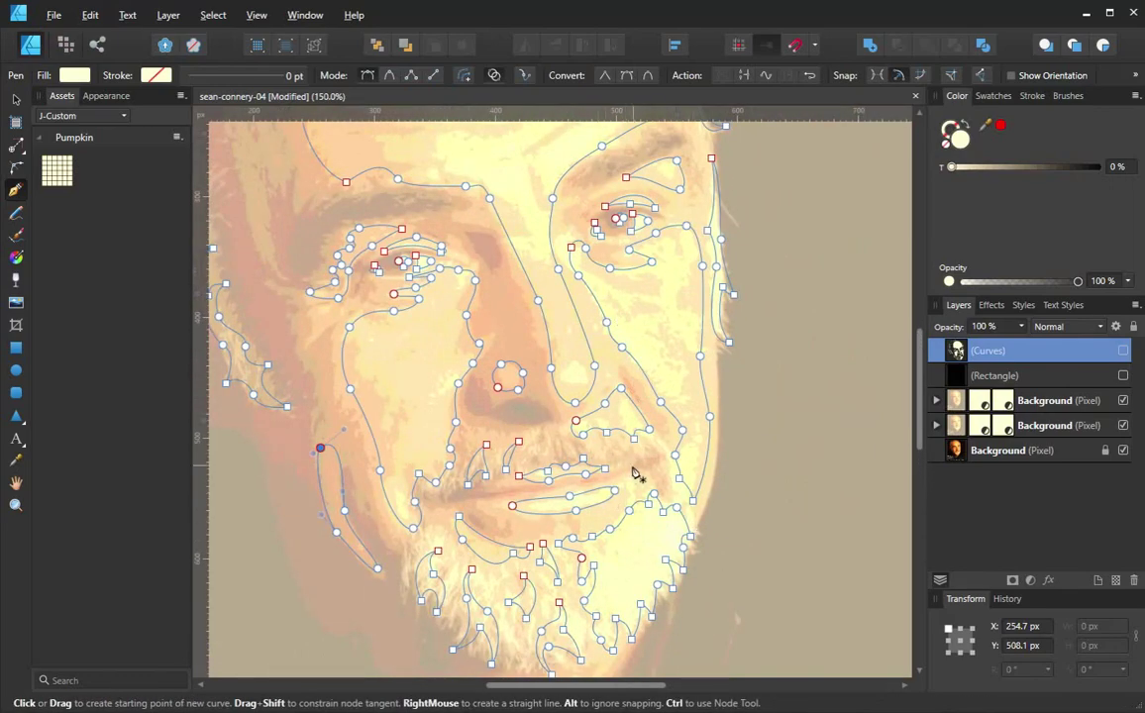
pyautogui.scroll(-1, 634, 474)
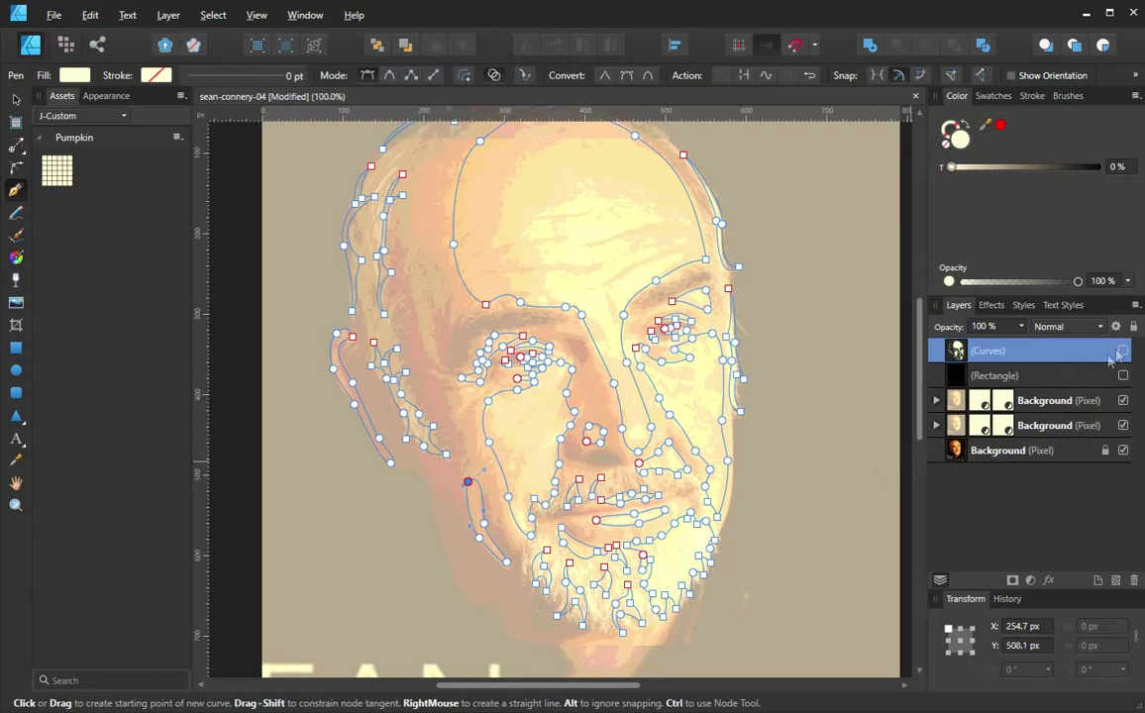
pyautogui.click(1124, 352)
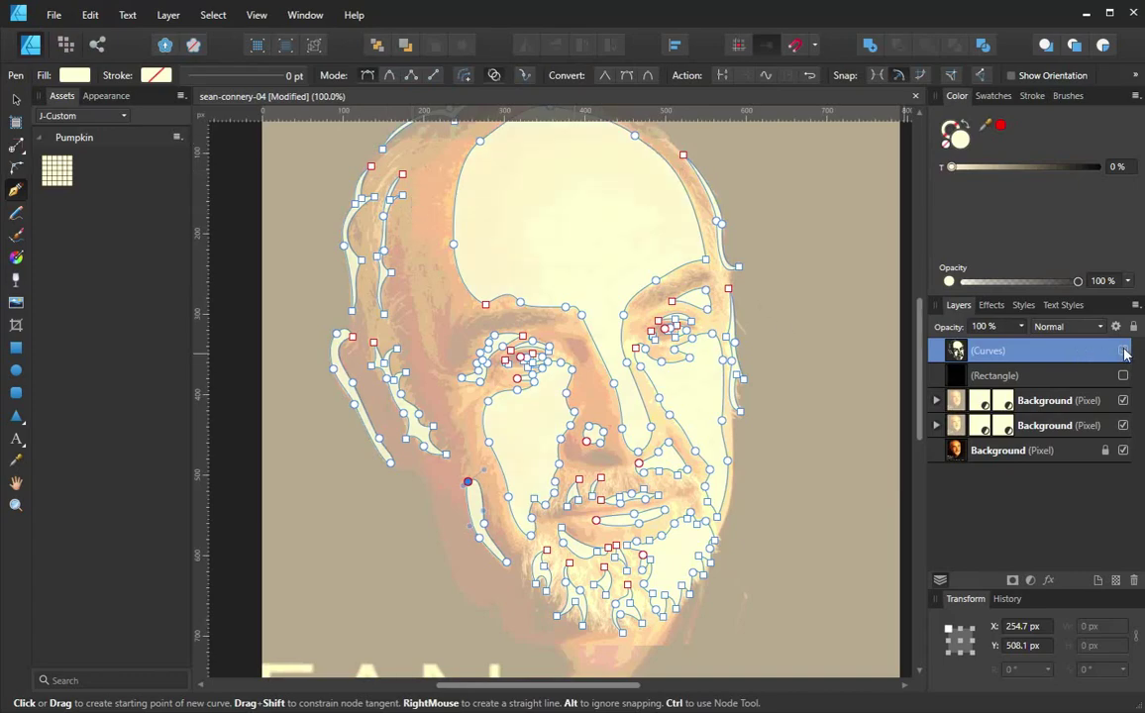
pyautogui.click(1124, 353)
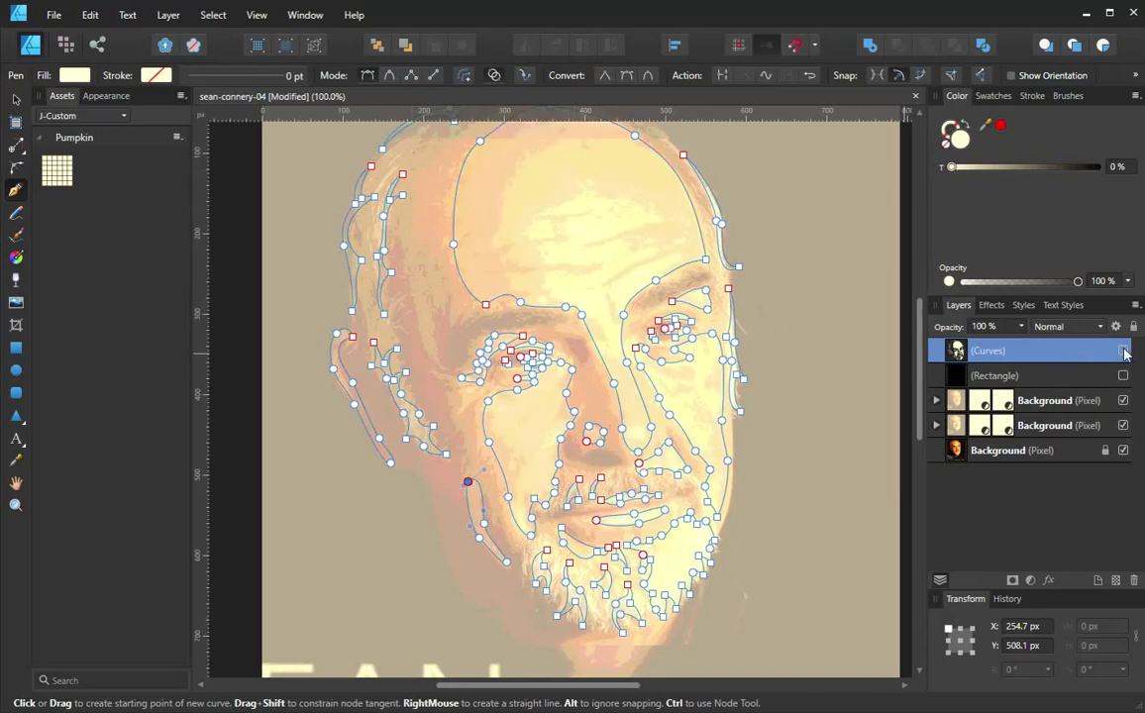
pyautogui.click(1124, 353)
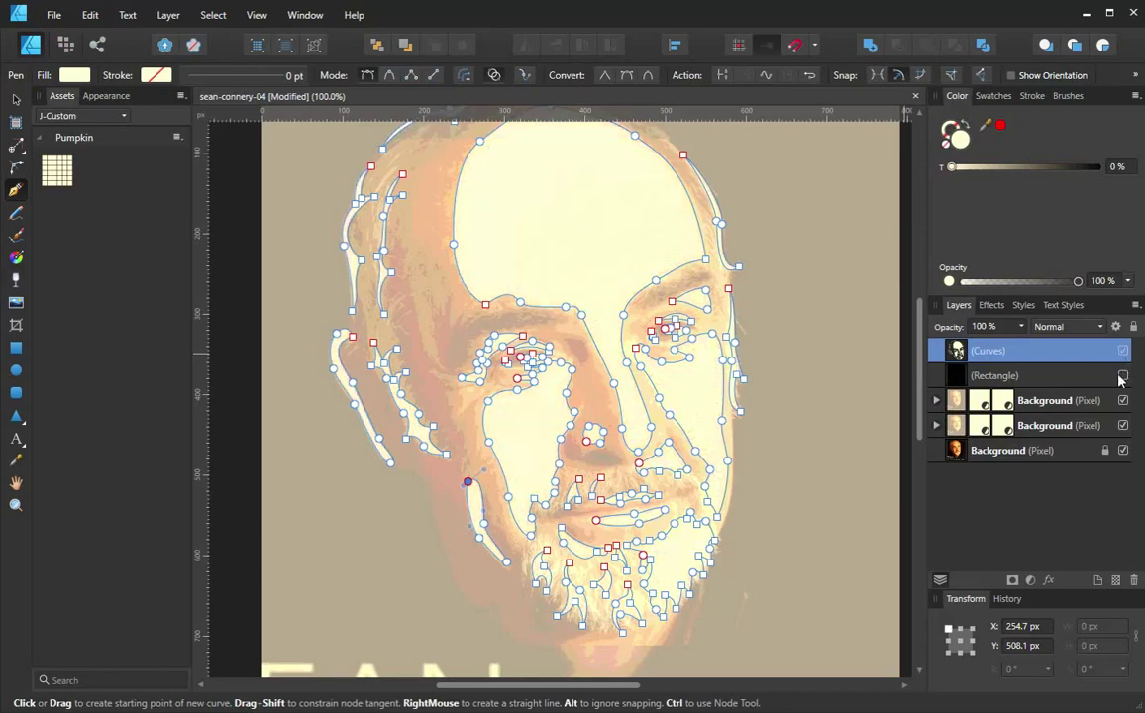
pyautogui.click(1122, 376)
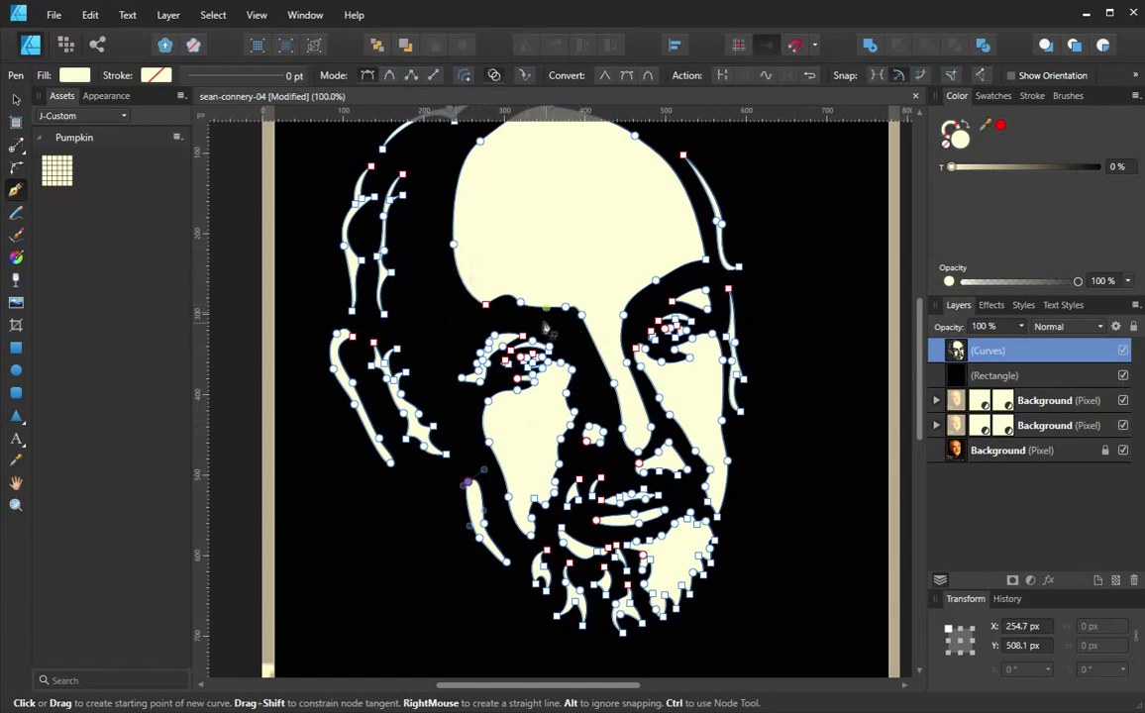
pyautogui.click(16, 100)
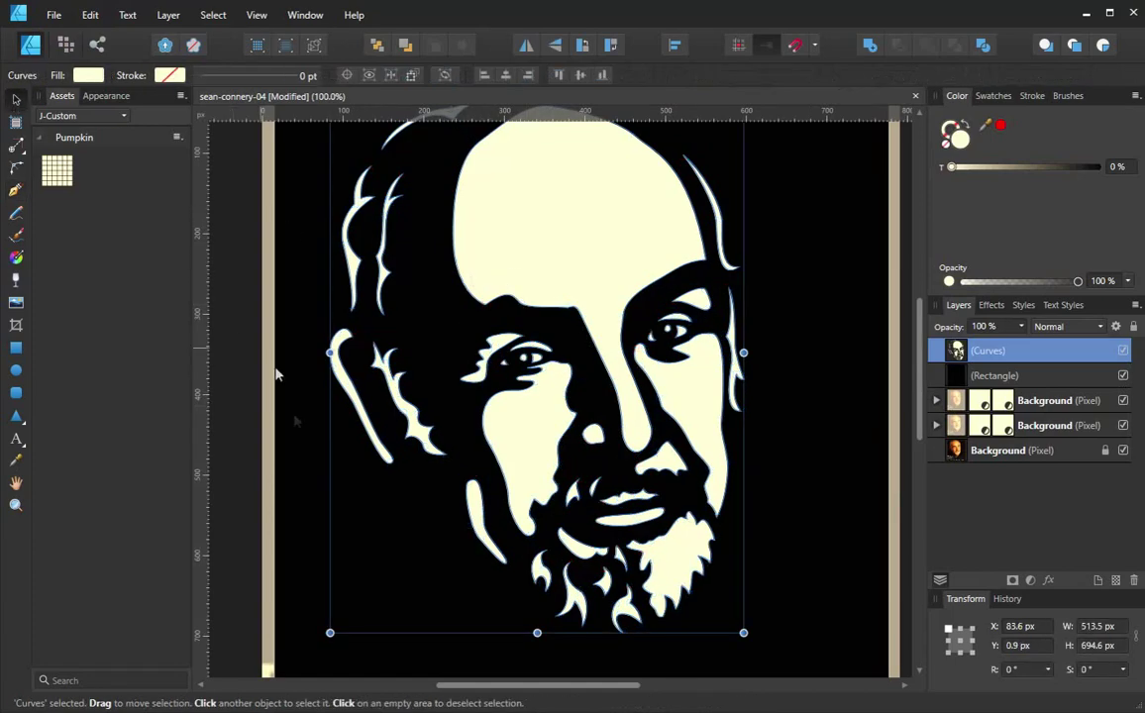
pyautogui.click(251, 436)
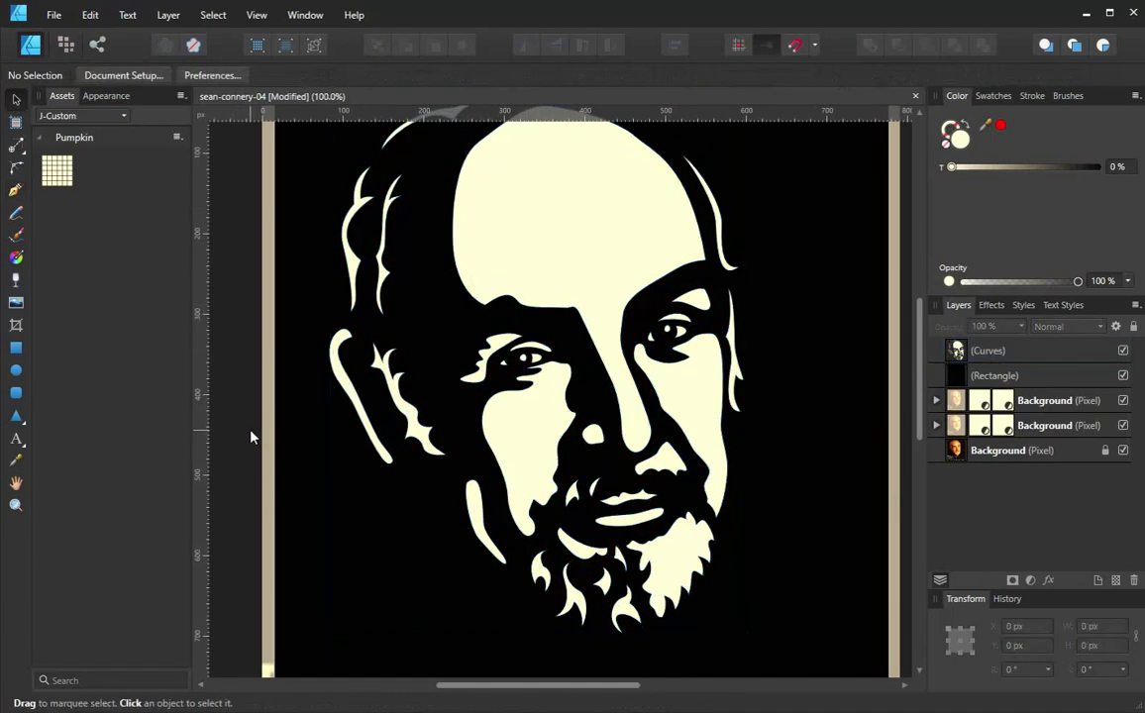
# Extend the black background rectangle up past the page's top edge, making it 760 px wide and 918.6 px high
pyautogui.press('z')
pyautogui.keyDown('alt'); pyautogui.click(463, 441); pyautogui.keyUp('alt')
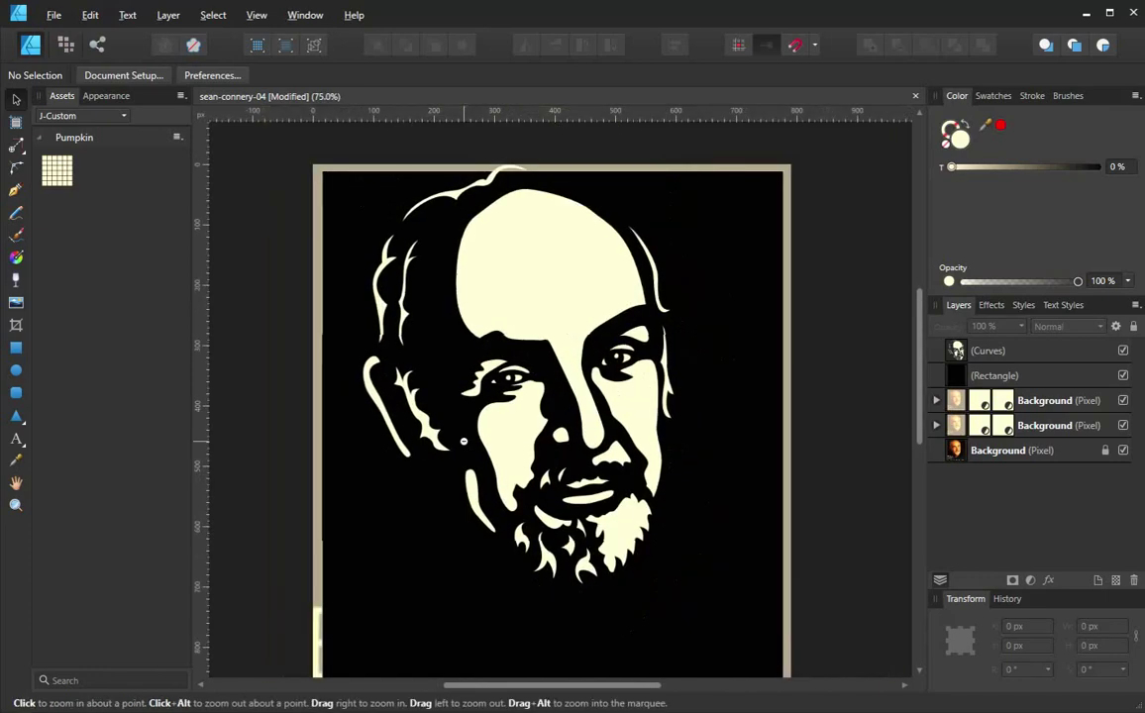
pyautogui.moveTo(574, 487)
pyautogui.mouseDown()
pyautogui.moveTo(616, 478)
pyautogui.moveTo(616, 466)
pyautogui.moveTo(579, 482)
pyautogui.mouseUp()
pyautogui.click(734, 183)
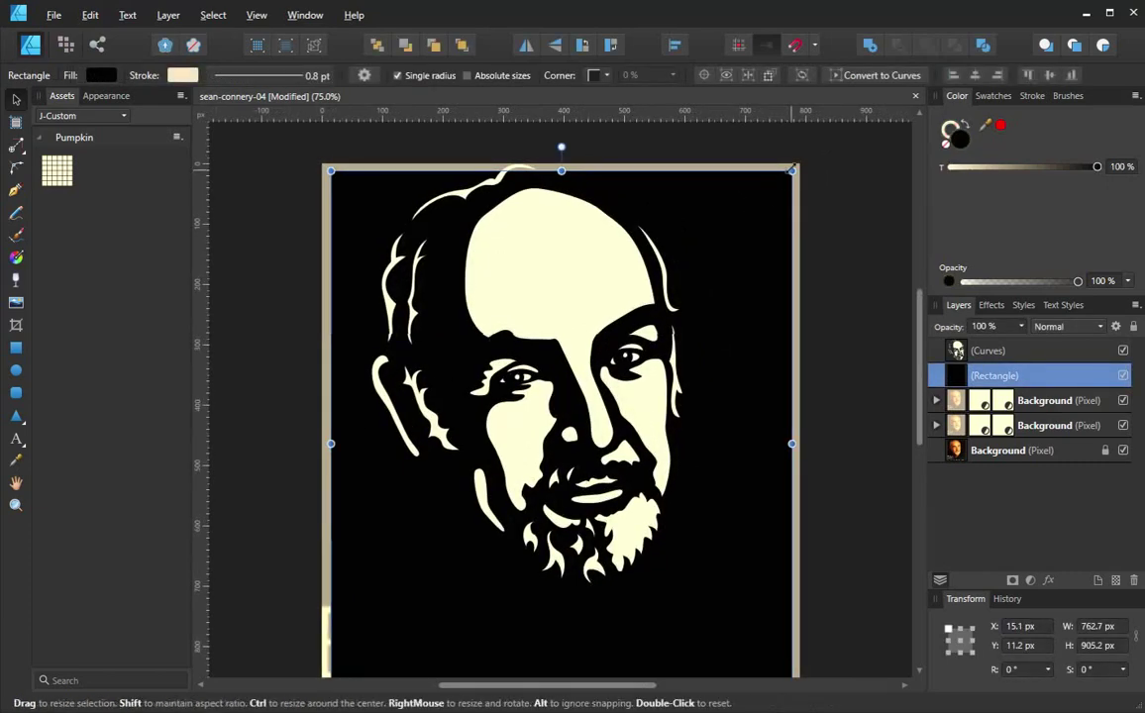
pyautogui.moveTo(791, 170); pyautogui.dragTo(789, 162)
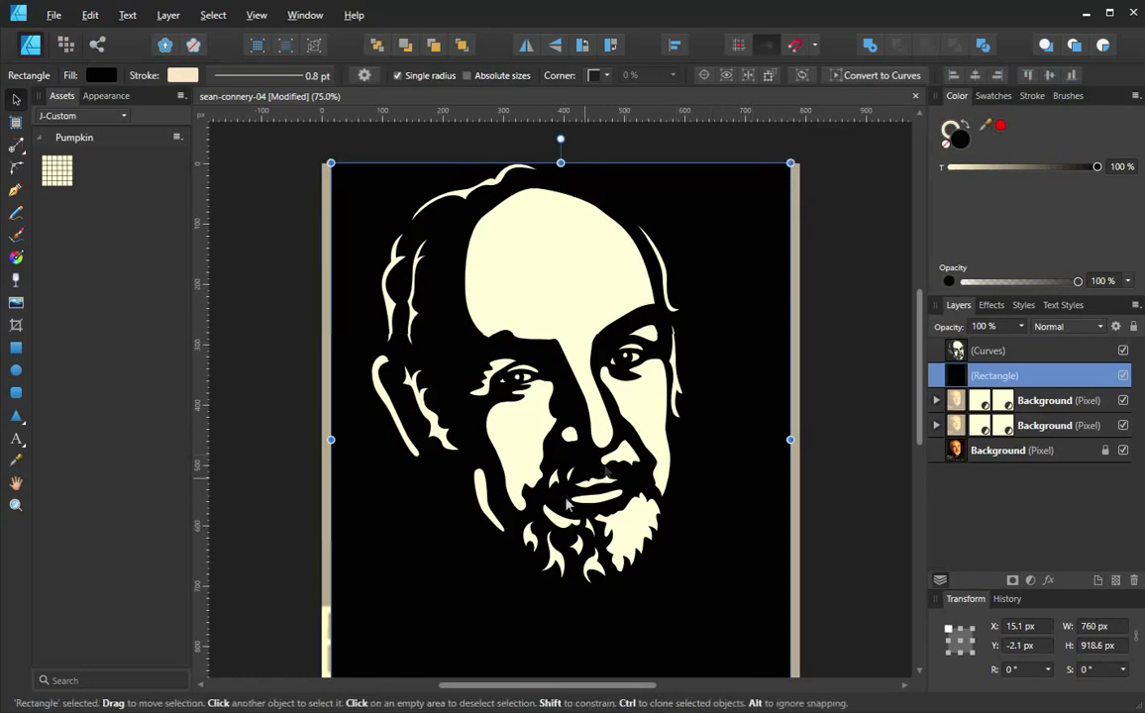
pyautogui.moveTo(602, 544); pyautogui.dragTo(636, 479)
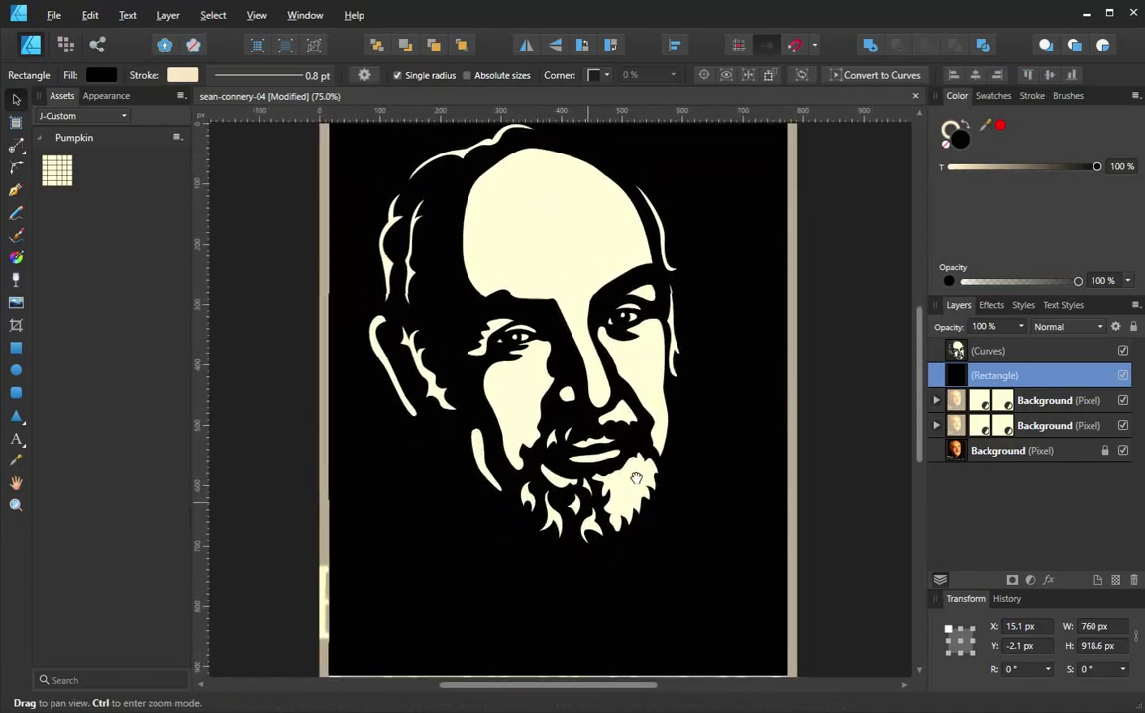
pyautogui.press('space')
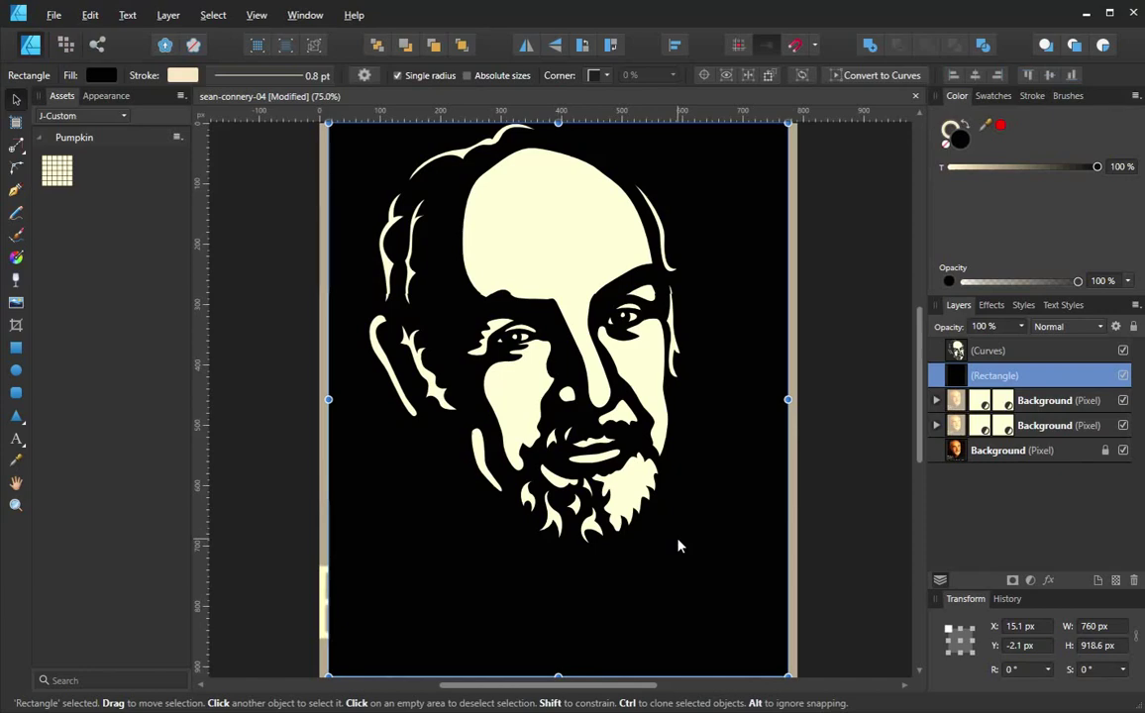
# Hide the Curves, Rectangle and both posterized Background layers to reveal only the original photo, with nothing selected
pyautogui.click(1123, 351)
pyautogui.click(1122, 375)
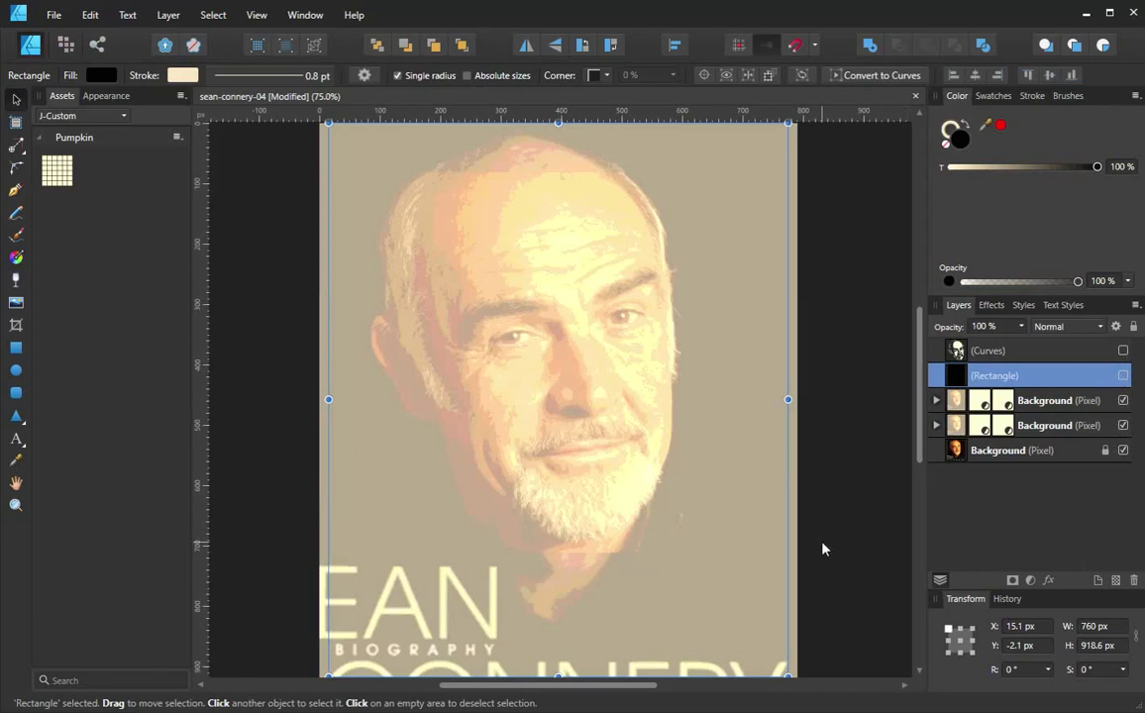
pyautogui.click(1123, 400)
pyautogui.click(1123, 425)
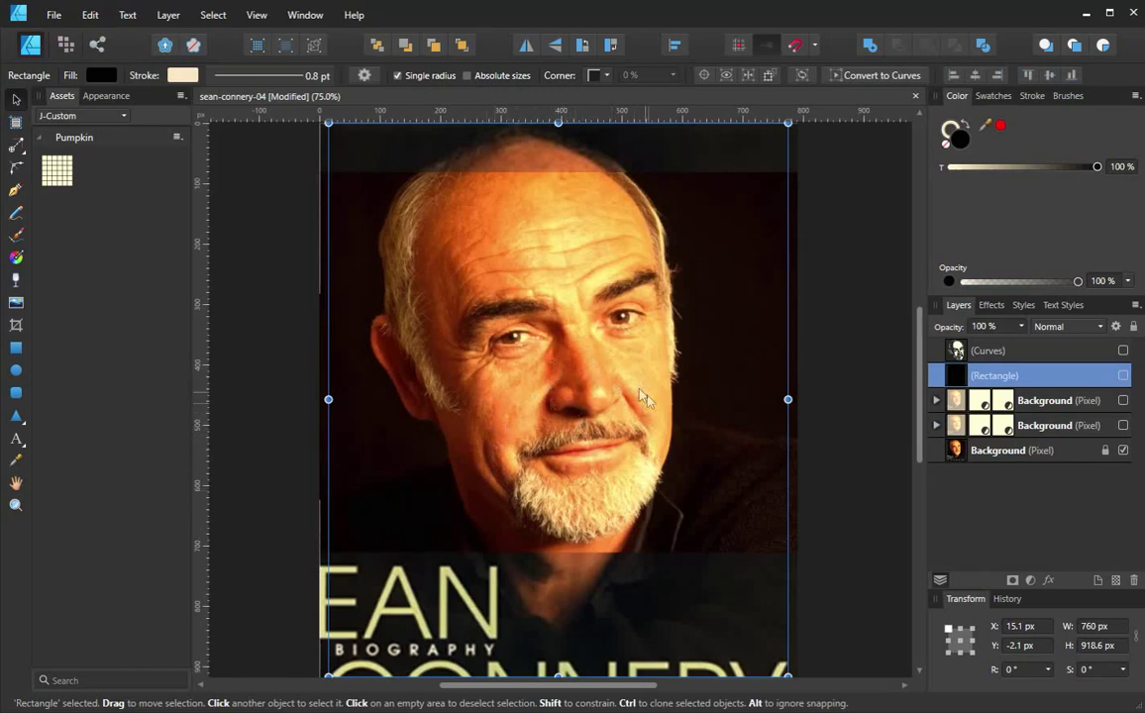
pyautogui.click(941, 352)
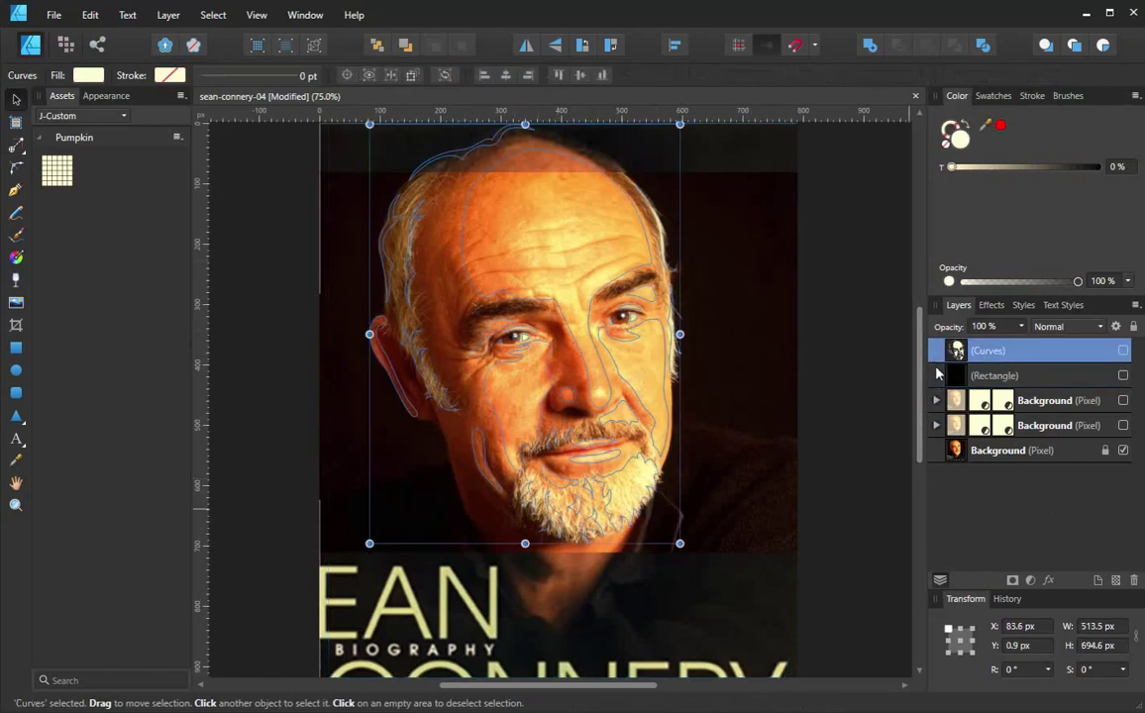
pyautogui.click(731, 520)
pyautogui.click(837, 501)
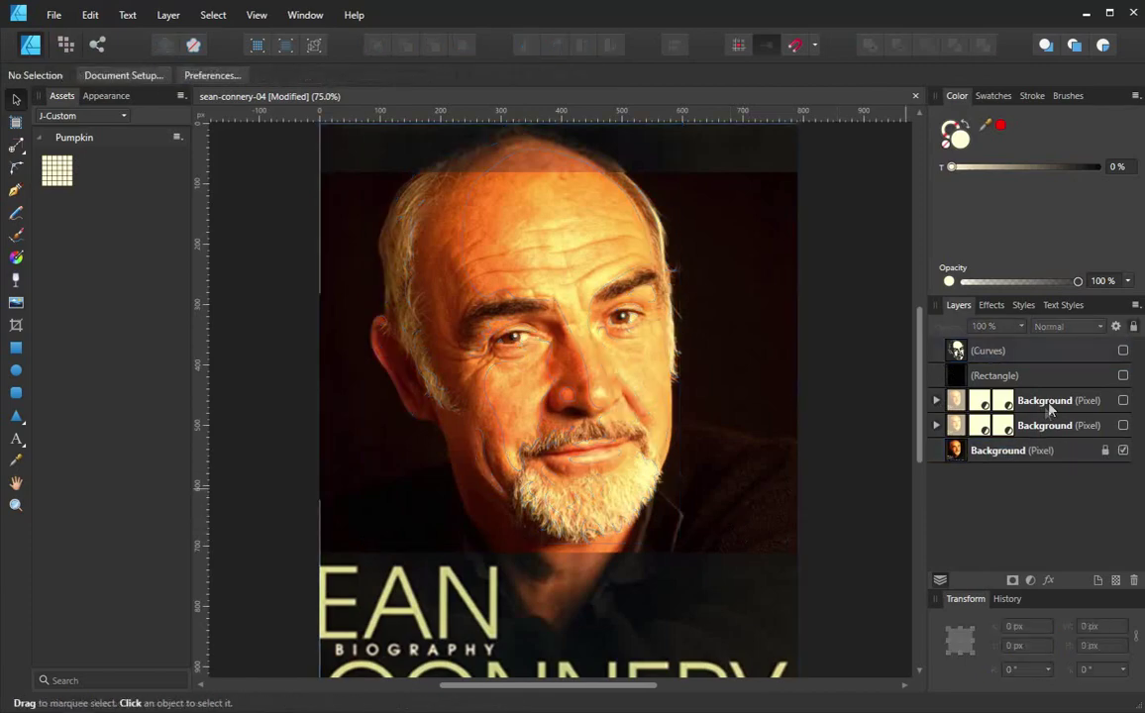
# Show the Curves layer directly over the original photo, briefly checking it against the black Rectangle
pyautogui.click(1123, 351)
pyautogui.click(1123, 375)
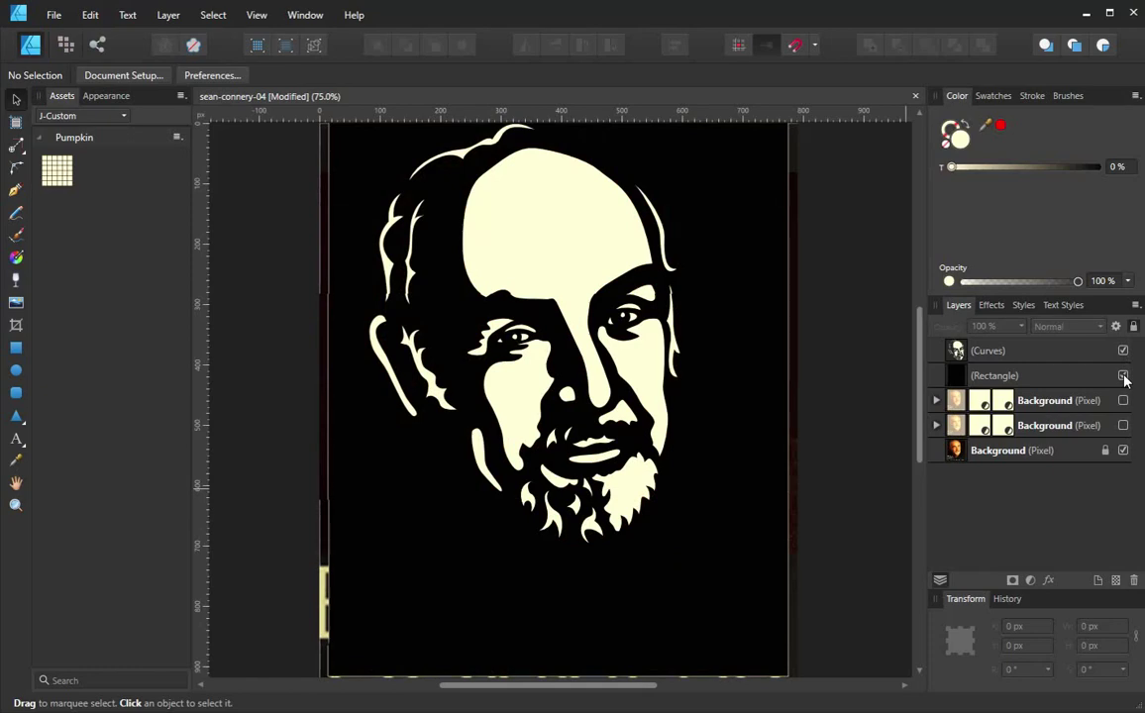
pyautogui.click(1123, 375)
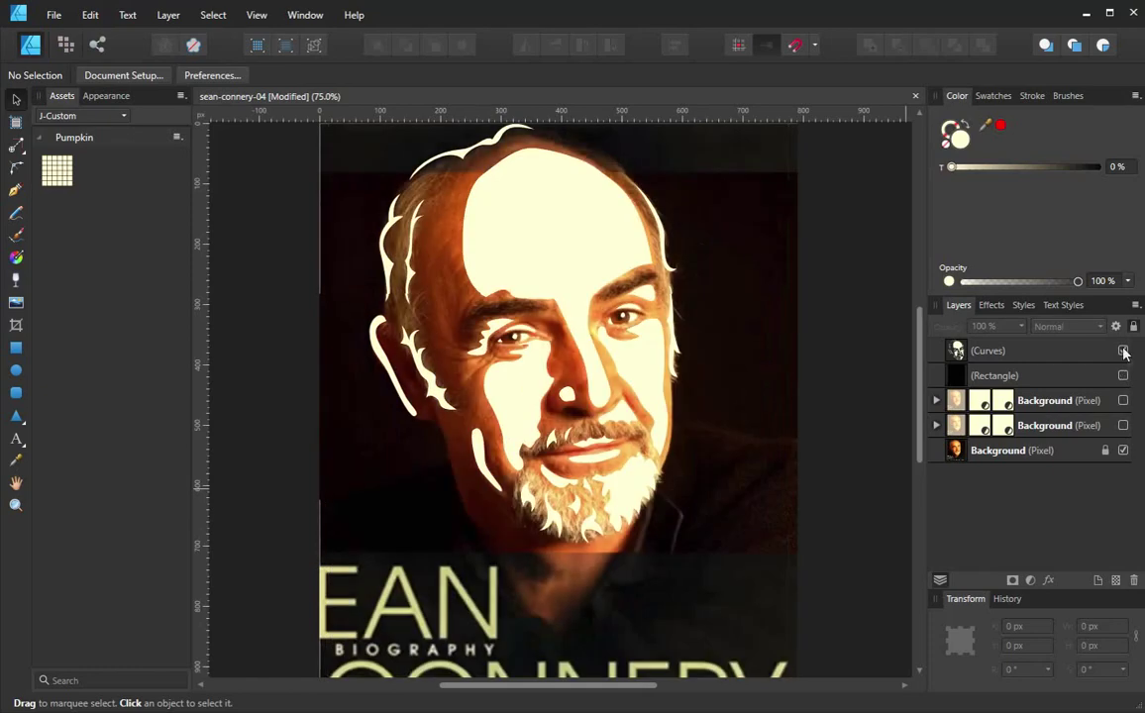
# Hide the Curves artwork over the photo, briefly toggling Curves and Rectangle to compare the highlights with the original face
pyautogui.click(1123, 351)
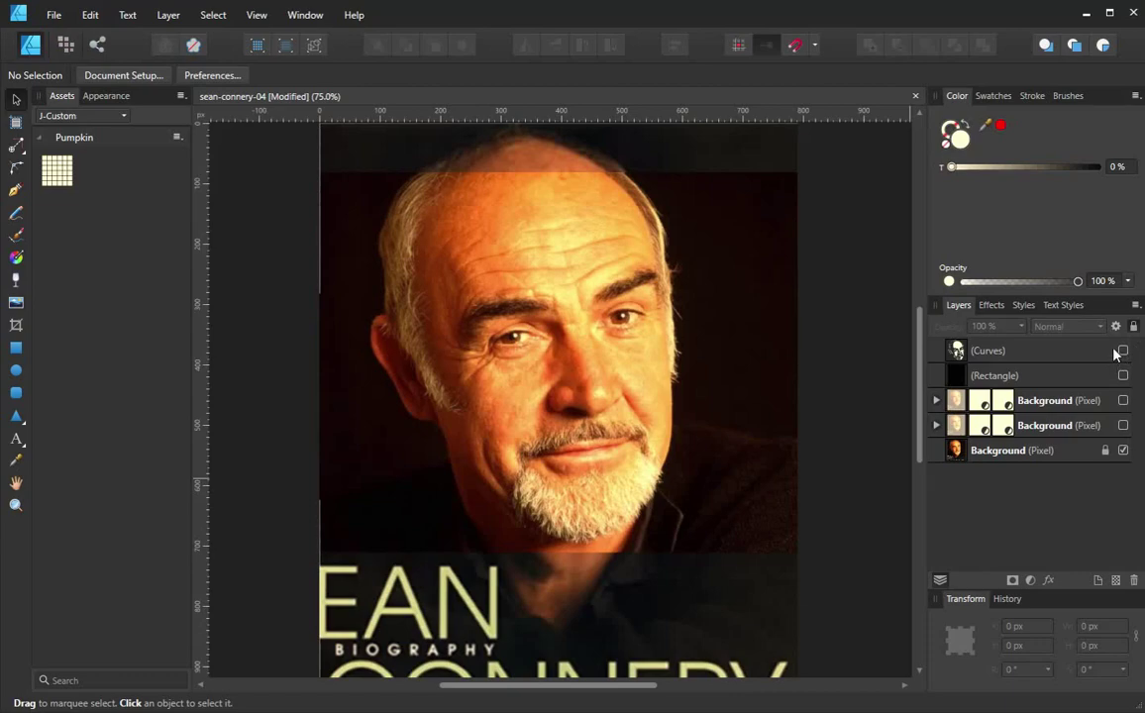
pyautogui.click(1122, 351)
pyautogui.click(1123, 375)
pyautogui.click(1124, 375)
pyautogui.click(1123, 351)
# With both posterized Background layers shown, lower the top edge of the Curves forehead highlight by moving its upper nodes inward
pyautogui.click(1015, 353)
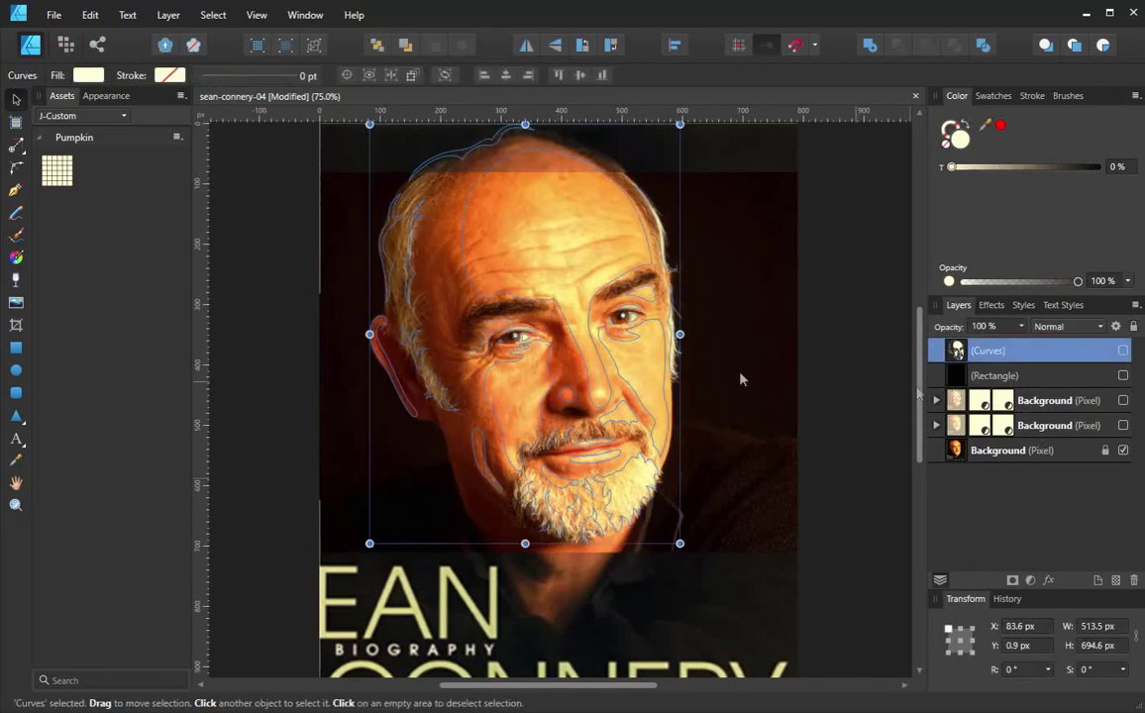
pyautogui.press('p')
pyautogui.scroll(2, 565, 267)
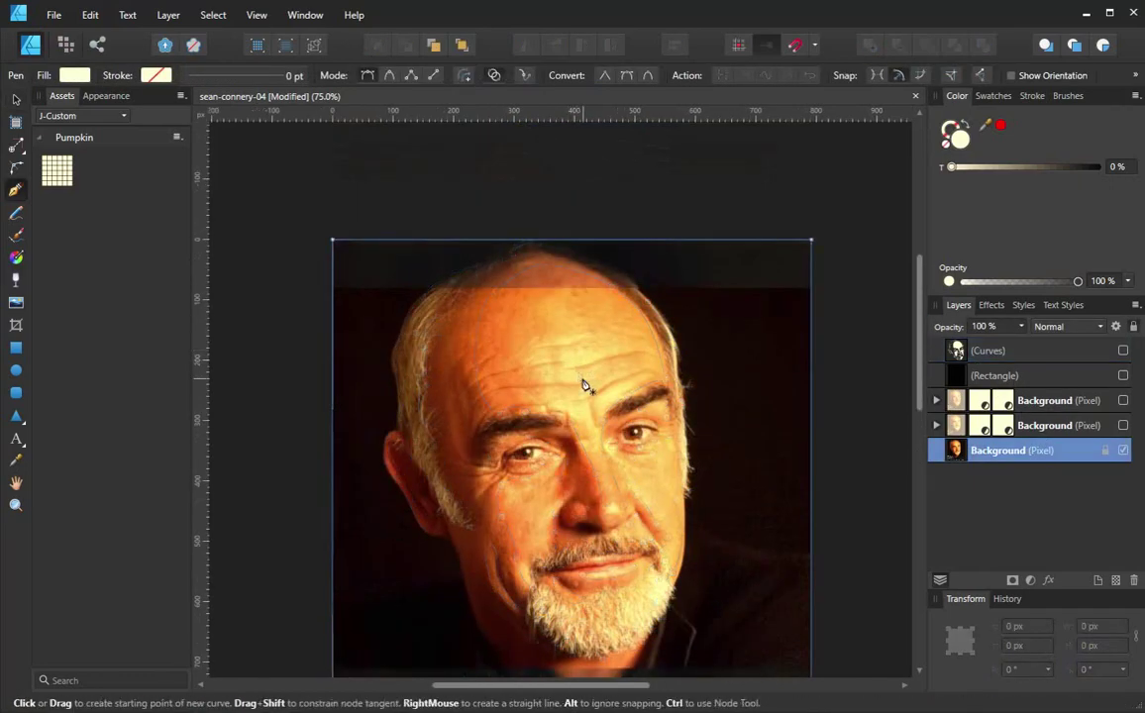
pyautogui.click(585, 374)
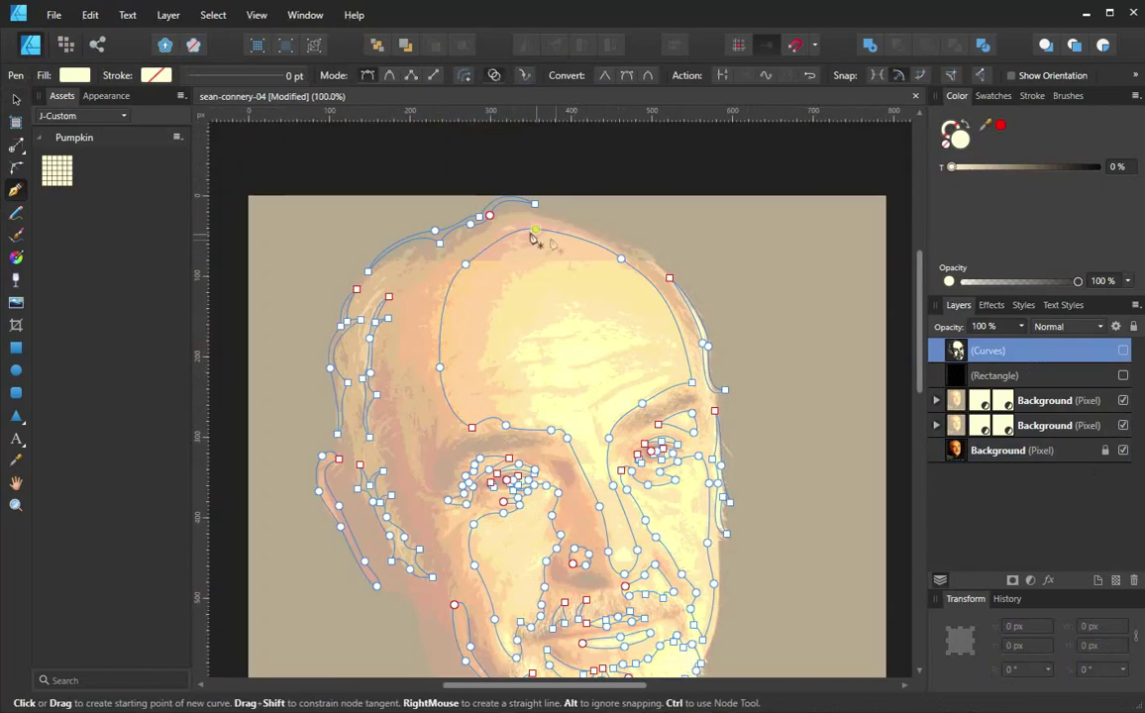
pyautogui.keyDown('ctrl'); pyautogui.click(540, 249); pyautogui.keyUp('ctrl')
pyautogui.keyDown('ctrl'); pyautogui.click(642, 281); pyautogui.keyUp('ctrl')
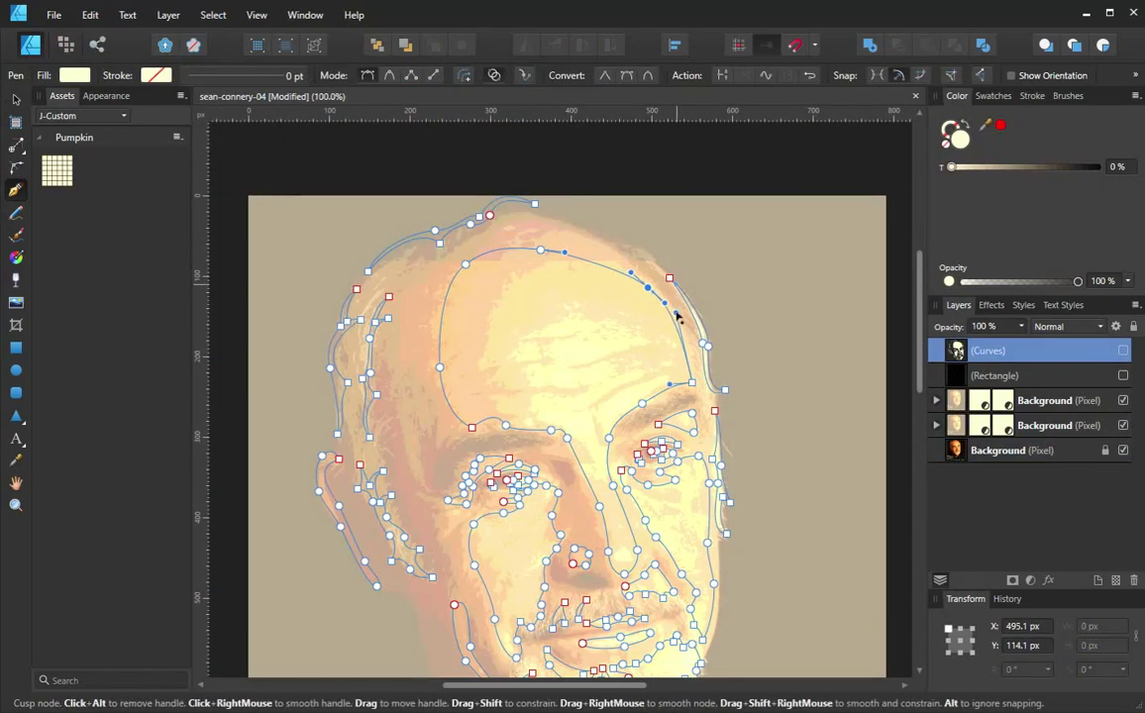
pyautogui.moveTo(543, 251); pyautogui.dragTo(556, 262)
pyautogui.moveTo(465, 264); pyautogui.dragTo(480, 298)
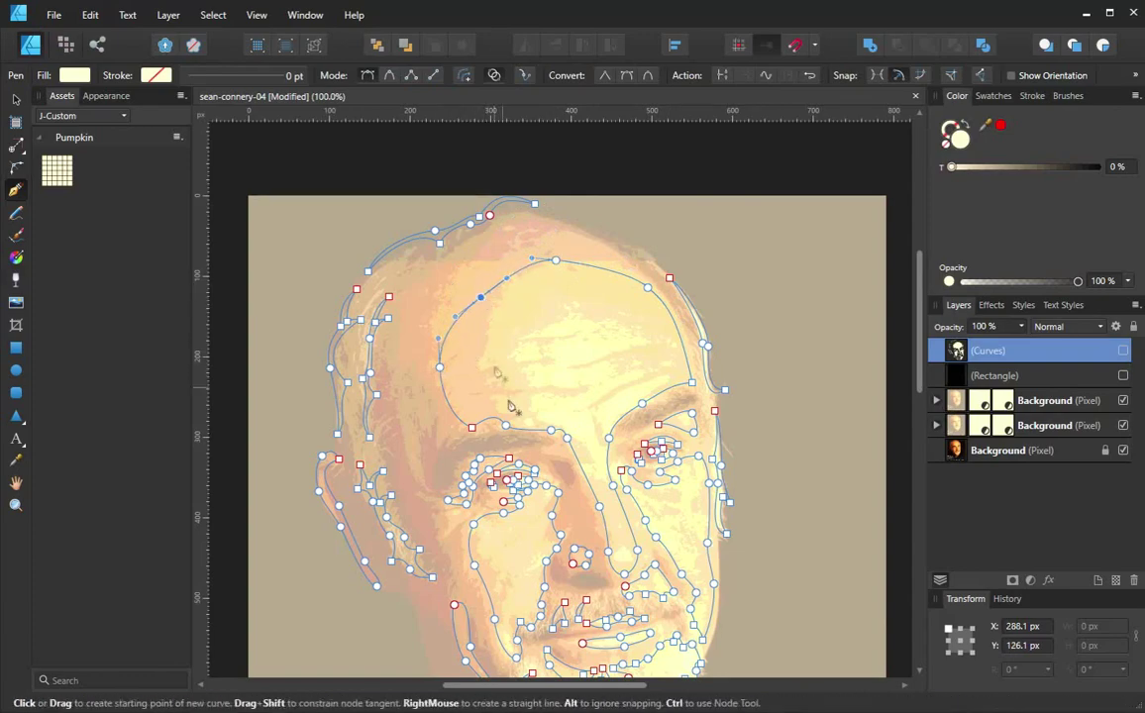
# Delete the forehead highlight's left-side nodes and bow the remaining edge outward with a new node at about X 300.5, Y 139.7 px
pyautogui.moveTo(523, 430); pyautogui.dragTo(417, 287)
pyautogui.press('Delete')
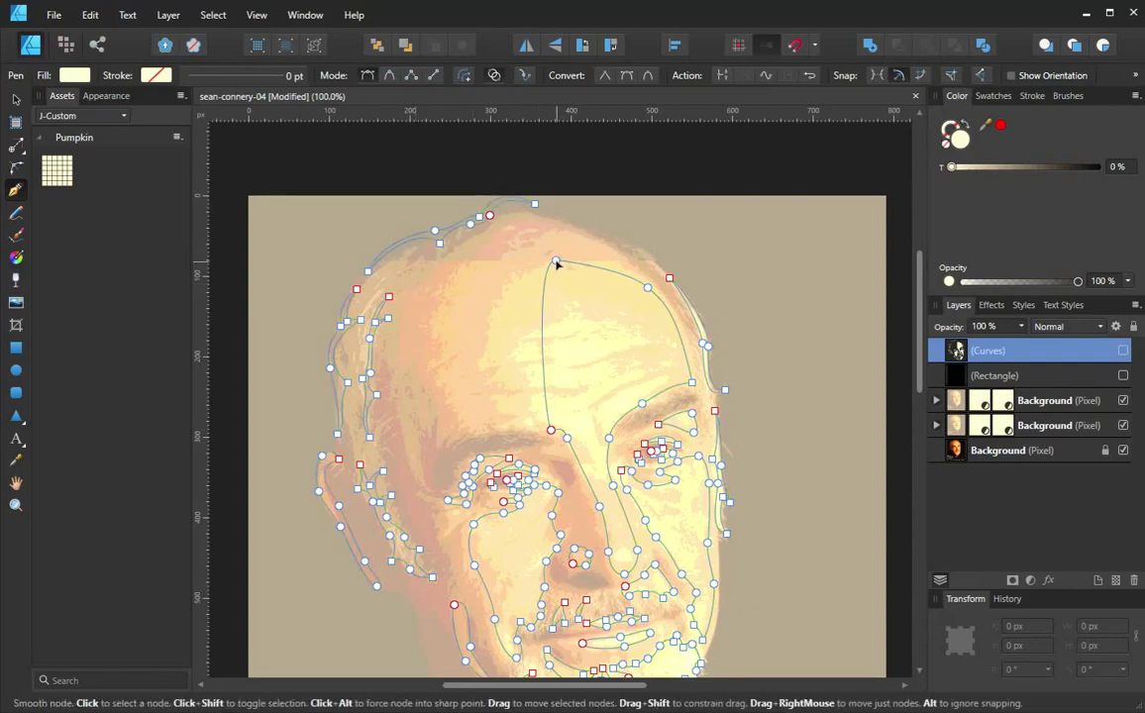
pyautogui.click(555, 262)
pyautogui.click(540, 310)
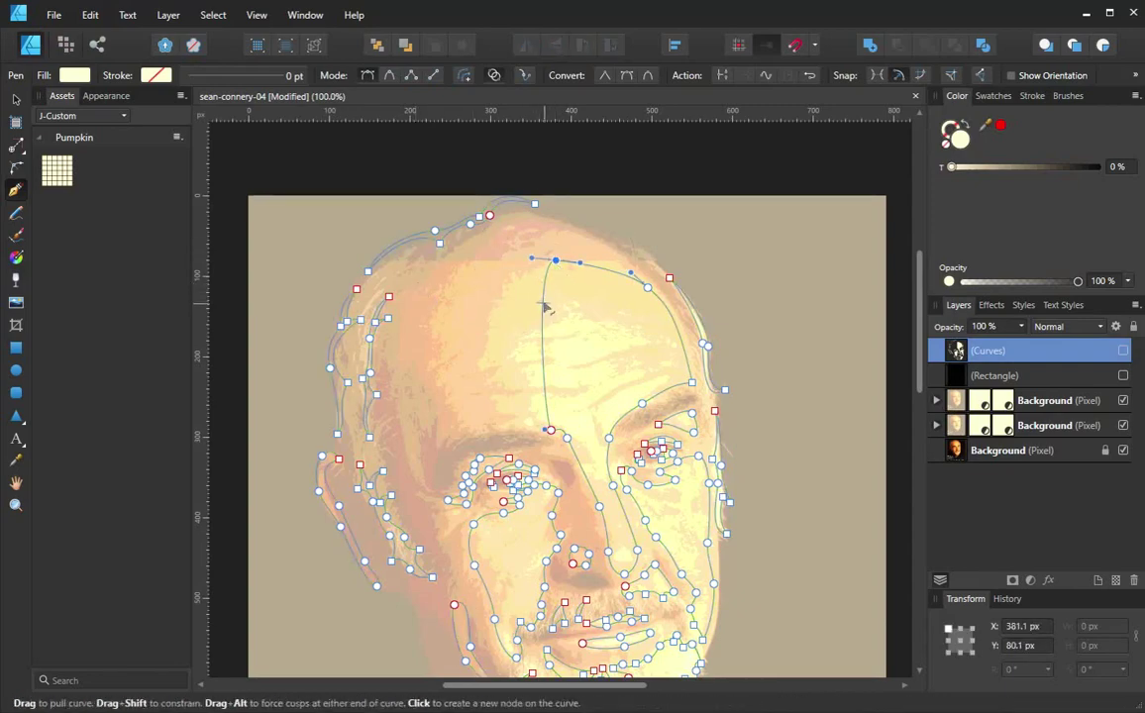
pyautogui.moveTo(542, 310); pyautogui.dragTo(492, 311)
pyautogui.keyDown('ctrl'); pyautogui.click(492, 310); pyautogui.keyUp('ctrl')
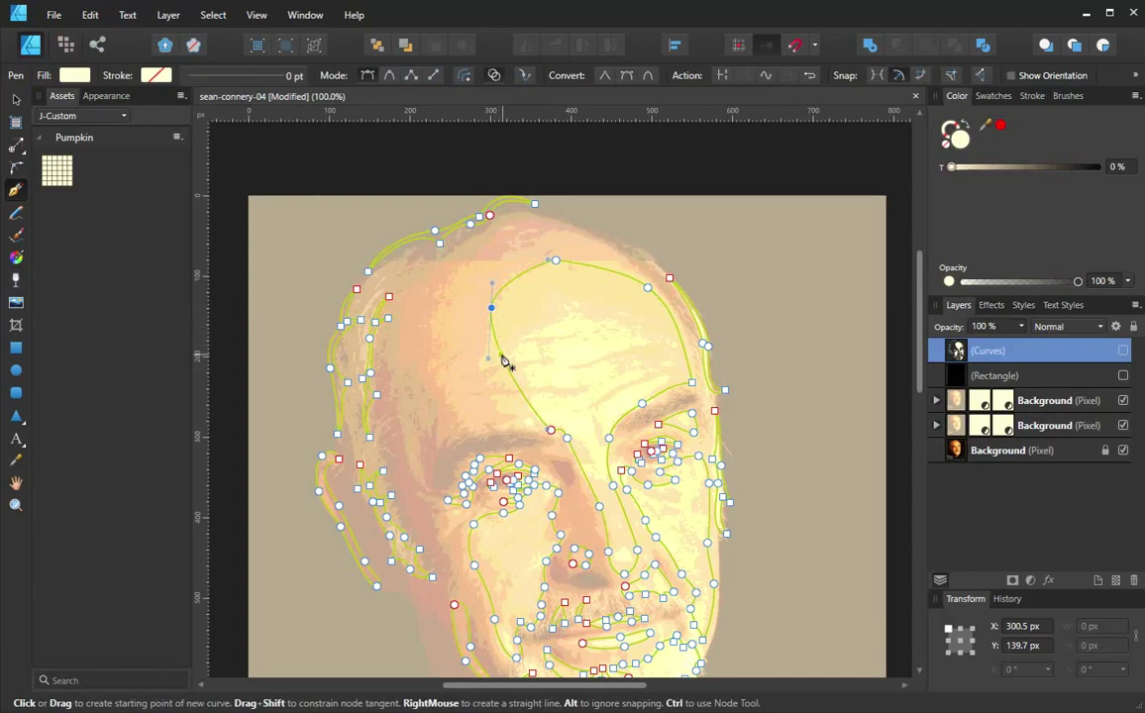
# Try to shape a pointed wrinkle notch in the forehead highlight's left edge with a node at about X 328.5, Y 187.5 px
pyautogui.scroll(3, 532, 378)
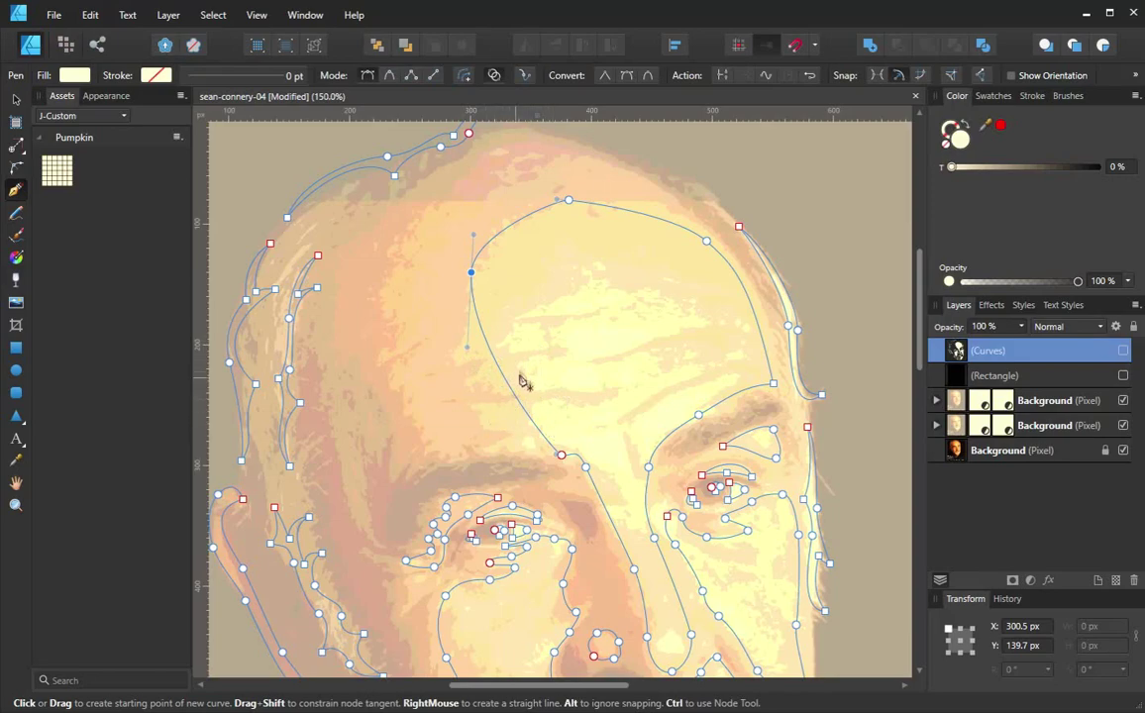
pyautogui.click(1122, 401)
pyautogui.click(1122, 401)
pyautogui.click(480, 327)
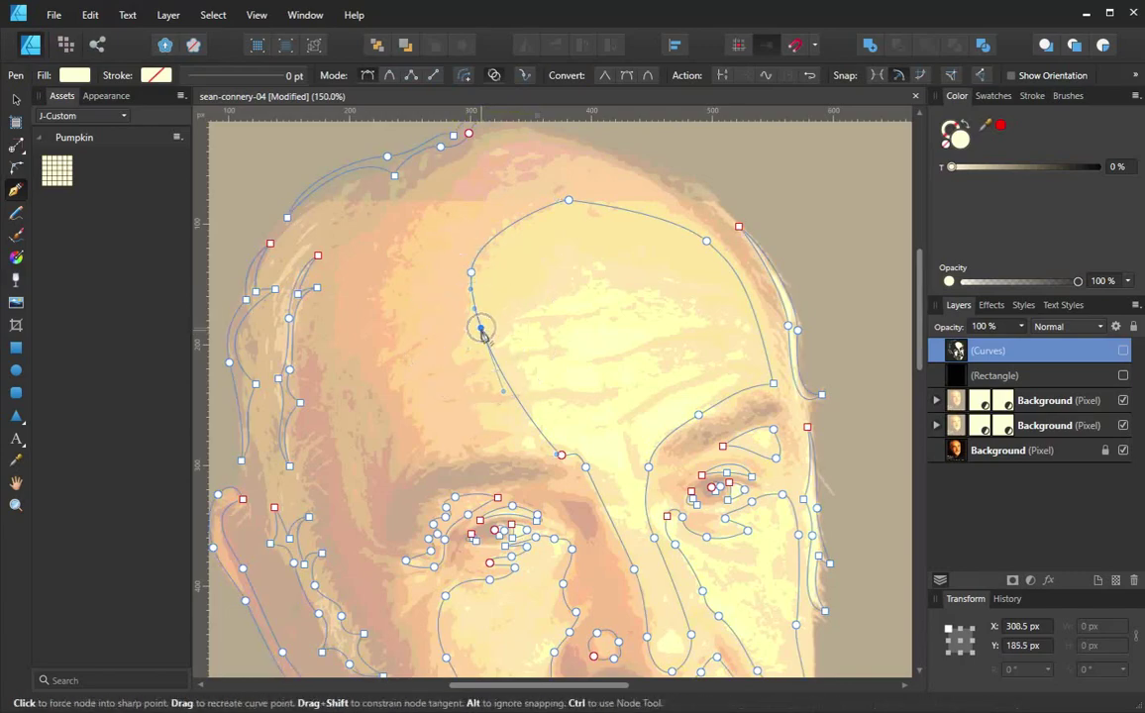
pyautogui.moveTo(504, 394); pyautogui.dragTo(419, 348)
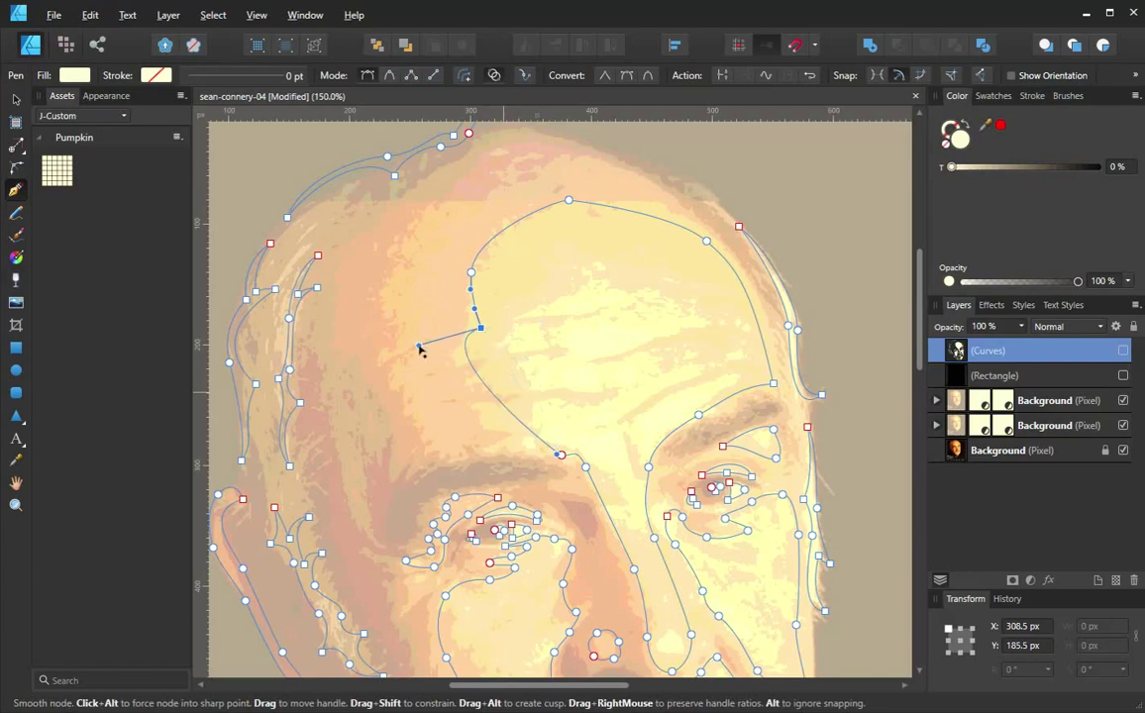
pyautogui.moveTo(477, 310); pyautogui.dragTo(456, 327)
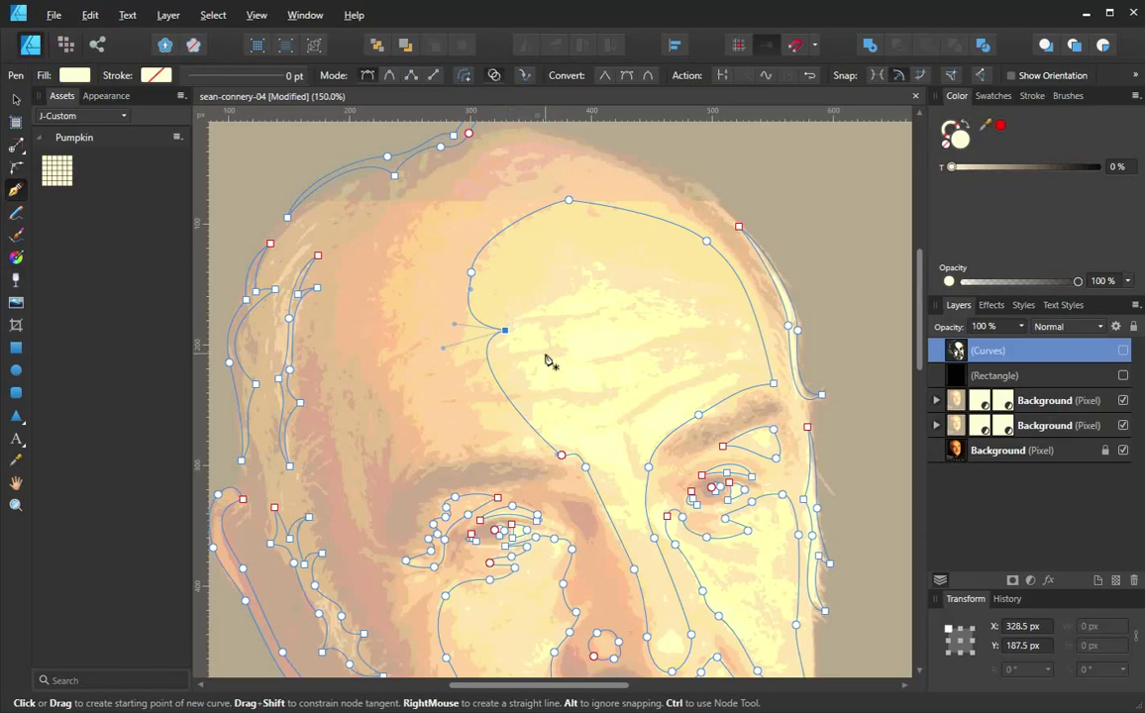
# Delete the pointed notch node from the forehead highlight's left edge
pyautogui.moveTo(558, 359); pyautogui.dragTo(429, 262)
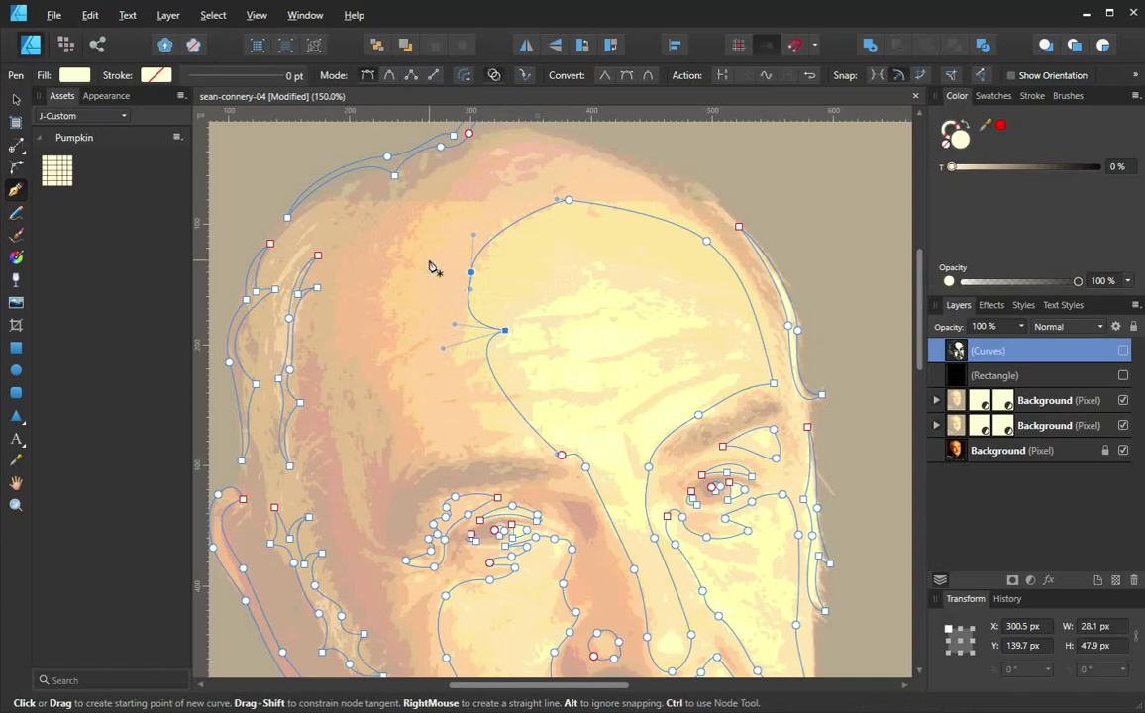
pyautogui.keyDown('ctrl'); pyautogui.click(560, 357); pyautogui.keyUp('ctrl')
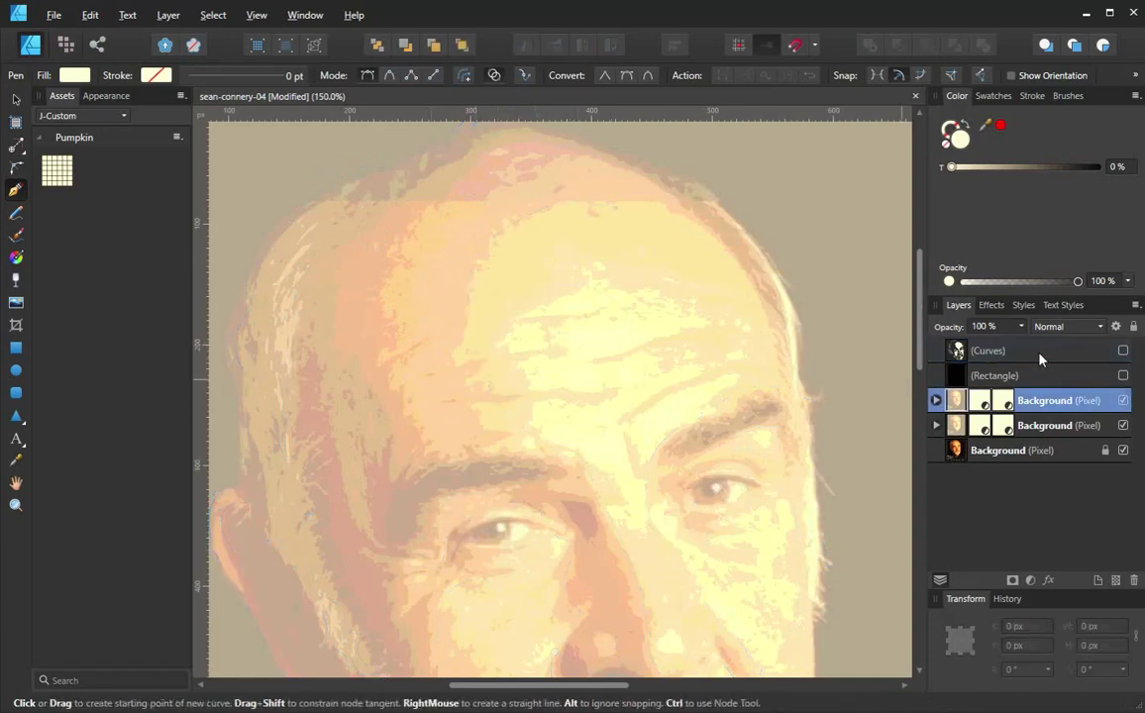
pyautogui.click(975, 350)
pyautogui.moveTo(537, 349); pyautogui.dragTo(441, 313)
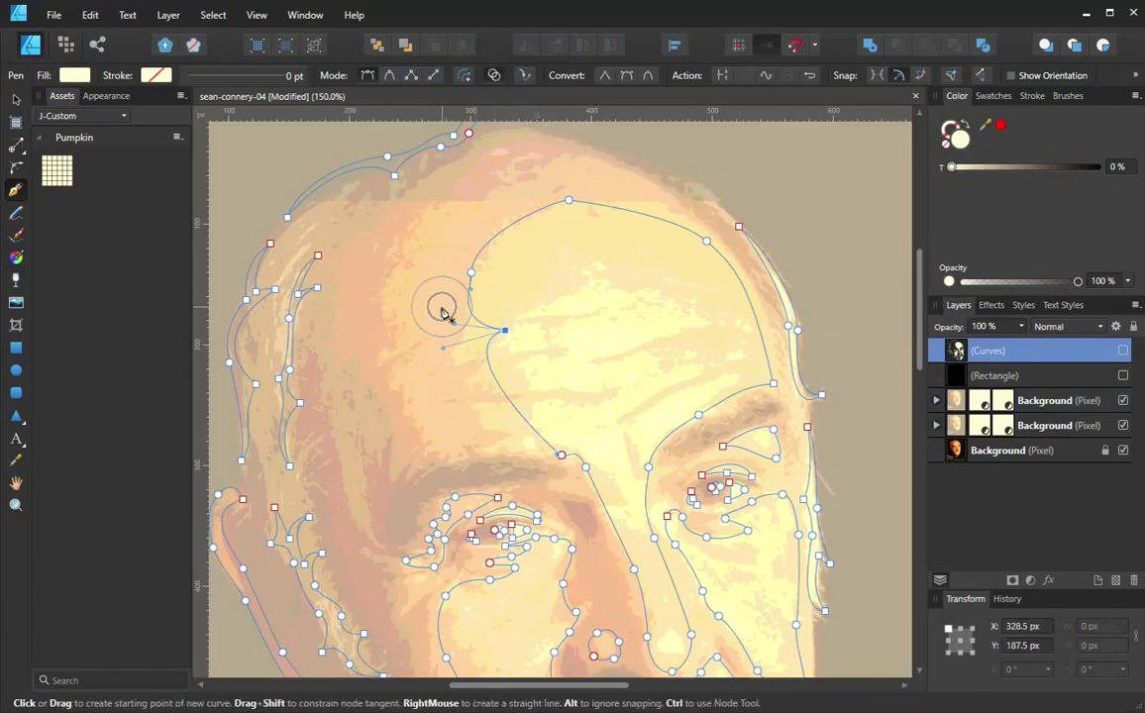
pyautogui.press('Delete')
# Break the forehead outline at its left node and move the lower open end to about X 321.1, Y 271.7 px above the eyebrow
pyautogui.press('ctrl')
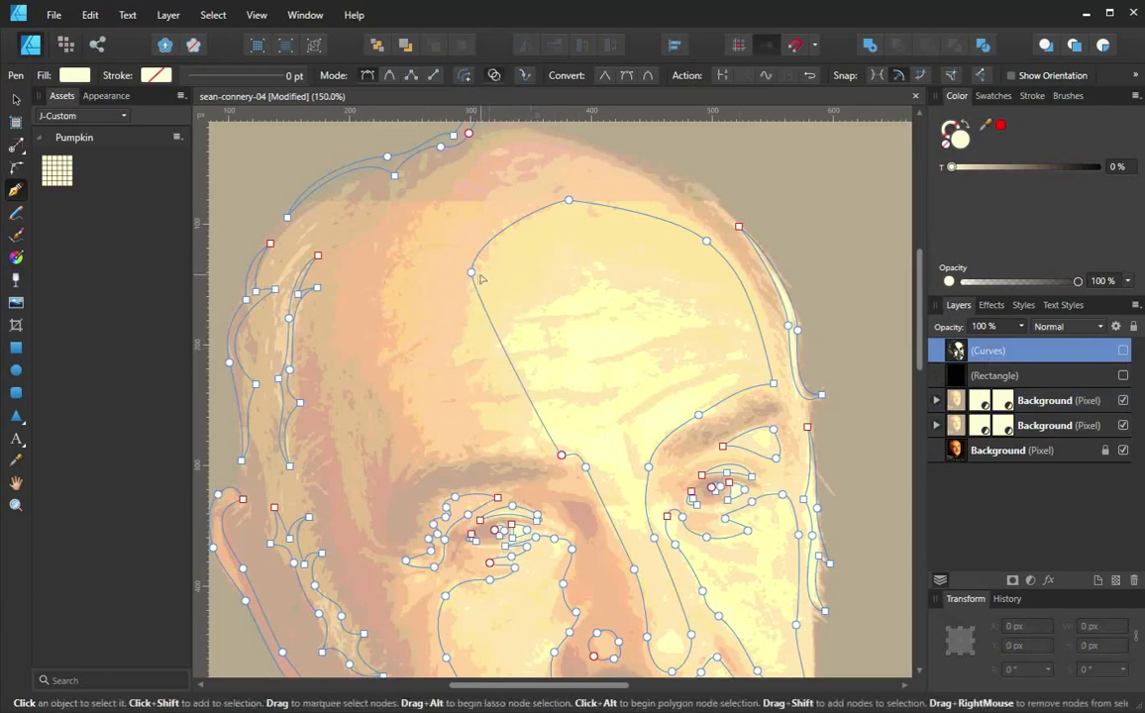
pyautogui.keyDown('ctrl'); pyautogui.click(538, 352); pyautogui.keyUp('ctrl')
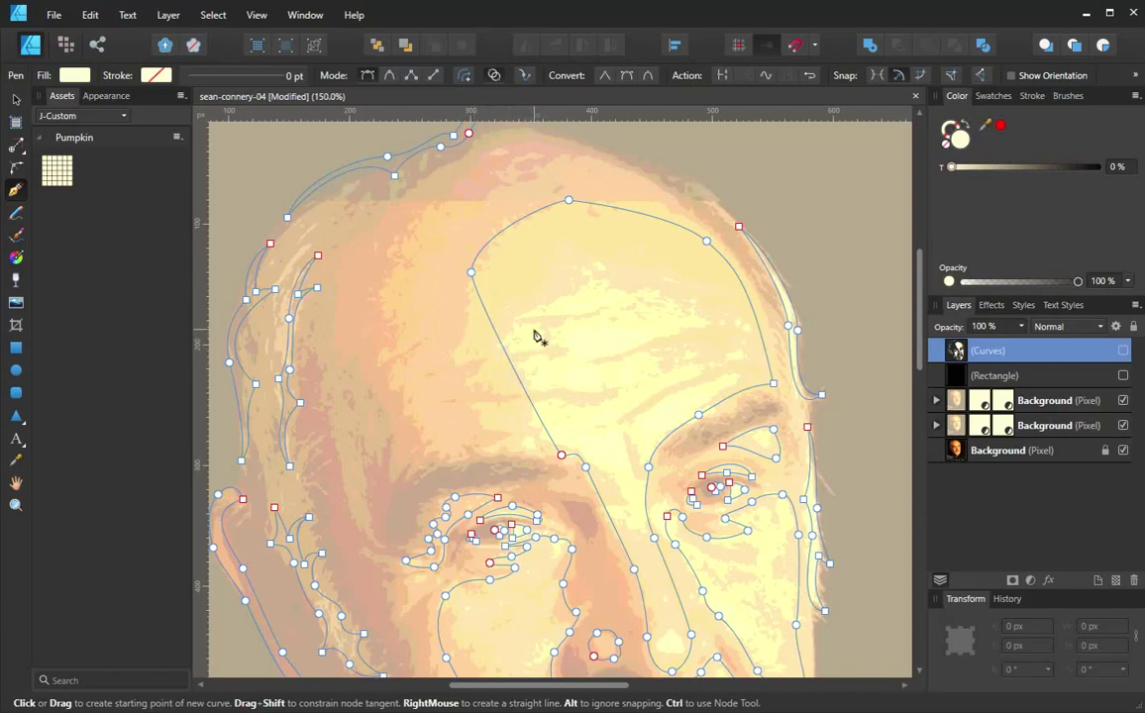
pyautogui.click(471, 273)
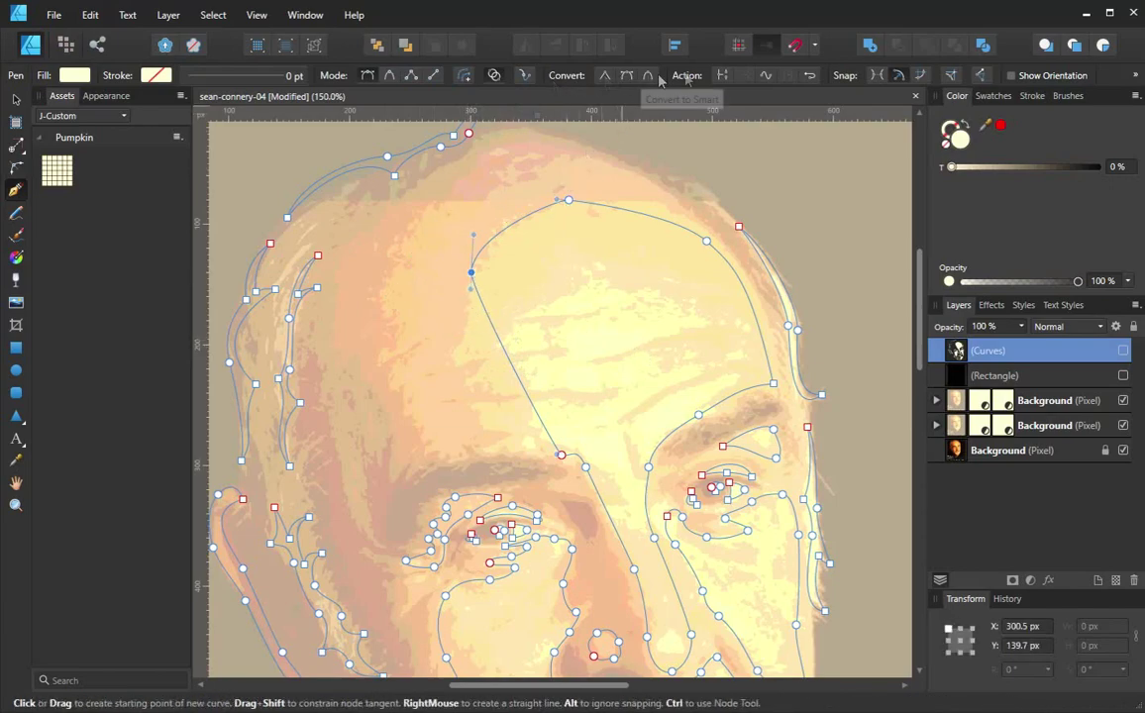
pyautogui.click(724, 77)
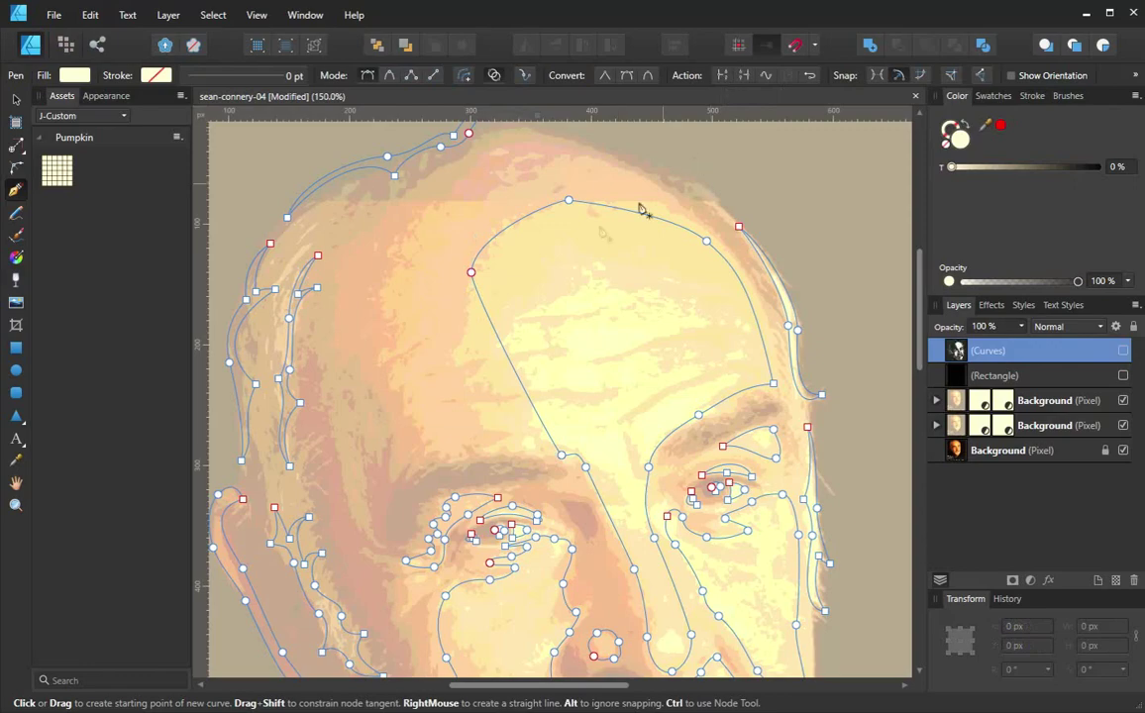
pyautogui.moveTo(471, 274); pyautogui.dragTo(496, 432)
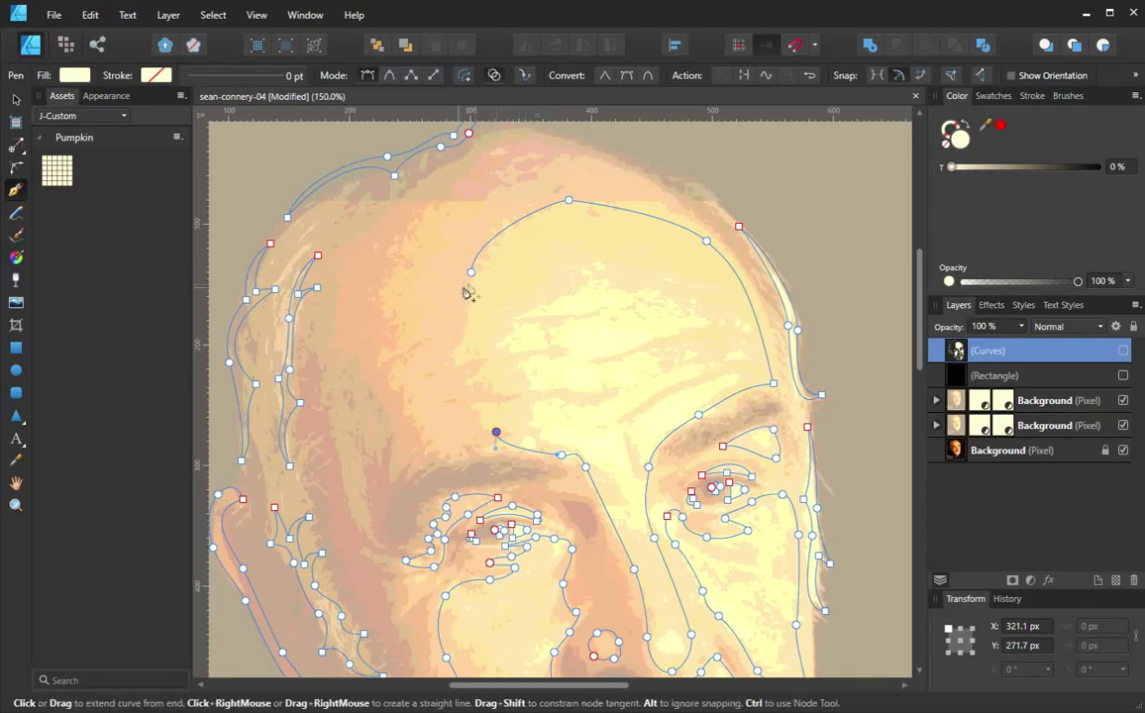
# Refine the forehead outline's upper-left nodes and extend its upper open end downward with one more node
pyautogui.click(472, 275)
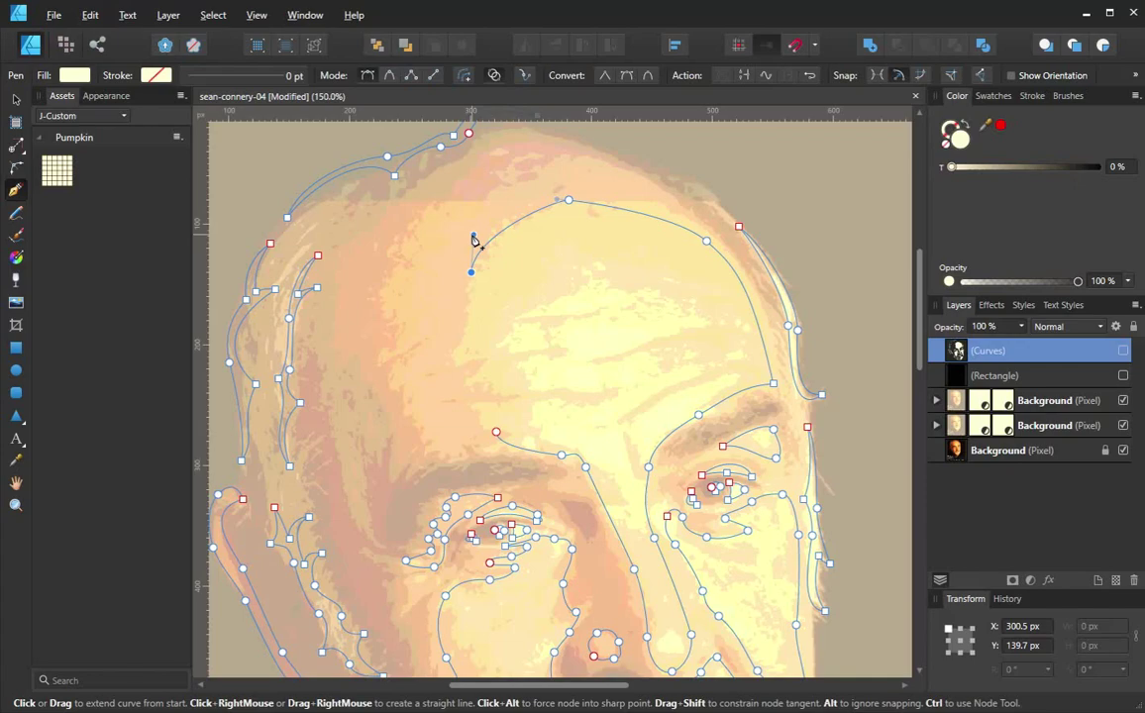
pyautogui.moveTo(569, 200); pyautogui.dragTo(566, 206)
pyautogui.click(472, 270)
pyautogui.click(467, 310)
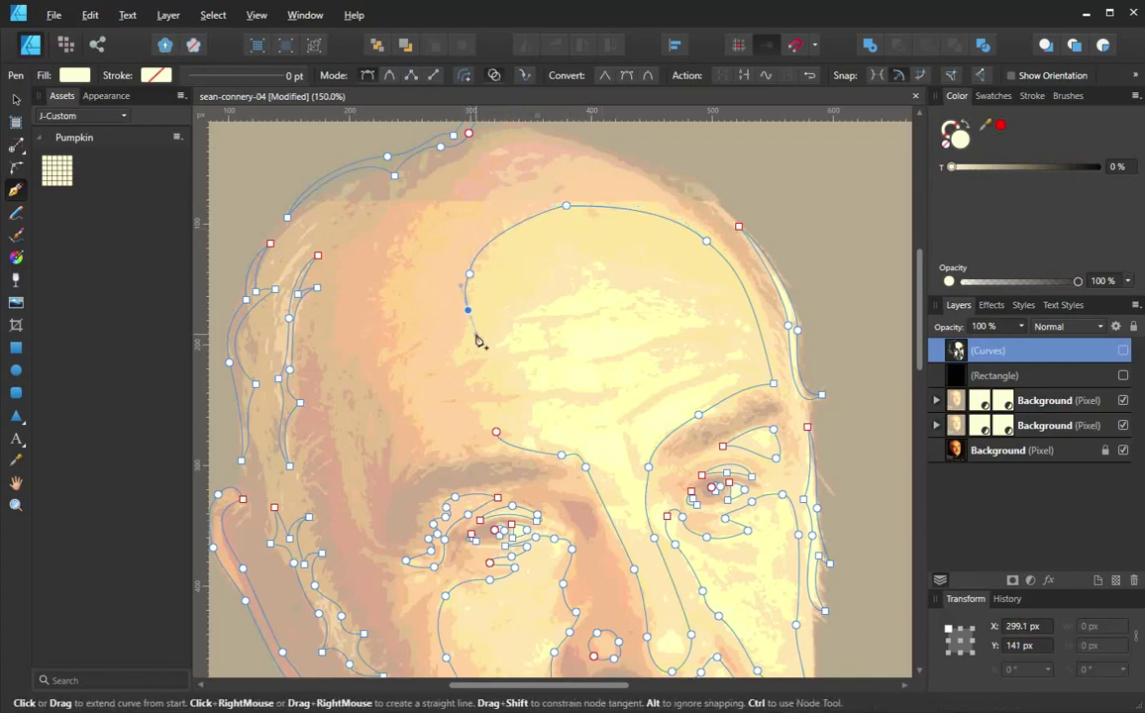
pyautogui.moveTo(467, 311); pyautogui.dragTo(477, 318)
pyautogui.moveTo(470, 274); pyautogui.dragTo(480, 278)
# Draw two pointed wrinkle notches down the forehead highlight's left edge and join them to the lower open end
pyautogui.moveTo(488, 357); pyautogui.dragTo(552, 361)
pyautogui.hotkey('ctrl', 'z')
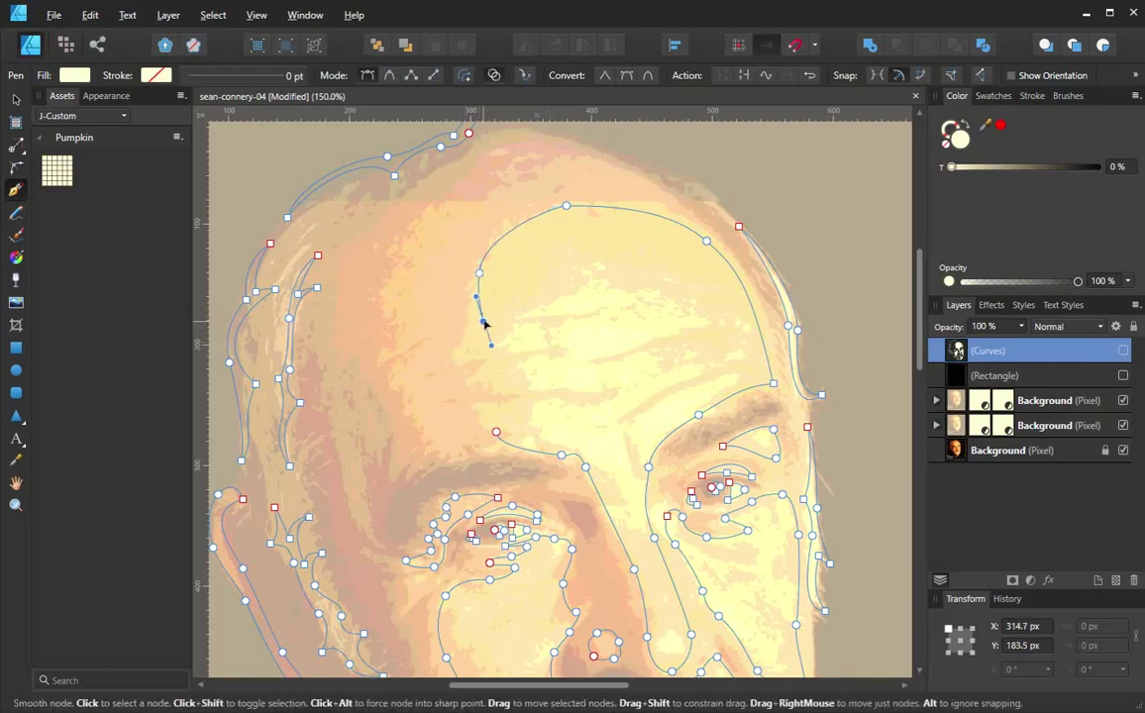
pyautogui.moveTo(515, 356); pyautogui.dragTo(595, 343)
pyautogui.moveTo(439, 365); pyautogui.dragTo(498, 440)
pyautogui.click(514, 357)
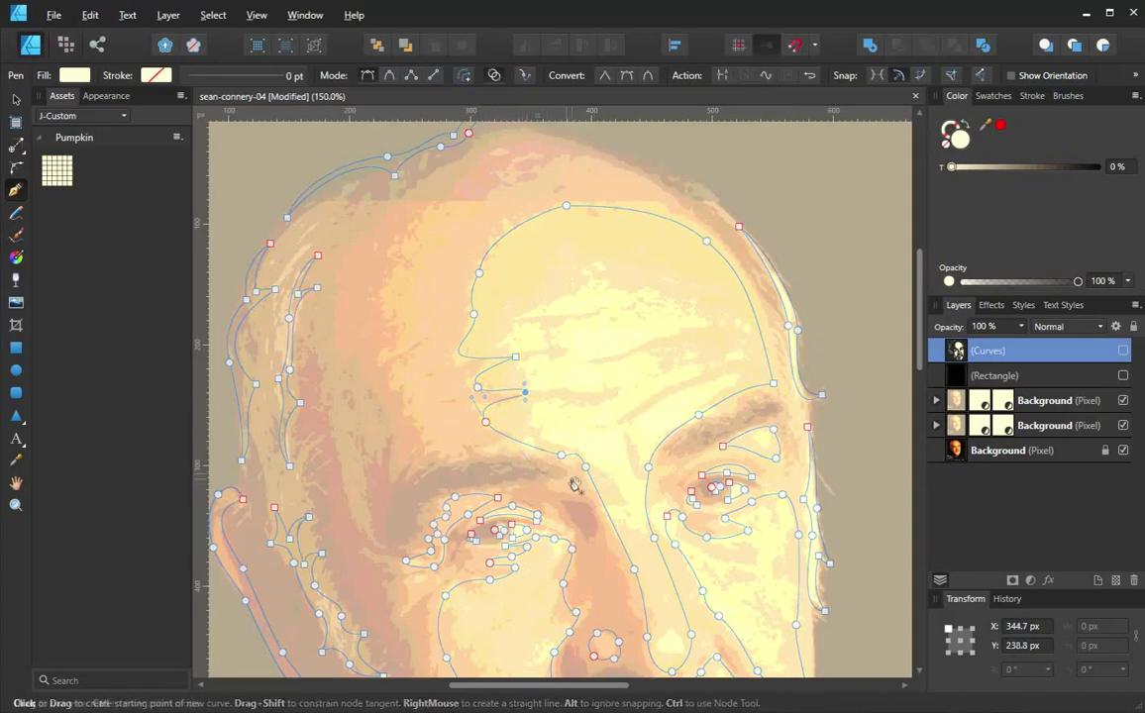
# Hide both posterized Background layers and clear the selection to examine the brow, eyes and cheeks in the original photo
pyautogui.moveTo(576, 475); pyautogui.dragTo(582, 304)
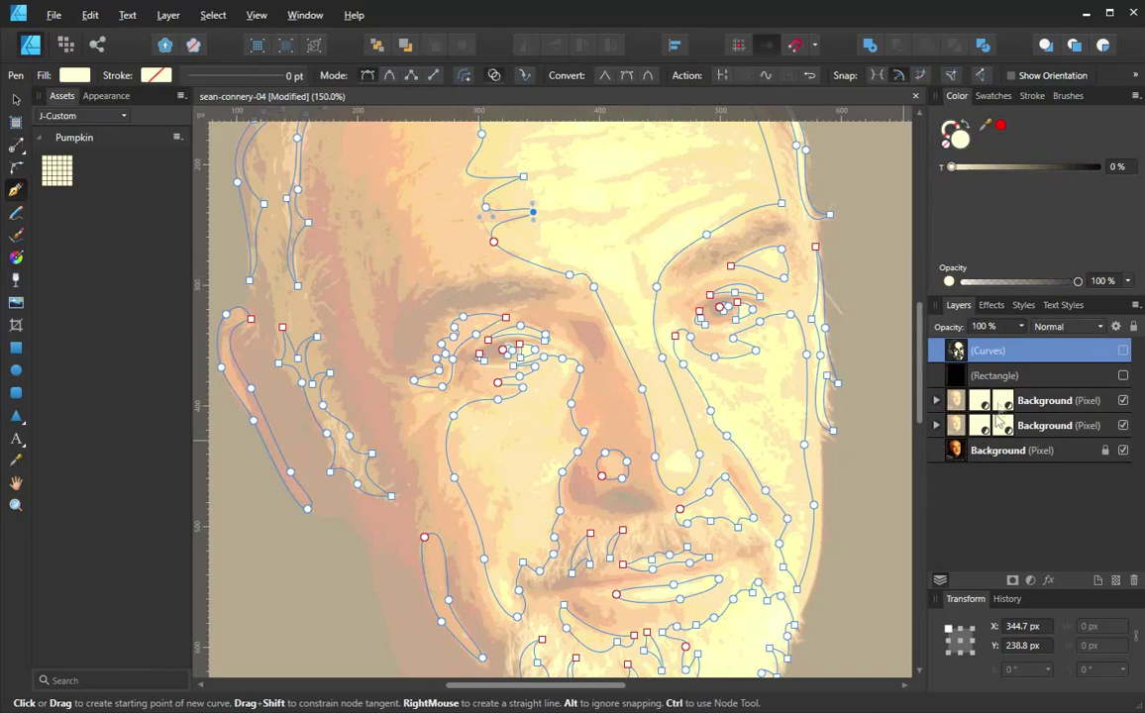
pyautogui.click(1123, 400)
pyautogui.click(1123, 425)
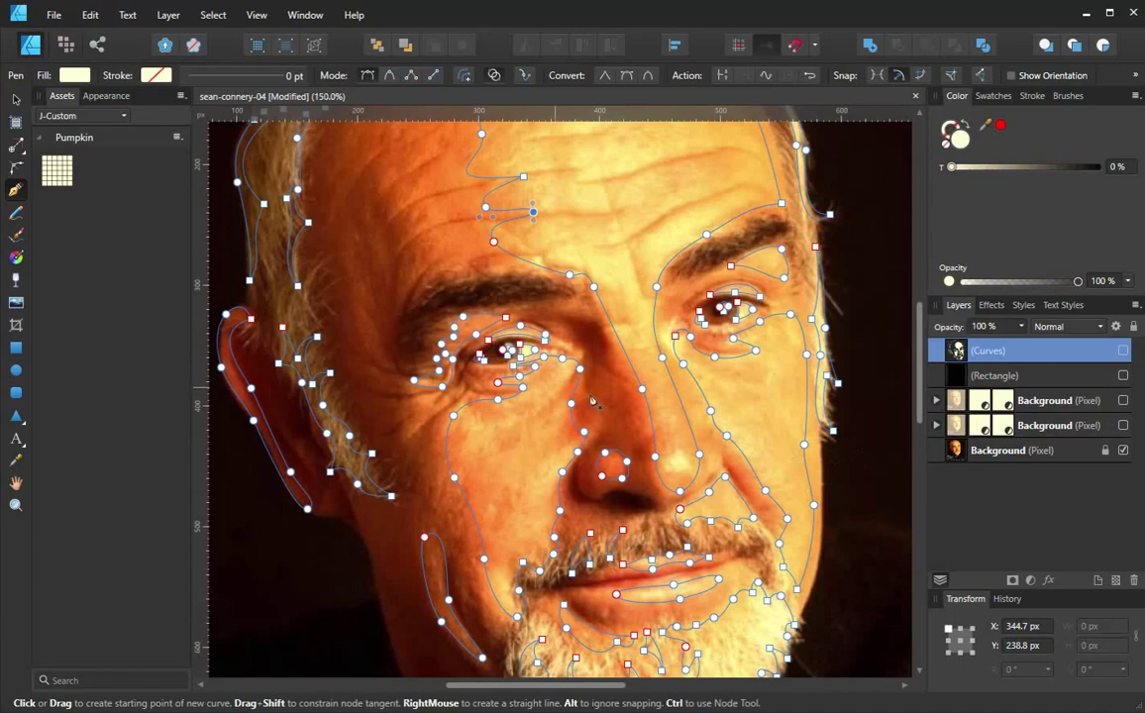
pyautogui.click(16, 100)
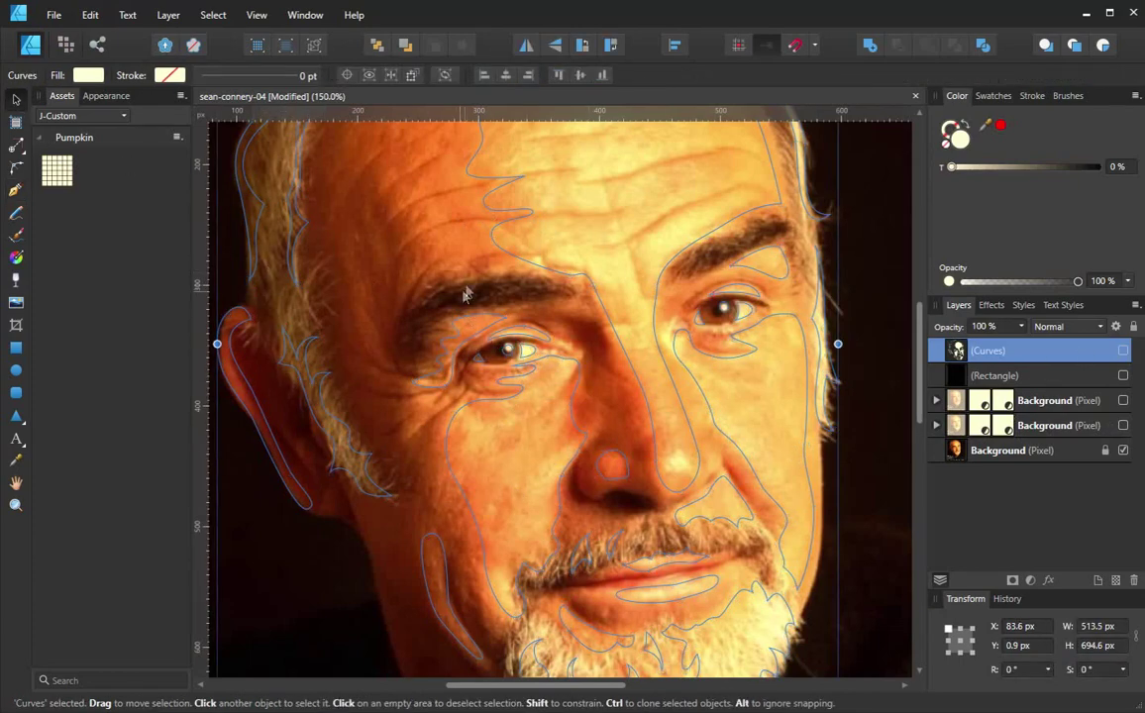
pyautogui.scroll(-4, 577, 439)
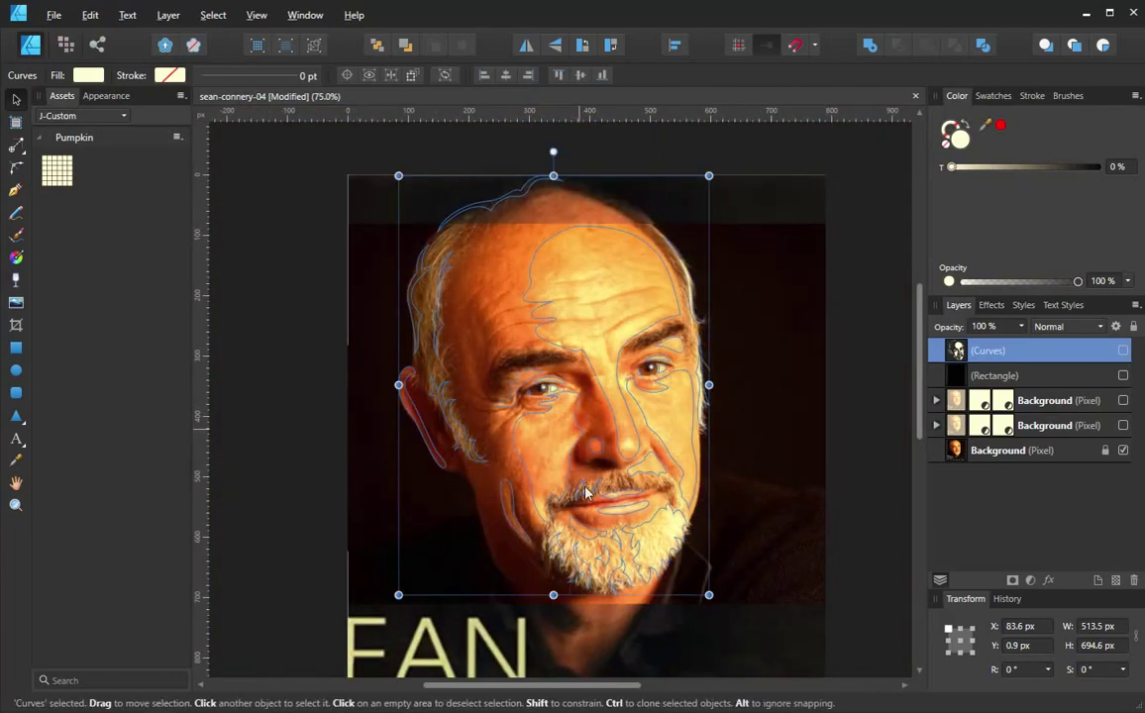
pyautogui.click(842, 476)
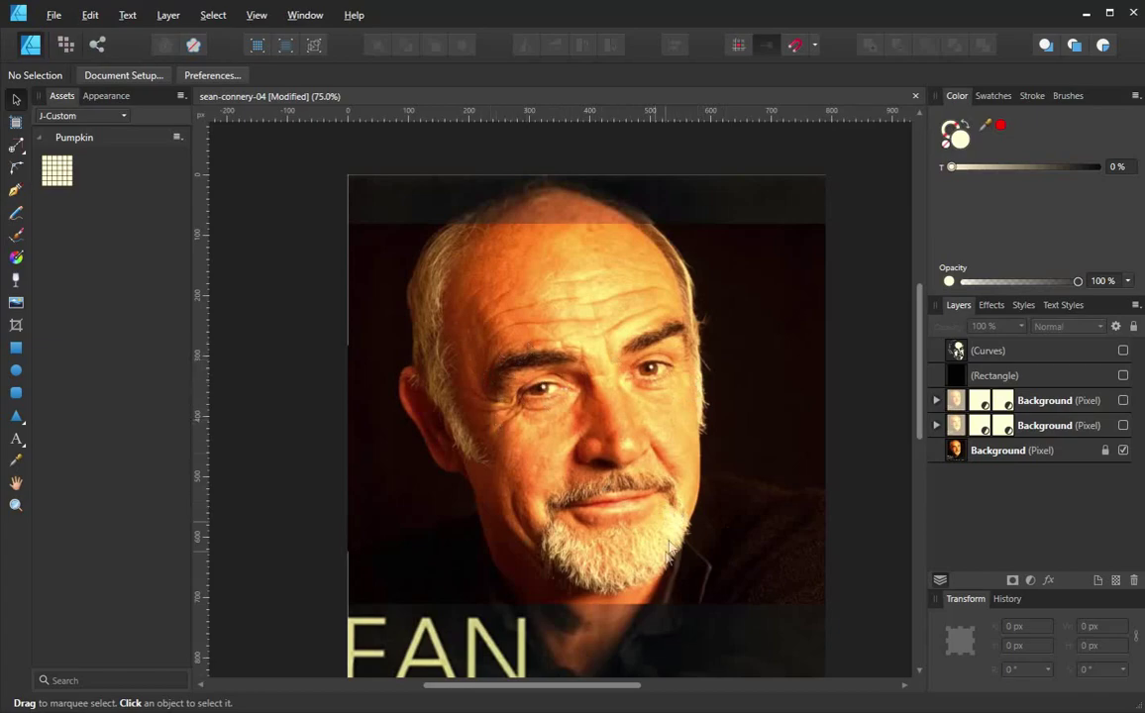
pyautogui.hotkey('ctrl', '+')
pyautogui.hotkey('ctrl', '+')
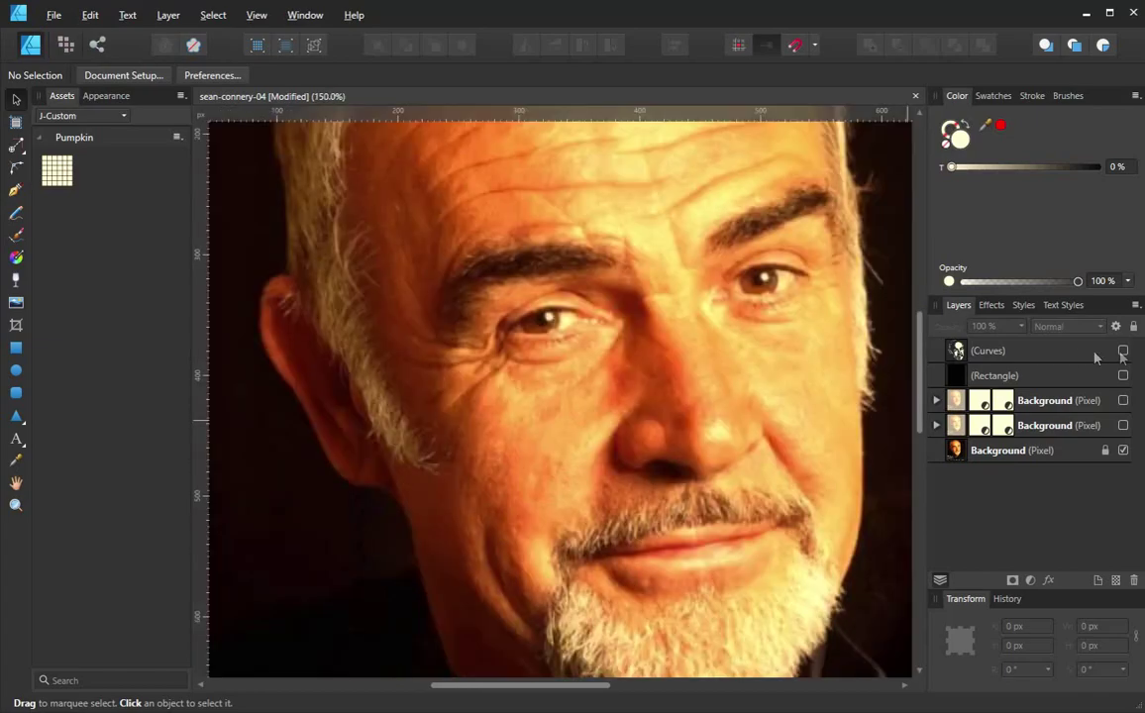
# Show the upper posterized Background layer again and select the Curves artwork for editing with the Pen tool
pyautogui.click(1122, 425)
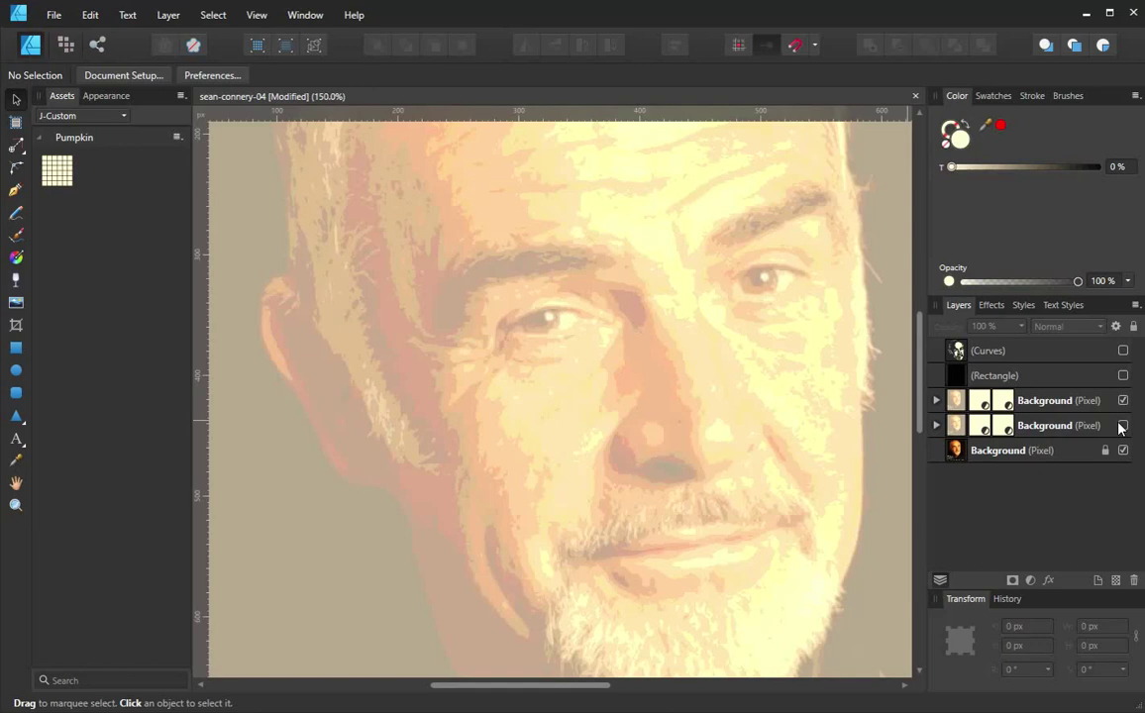
pyautogui.click(998, 352)
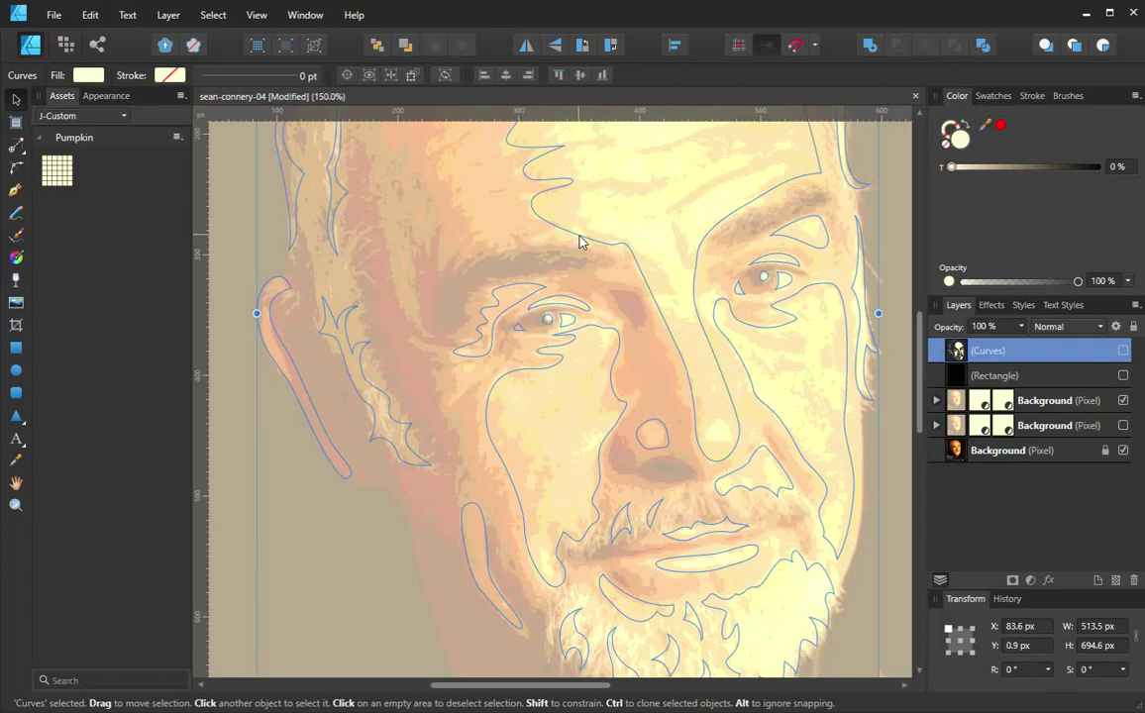
pyautogui.press('p')
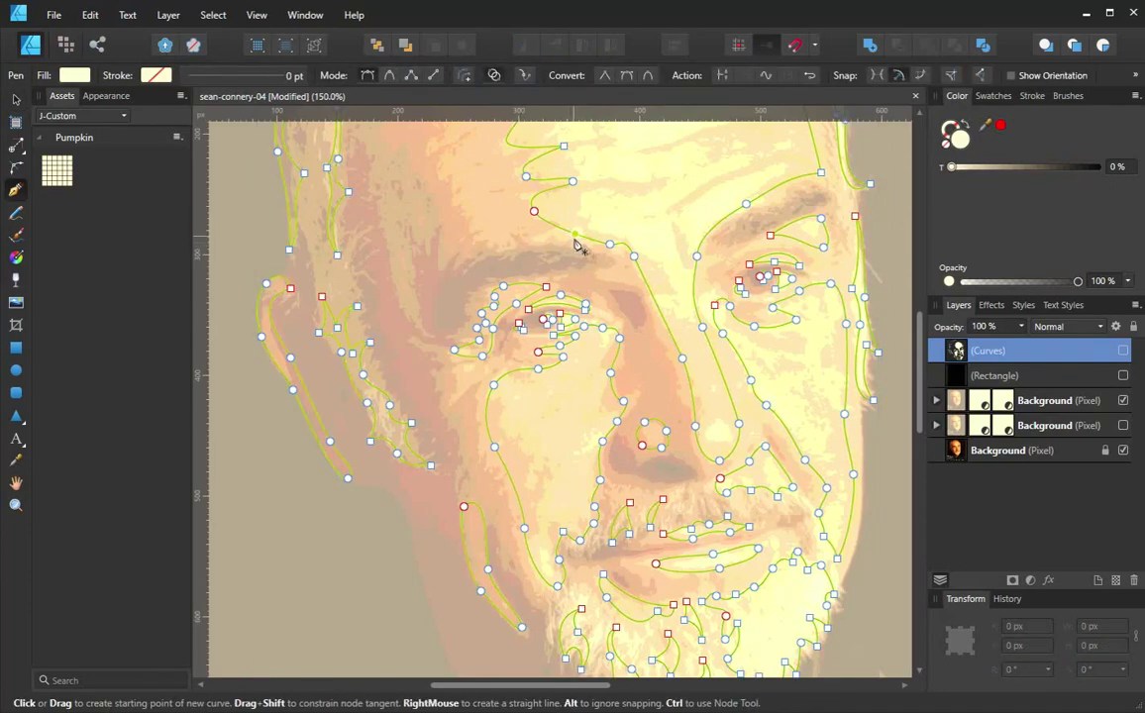
# Square off the forehead outline above the left eyebrow with a corner node at about X 311.9, Y 289.9 px and adjust the curve handles
pyautogui.keyDown('ctrl'); pyautogui.click(612, 245); pyautogui.keyUp('ctrl')
pyautogui.moveTo(611, 246); pyautogui.dragTo(585, 231)
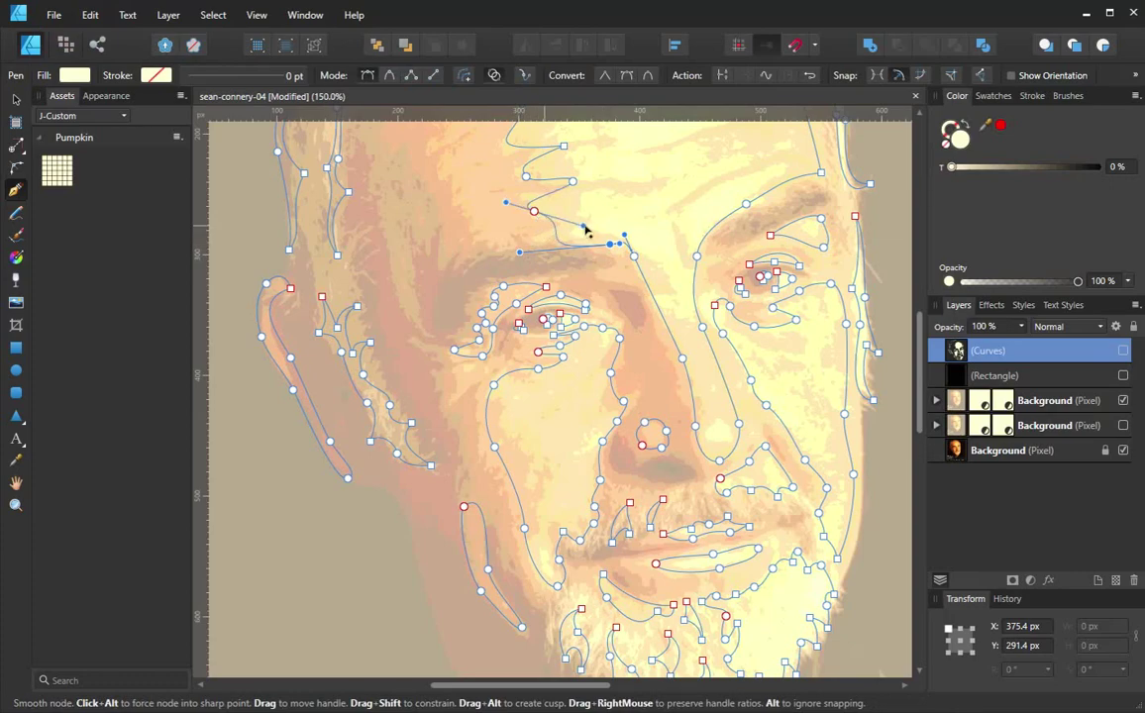
pyautogui.moveTo(520, 253); pyautogui.dragTo(450, 266)
pyautogui.moveTo(516, 252); pyautogui.dragTo(542, 249)
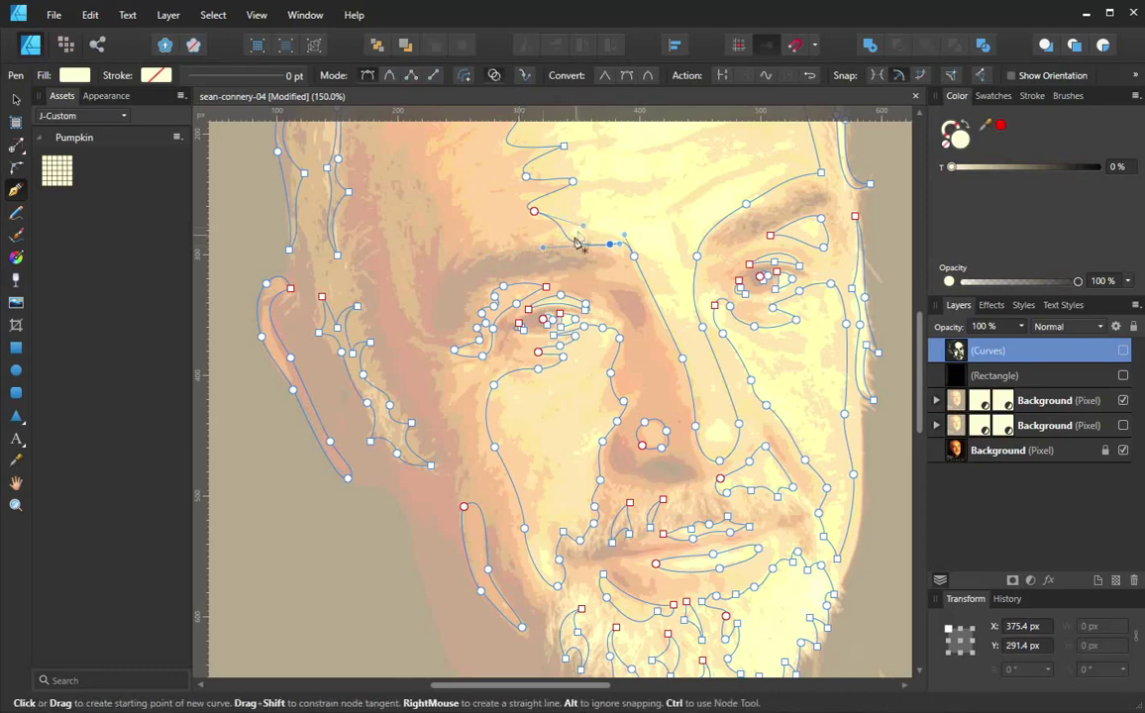
pyautogui.moveTo(541, 247)
pyautogui.mouseDown()
pyautogui.moveTo(567, 239)
pyautogui.moveTo(533, 246)
pyautogui.mouseUp()
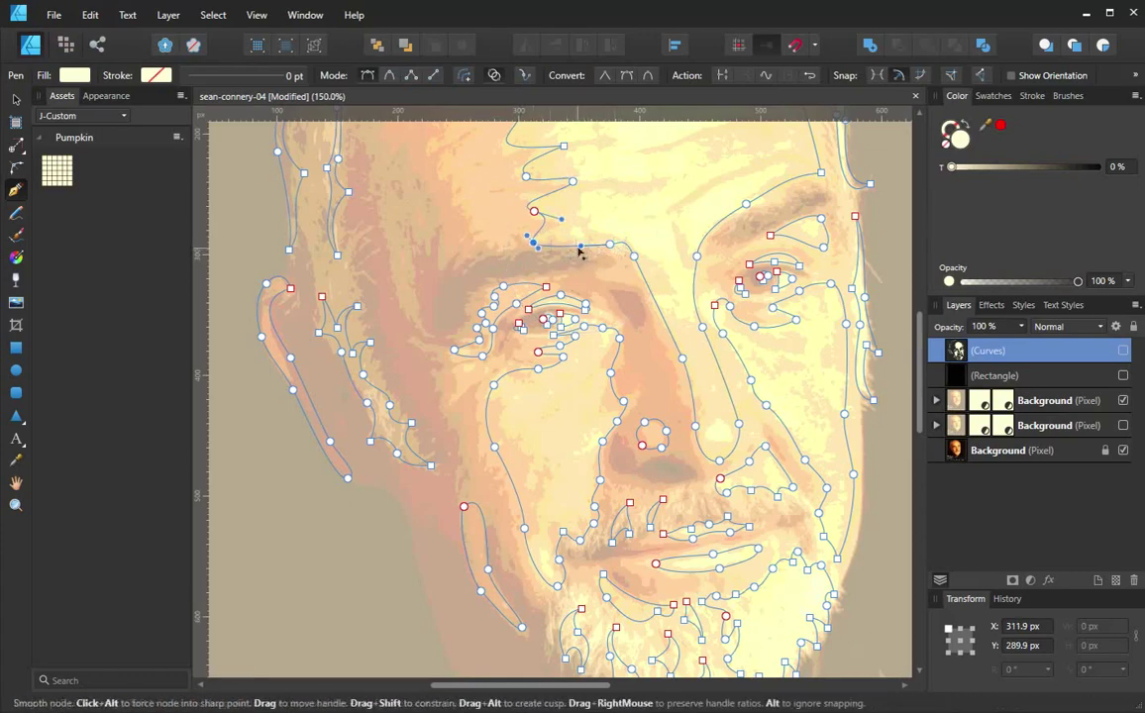
pyautogui.moveTo(584, 248); pyautogui.dragTo(587, 241)
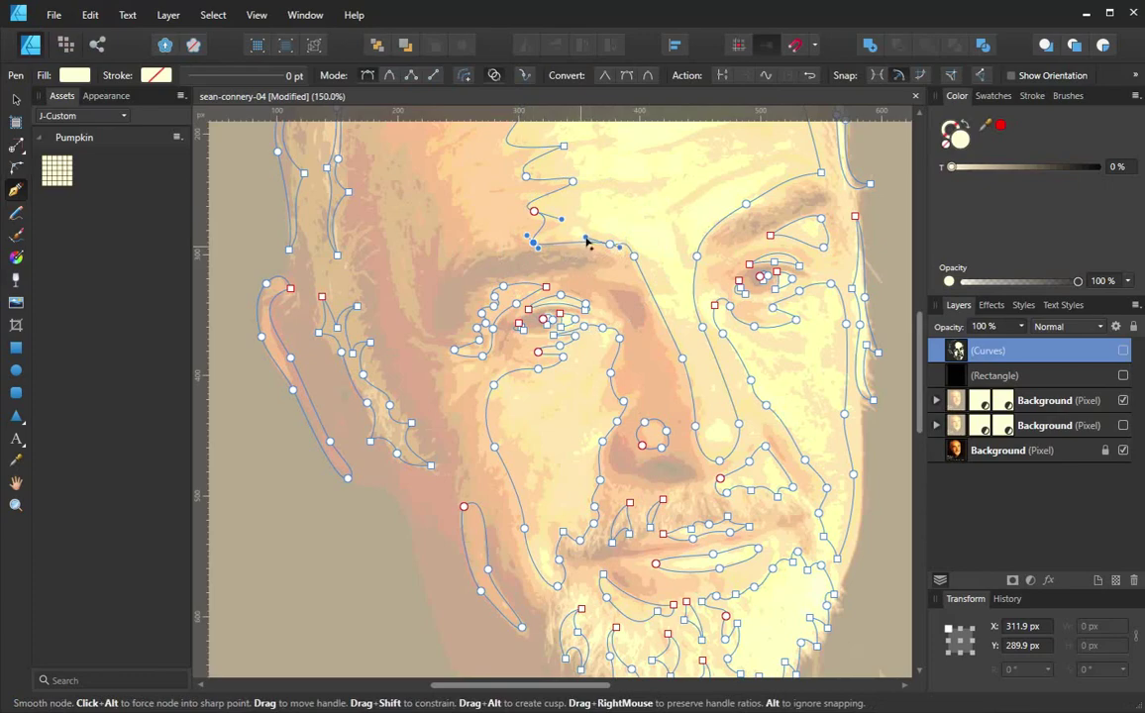
# Move the forehead outline's lower-left node to about X 316.6, Y 283.2 px and the node above it to about X 314.5, Y 264.4 px
pyautogui.click(533, 242)
pyautogui.moveTo(561, 224); pyautogui.dragTo(512, 215)
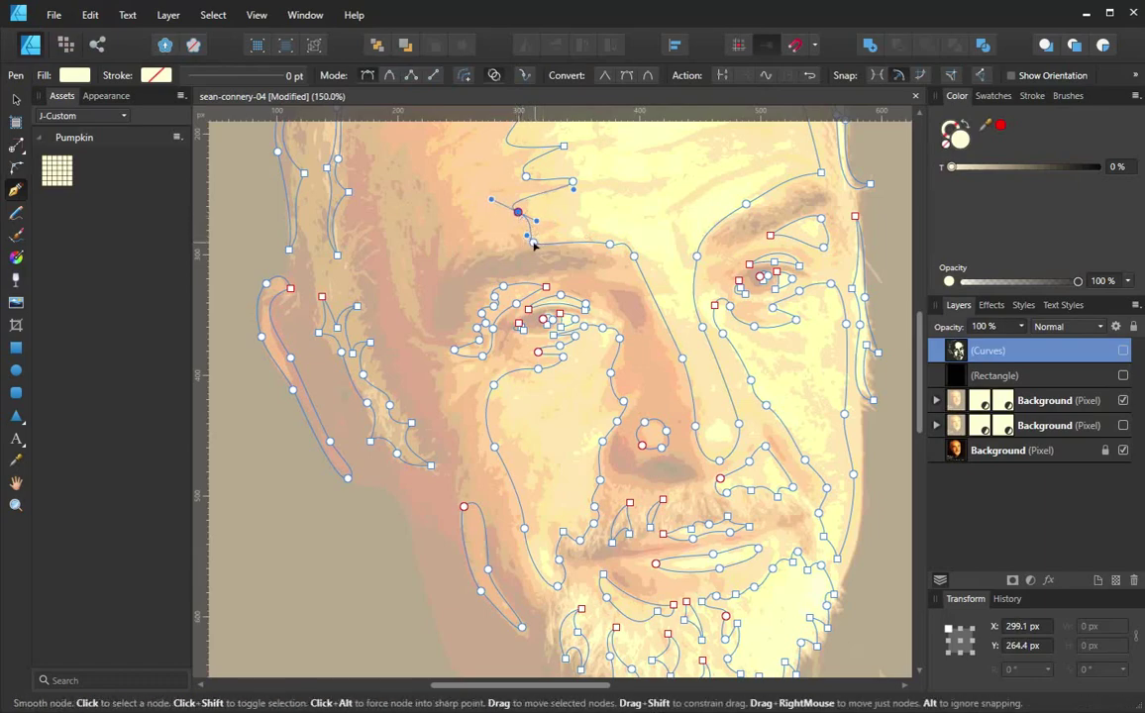
pyautogui.click(533, 243)
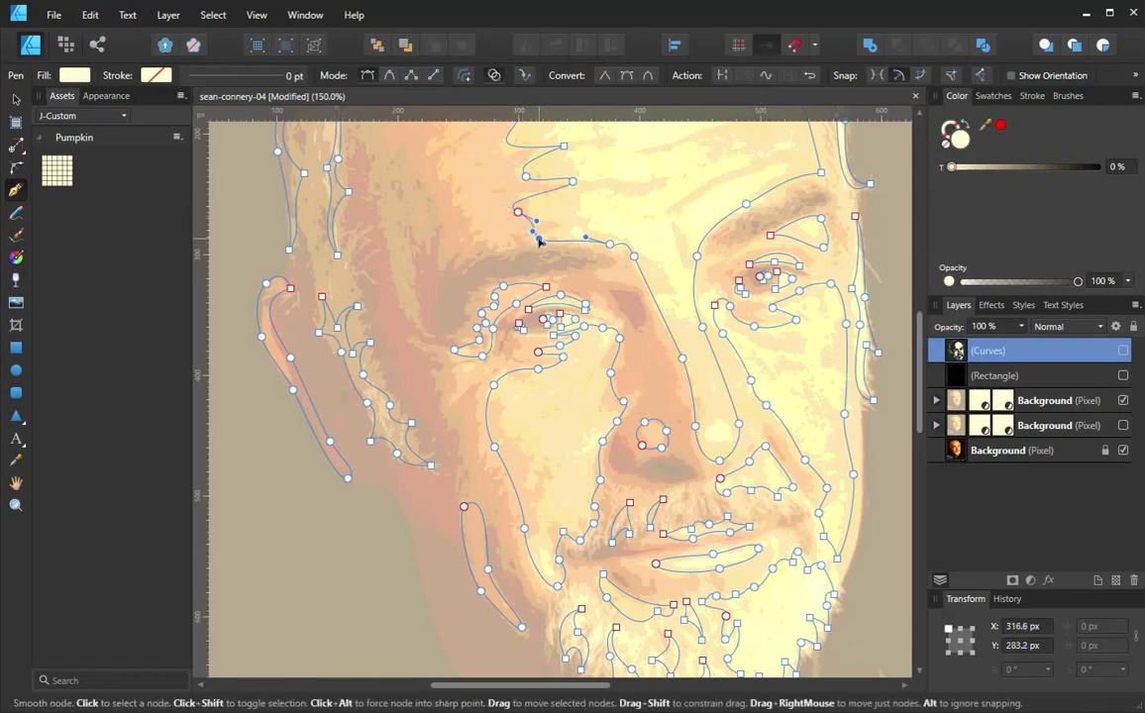
pyautogui.moveTo(539, 241); pyautogui.dragTo(536, 211)
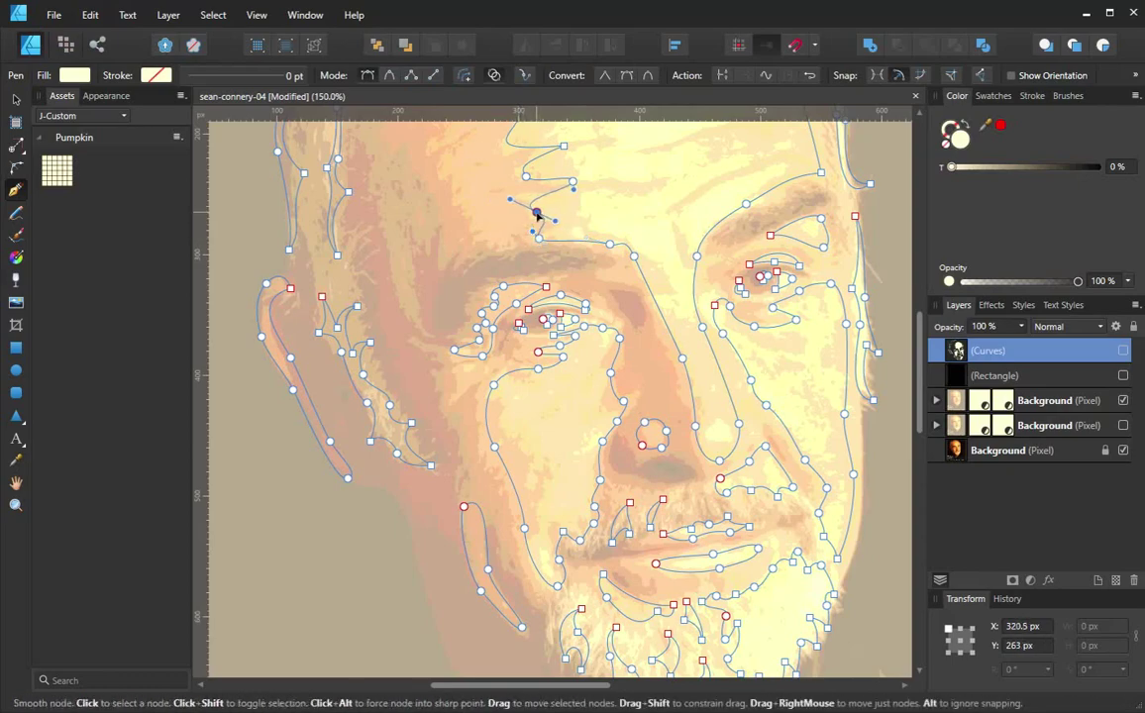
# Draw a small closed crescent highlight above the outer end of the left eyebrow, between about X 249.7 and X 283.7 px
pyautogui.moveTo(499, 249); pyautogui.dragTo(511, 247)
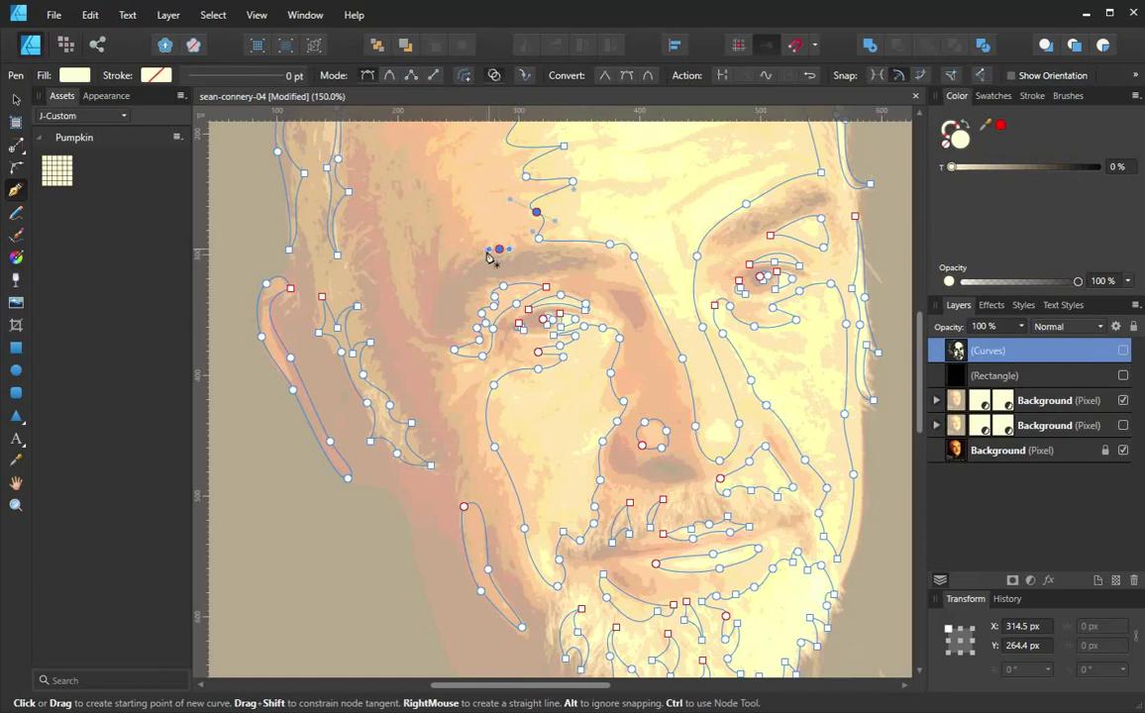
pyautogui.moveTo(458, 274); pyautogui.dragTo(435, 294)
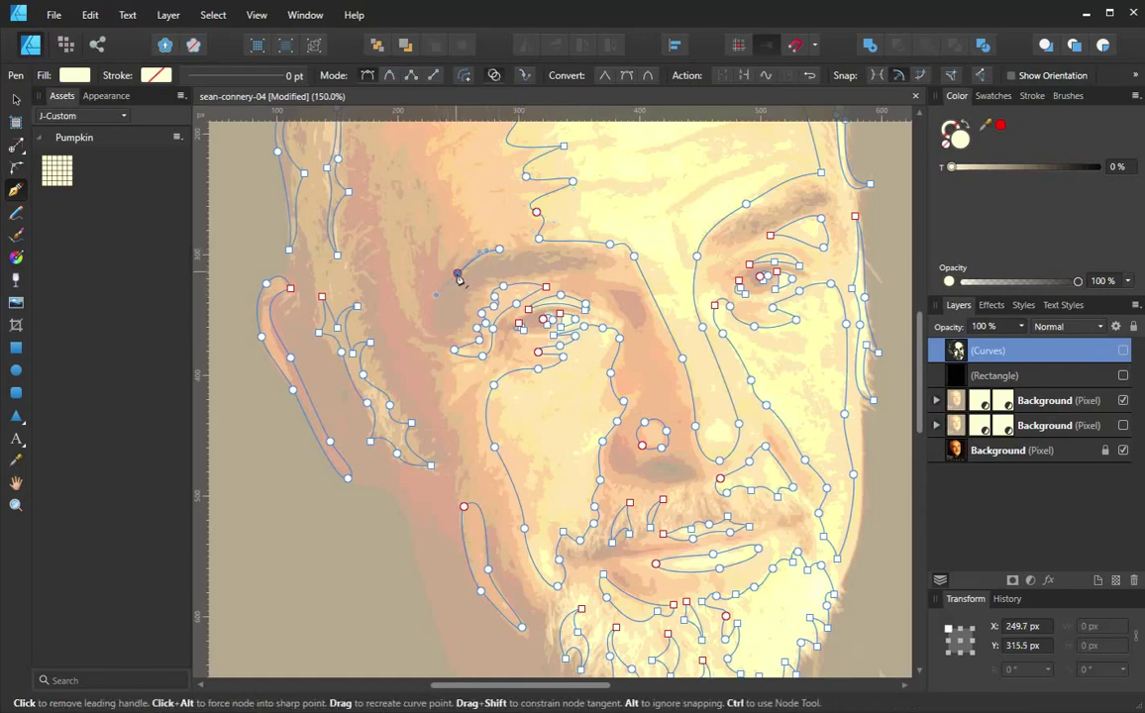
pyautogui.click(499, 249)
# Delete the nodes forming the old wrinkle shape at the outer corner of the left eye
pyautogui.click(453, 350)
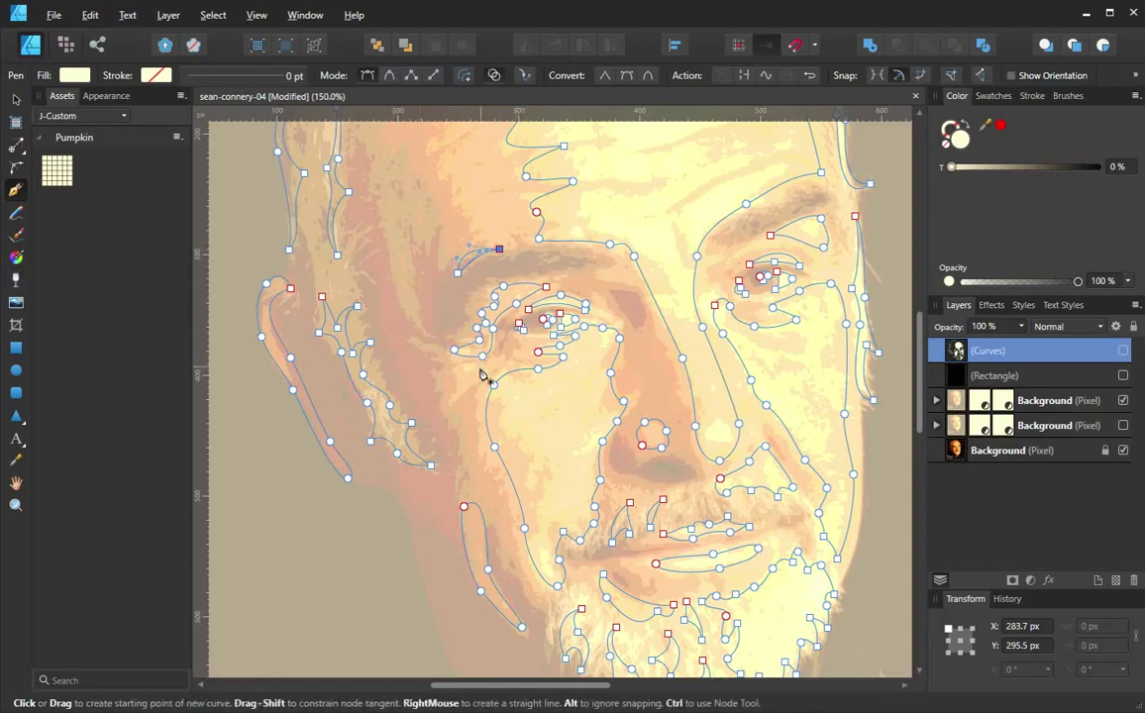
pyautogui.press('ctrl')
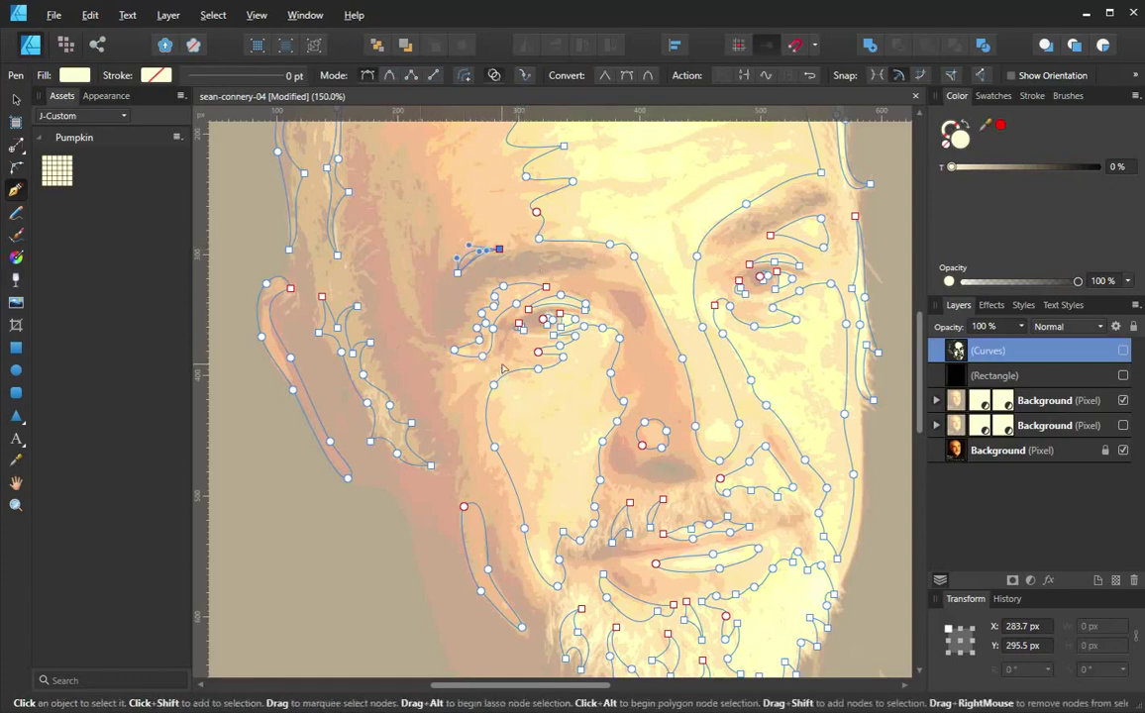
pyautogui.moveTo(500, 369)
pyautogui.mouseDown()
pyautogui.moveTo(489, 343)
pyautogui.moveTo(451, 329)
pyautogui.mouseUp()
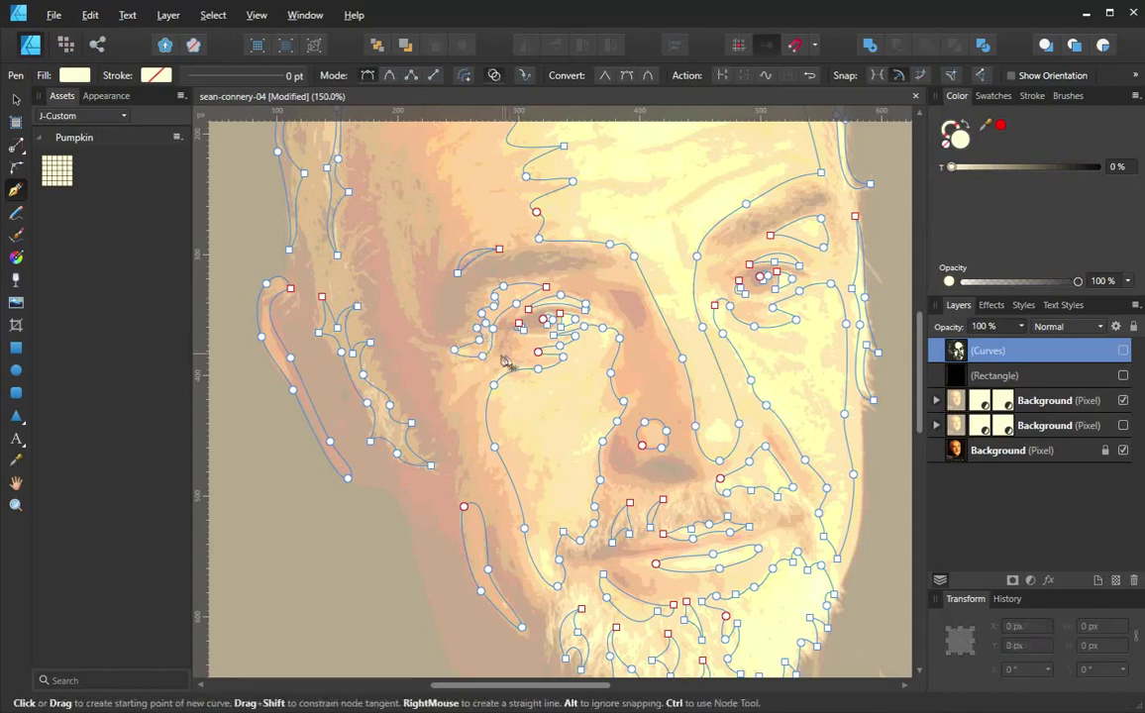
pyautogui.press('ctrl')
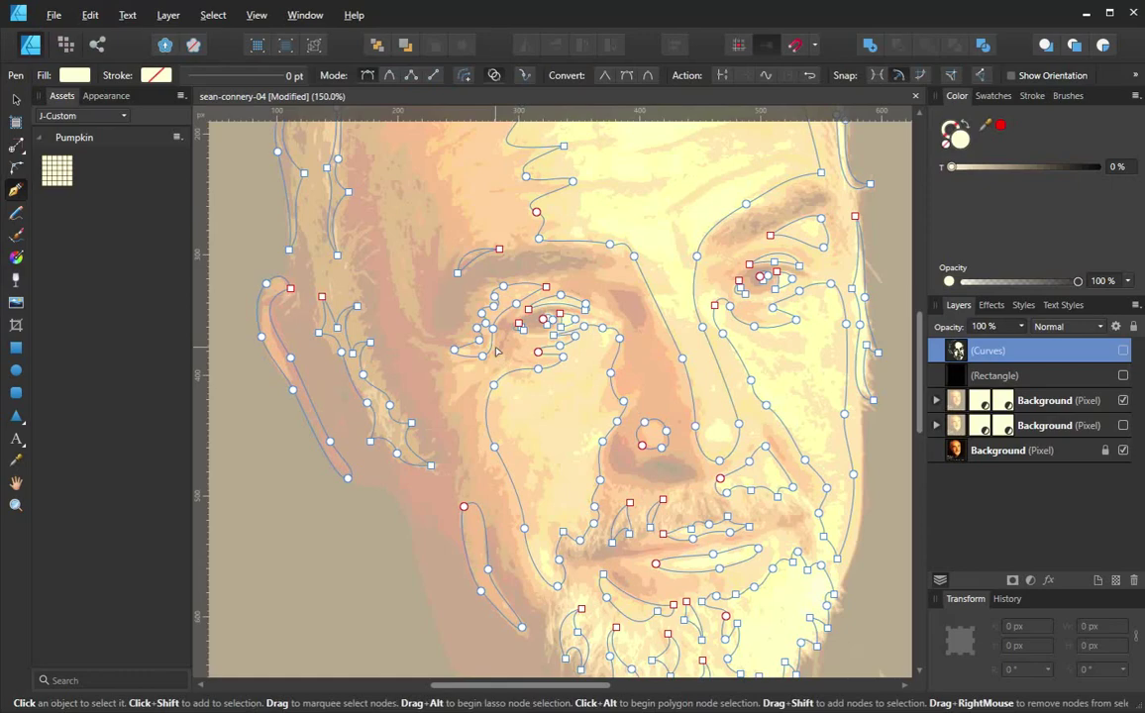
pyautogui.moveTo(507, 366); pyautogui.dragTo(448, 323)
pyautogui.press('Delete')
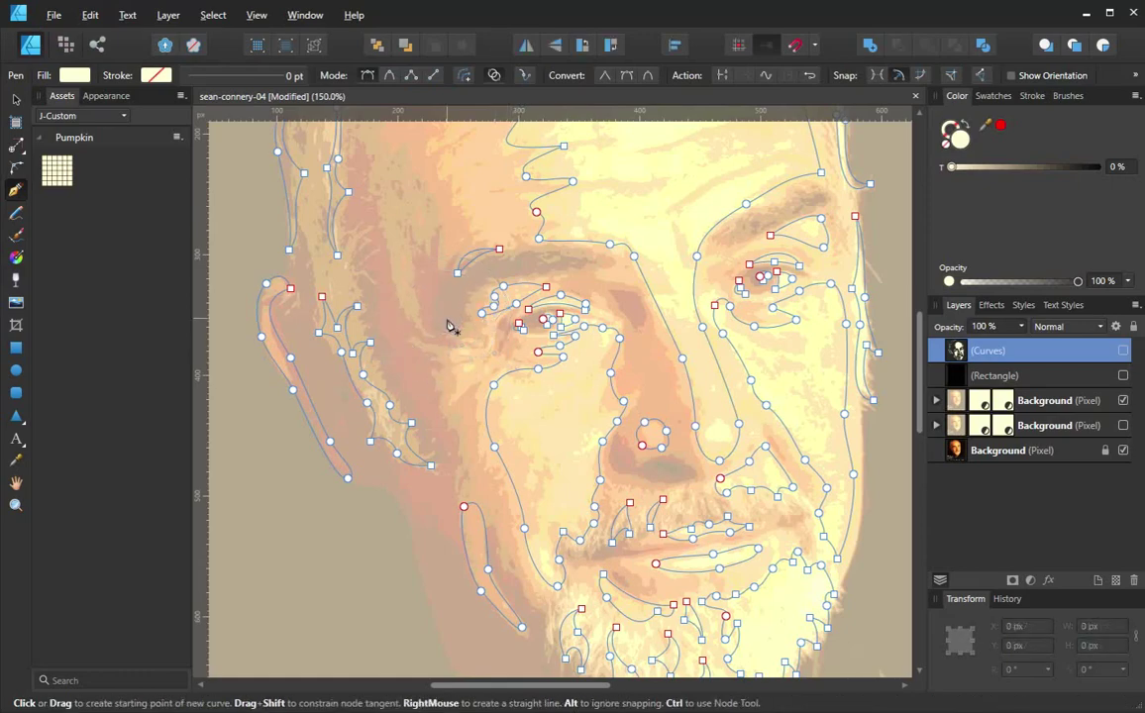
pyautogui.press('ctrl')
pyautogui.moveTo(500, 325); pyautogui.dragTo(472, 313)
pyautogui.press('Delete')
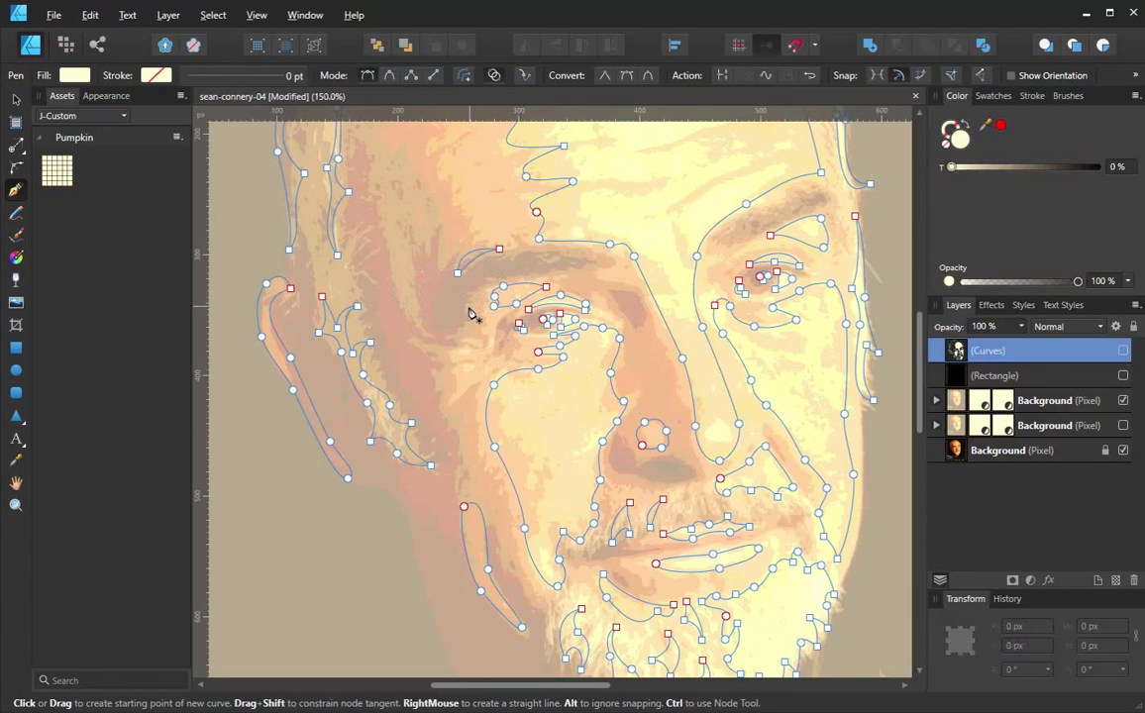
# Break the left eyelid outline at its outer lower node and move the lower open end to about X 281.1, Y 355.7 px
pyautogui.keyDown('ctrl'); pyautogui.keyDown('alt'); pyautogui.click(518, 337); pyautogui.keyUp('alt'); pyautogui.keyUp('ctrl')
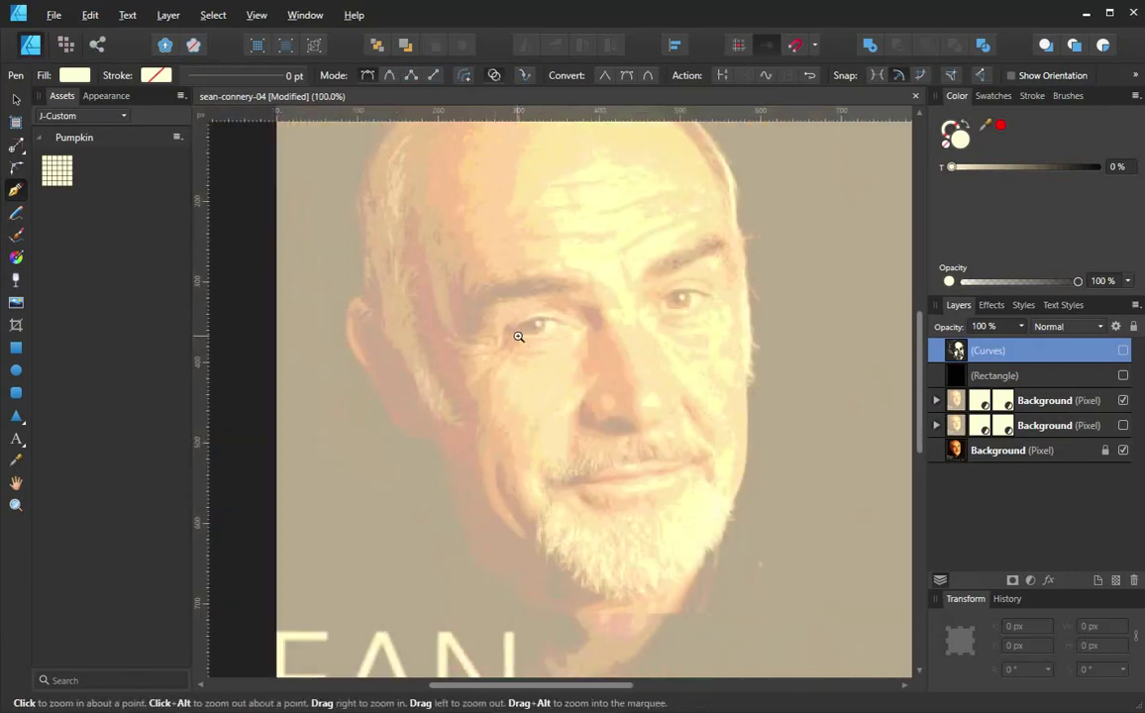
pyautogui.click(520, 336)
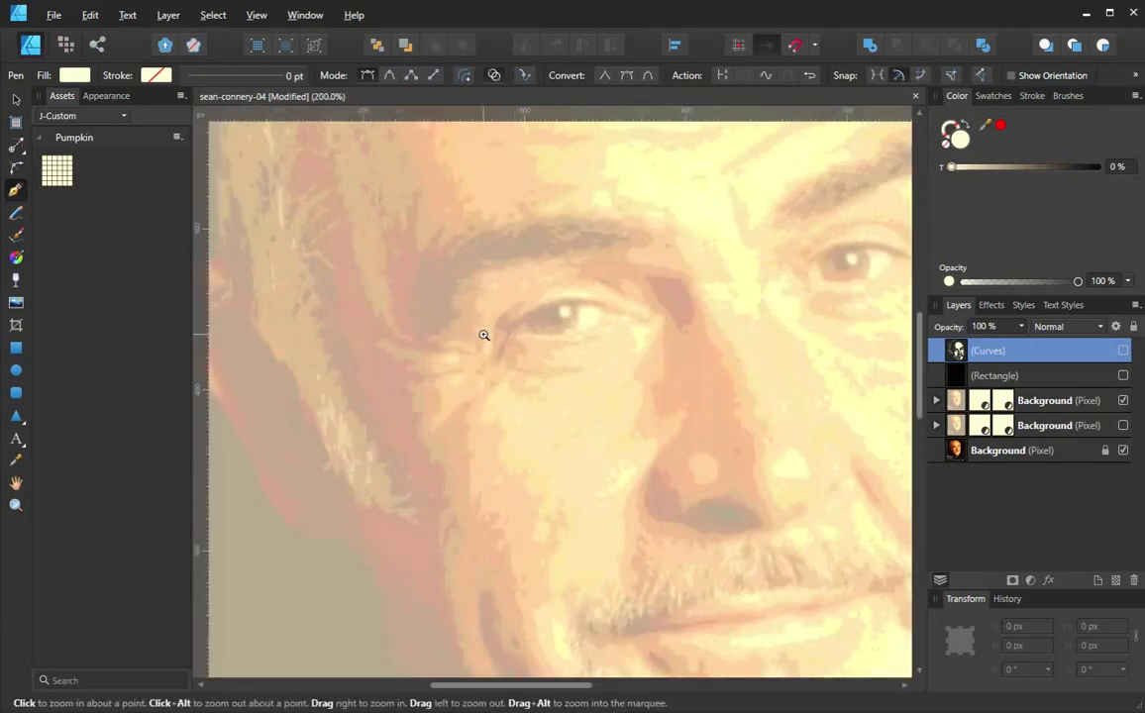
pyautogui.moveTo(503, 332); pyautogui.dragTo(589, 332)
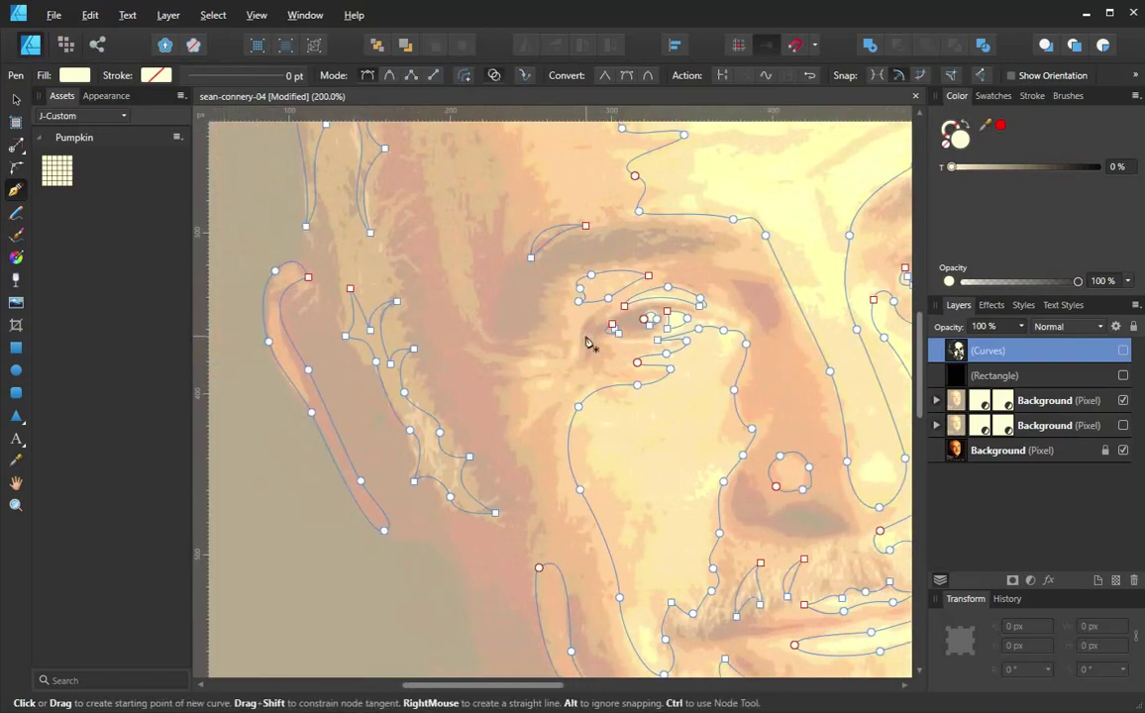
pyautogui.keyDown('ctrl'); pyautogui.click(580, 302); pyautogui.keyUp('ctrl')
pyautogui.keyDown('ctrl'); pyautogui.click(579, 301); pyautogui.keyUp('ctrl')
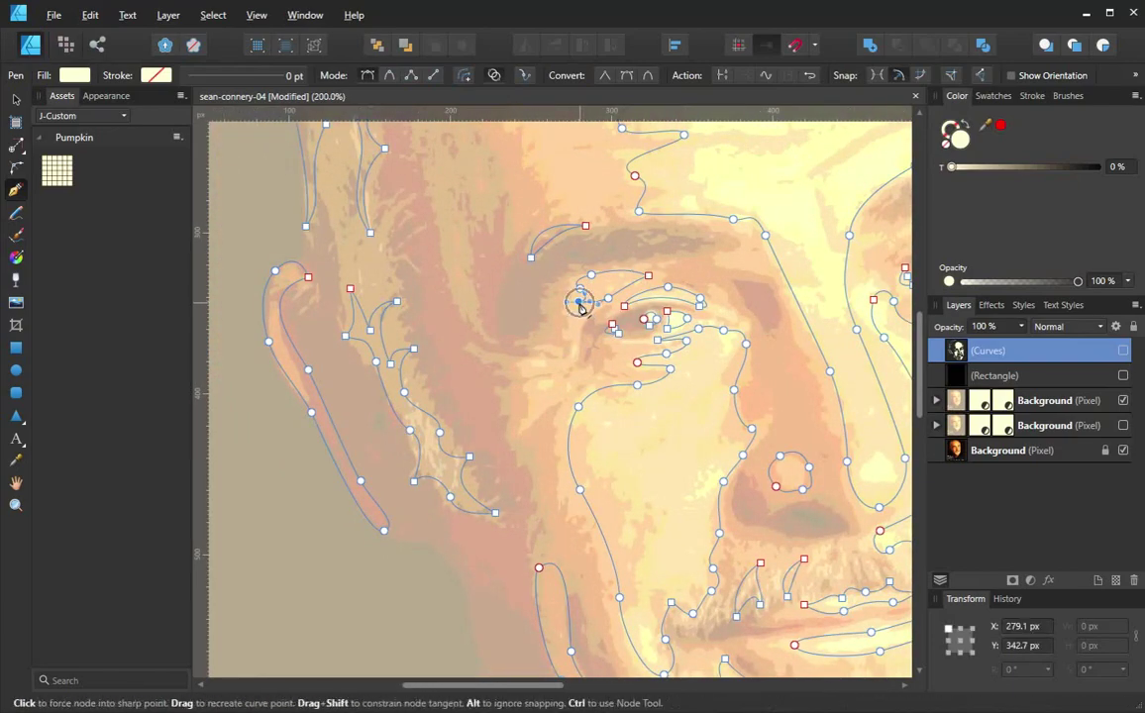
pyautogui.click(722, 75)
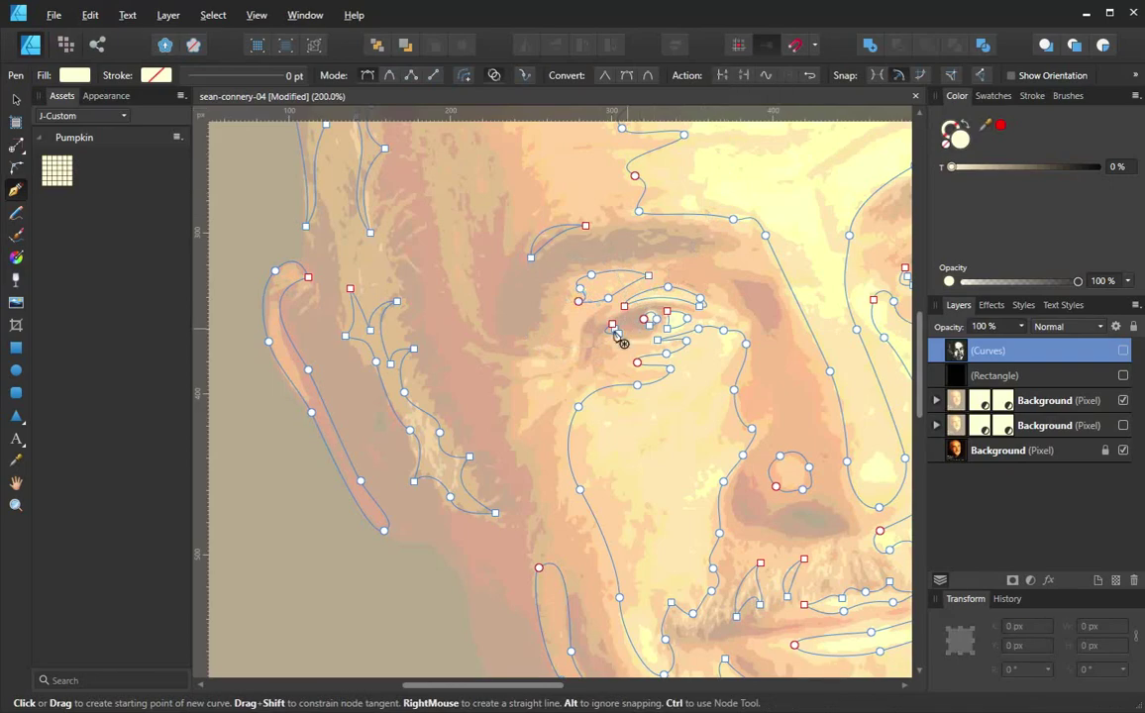
pyautogui.moveTo(580, 307); pyautogui.dragTo(581, 322)
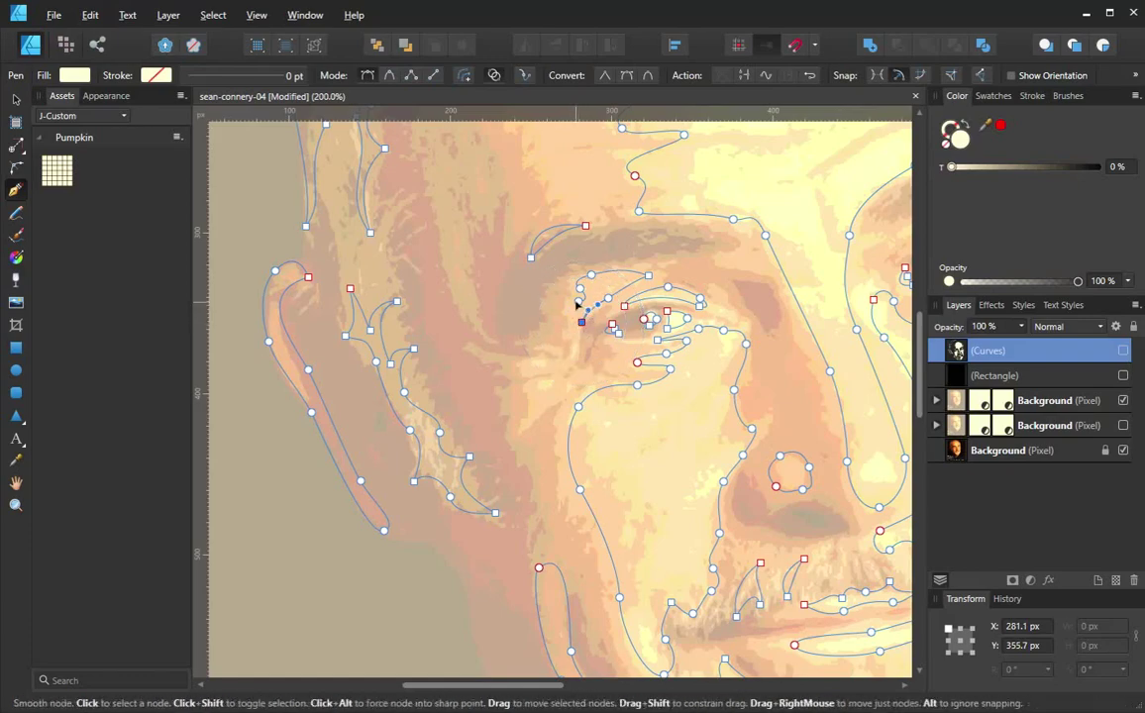
# Remove the two leftover nodes from the upper open end of the left eyelid outline
pyautogui.click(580, 302)
pyautogui.press('Escape')
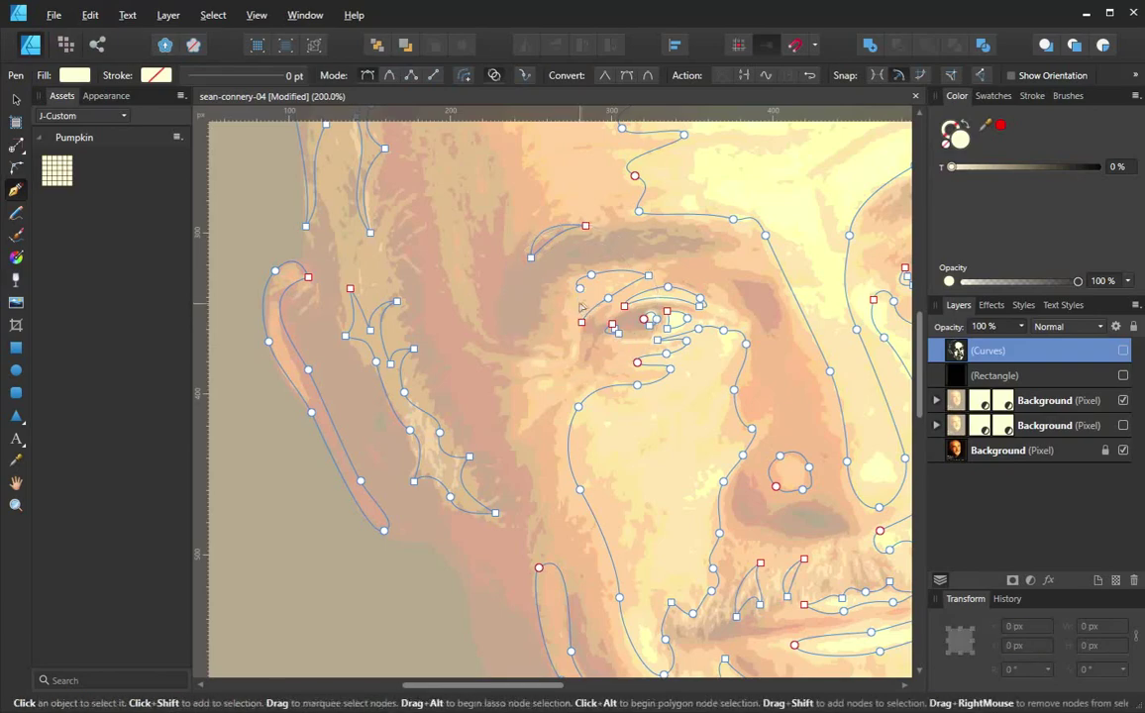
pyautogui.click(582, 292)
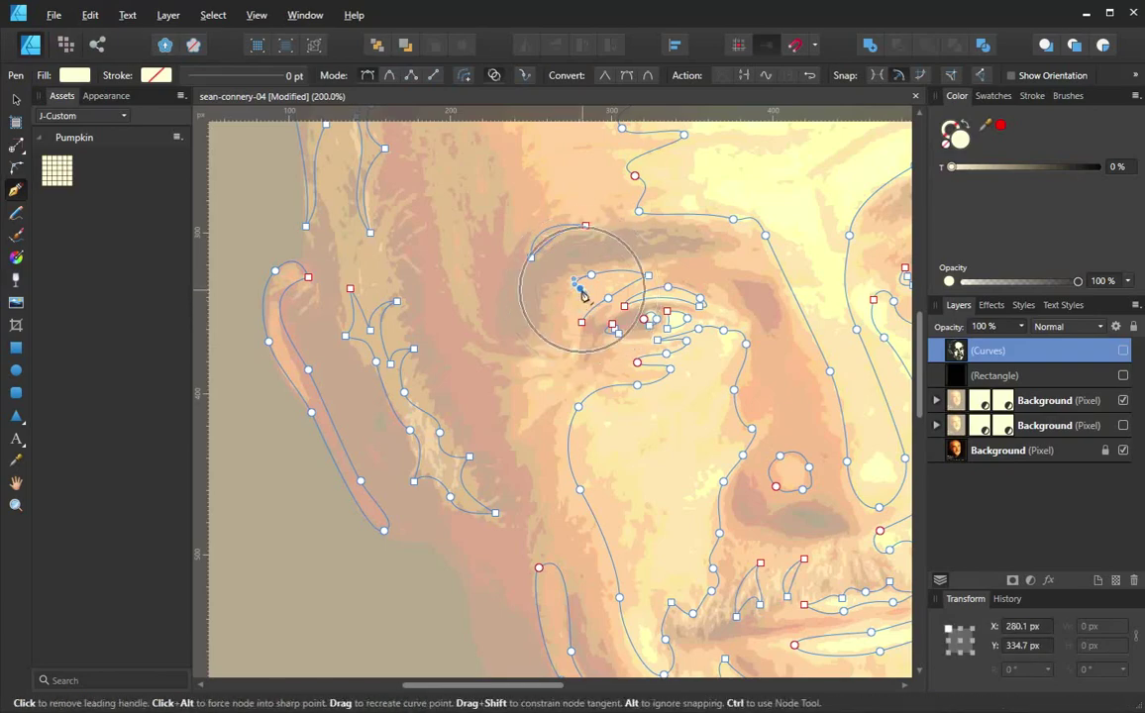
pyautogui.press('Escape')
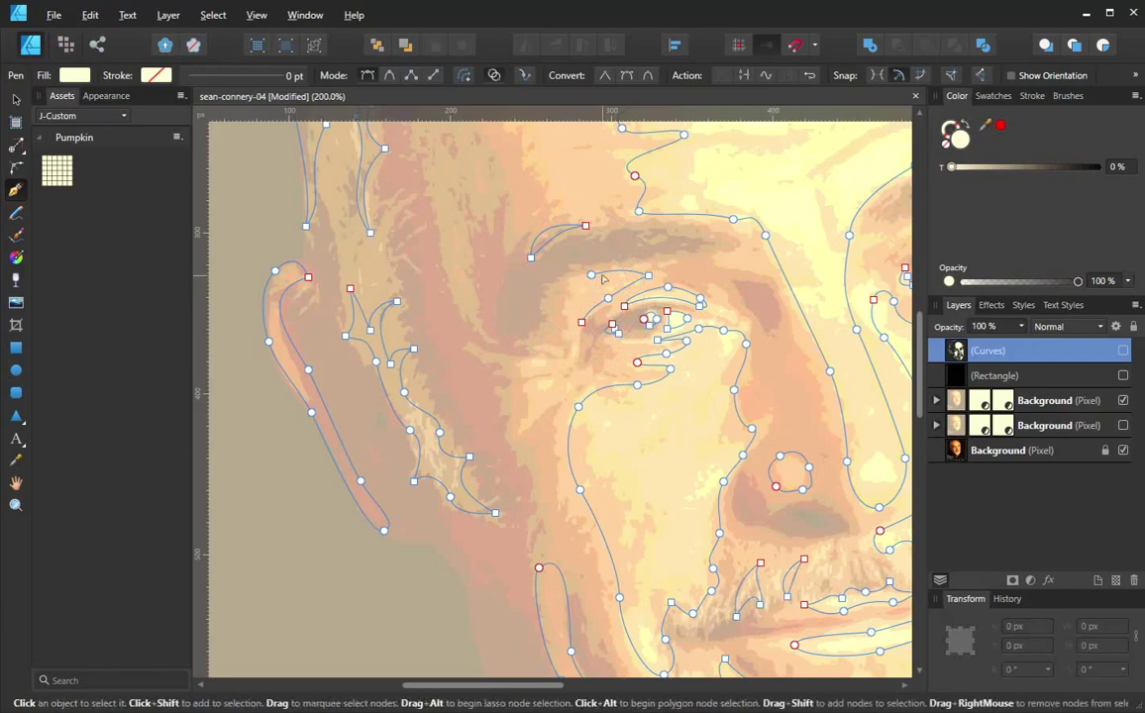
# Extend the eyelid outline's upper open end down past the outer eye corner, forming a pointed wrinkle out to about X 214.6, Y 369.8 px
pyautogui.click(591, 275)
pyautogui.click(571, 281)
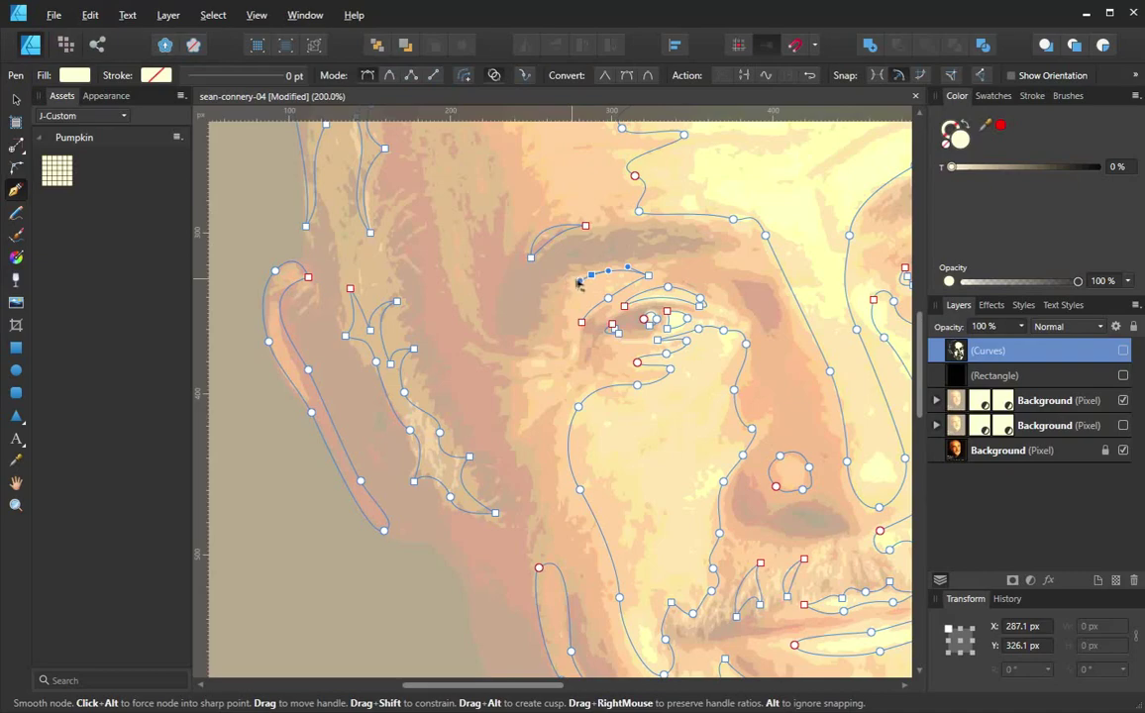
pyautogui.moveTo(570, 296); pyautogui.dragTo(570, 310)
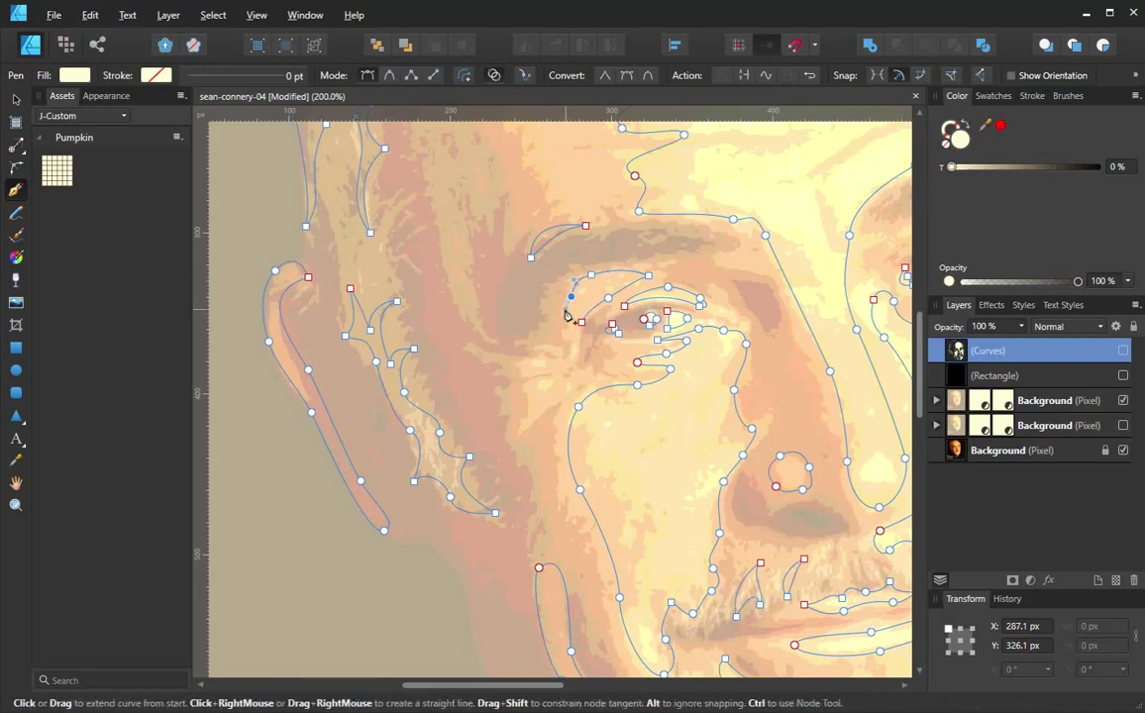
pyautogui.moveTo(565, 331); pyautogui.dragTo(560, 342)
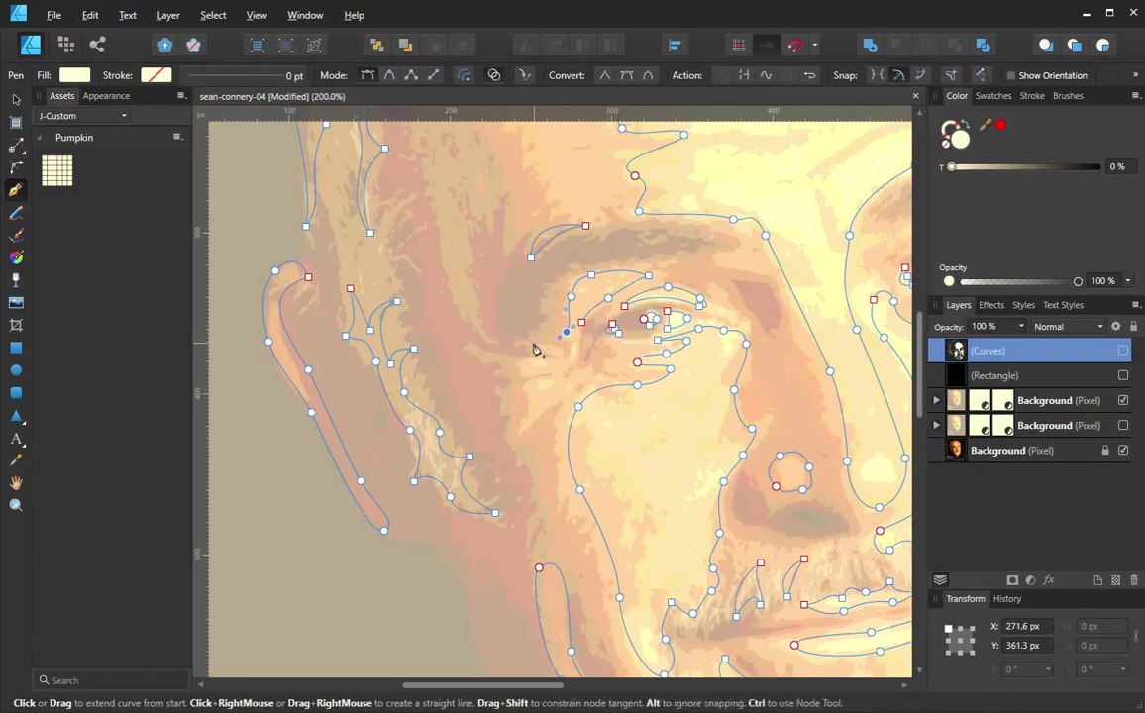
pyautogui.moveTo(532, 345); pyautogui.dragTo(533, 354)
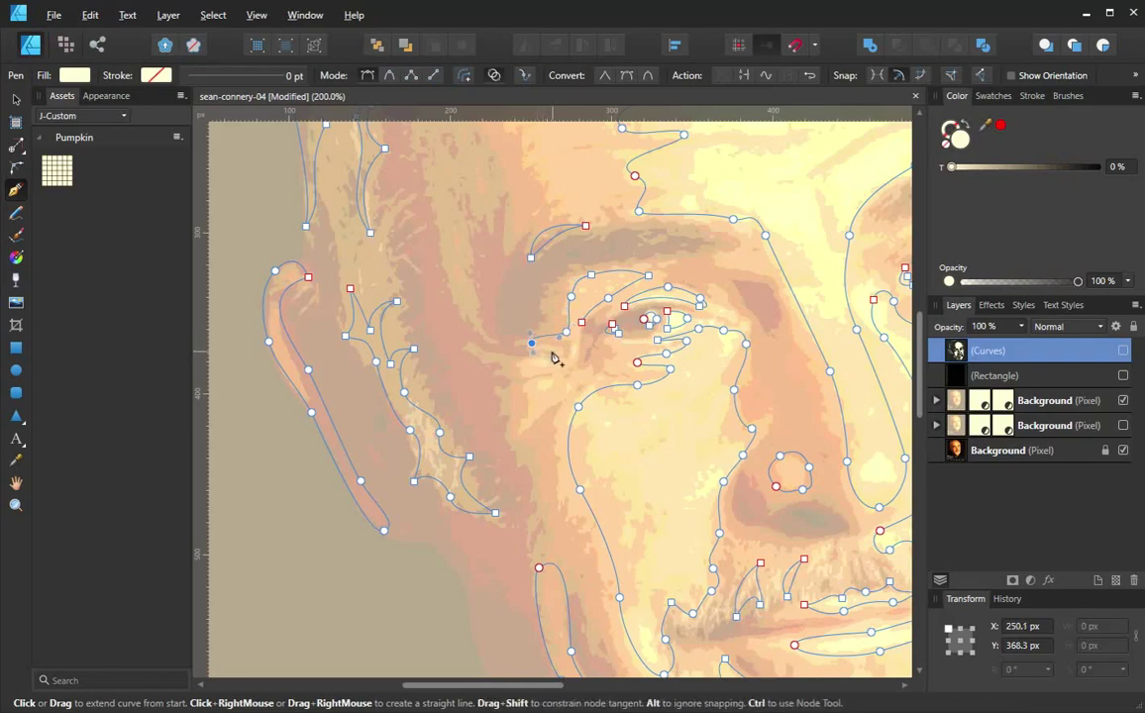
pyautogui.moveTo(538, 364); pyautogui.dragTo(466, 350)
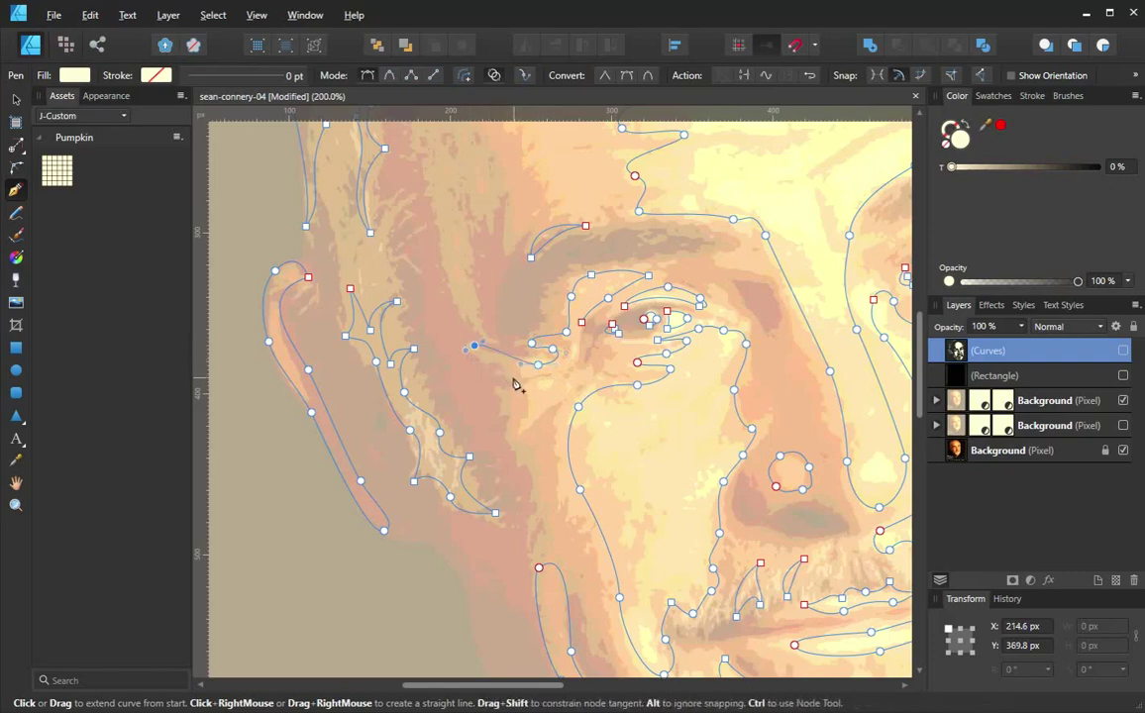
# Extend the left eyelid outline into a second pointed wrinkle reaching about X 243.6, Y 418.8 px, and close it at its open upper end
pyautogui.moveTo(523, 385); pyautogui.dragTo(510, 395)
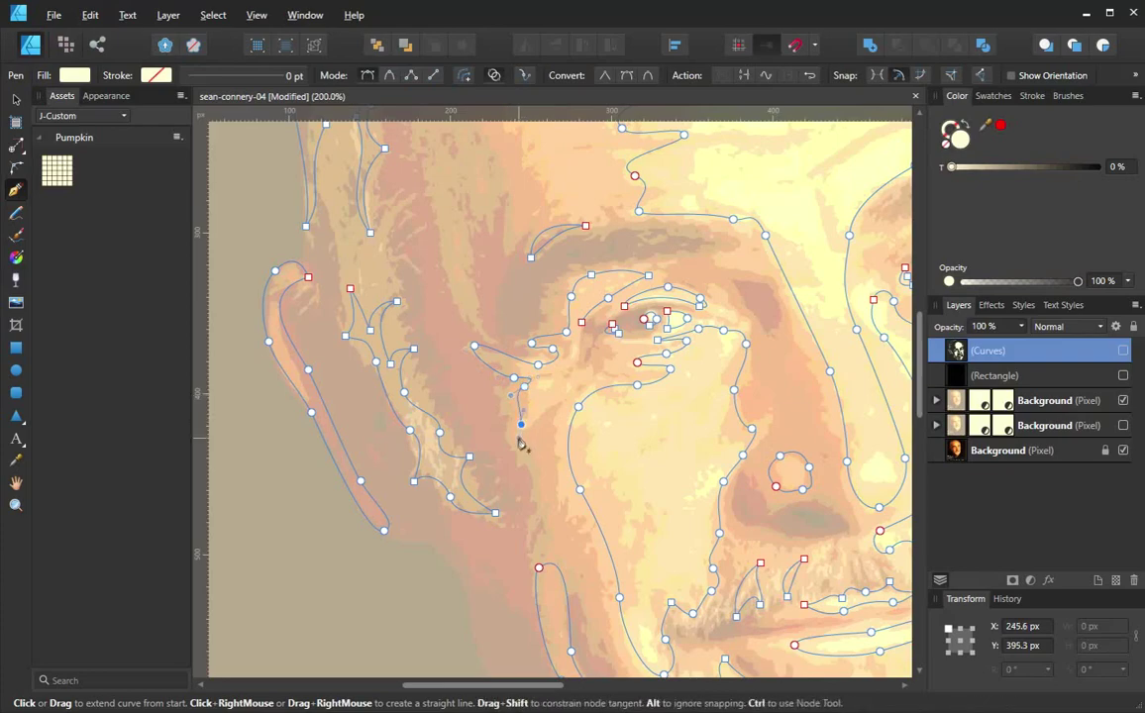
pyautogui.click(521, 426)
pyautogui.click(523, 426)
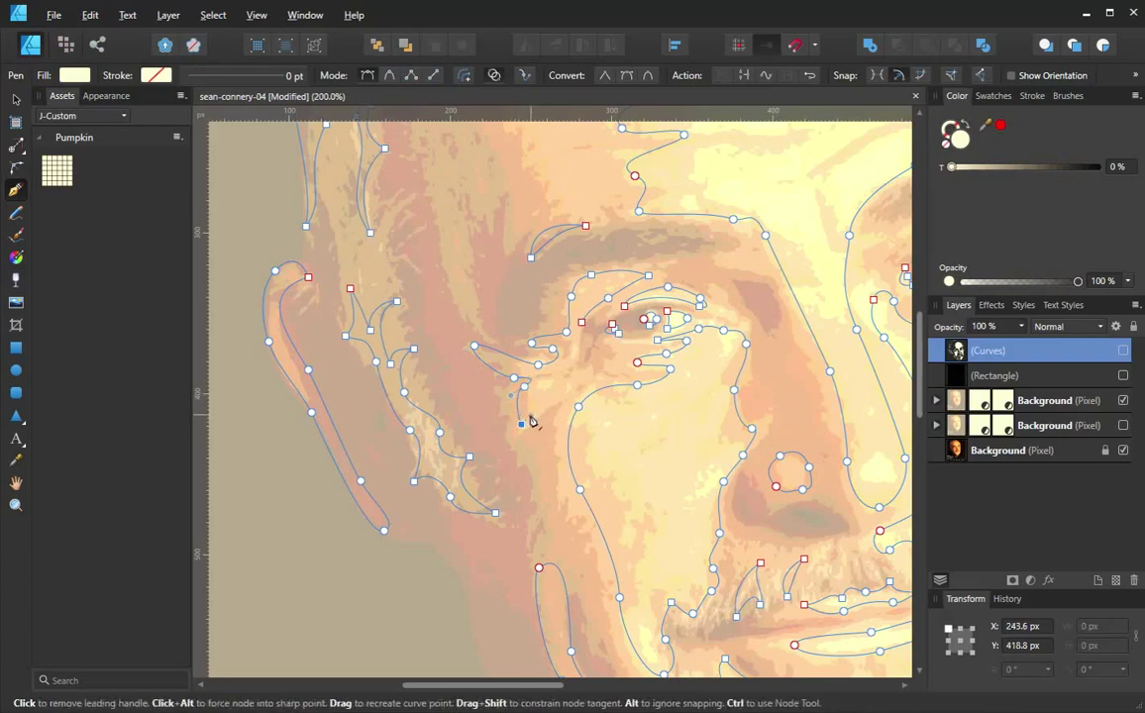
pyautogui.moveTo(521, 424); pyautogui.dragTo(562, 373)
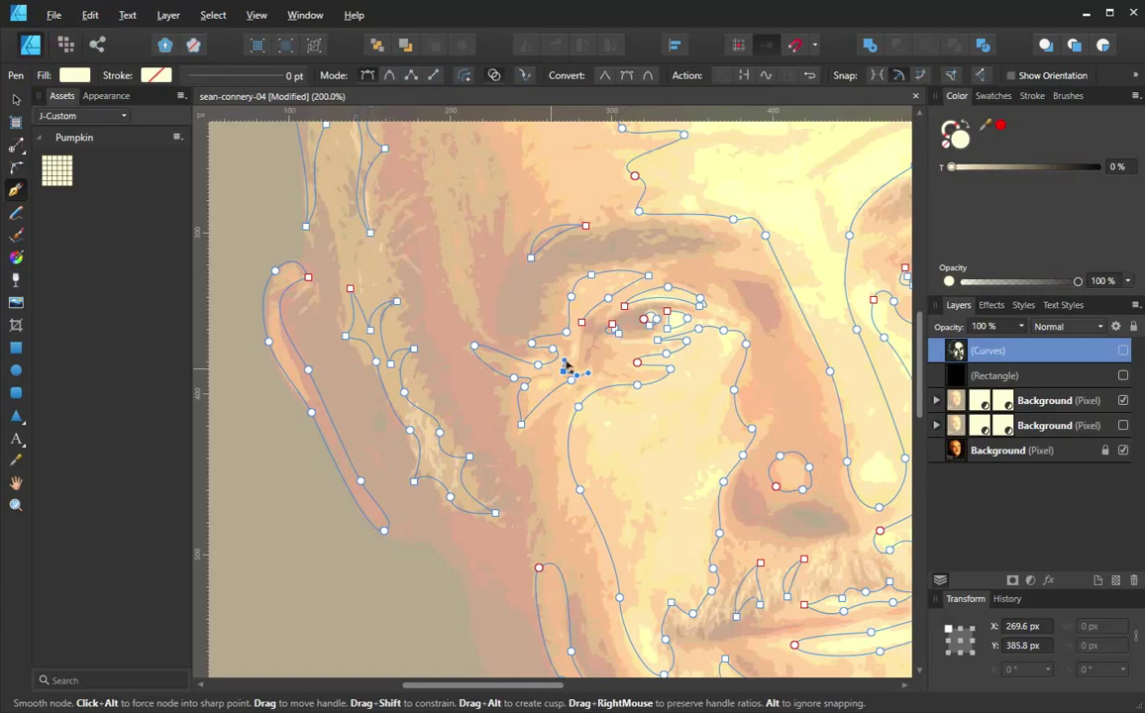
pyautogui.moveTo(564, 368); pyautogui.dragTo(564, 365)
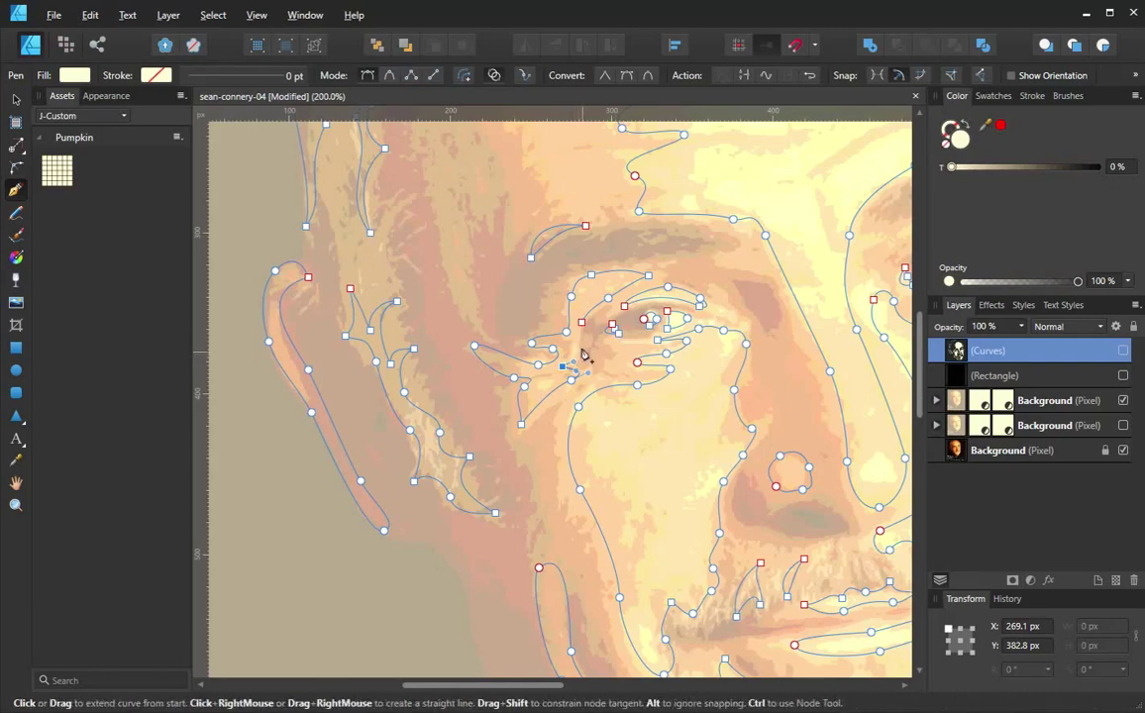
pyautogui.click(582, 324)
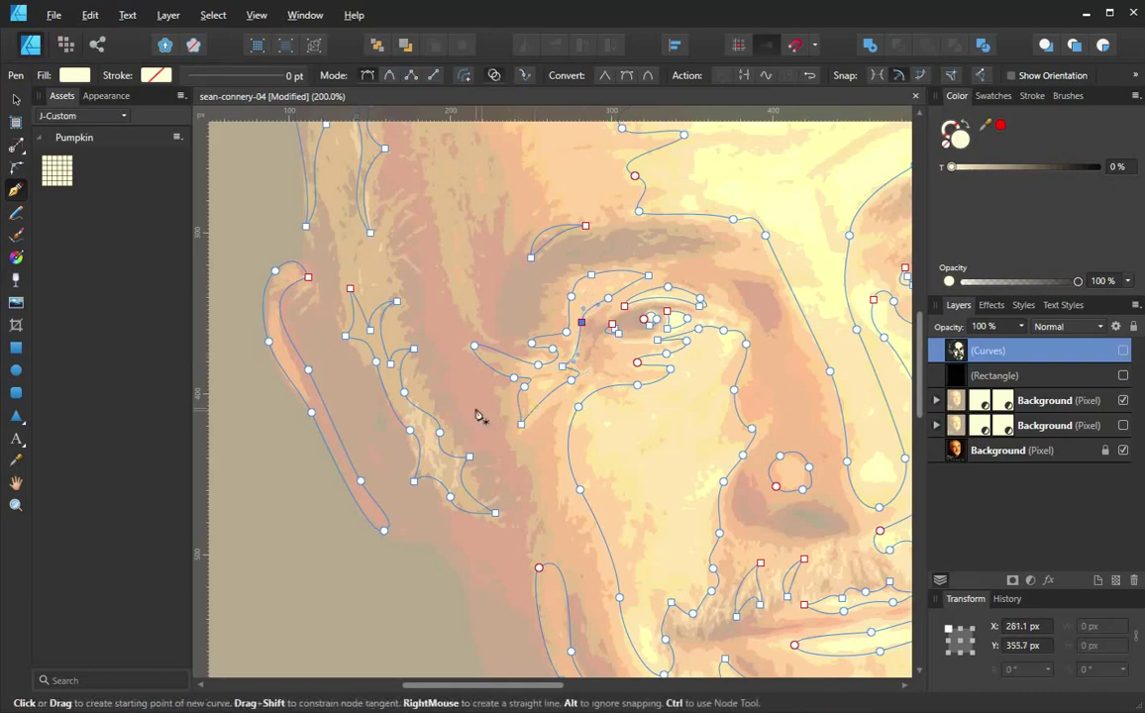
# Draw a closed, narrow highlight on the temple left of the eyebrow, from about X 214.1, Y 253.8 to X 210.1, Y 343.3 px
pyautogui.moveTo(484, 269); pyautogui.dragTo(477, 345)
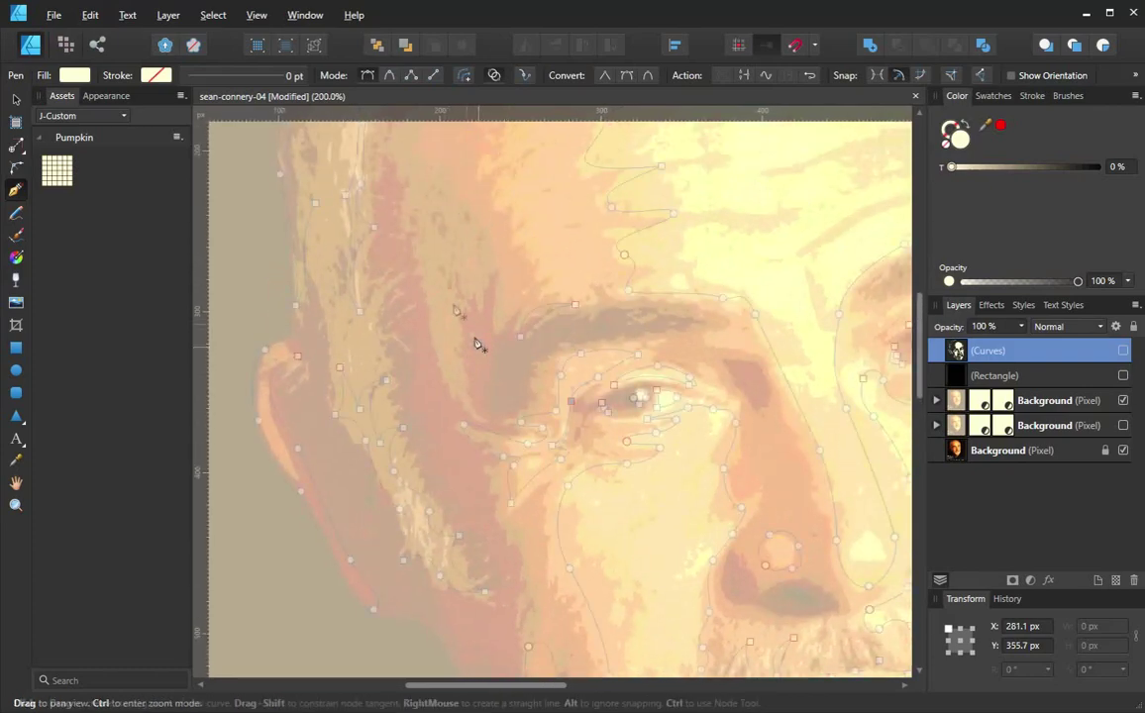
pyautogui.moveTo(438, 270); pyautogui.dragTo(434, 286)
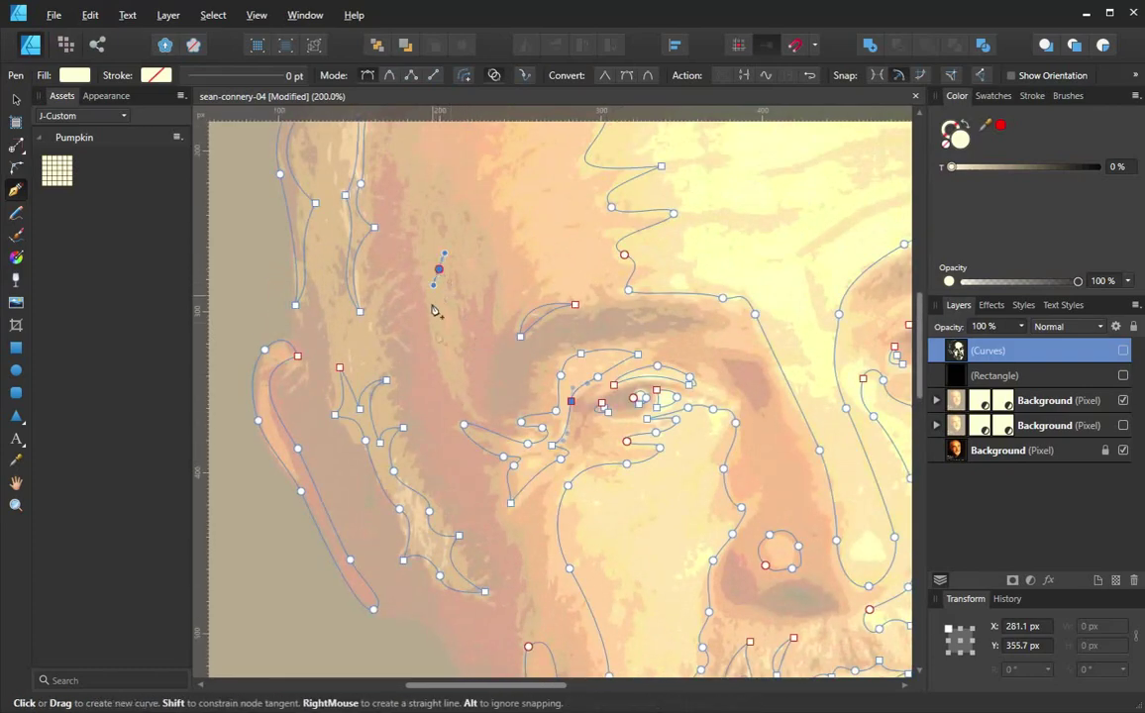
pyautogui.moveTo(457, 381); pyautogui.dragTo(468, 392)
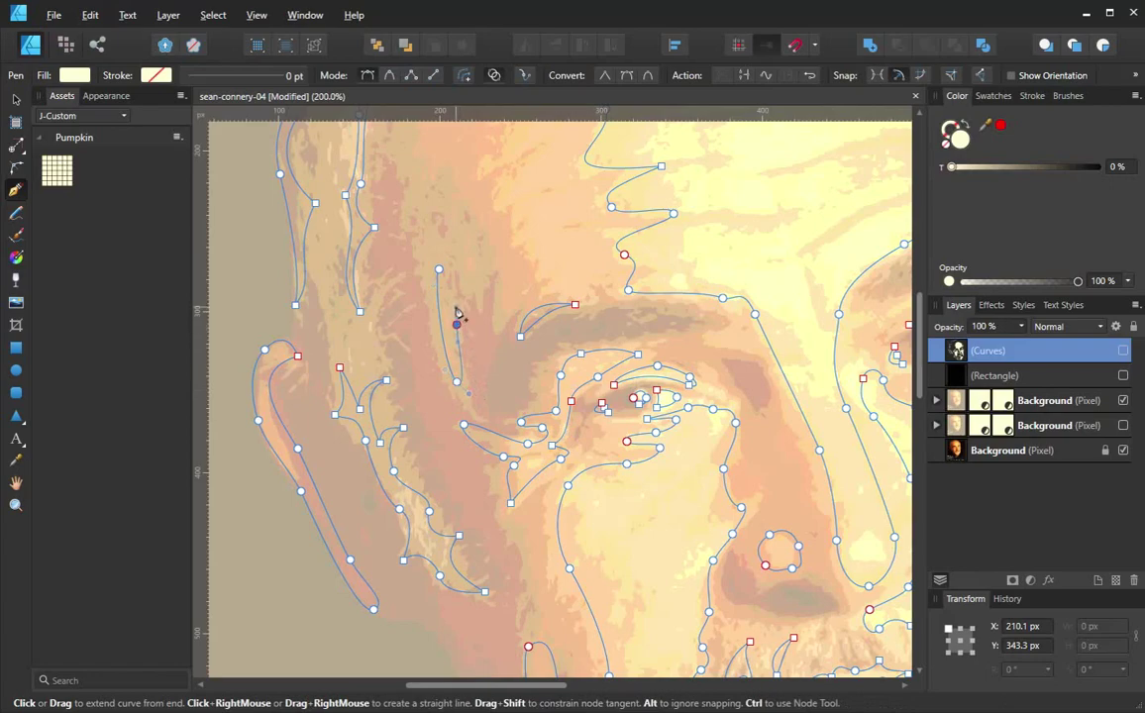
pyautogui.moveTo(473, 289); pyautogui.dragTo(485, 288)
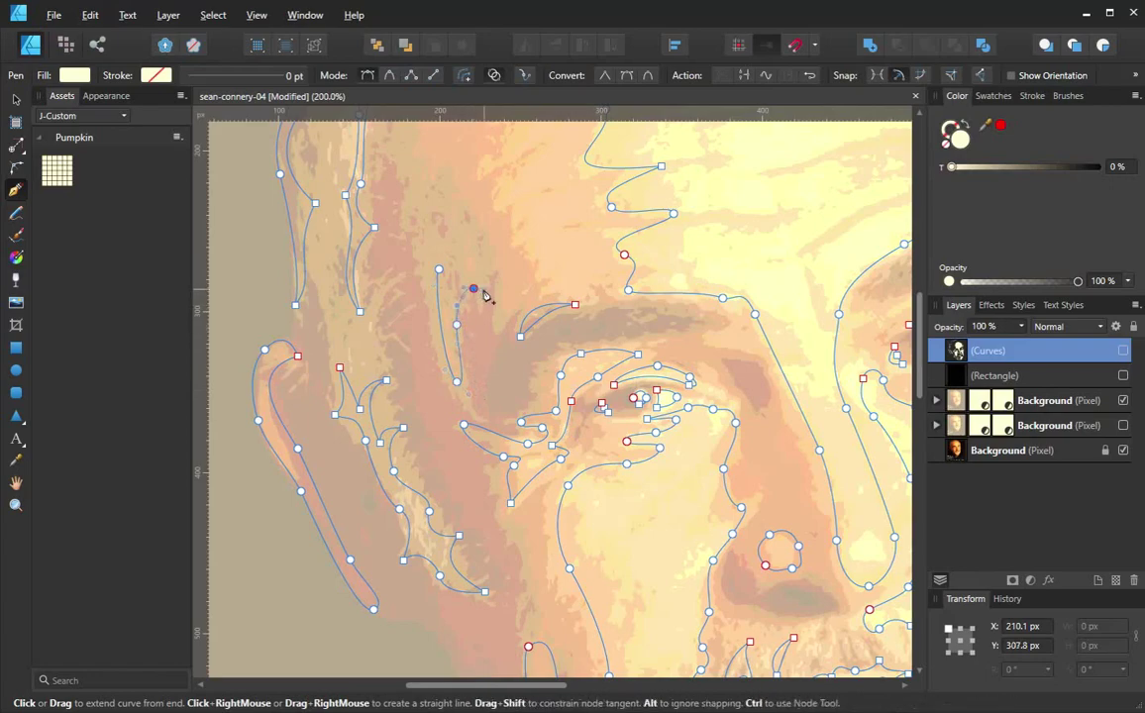
pyautogui.click(462, 238)
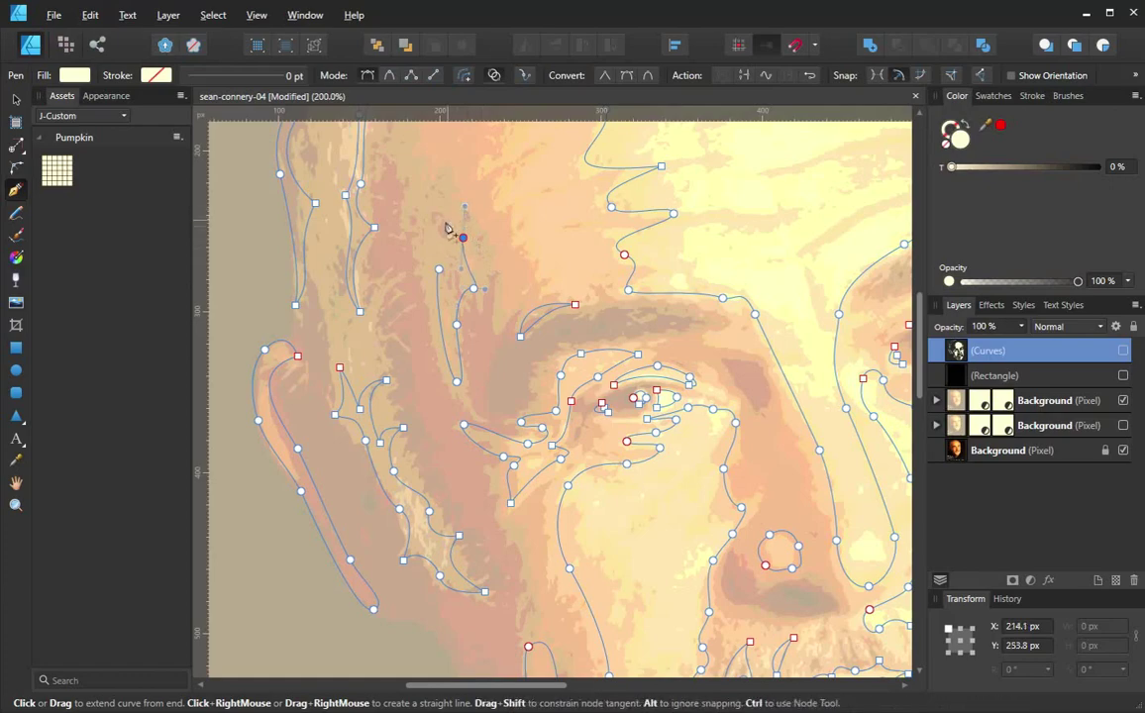
pyautogui.moveTo(441, 274); pyautogui.dragTo(441, 297)
# Save the portrait document
pyautogui.scroll(3, 525, 260)
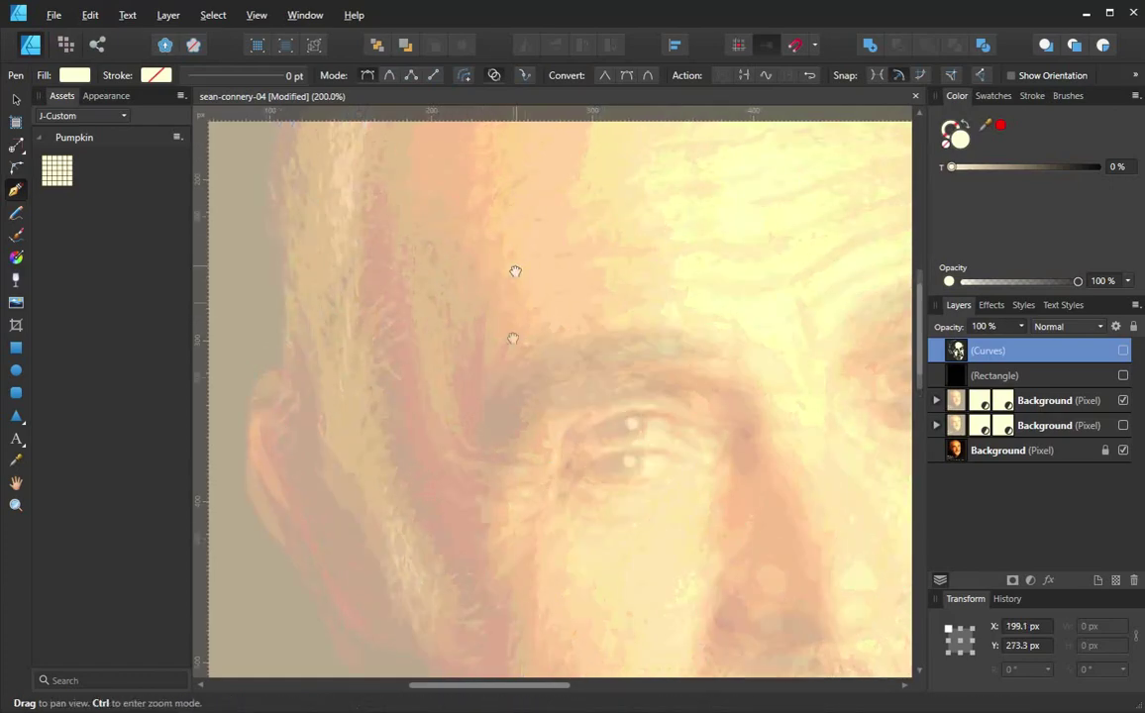
pyautogui.moveTo(504, 368); pyautogui.dragTo(493, 413)
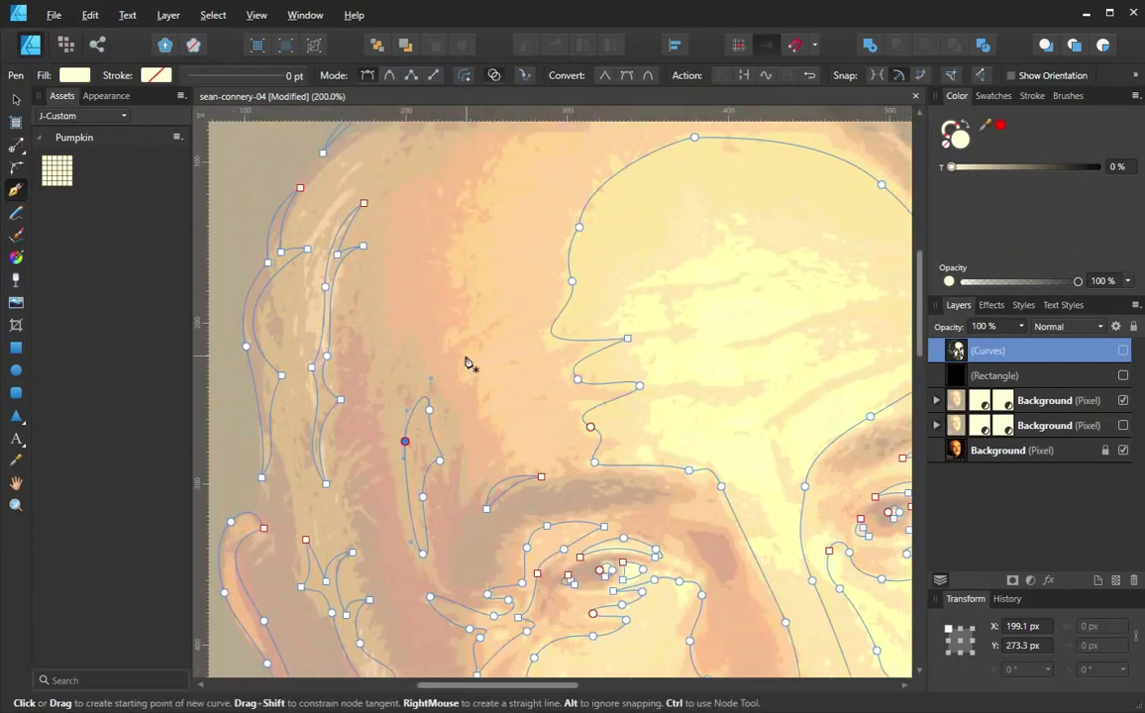
pyautogui.moveTo(514, 466); pyautogui.dragTo(497, 293)
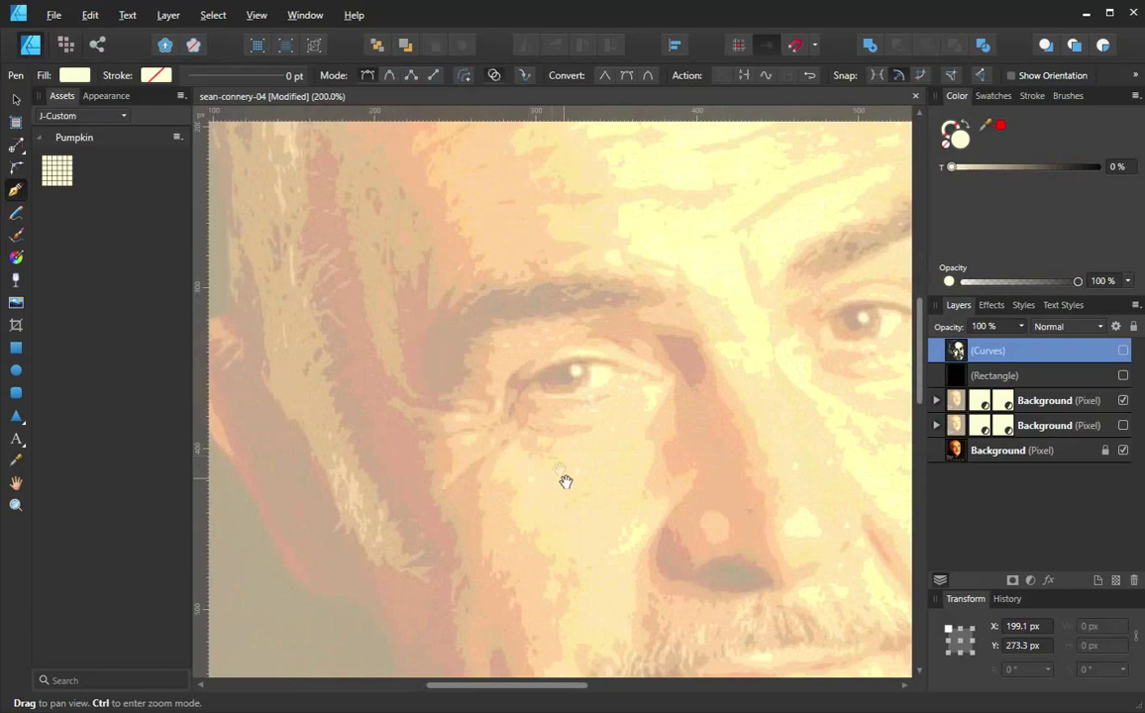
pyautogui.moveTo(564, 481); pyautogui.dragTo(511, 299)
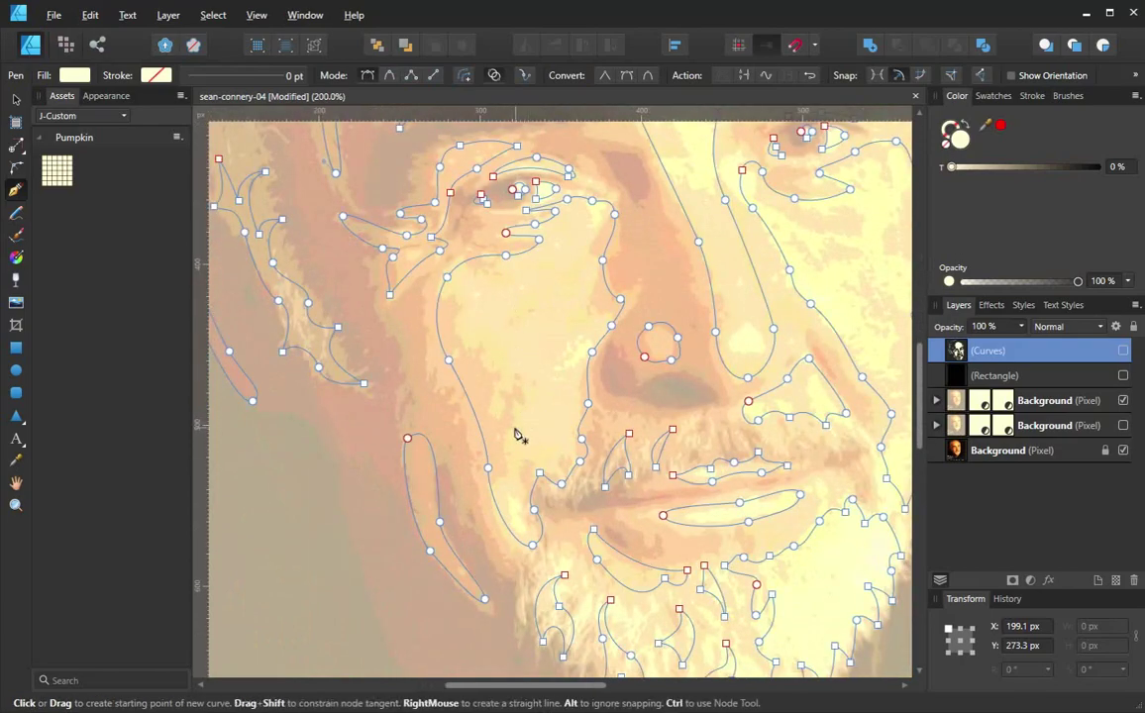
pyautogui.press('space')
pyautogui.moveTo(565, 419); pyautogui.dragTo(468, 465)
pyautogui.press('space')
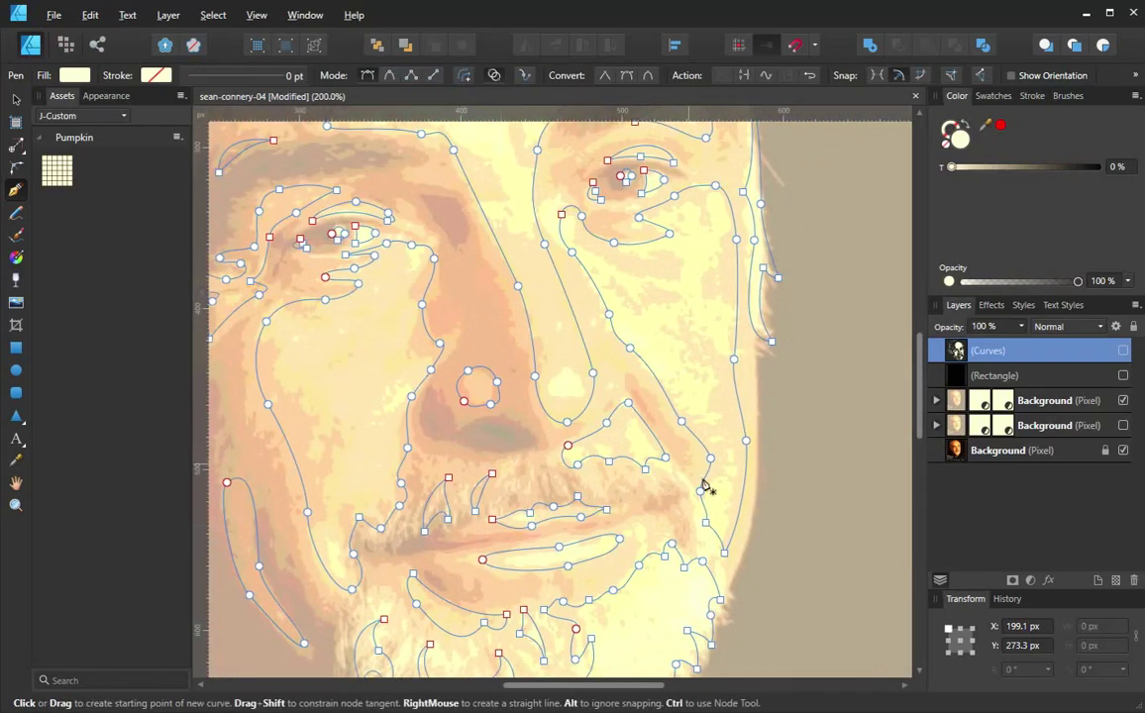
pyautogui.click(55, 18)
pyautogui.click(77, 150)
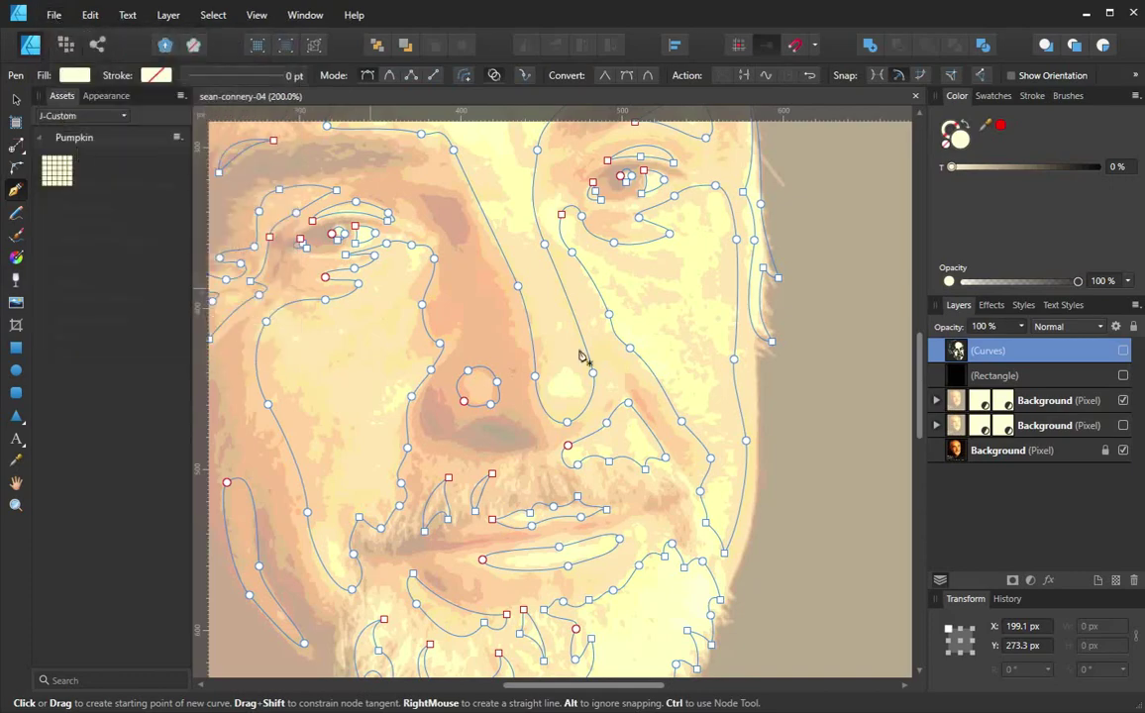
# Deselect the artwork and show the Curves and Rectangle layers to review the whole two-tone portrait
pyautogui.press('z')
pyautogui.keyDown('alt'); pyautogui.click(650, 388); pyautogui.keyUp('alt')
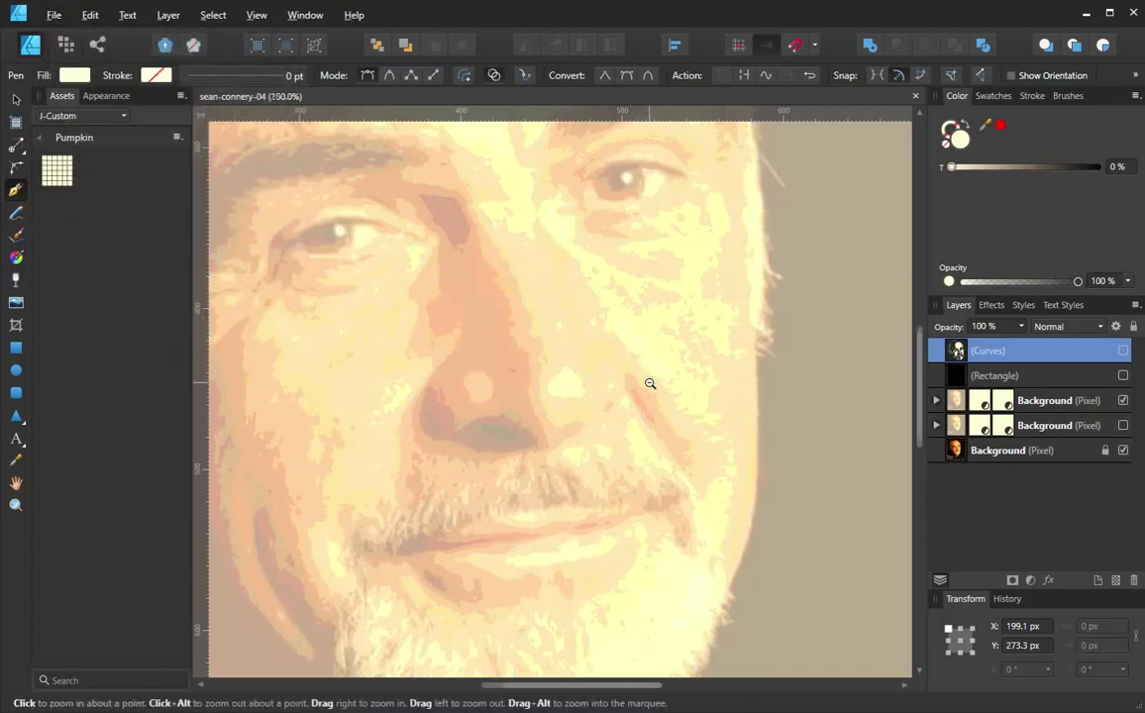
pyautogui.keyDown('alt'); pyautogui.click(644, 387); pyautogui.keyUp('alt')
pyautogui.keyDown('alt'); pyautogui.click(642, 386); pyautogui.keyUp('alt')
pyautogui.moveTo(607, 382); pyautogui.dragTo(680, 404)
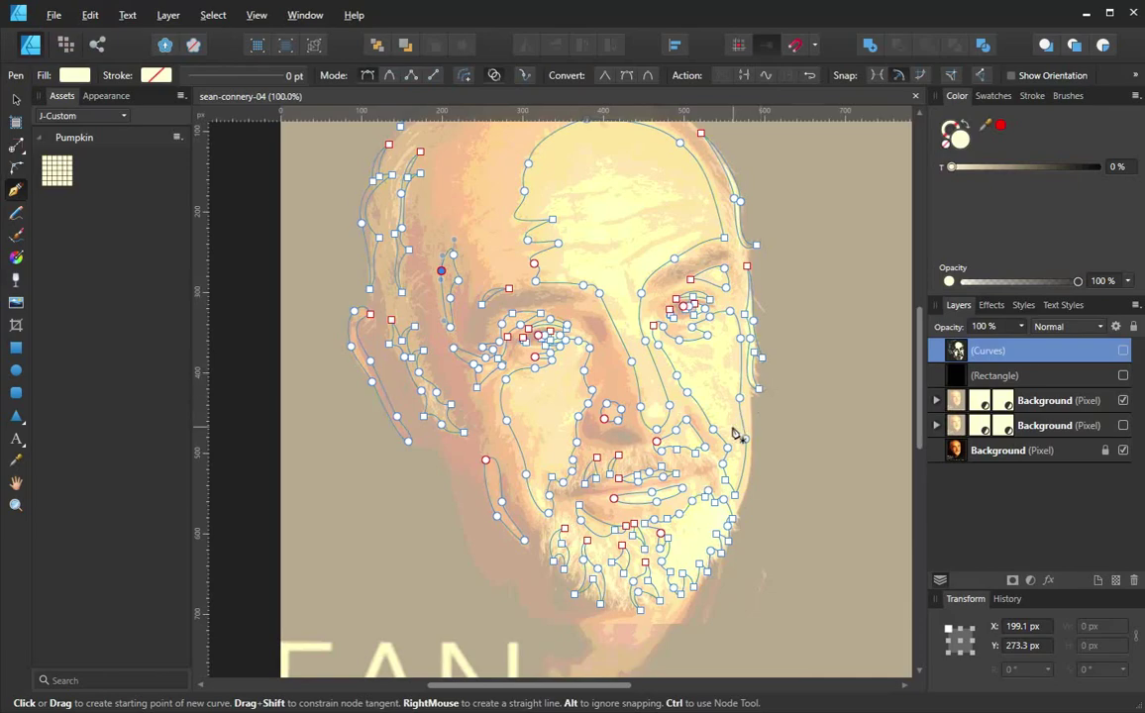
pyautogui.press('space')
pyautogui.keyDown('ctrl'); pyautogui.keyDown('alt'); pyautogui.click(731, 428); pyautogui.keyUp('alt'); pyautogui.keyUp('ctrl')
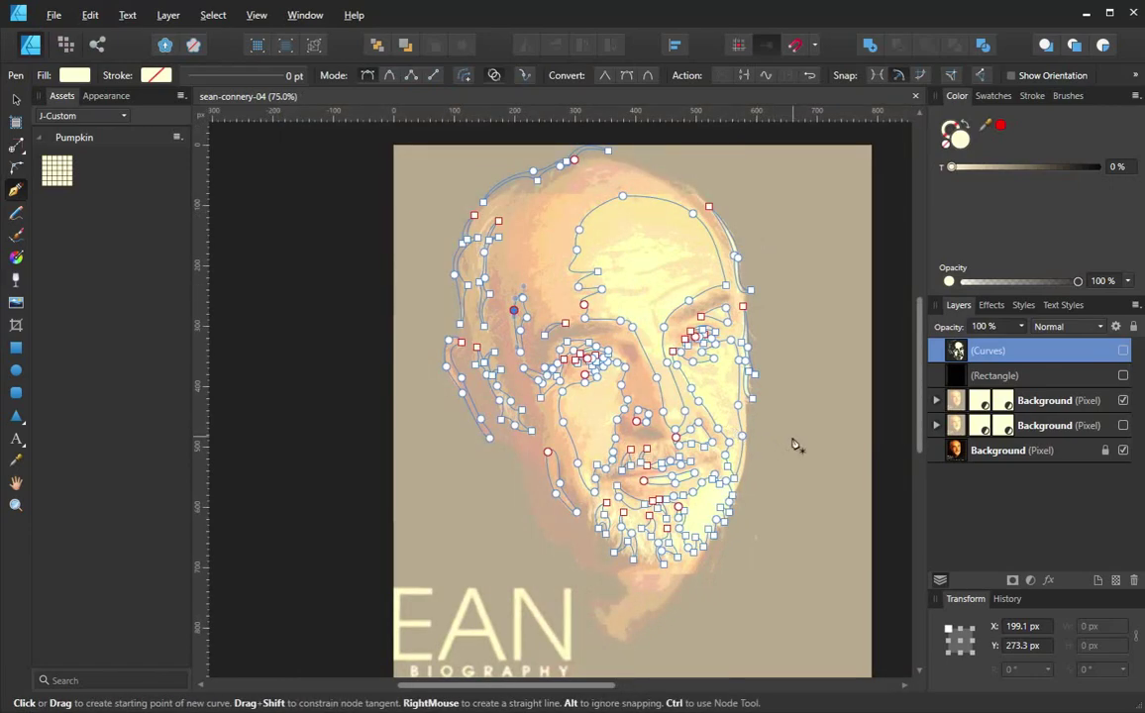
pyautogui.press('v')
pyautogui.click(294, 335)
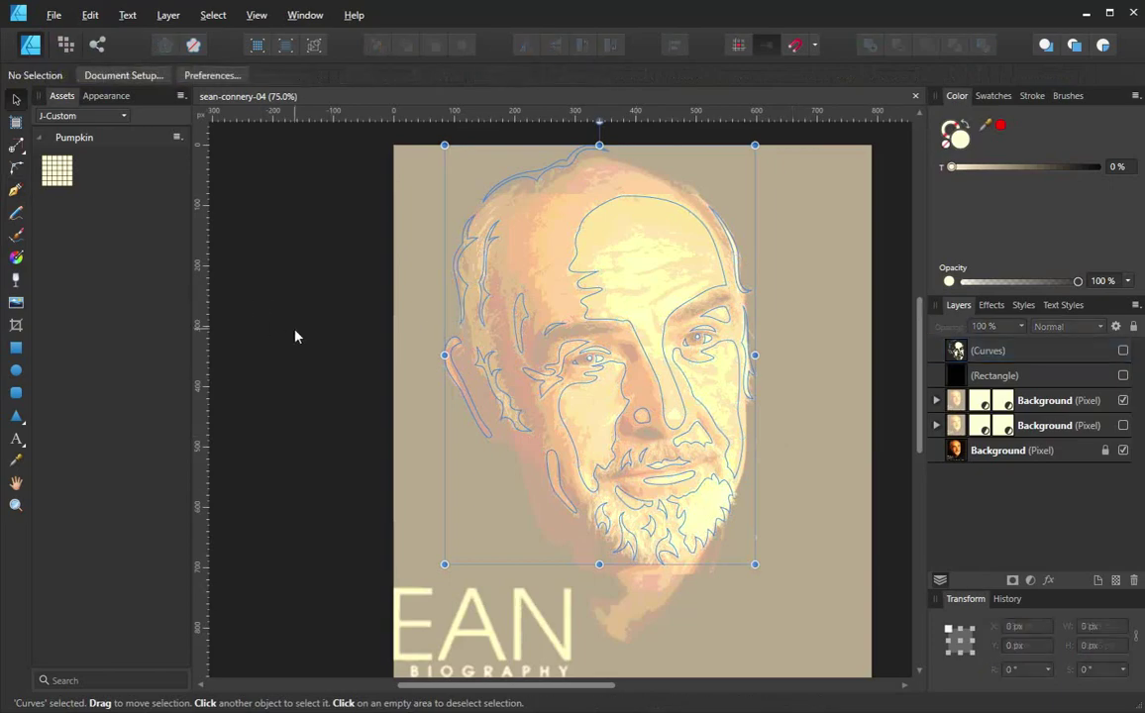
pyautogui.click(1123, 350)
pyautogui.click(1124, 377)
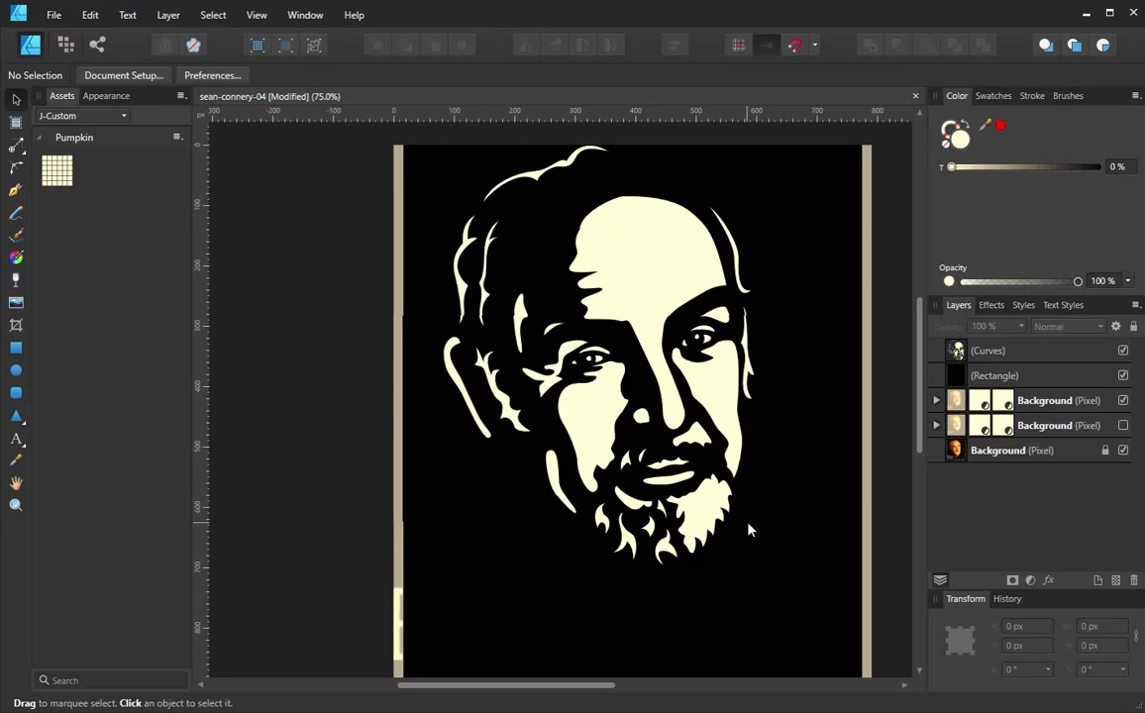
# Duplicate the Curves layer and hide the lower copy as a backup
pyautogui.rightClick(1011, 352)
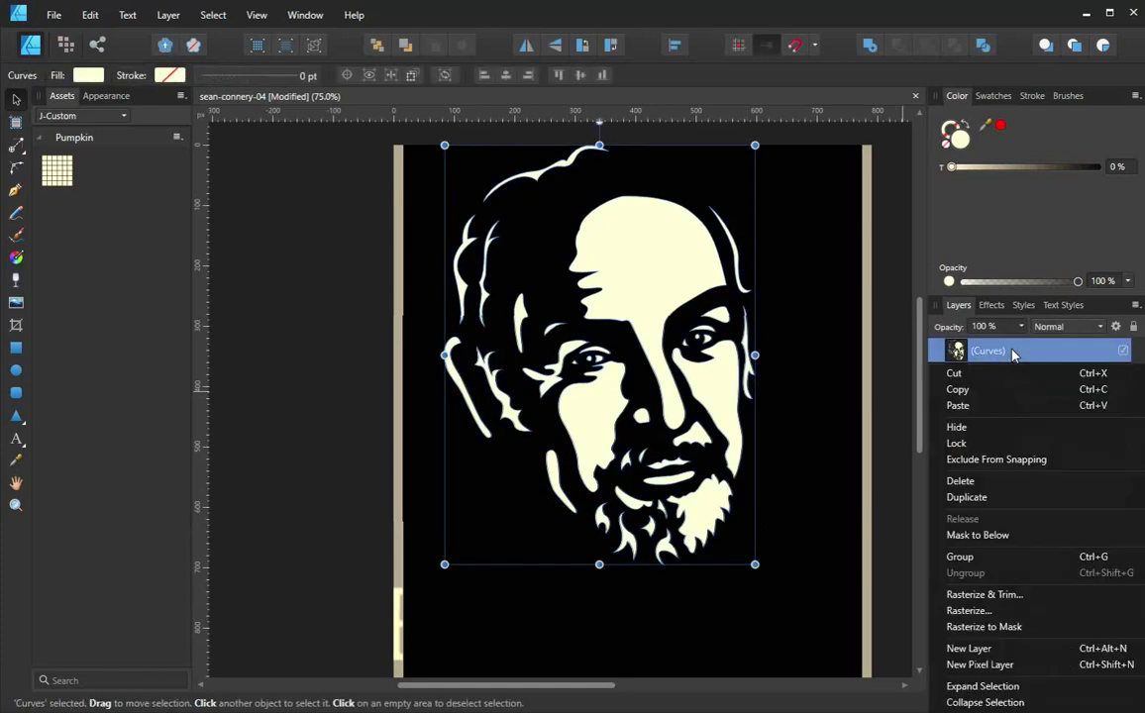
pyautogui.click(969, 500)
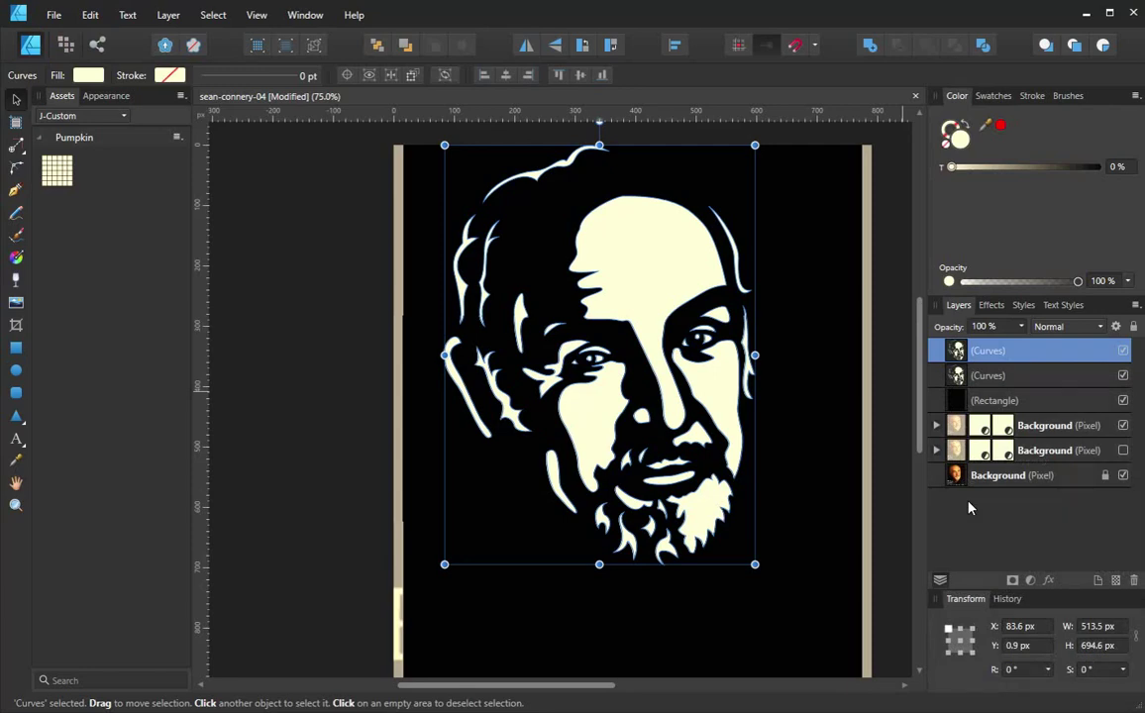
pyautogui.click(994, 377)
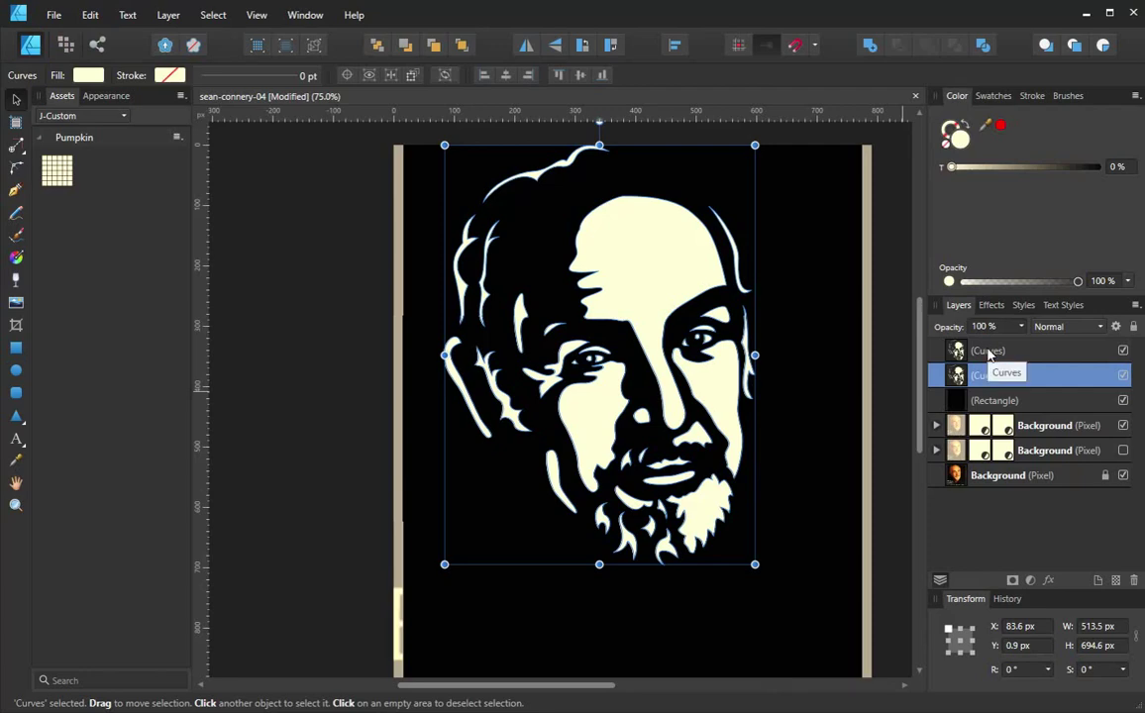
pyautogui.click(1122, 375)
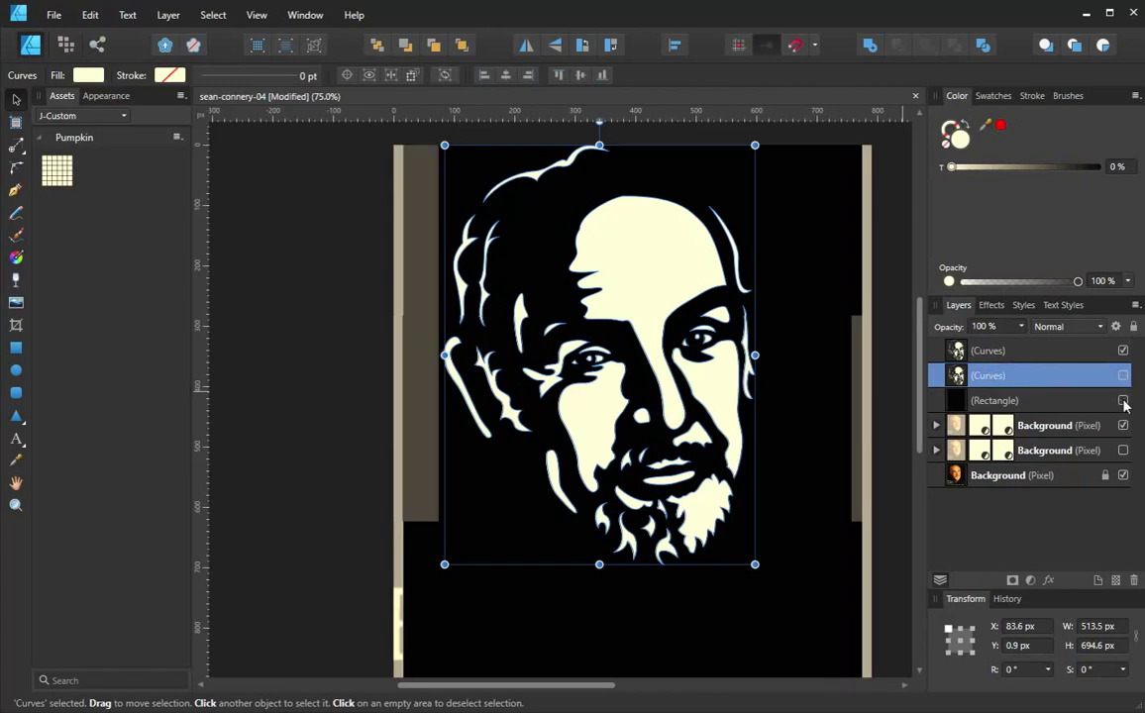
# Hide the black Rectangle and the upper Curves copy, keeping the upper copy selected for Pen tool editing
pyautogui.click(1122, 400)
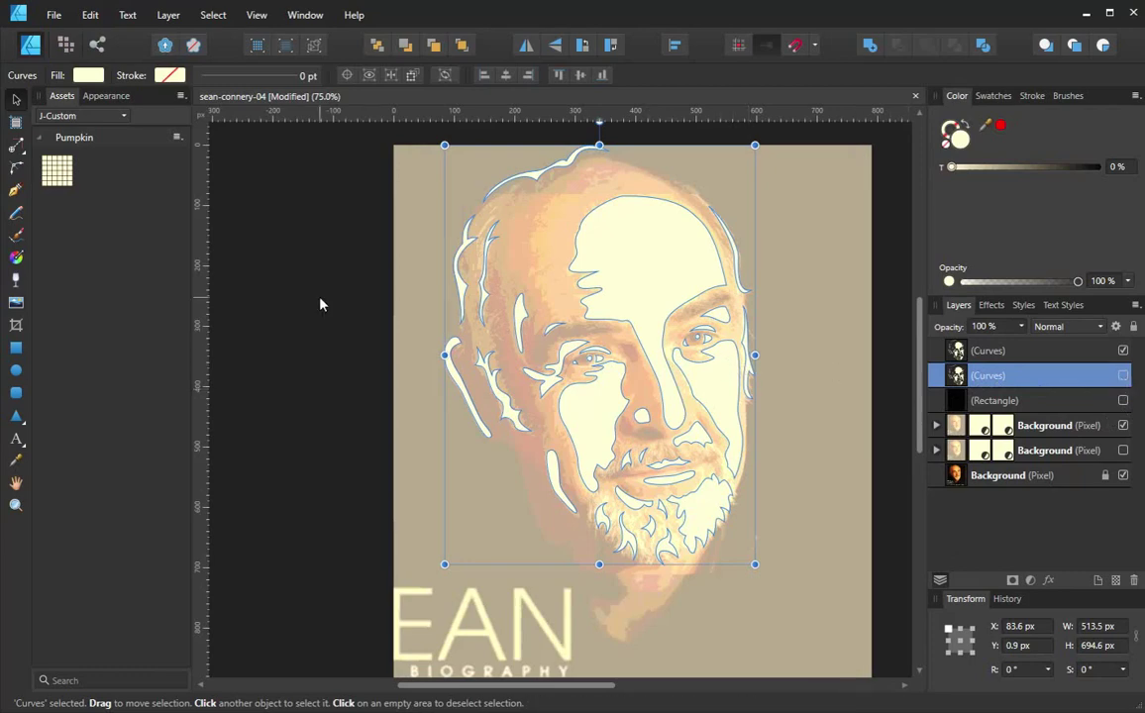
pyautogui.press('p')
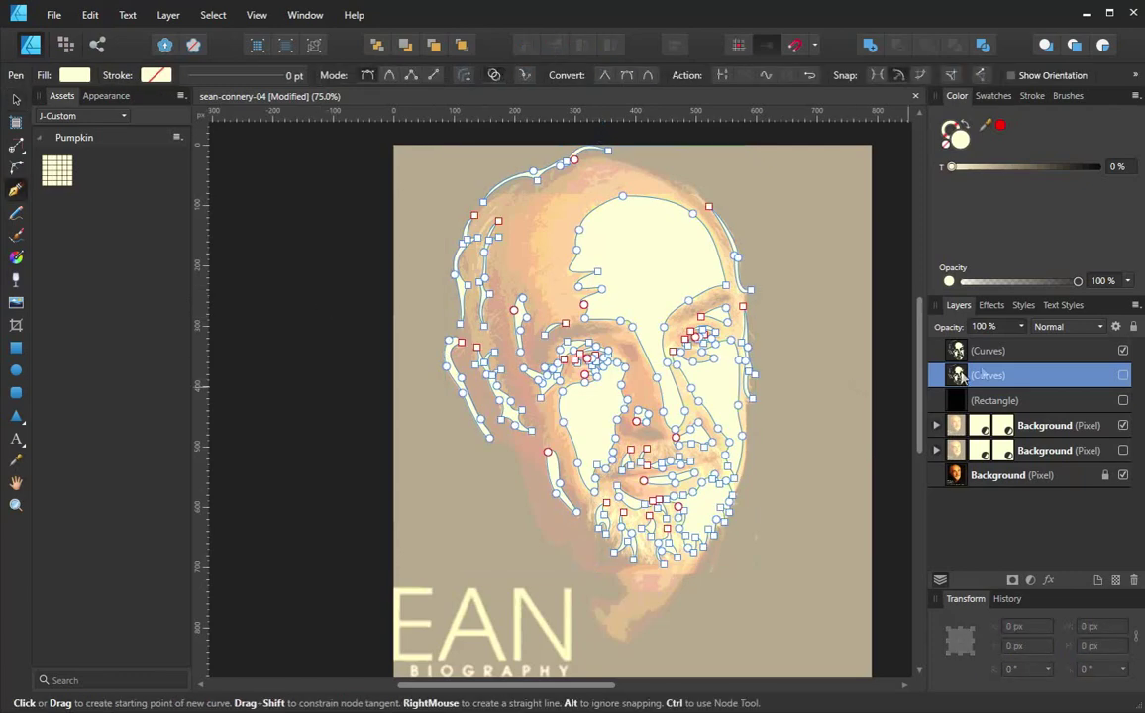
pyautogui.click(1044, 357)
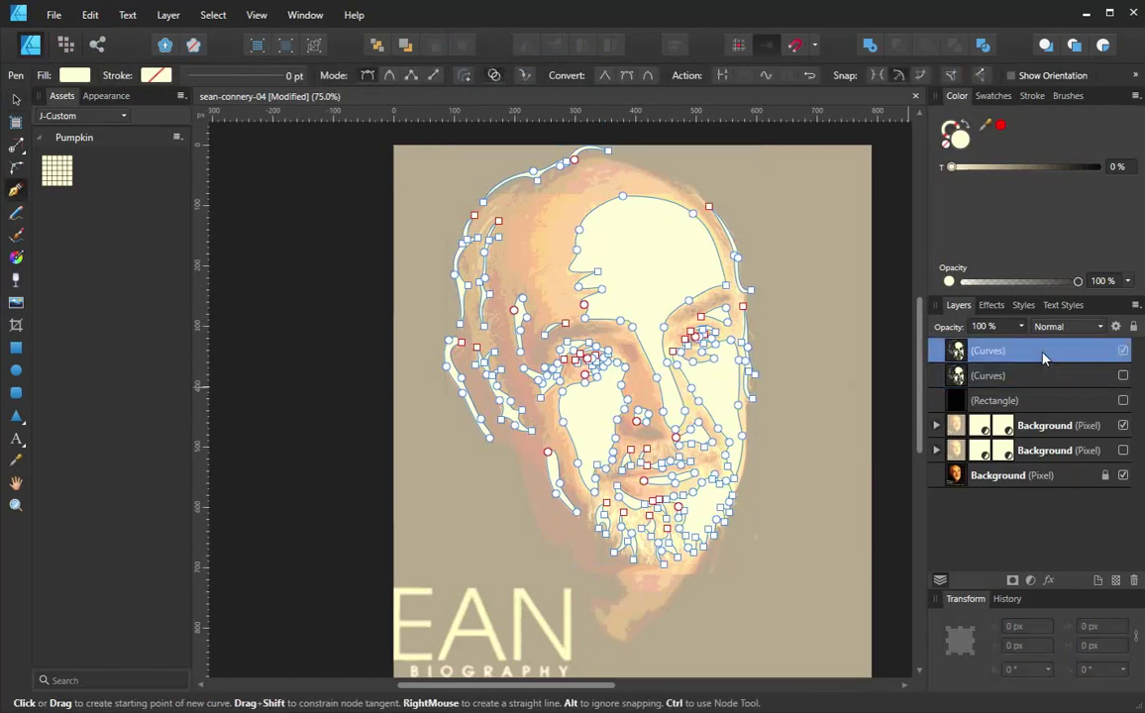
pyautogui.click(1123, 352)
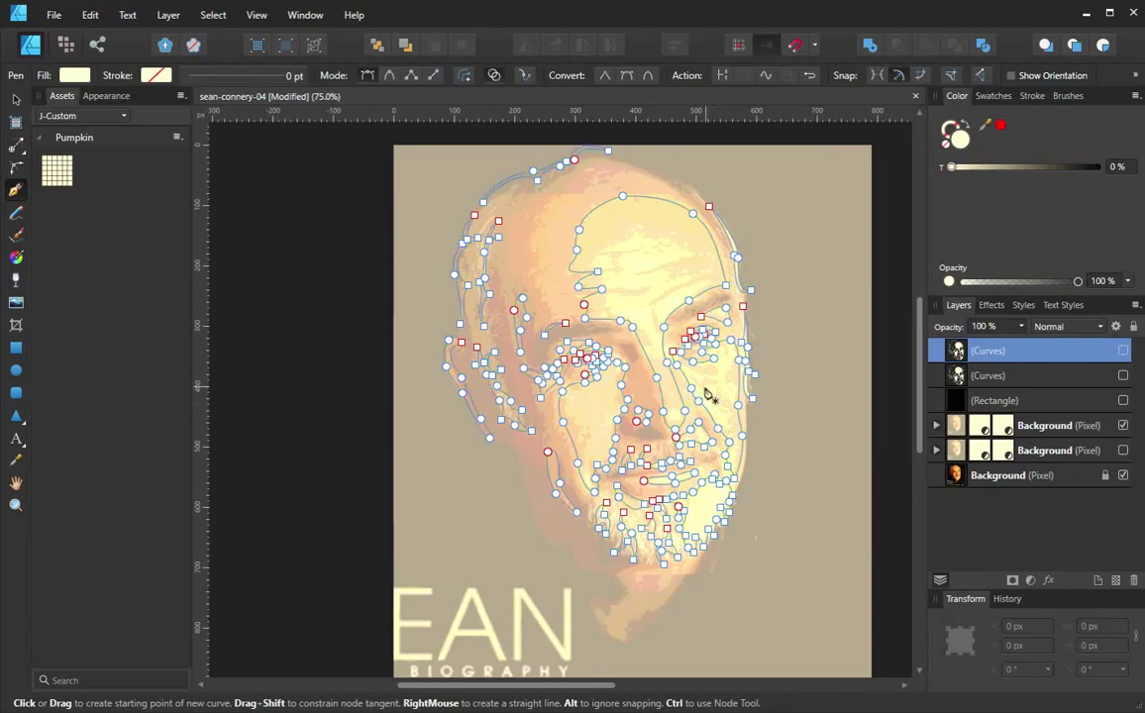
# Break the cheek outline at its node near the right eye's inner corner, X 462.2, Y 341.6 px, and remove the loose end node
pyautogui.keyDown('ctrl'); pyautogui.click(679, 370); pyautogui.keyUp('ctrl')
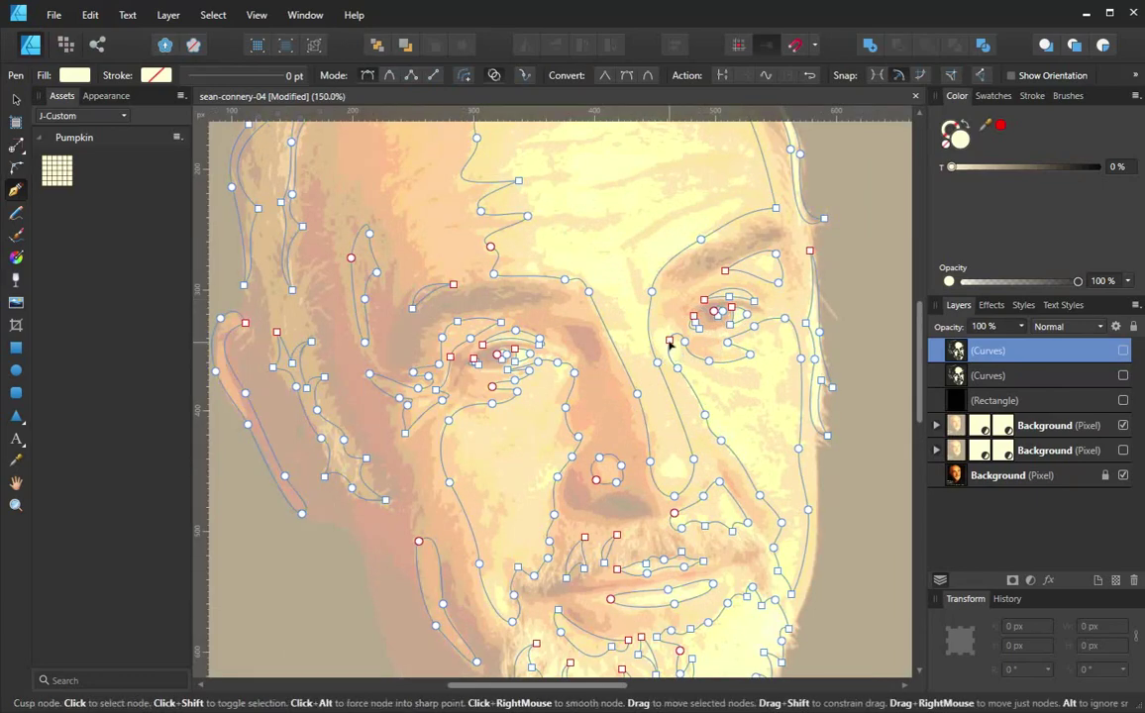
pyautogui.click(670, 342)
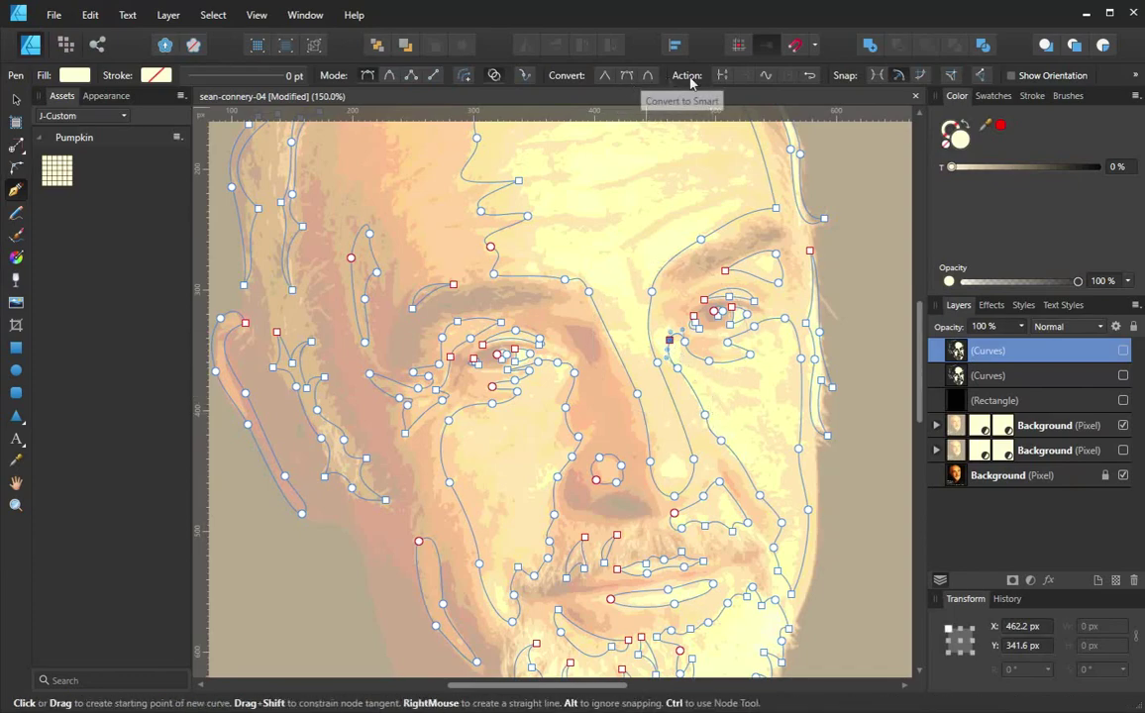
pyautogui.click(722, 77)
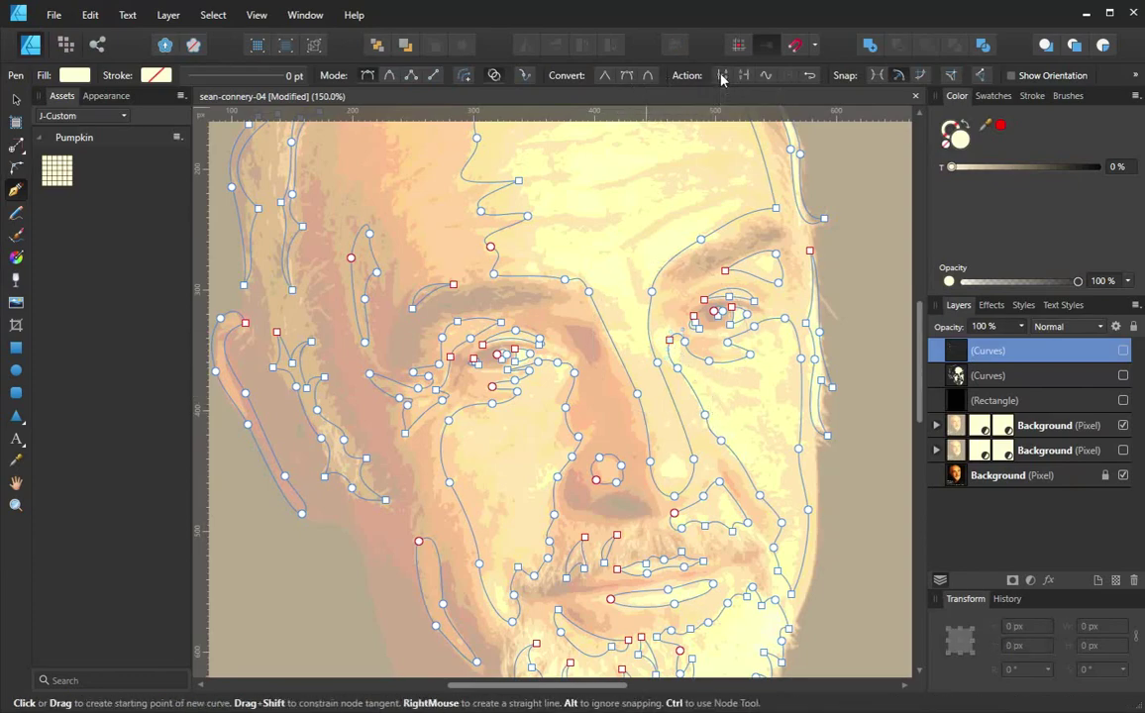
pyautogui.moveTo(670, 341)
pyautogui.mouseDown()
pyautogui.moveTo(673, 318)
pyautogui.moveTo(673, 340)
pyautogui.mouseUp()
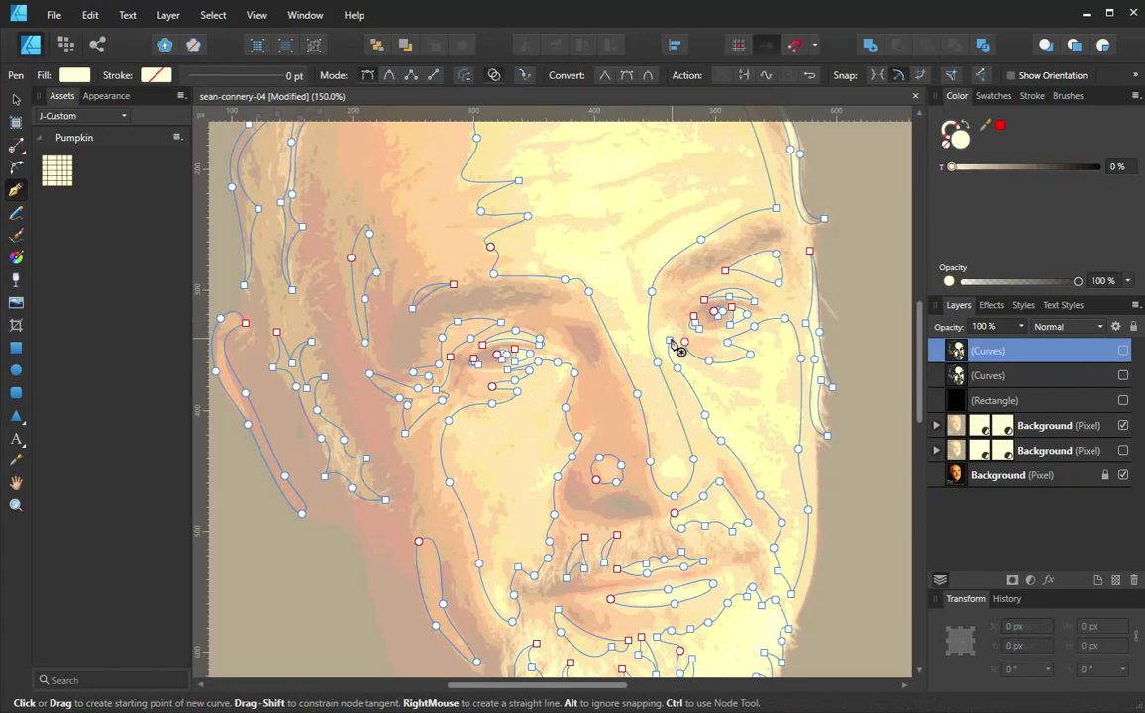
pyautogui.moveTo(670, 341); pyautogui.dragTo(672, 347)
pyautogui.press('Escape')
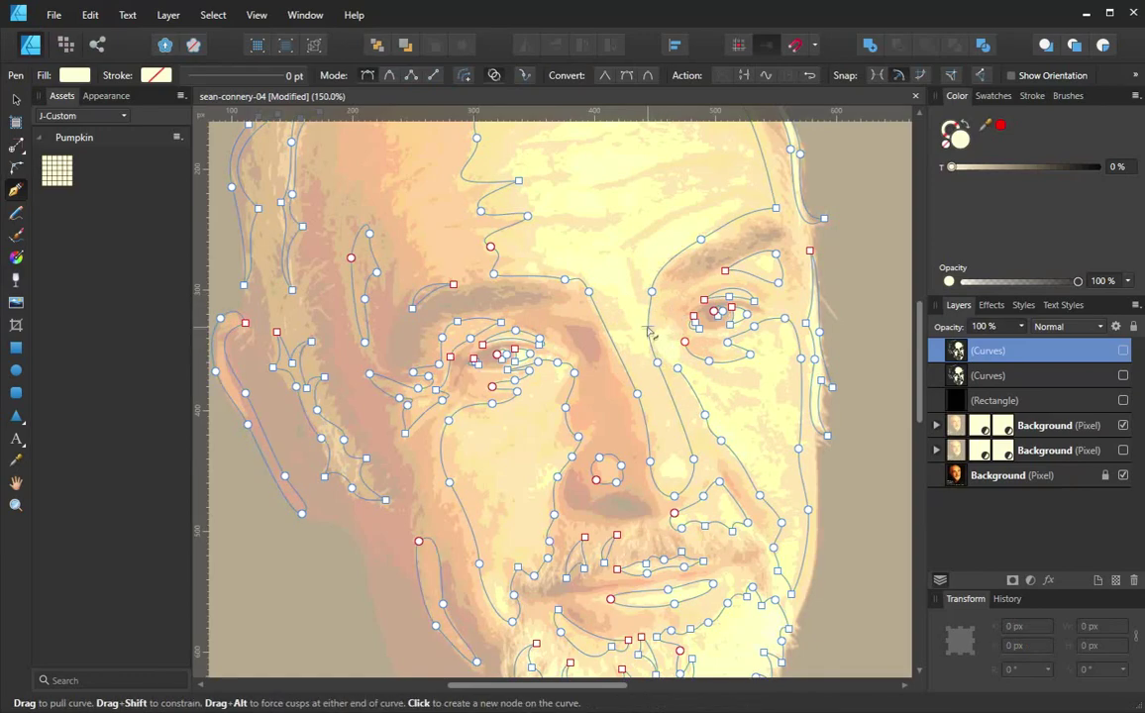
# Add a node on the nose-bridge line beside the right eye's inner corner, X 444.6, Y 333.1 px, and break the curve there
pyautogui.click(648, 331)
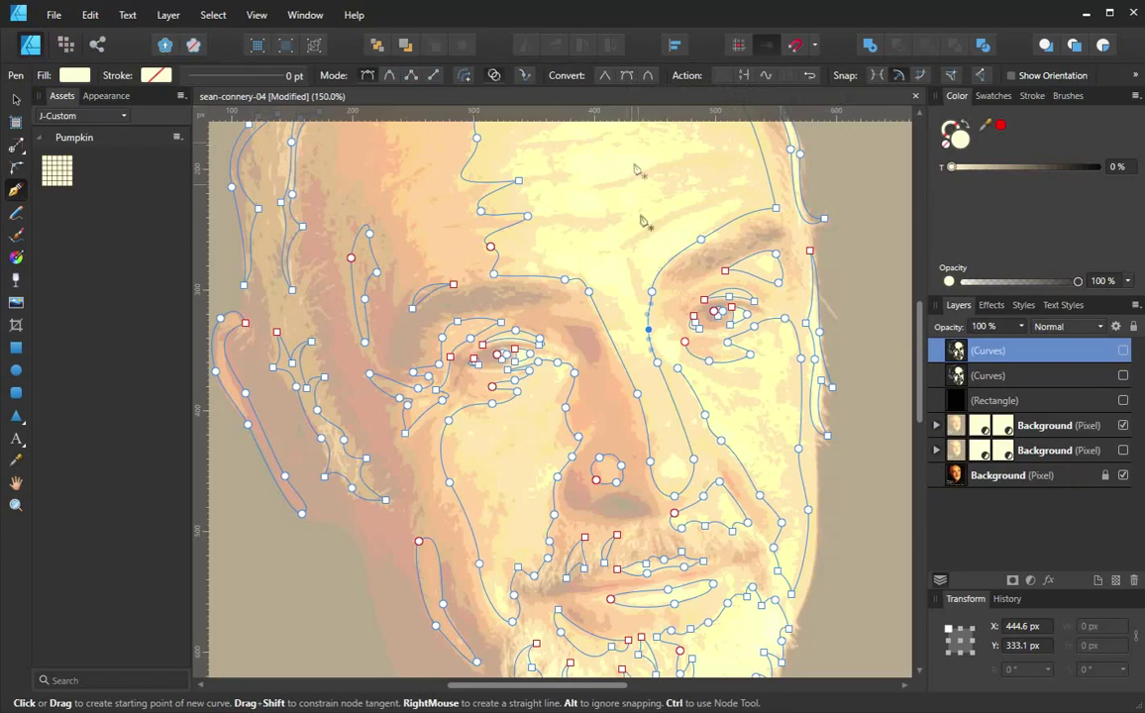
pyautogui.keyDown('ctrl'); pyautogui.click(661, 317); pyautogui.keyUp('ctrl')
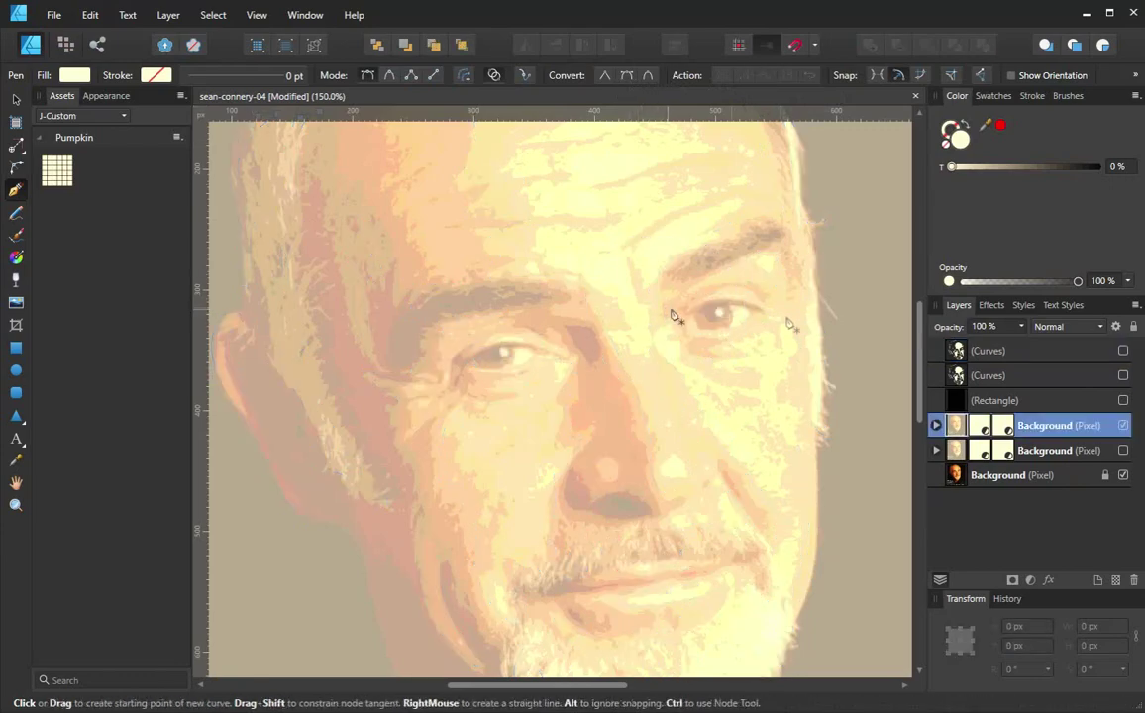
pyautogui.click(1010, 353)
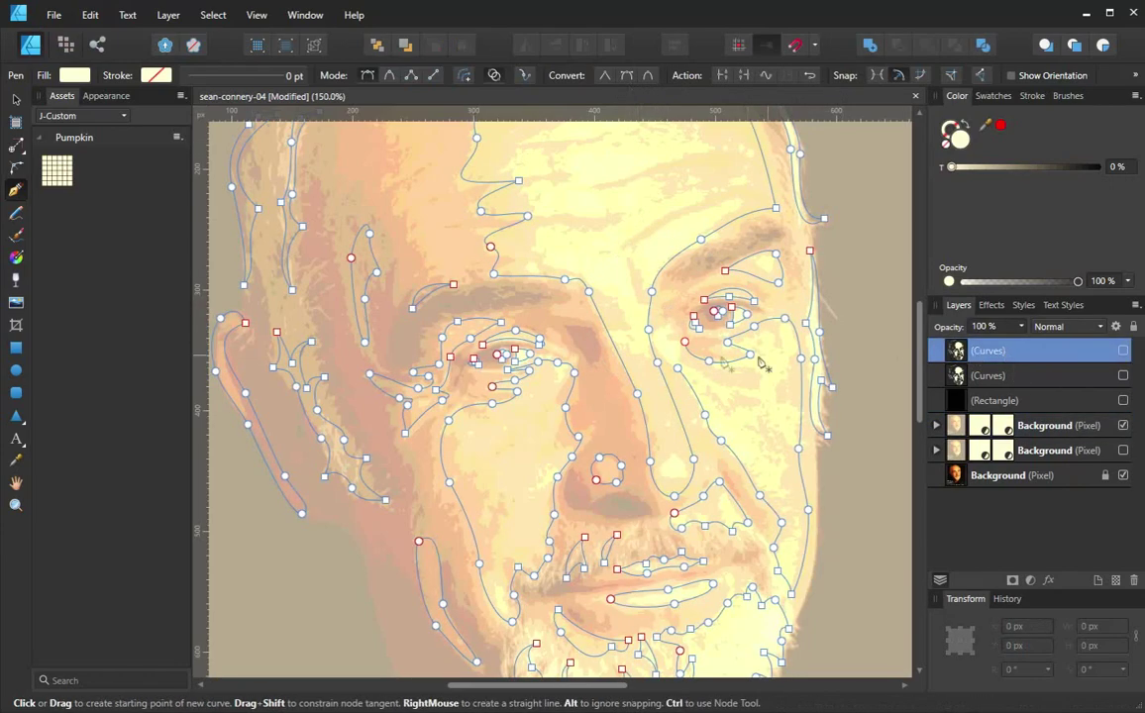
pyautogui.keyDown('ctrl'); pyautogui.click(649, 330); pyautogui.keyUp('ctrl')
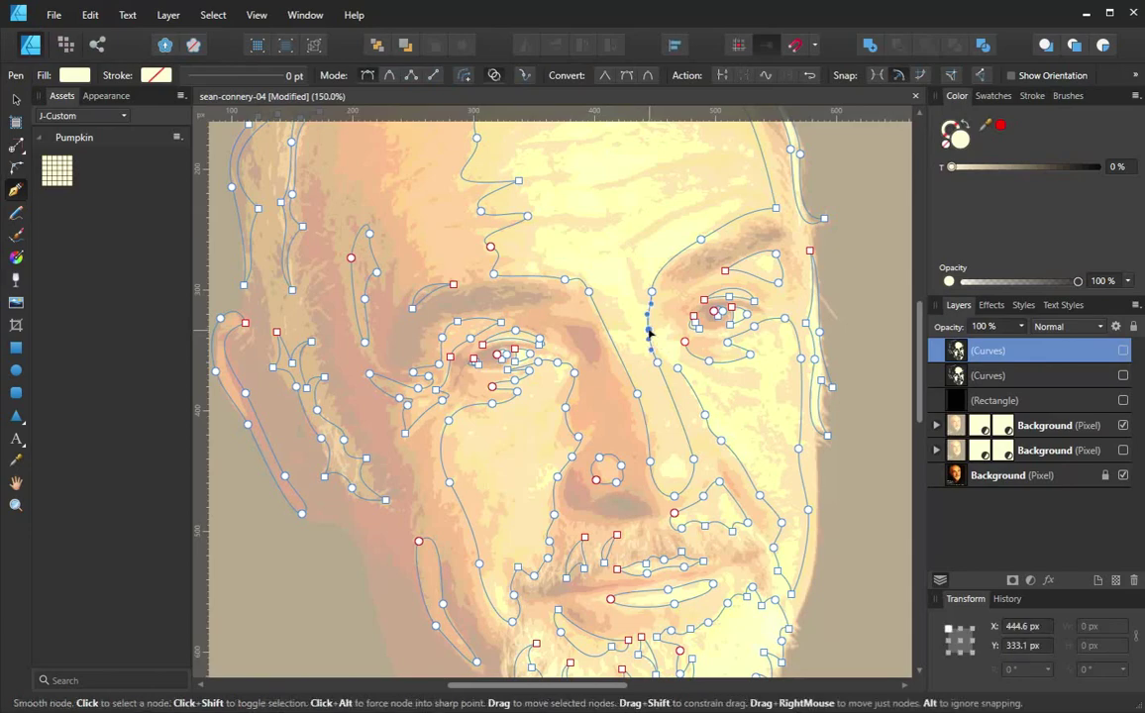
pyautogui.click(722, 77)
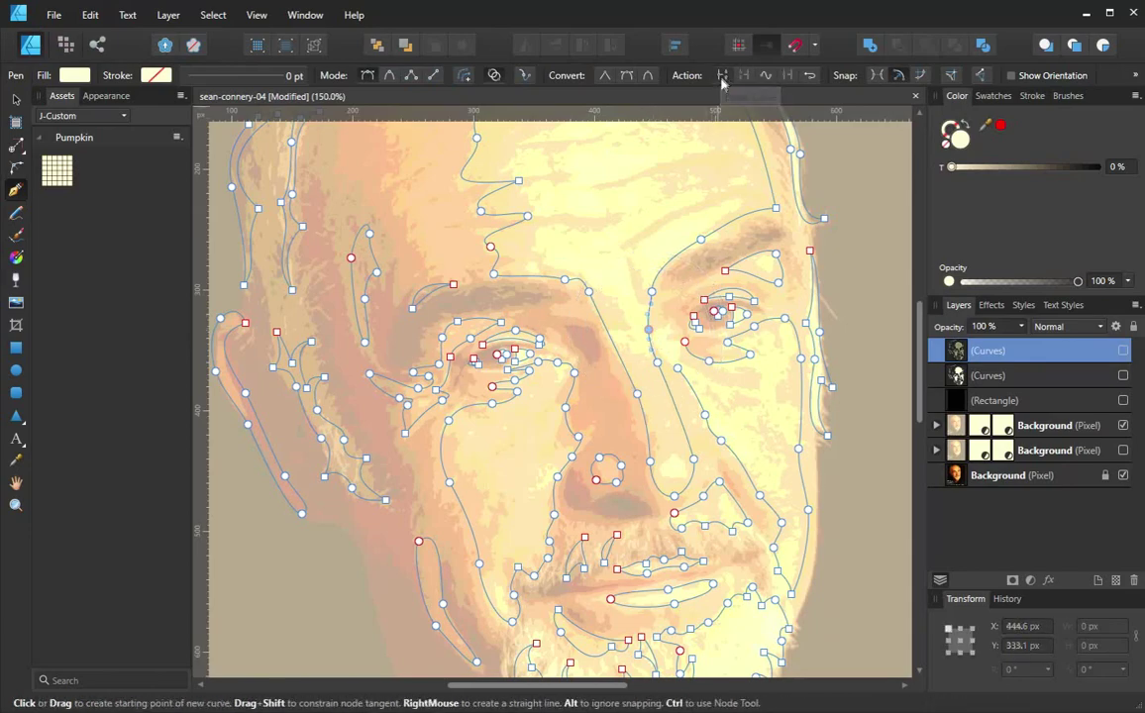
# Remove the loose segments at the break, leaving open ends at the brow, X 447.4, Y 301.4 px, and the nose bridge, X 452.1, Y 360.1 px
pyautogui.click(662, 324)
pyautogui.hotkey('ctrl', 'z')
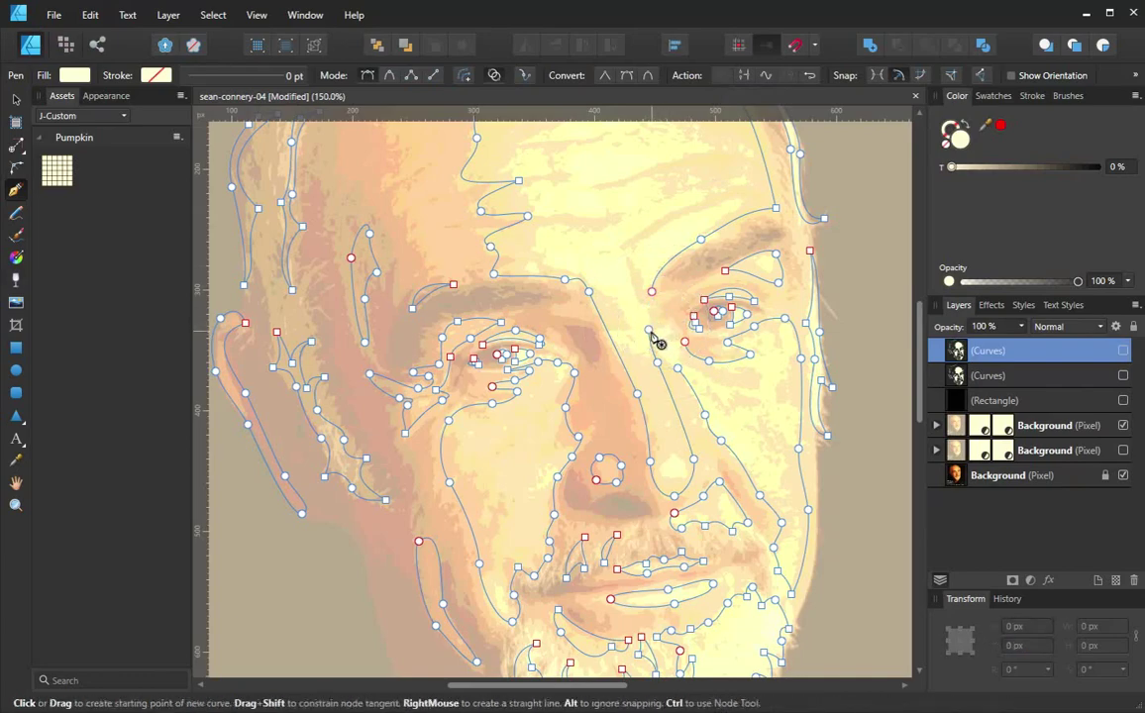
pyautogui.click(650, 332)
pyautogui.hotkey('ctrl', 'z')
pyautogui.click(651, 292)
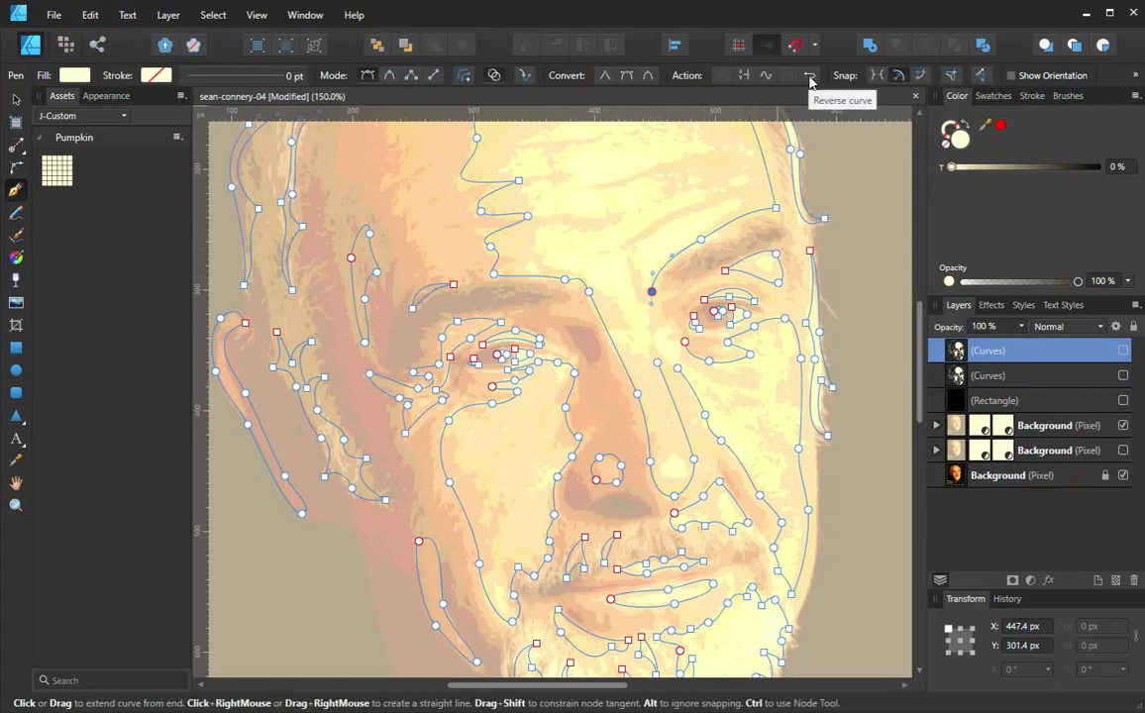
# Try to close the curve between the open ends of the nose bridge and the cheek outline, and undo the closing
pyautogui.moveTo(656, 363); pyautogui.dragTo(672, 389)
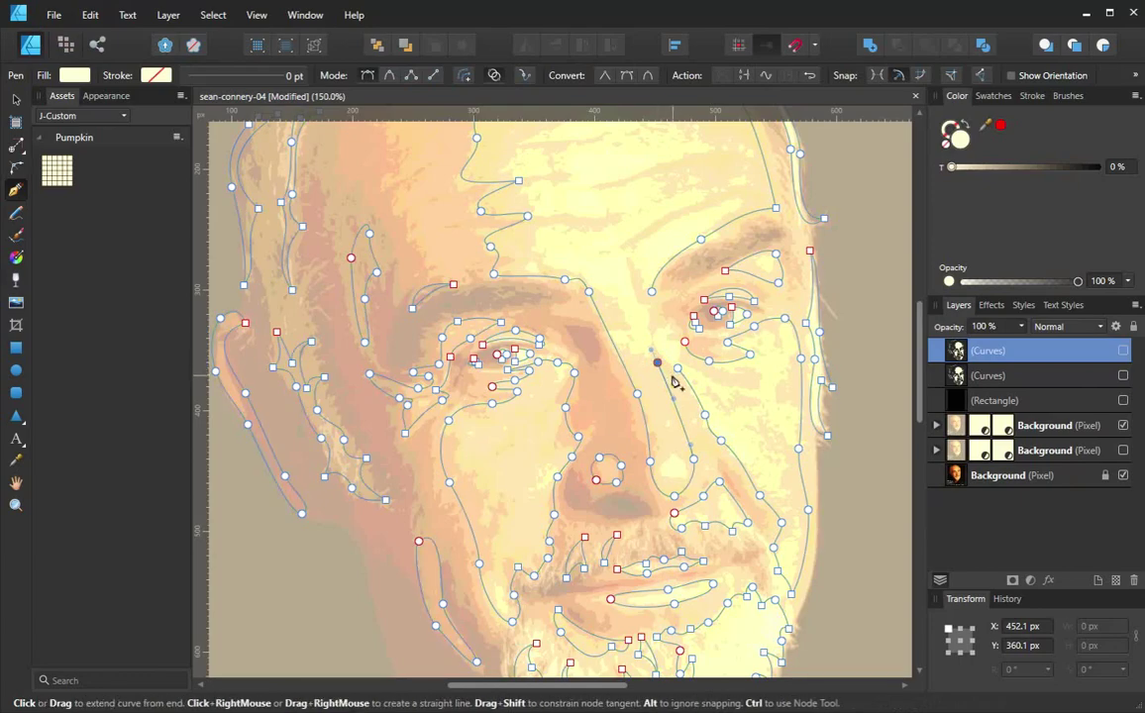
pyautogui.keyDown('ctrl'); pyautogui.click(678, 388); pyautogui.keyUp('ctrl')
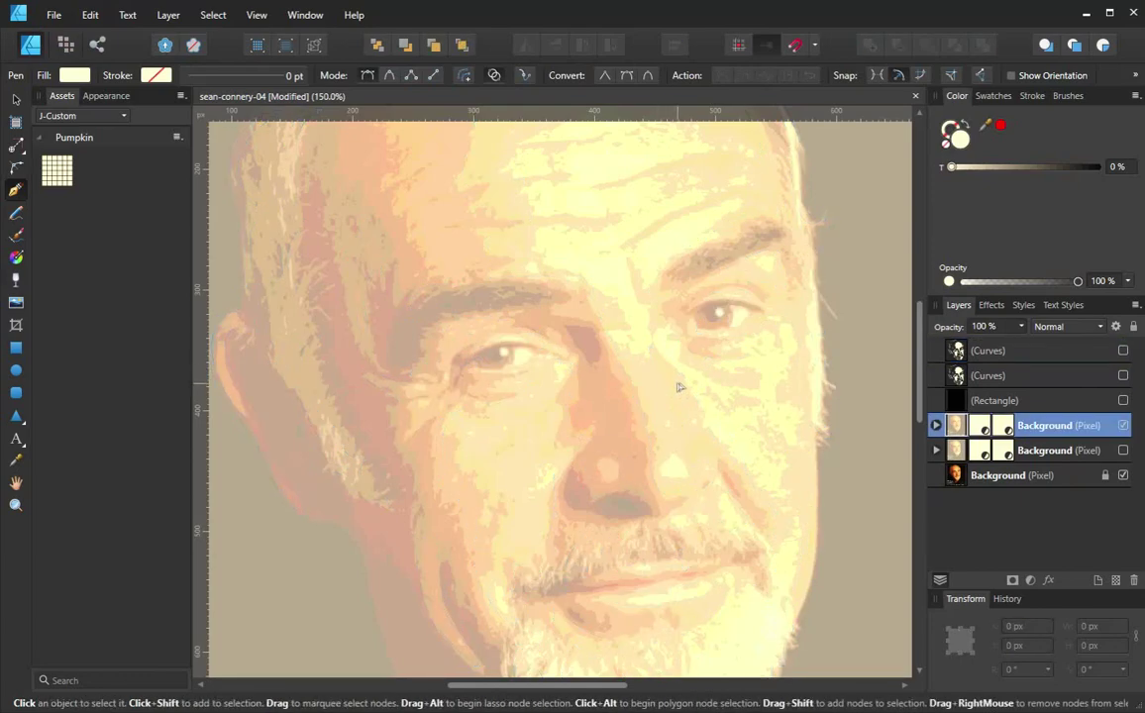
pyautogui.click(988, 350)
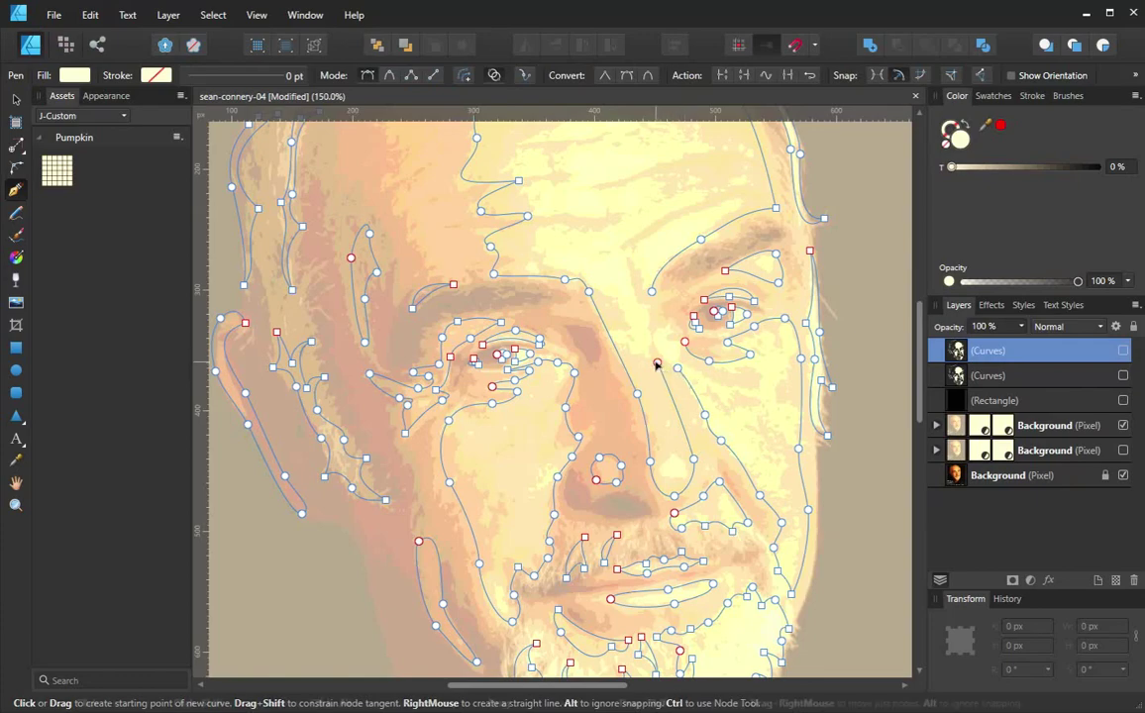
pyautogui.click(657, 363)
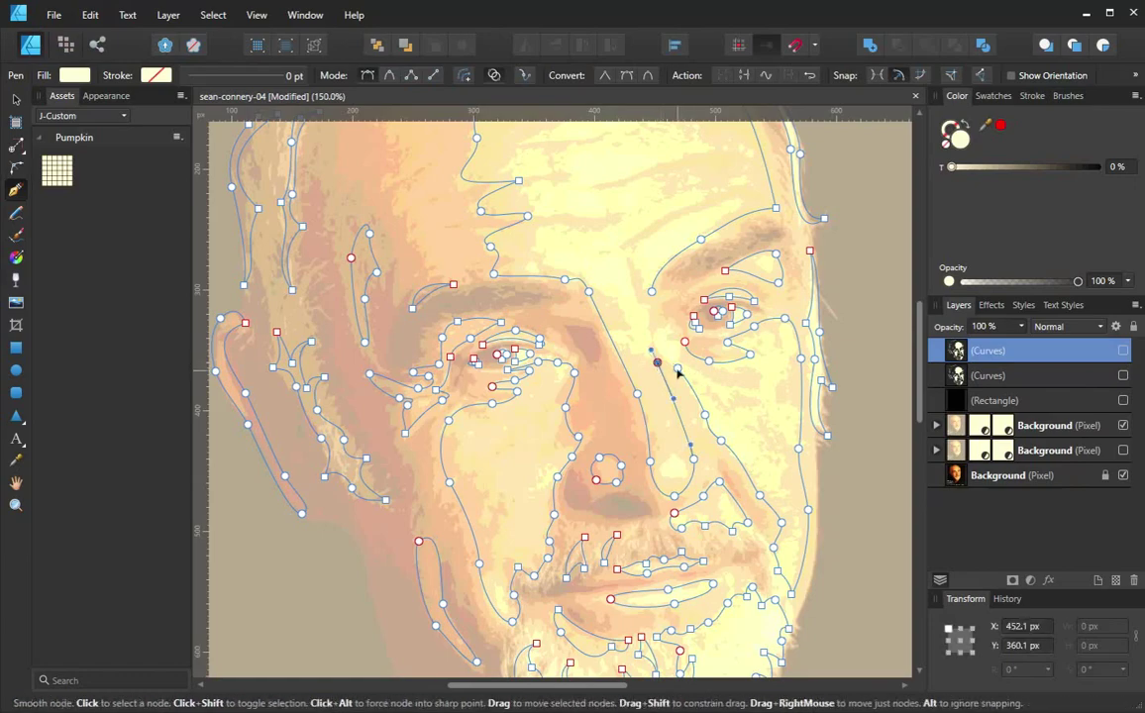
pyautogui.click(678, 371)
pyautogui.press('Escape')
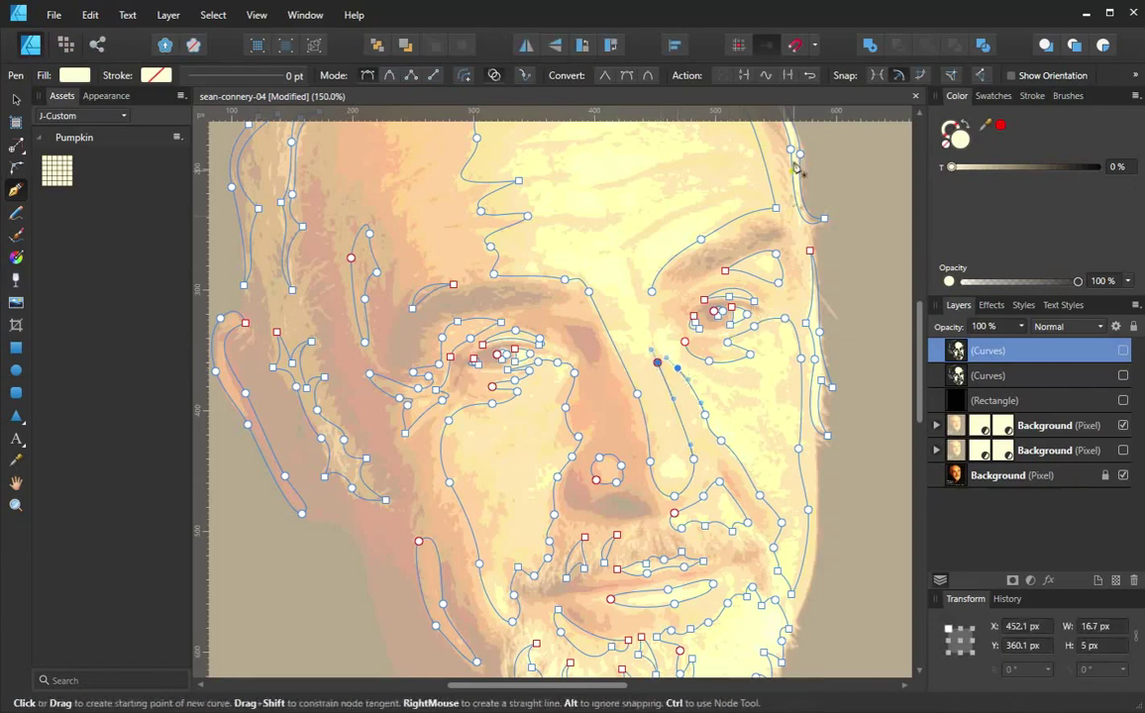
pyautogui.click(744, 80)
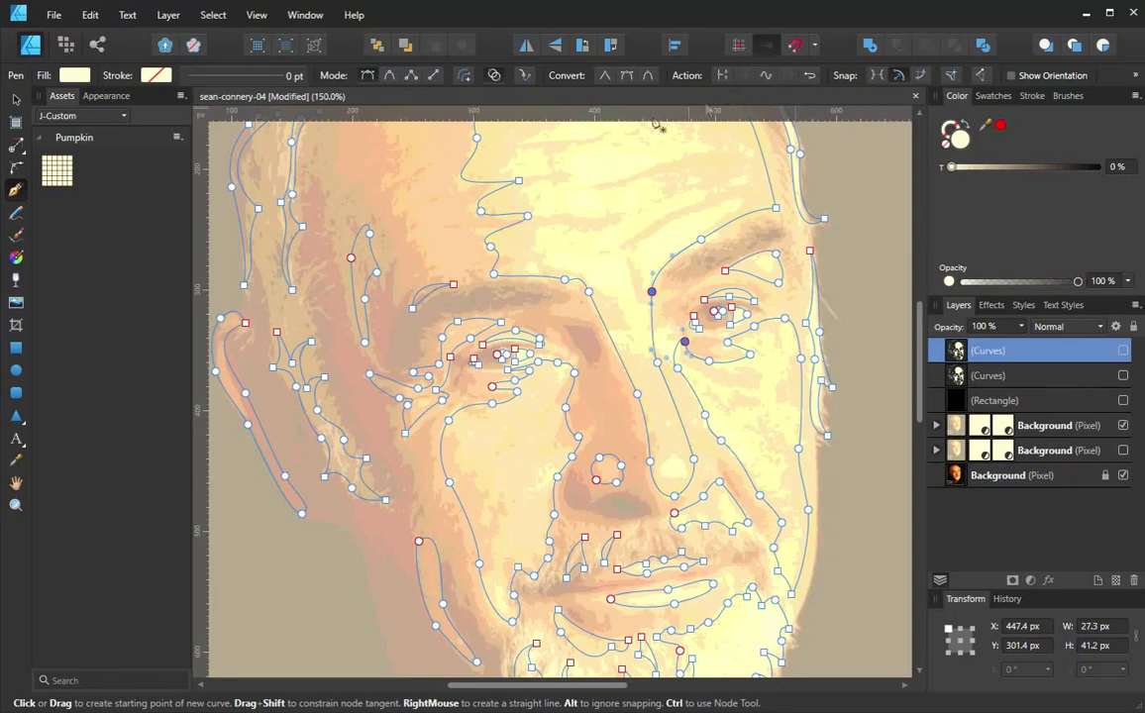
pyautogui.click(89, 16)
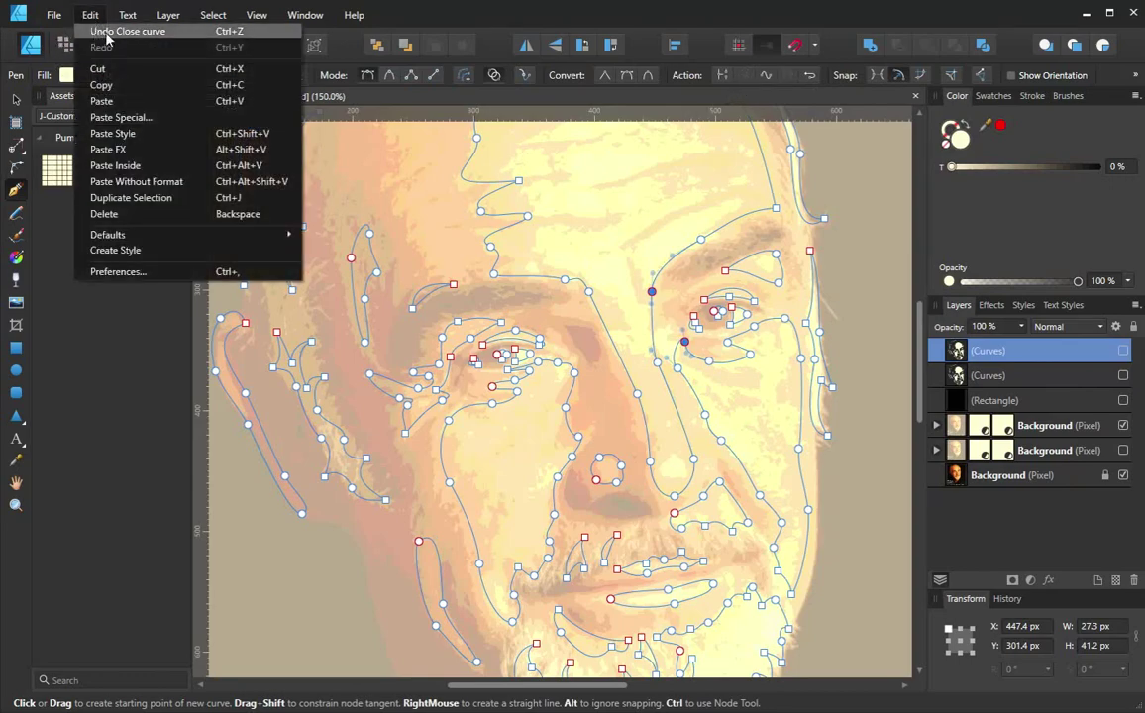
pyautogui.click(96, 34)
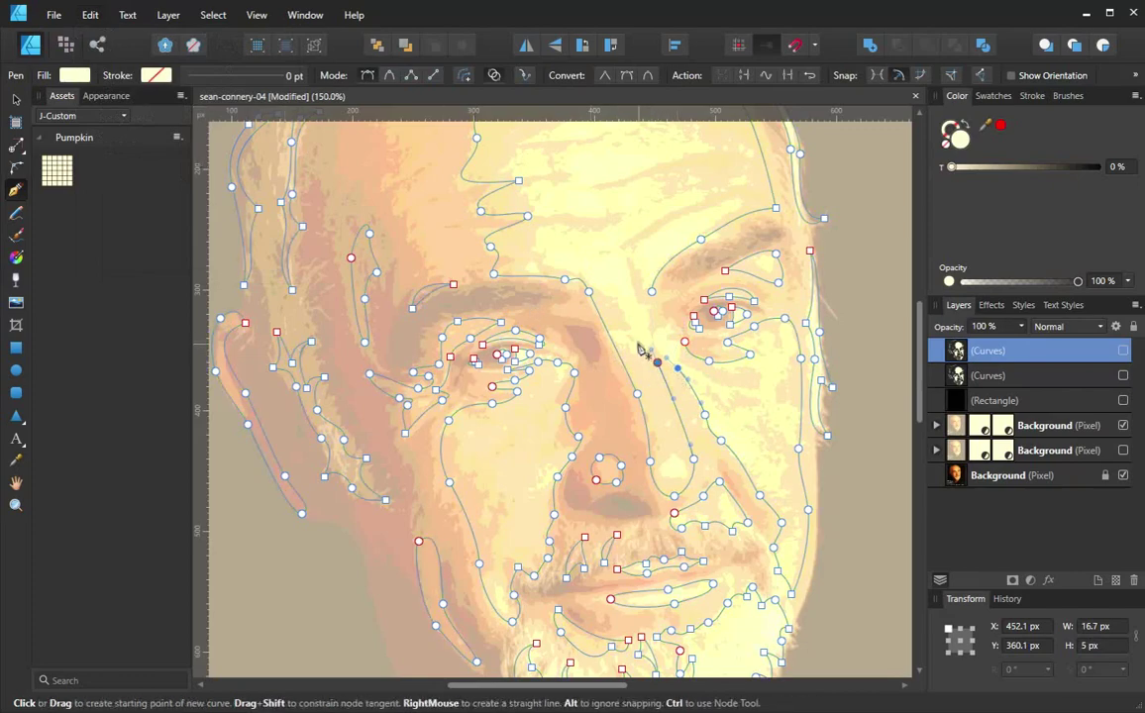
# Try converting the open end nodes of the nose bridge and cheek outline to sharp points, and undo both node changes
pyautogui.press('ctrl')
pyautogui.keyDown('ctrl'); pyautogui.click(644, 344); pyautogui.keyUp('ctrl')
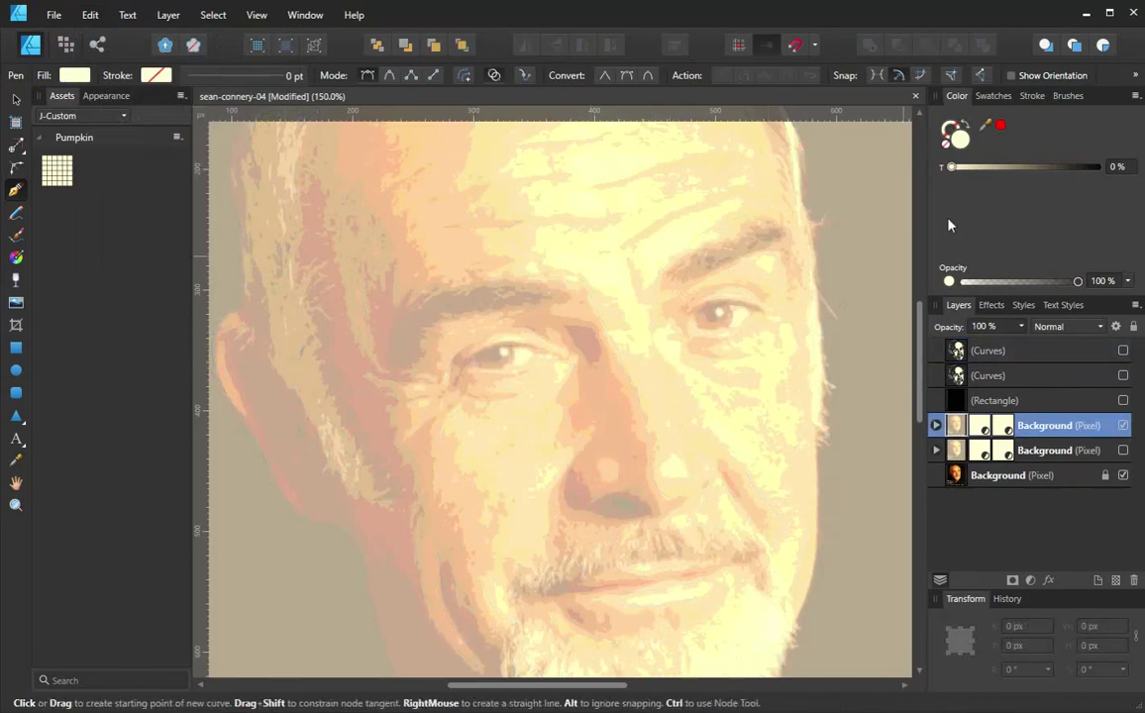
pyautogui.click(1010, 353)
pyautogui.press('ctrl')
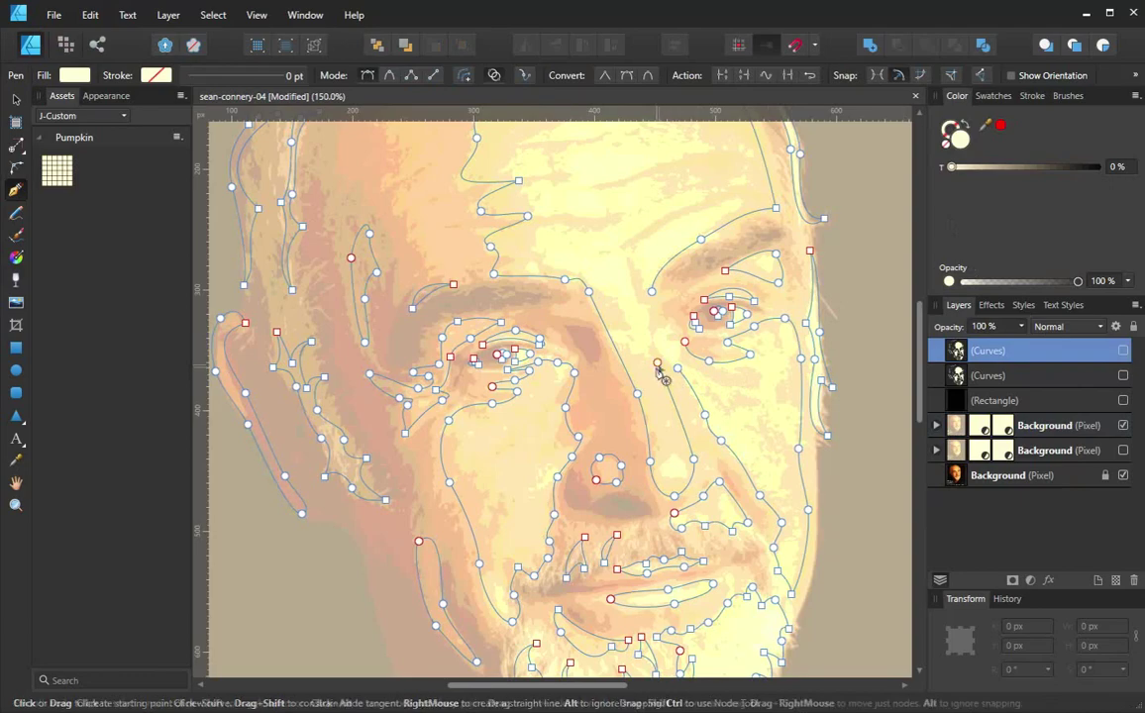
pyautogui.keyDown('ctrl'); pyautogui.click(657, 365); pyautogui.keyUp('ctrl')
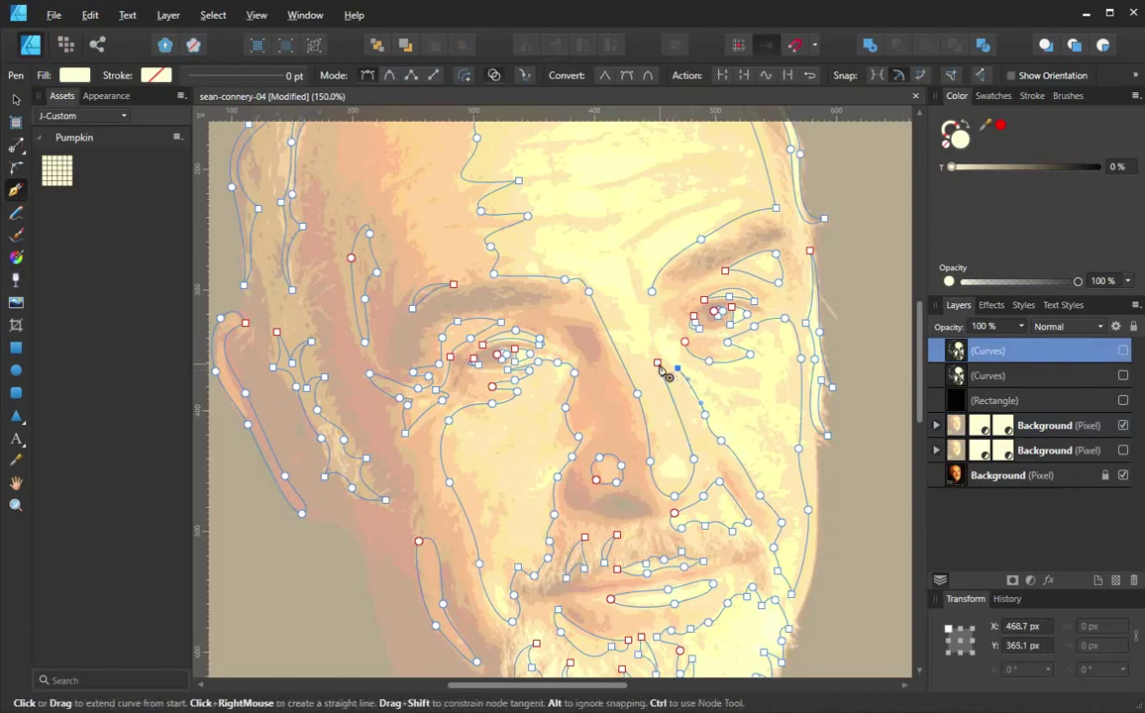
pyautogui.keyDown('ctrl'); pyautogui.click(658, 364); pyautogui.keyUp('ctrl')
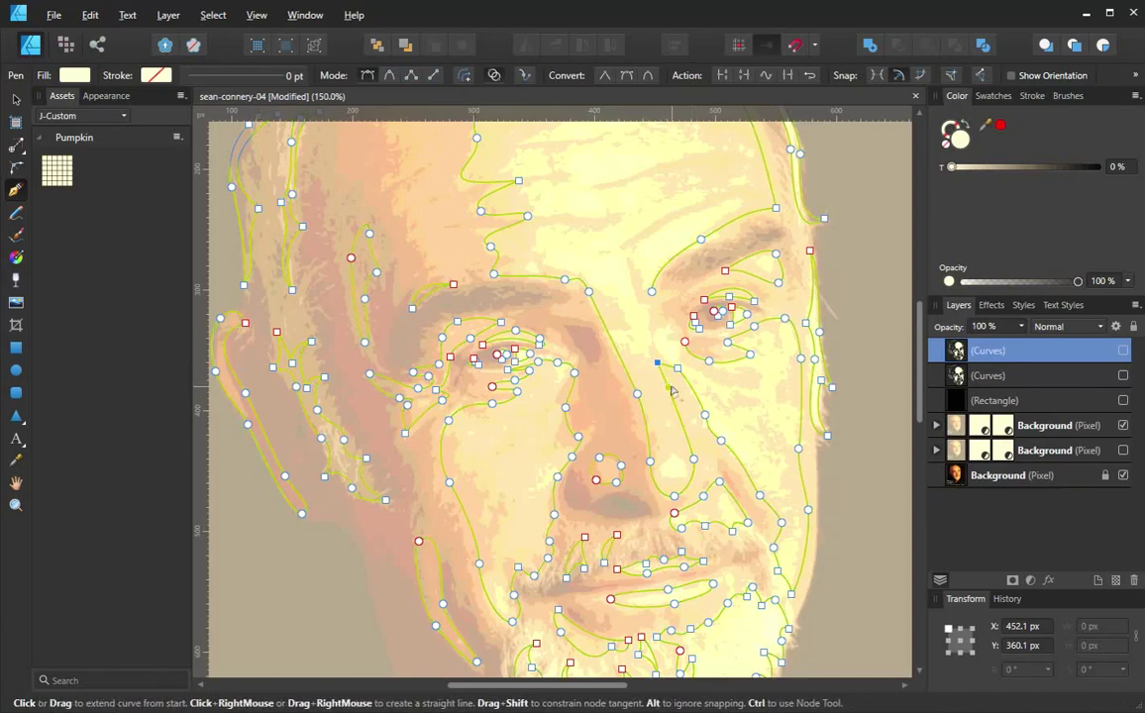
pyautogui.keyDown('ctrl'); pyautogui.click(677, 368); pyautogui.keyUp('ctrl')
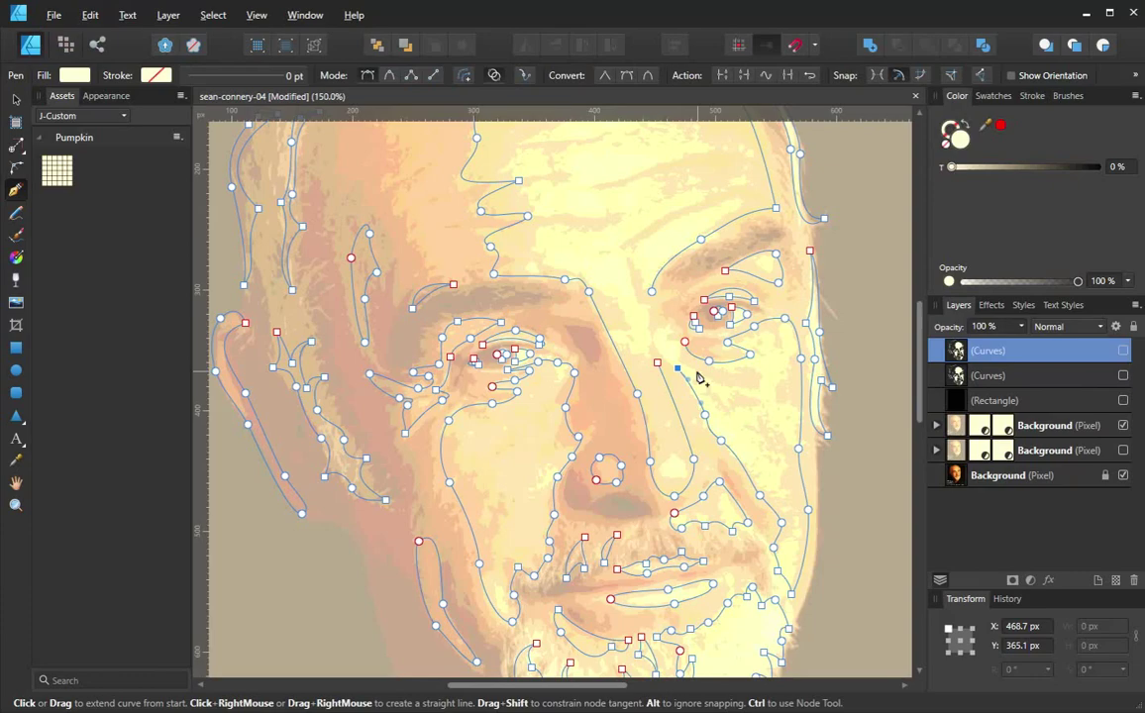
pyautogui.click(89, 15)
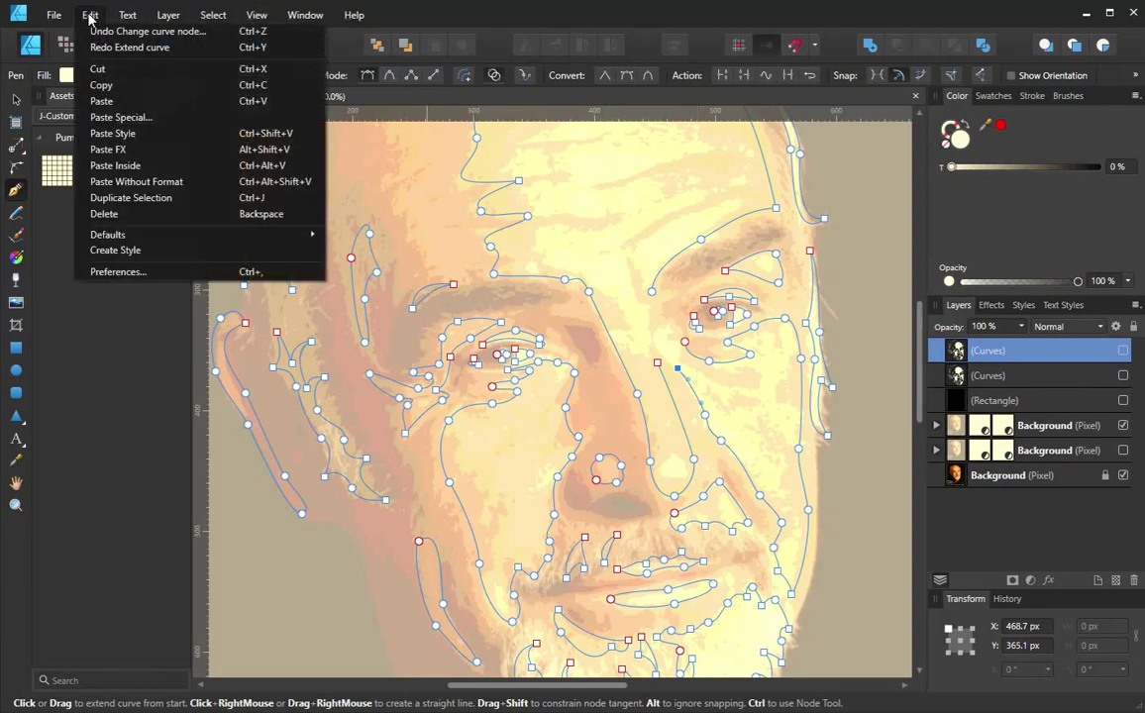
pyautogui.click(122, 36)
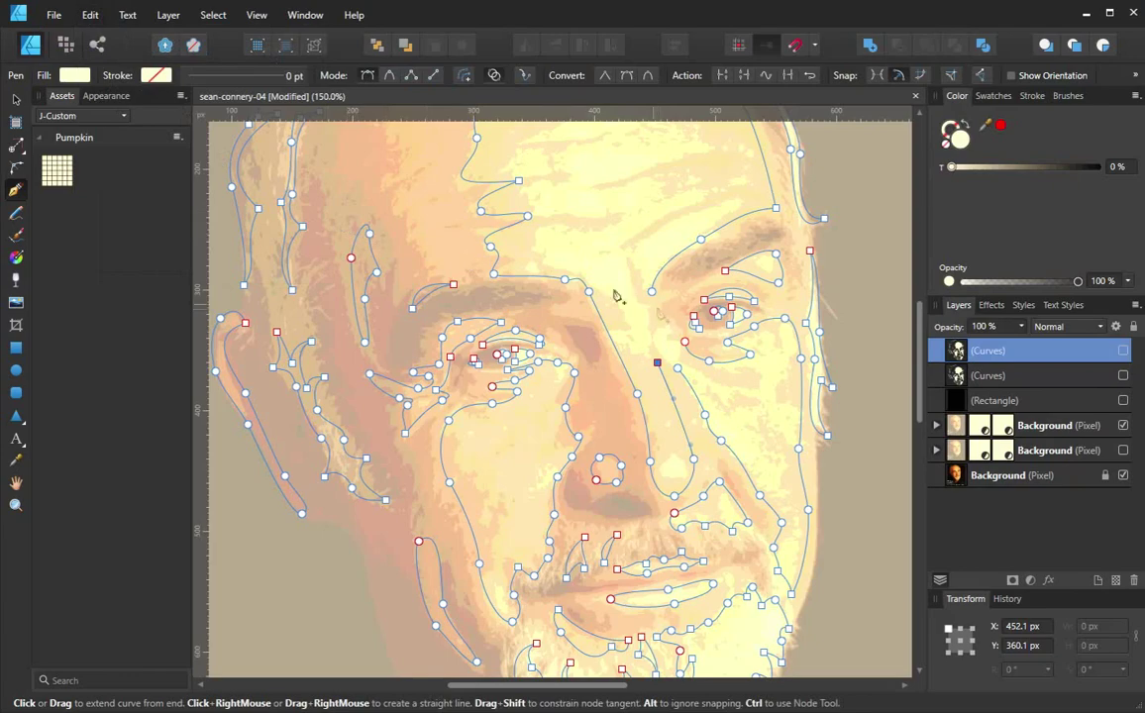
pyautogui.click(90, 14)
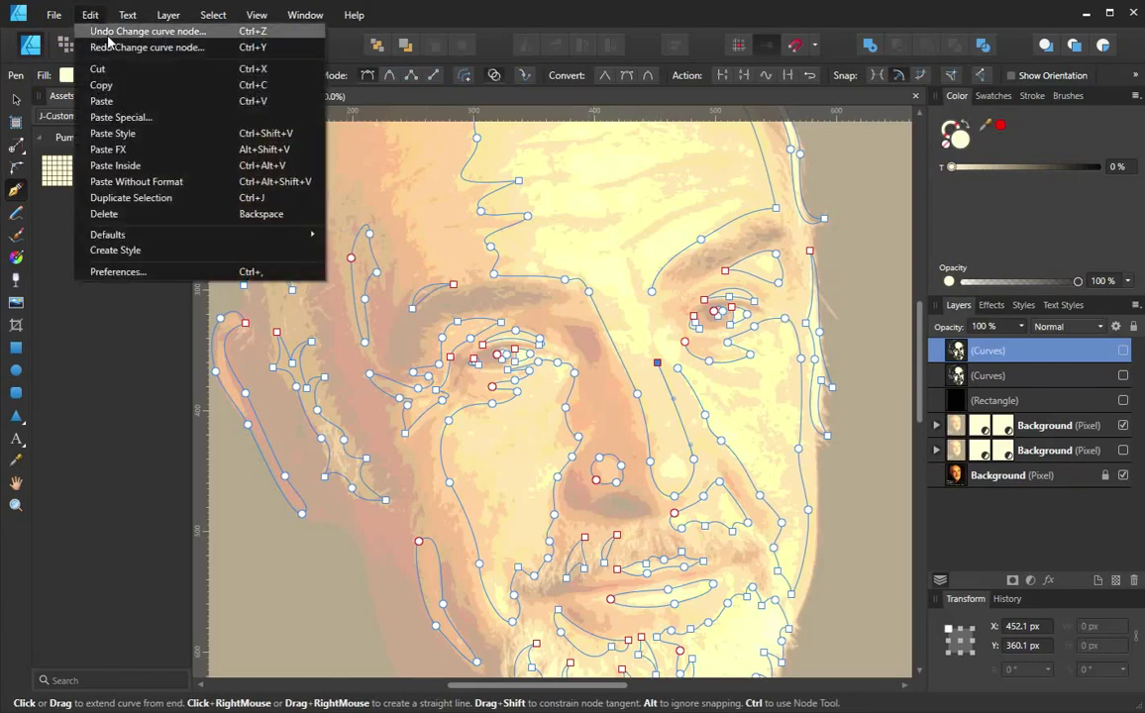
pyautogui.click(109, 36)
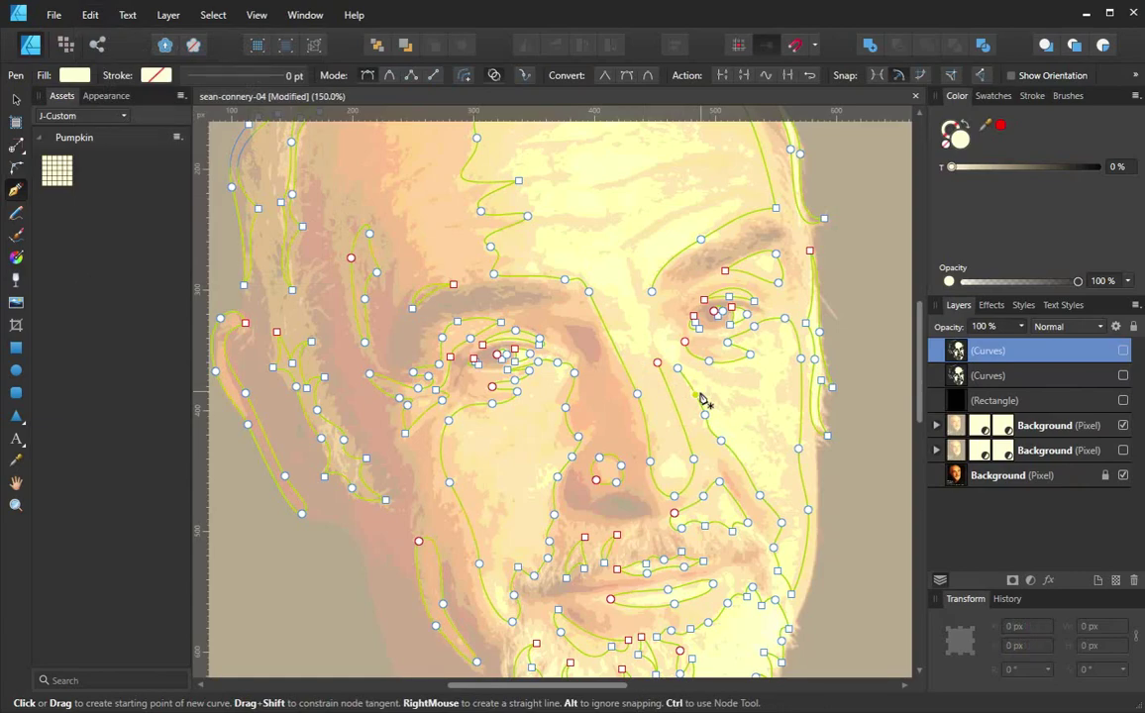
# Join the nose bridge's open end node to the cheek outline's open end node beside the right eye
pyautogui.keyDown('ctrl'); pyautogui.click(659, 363); pyautogui.keyUp('ctrl')
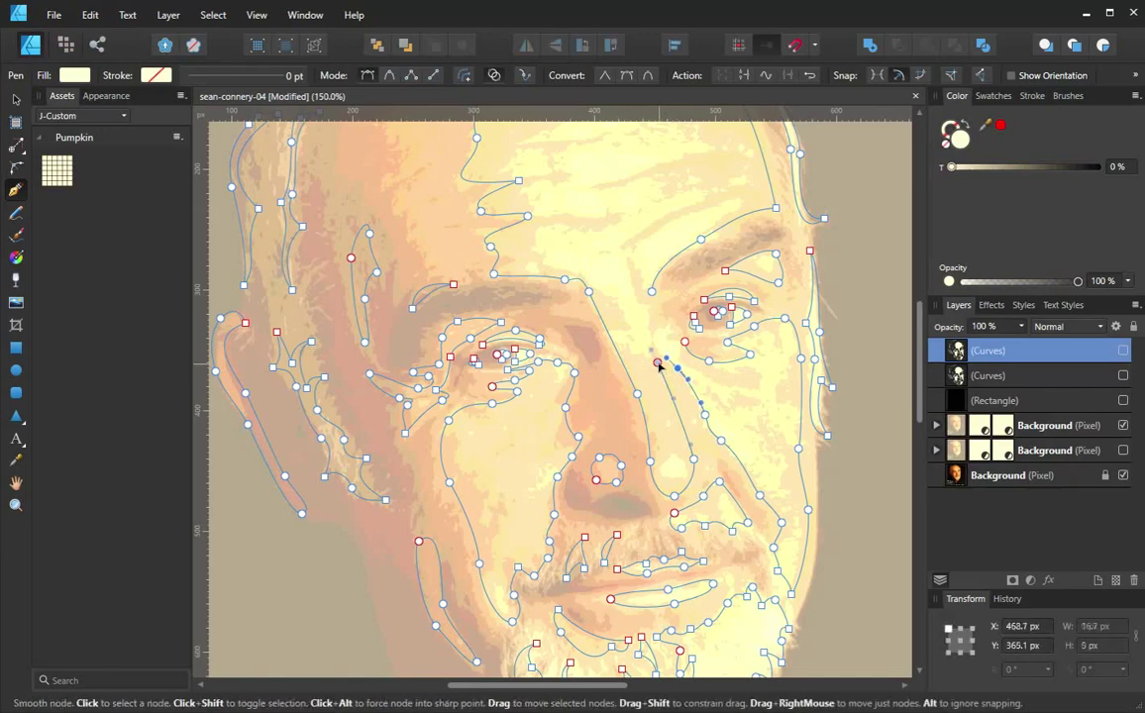
pyautogui.click(658, 364)
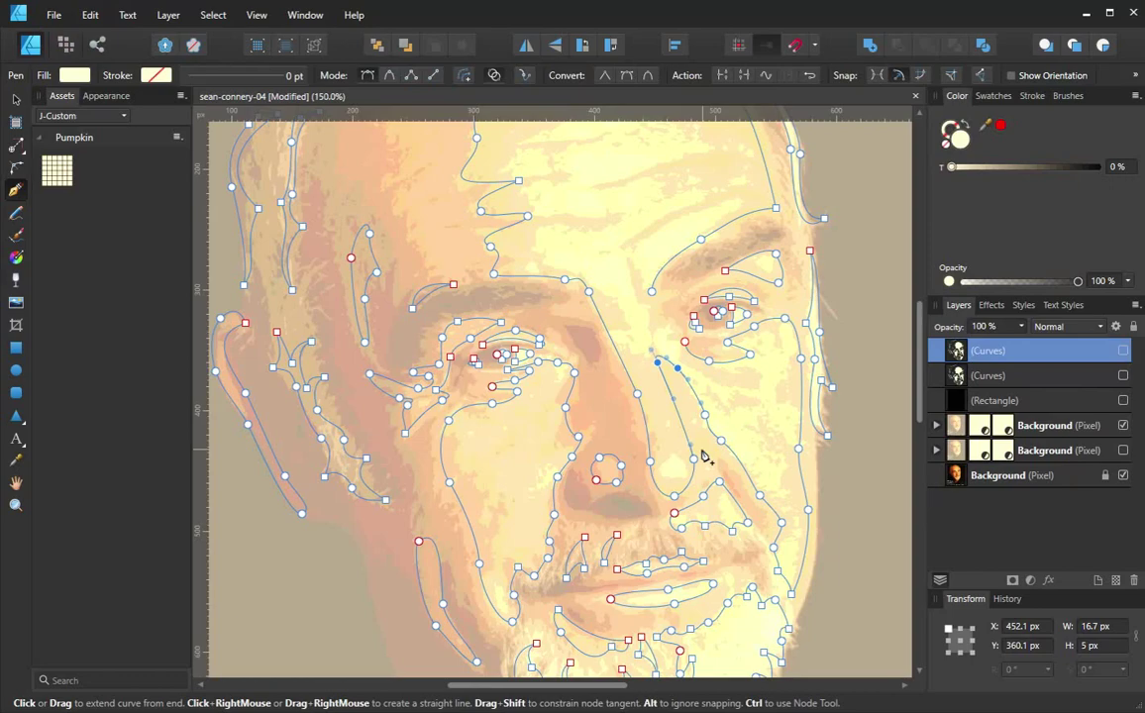
# Extend the brow curve from its open end around the right eye's inner corner and connect it to the under-eye end node, X 474.7, Y 342.6 px
pyautogui.press('space')
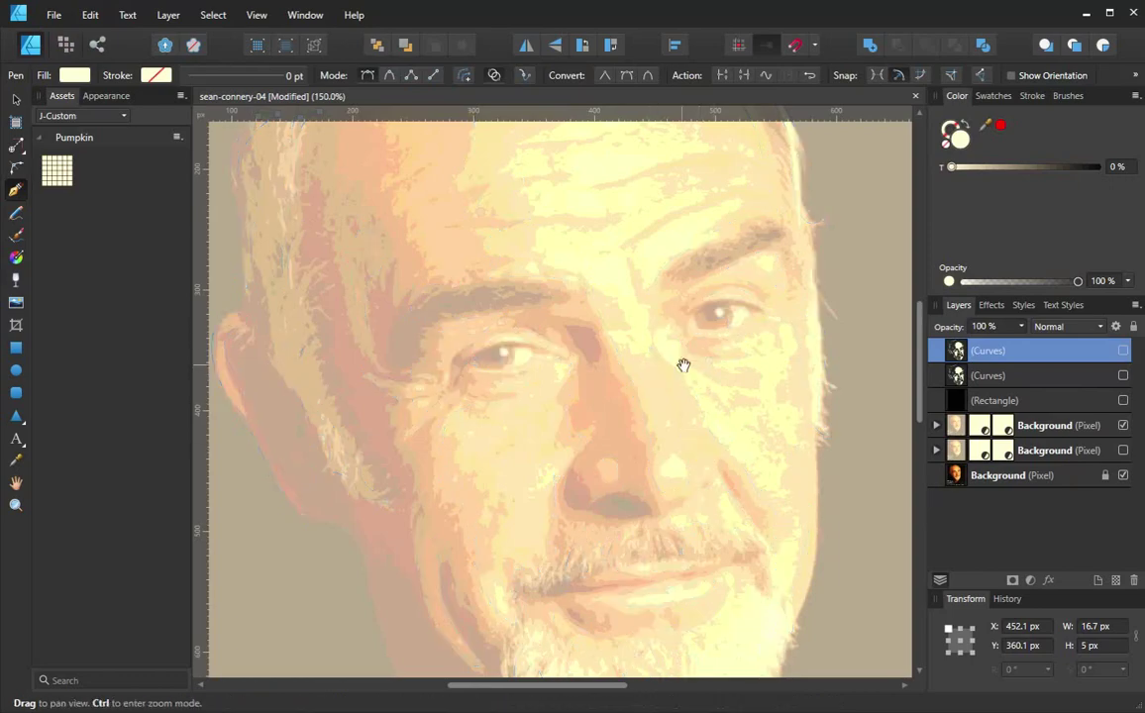
pyautogui.scroll(-3, 686, 372)
pyautogui.scroll(4, 683, 374)
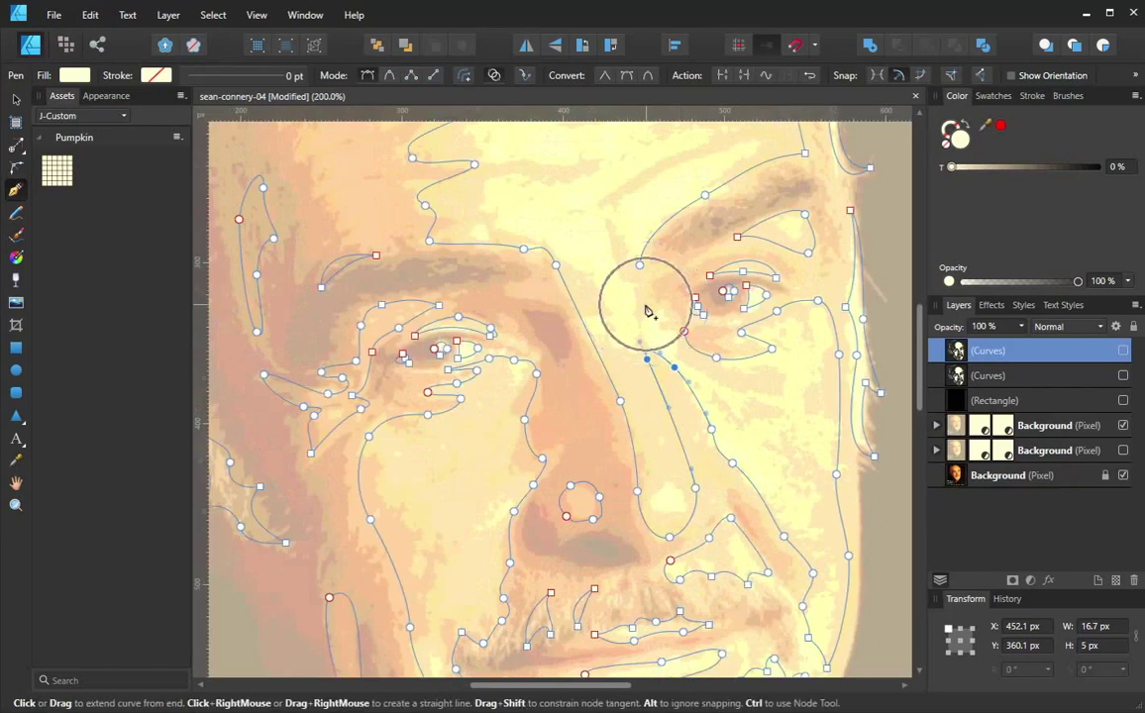
pyautogui.moveTo(646, 302); pyautogui.dragTo(603, 338)
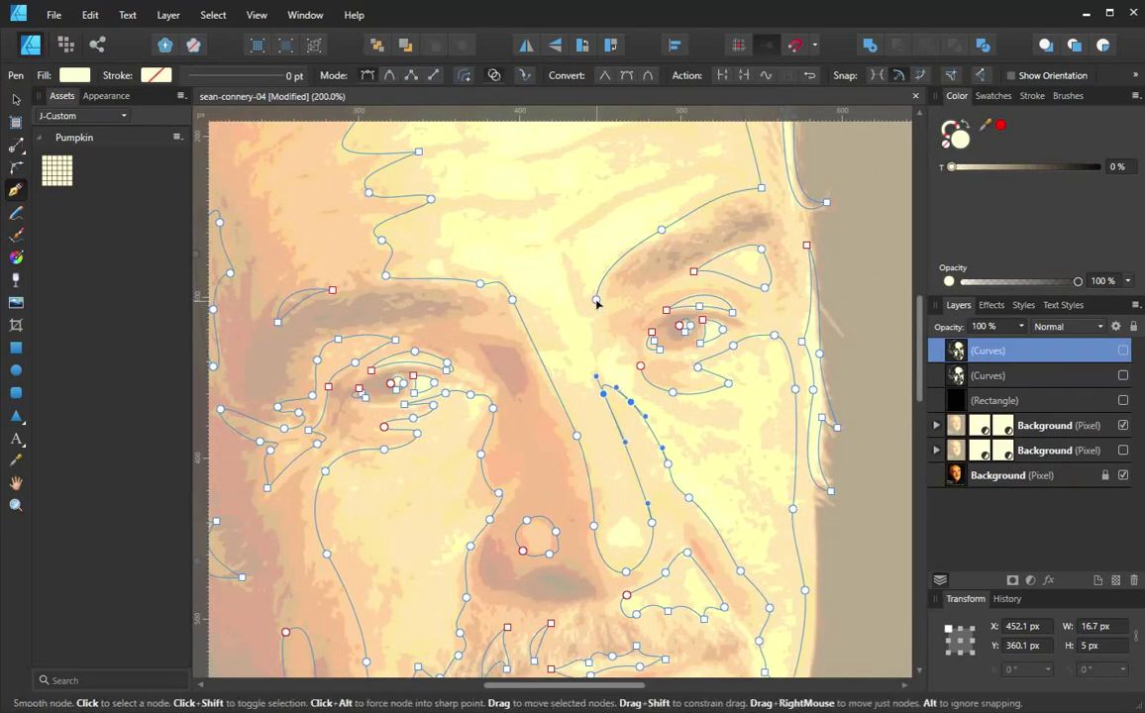
pyautogui.click(596, 301)
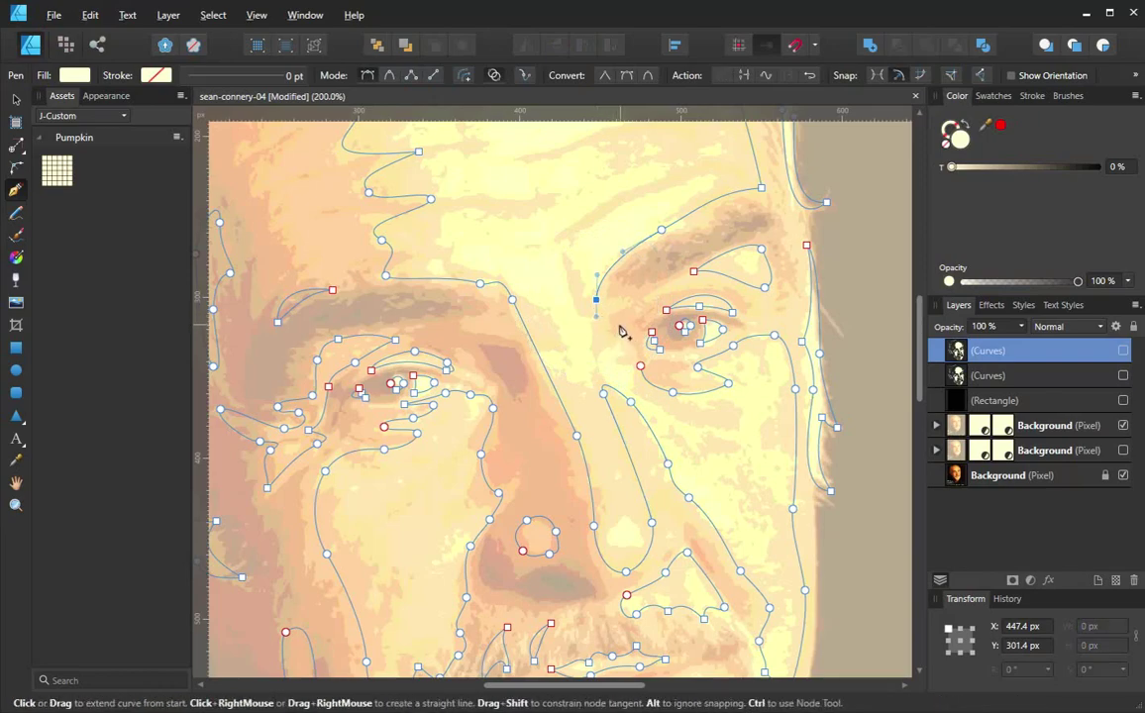
pyautogui.click(624, 307)
pyautogui.moveTo(617, 338); pyautogui.dragTo(653, 388)
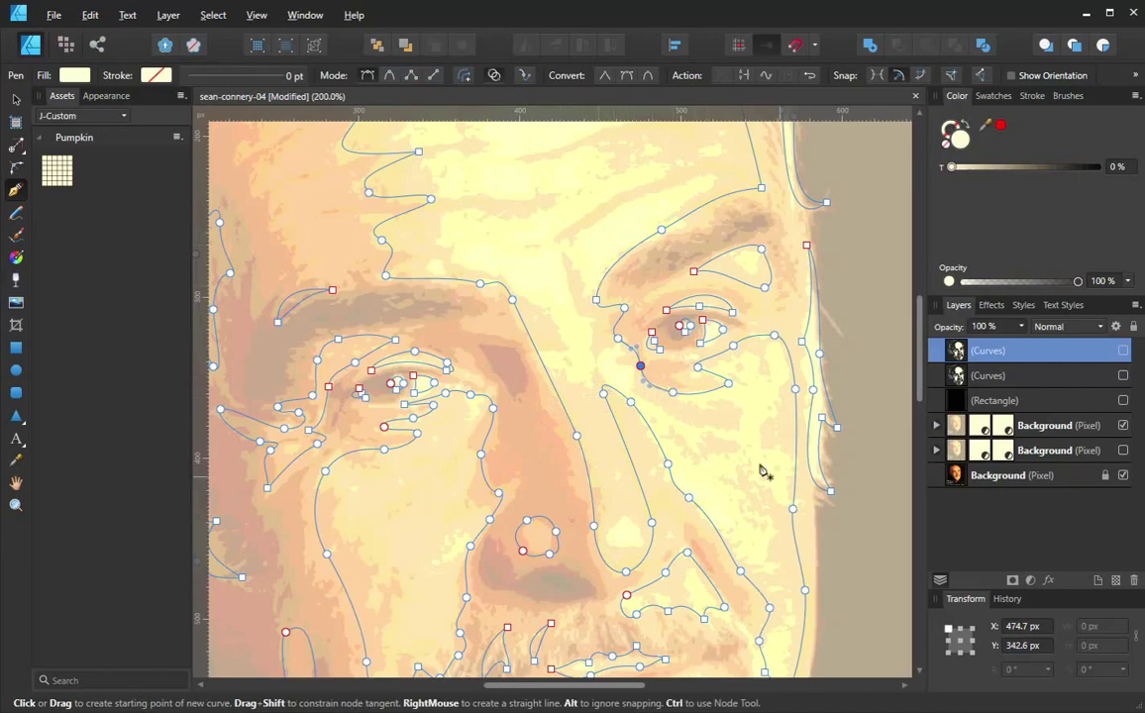
# Move the right under-eye node to X 492.7, Y 357.1 px and the cheek outline's upper node to X 470.7, Y 366.1 px
pyautogui.press('ctrl')
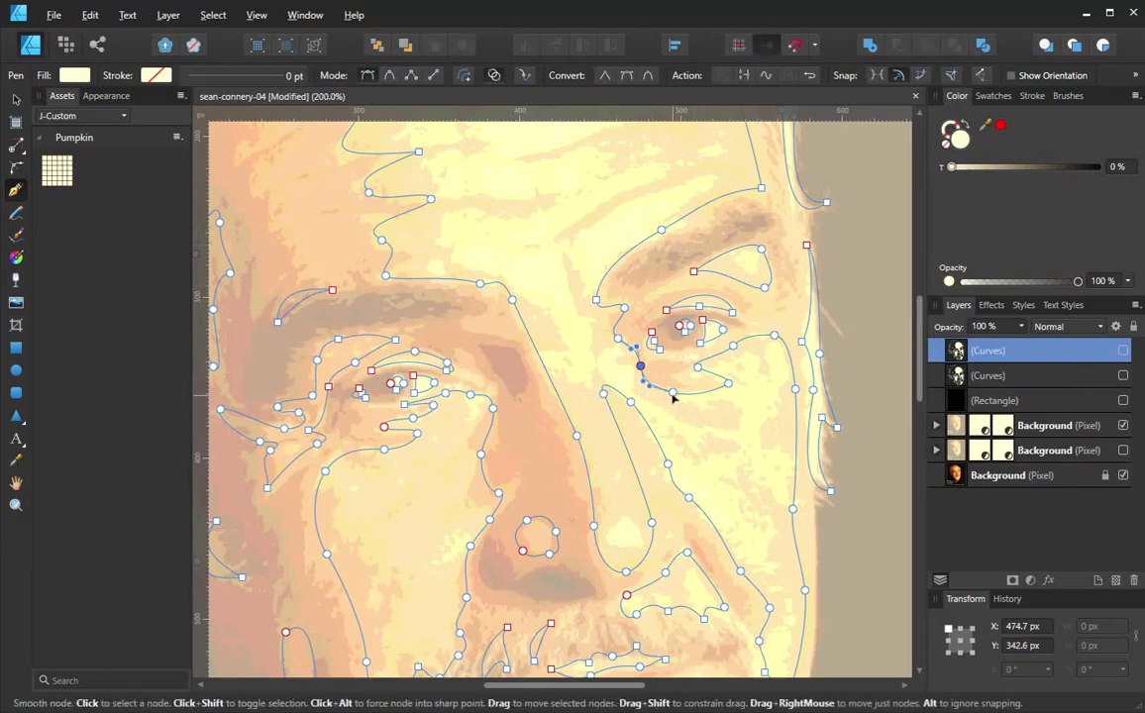
pyautogui.click(672, 392)
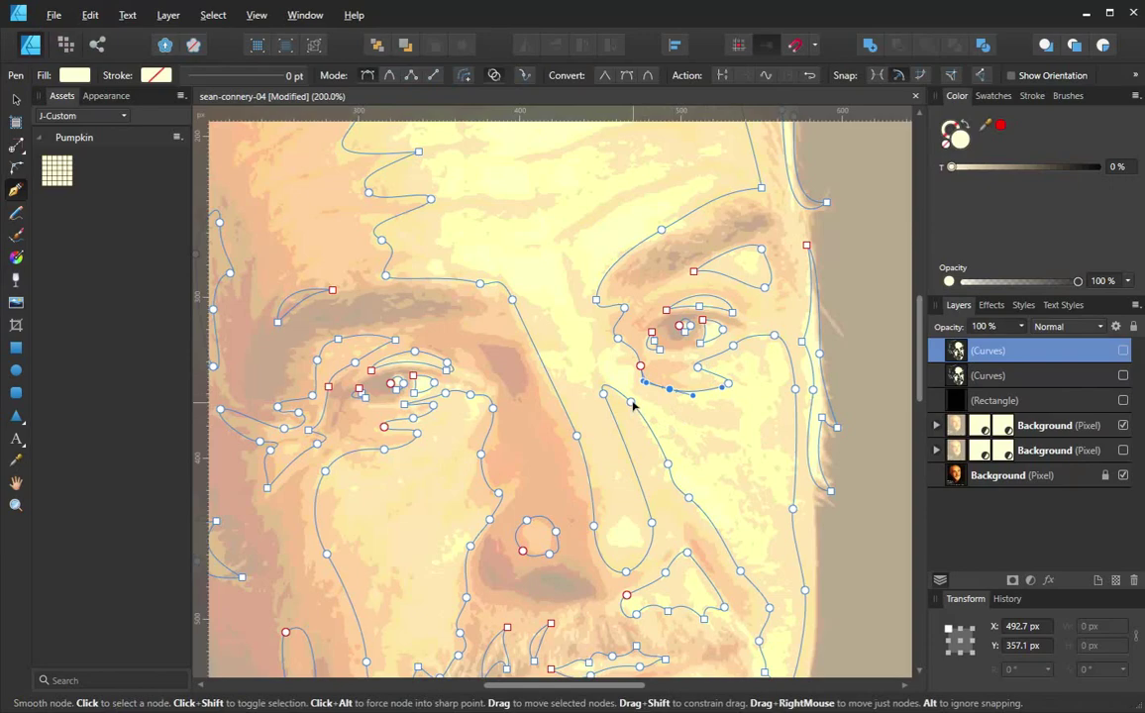
pyautogui.click(632, 402)
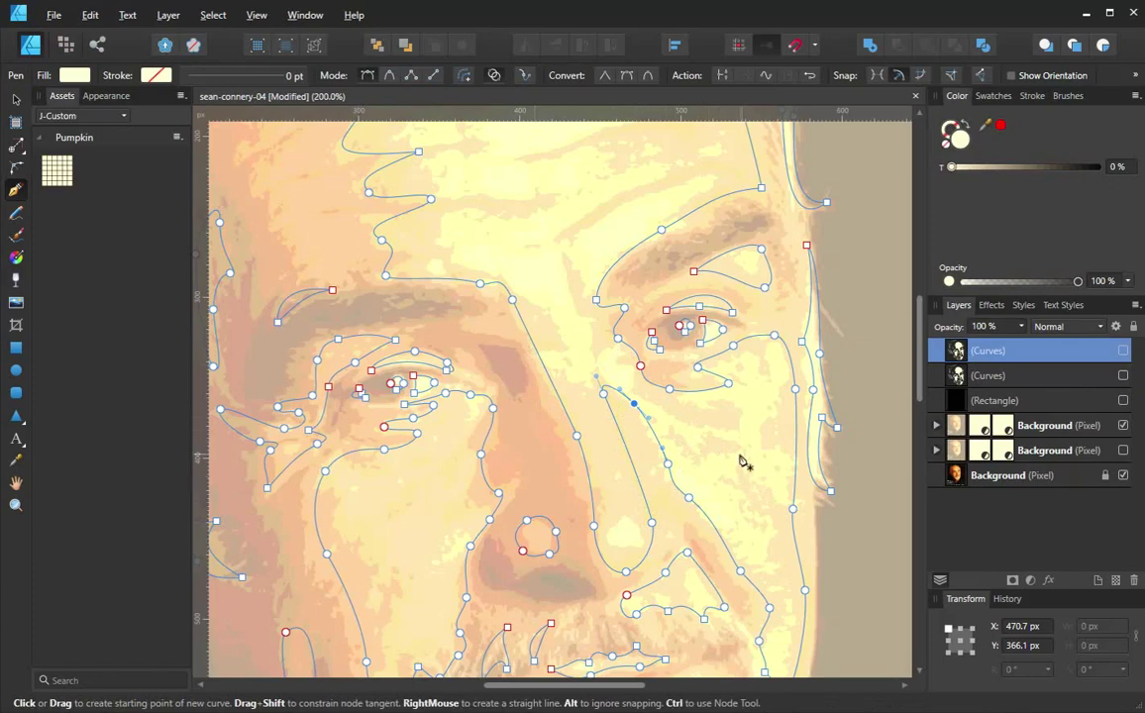
pyautogui.scroll(-2, 735, 470)
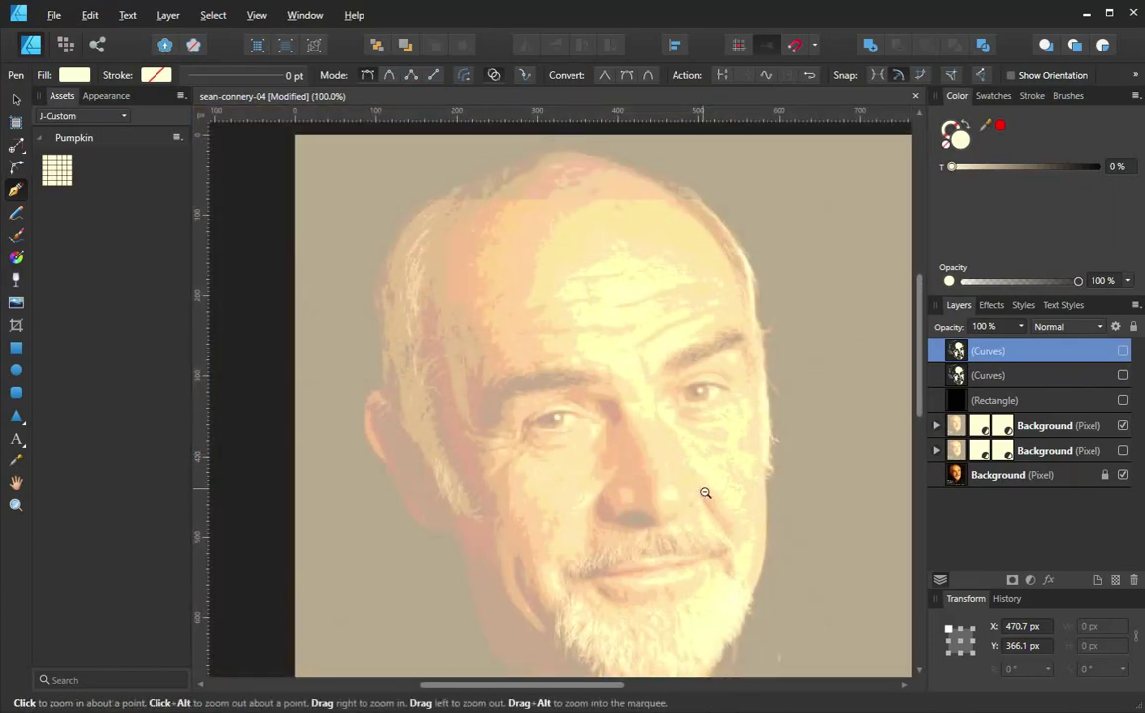
# Deselect the edited curves and show the black rectangle with the uppermost curves layer over it, with the whole portrait in view
pyautogui.moveTo(701, 523); pyautogui.dragTo(726, 462)
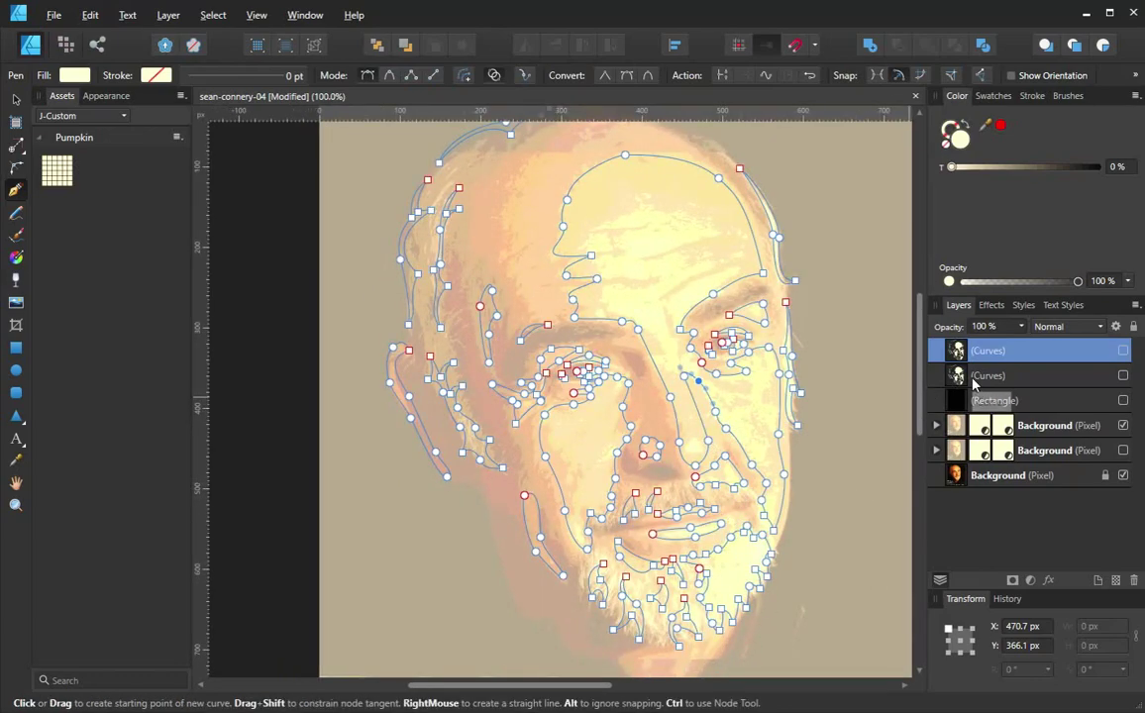
pyautogui.press('v')
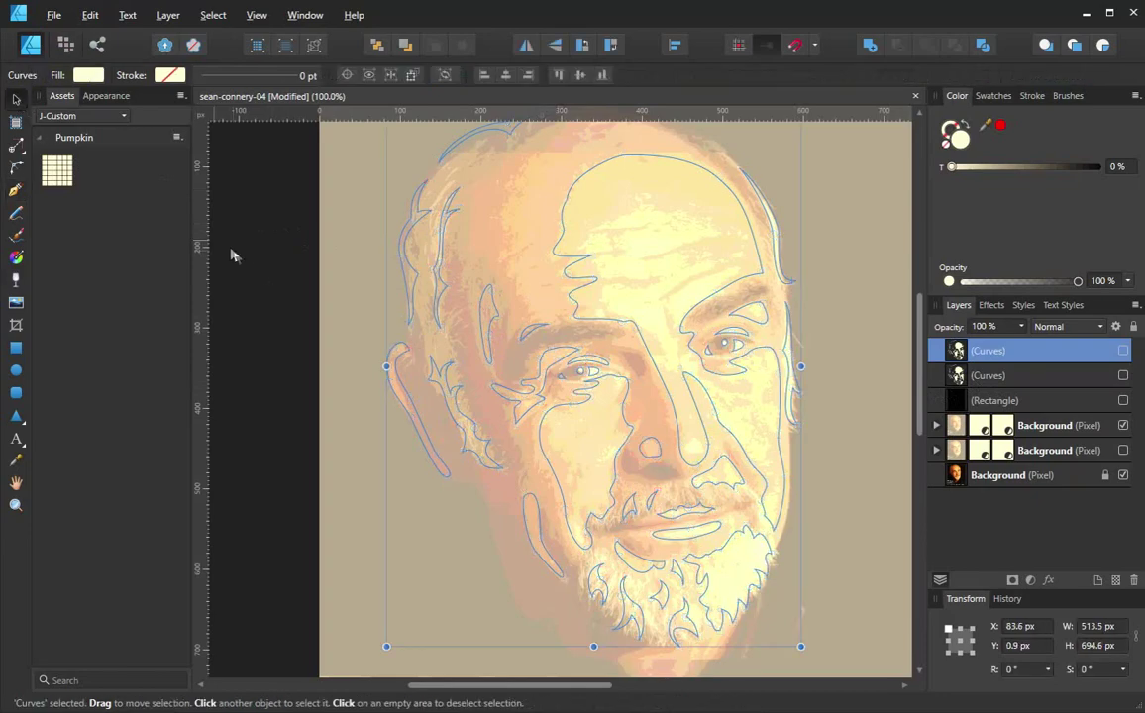
pyautogui.click(238, 250)
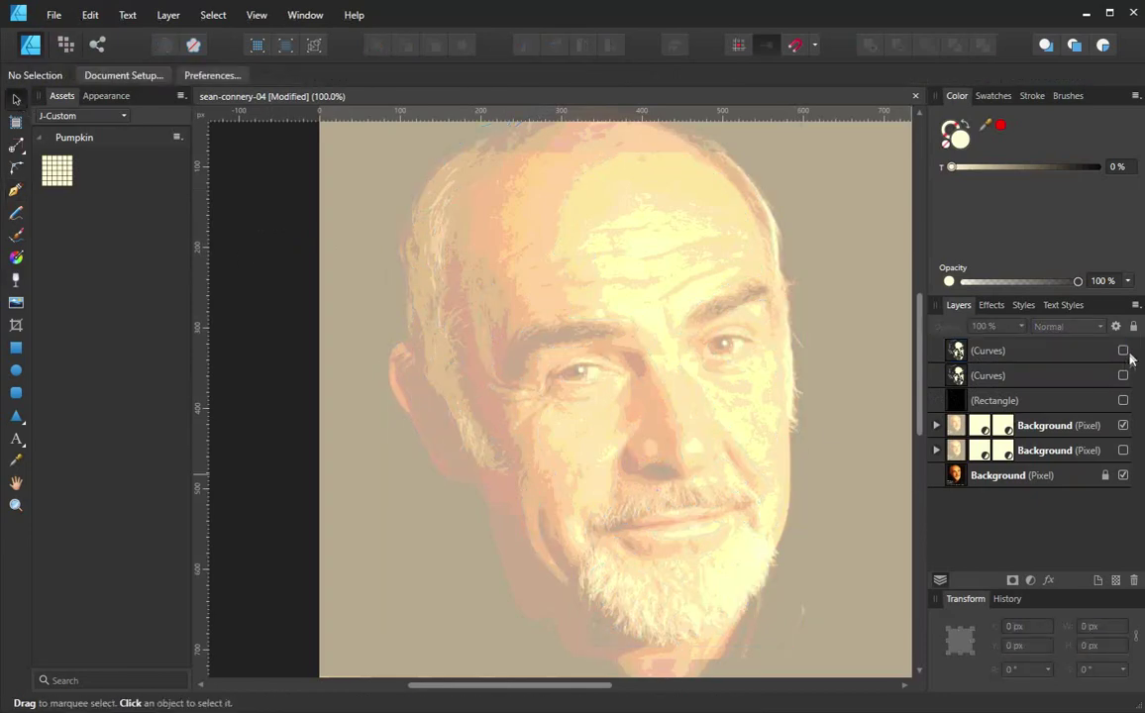
pyautogui.click(1122, 400)
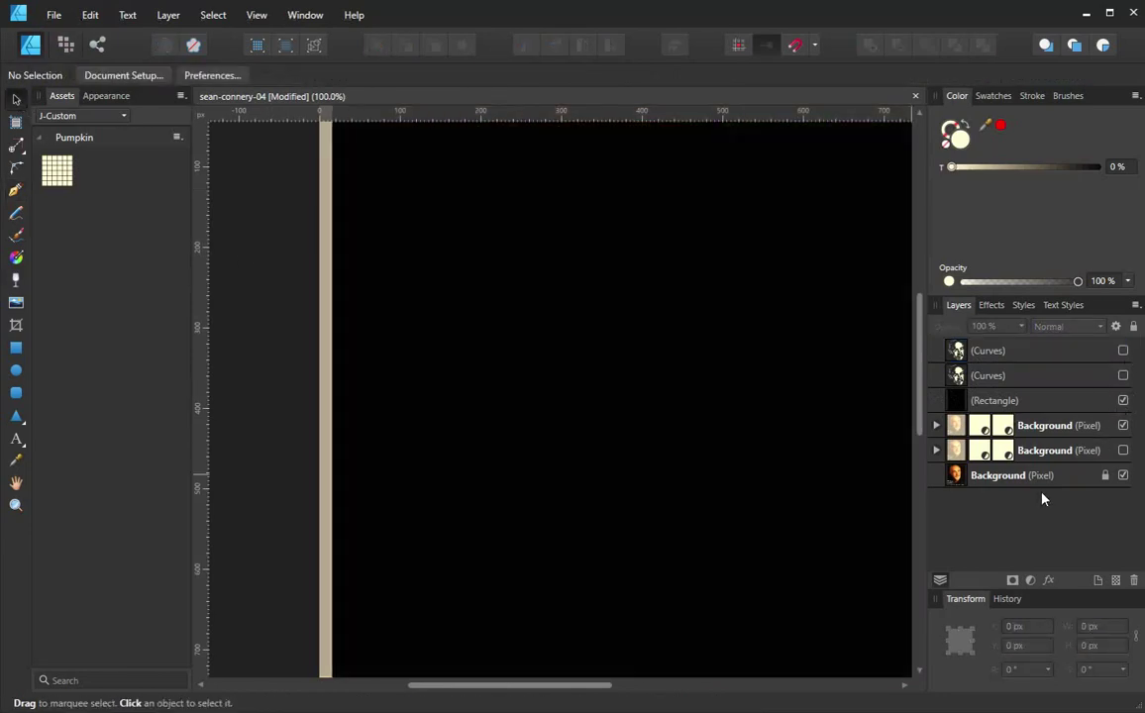
pyautogui.press('z')
pyautogui.keyDown('alt'); pyautogui.click(699, 459); pyautogui.keyUp('alt')
pyautogui.moveTo(696, 471); pyautogui.dragTo(629, 424)
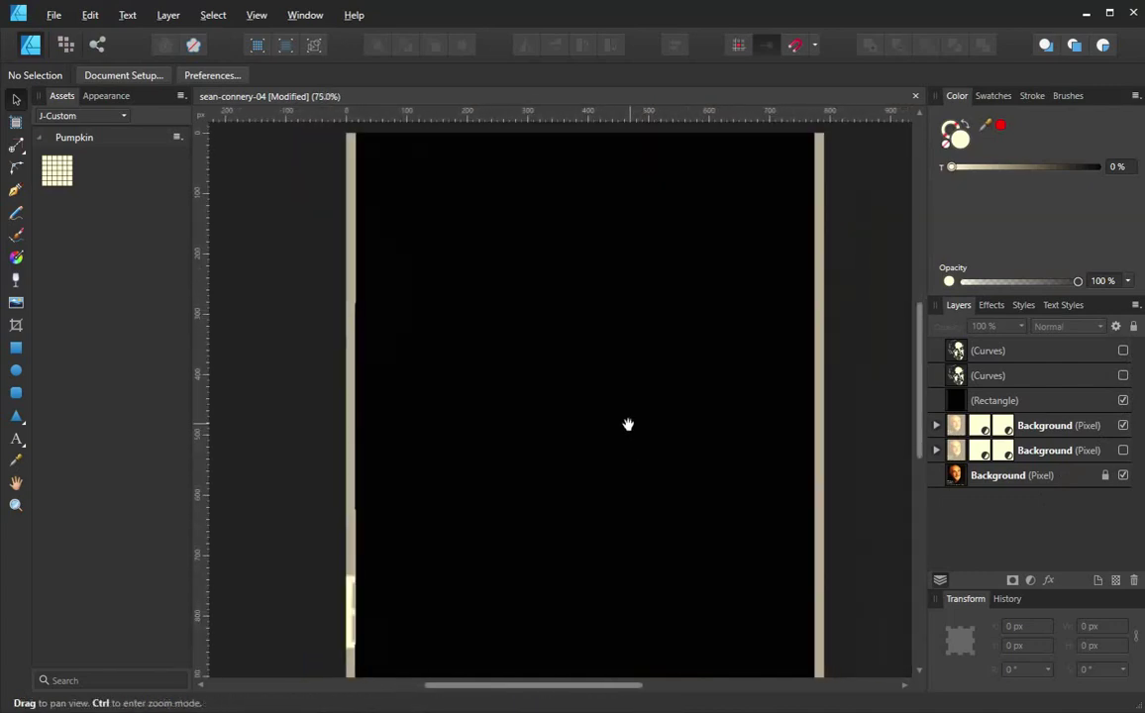
pyautogui.click(1123, 350)
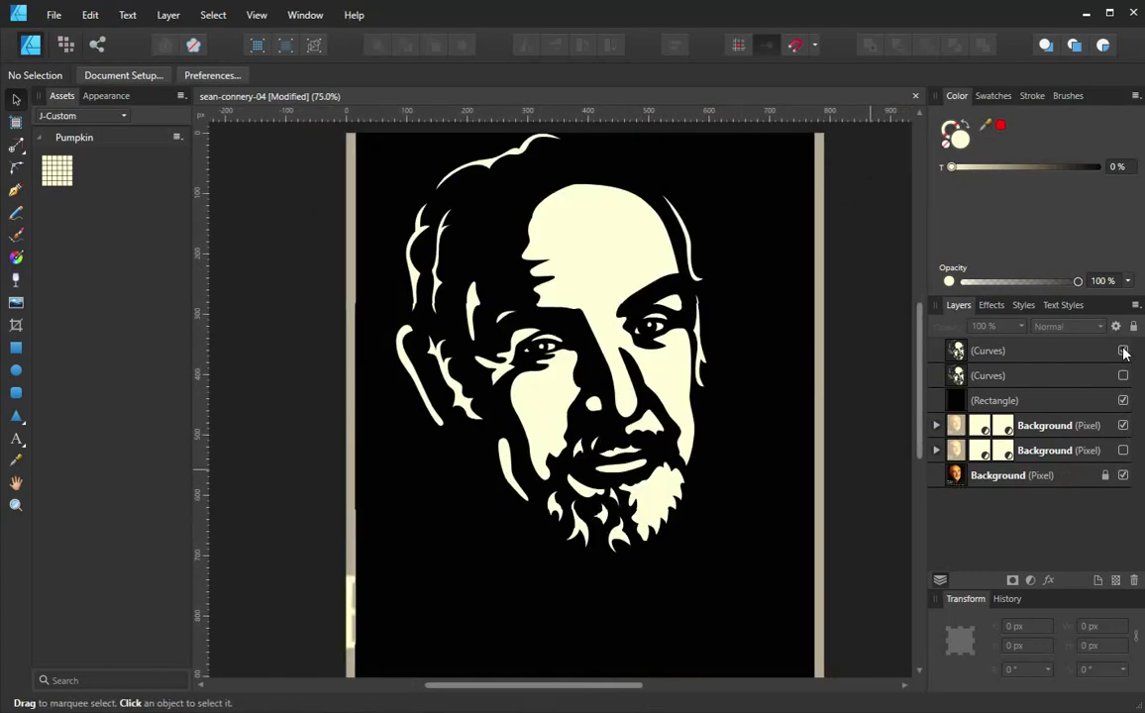
# Compare the edited and original portraits by showing and hiding the two curves layers over the black rectangle, ending with only the original shown
pyautogui.click(1123, 377)
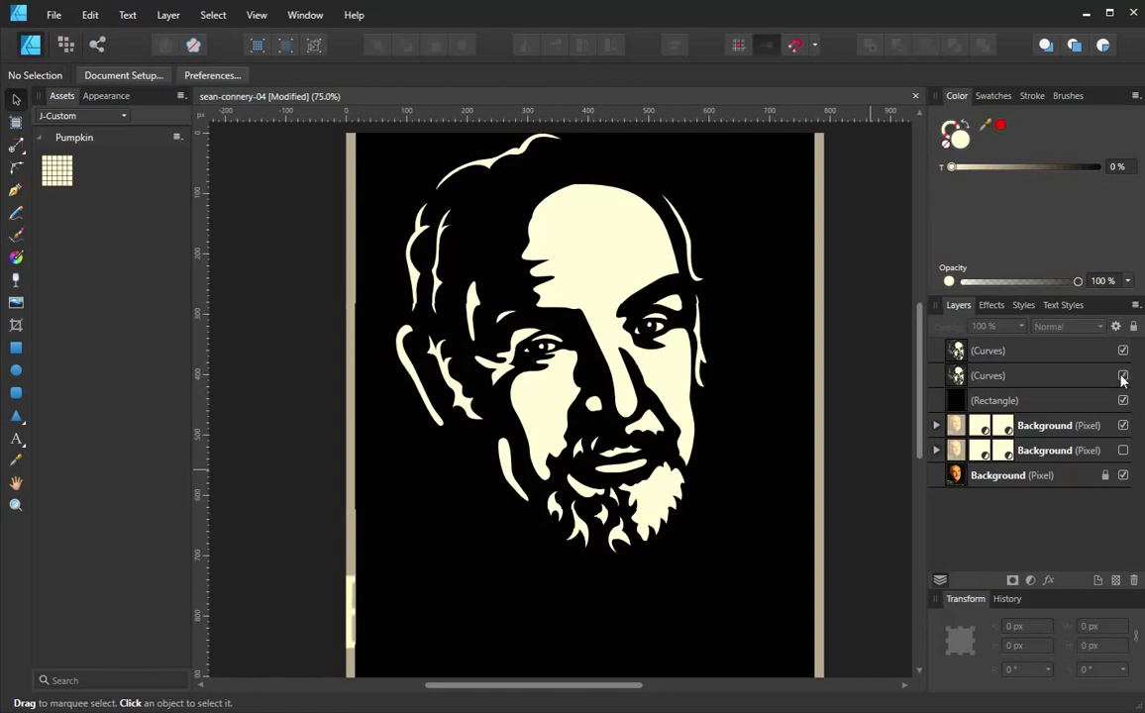
pyautogui.click(1123, 351)
pyautogui.click(1124, 352)
pyautogui.click(1123, 375)
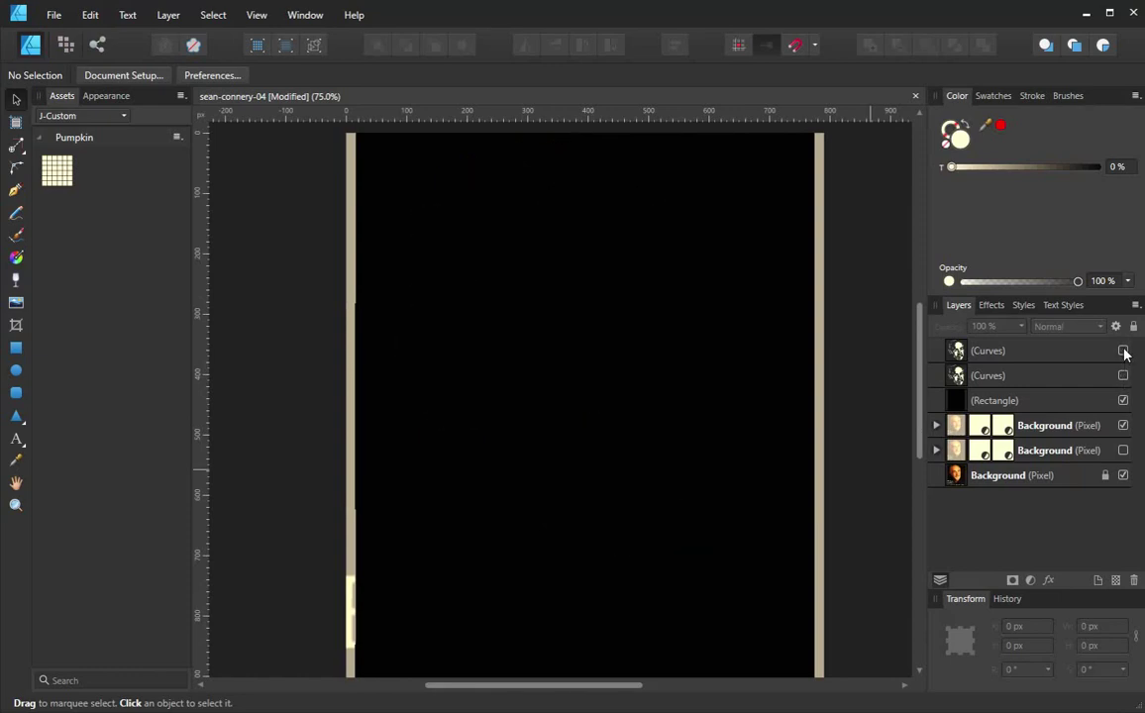
pyautogui.click(1123, 352)
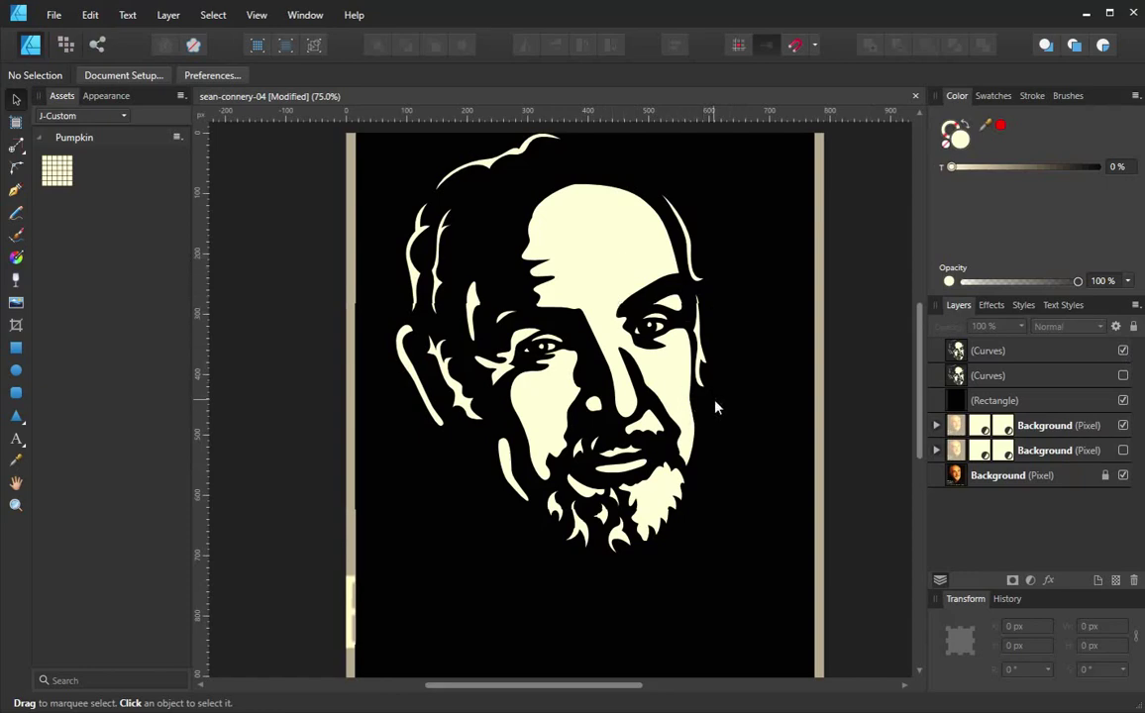
pyautogui.click(1123, 376)
pyautogui.click(1124, 351)
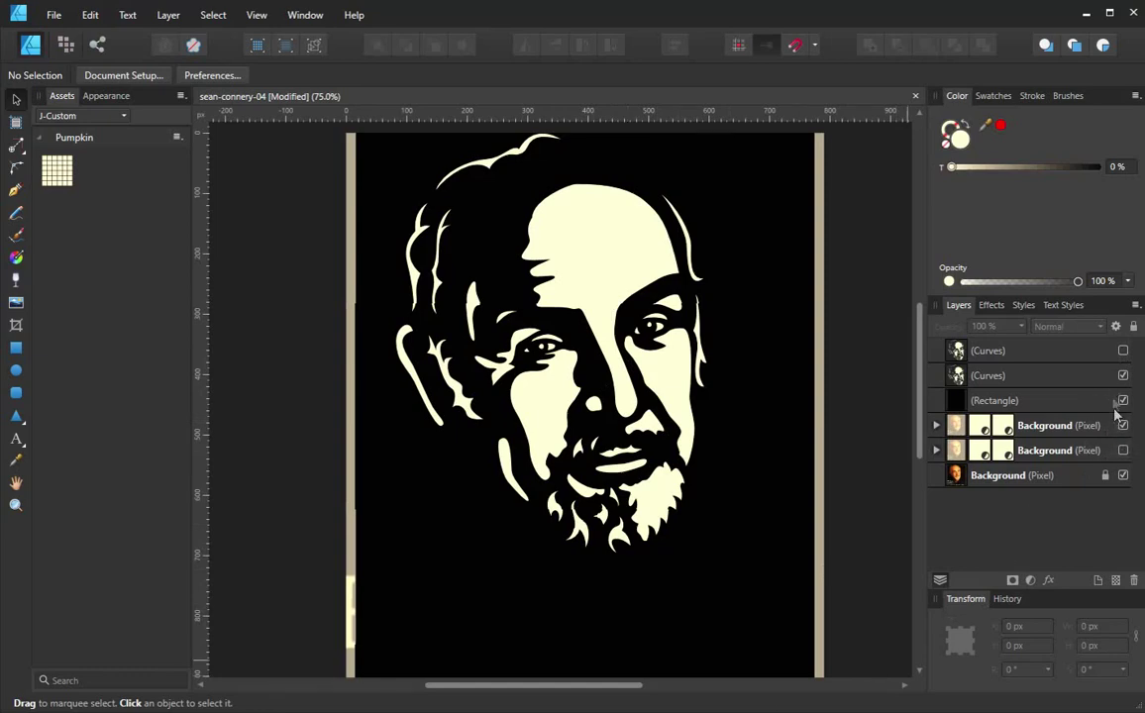
# Toggle the edited curves layer repeatedly over the visible original to examine the differences around the right eye and nose, leaving both layers shown
pyautogui.click(1123, 351)
pyautogui.click(1124, 352)
pyautogui.click(1123, 351)
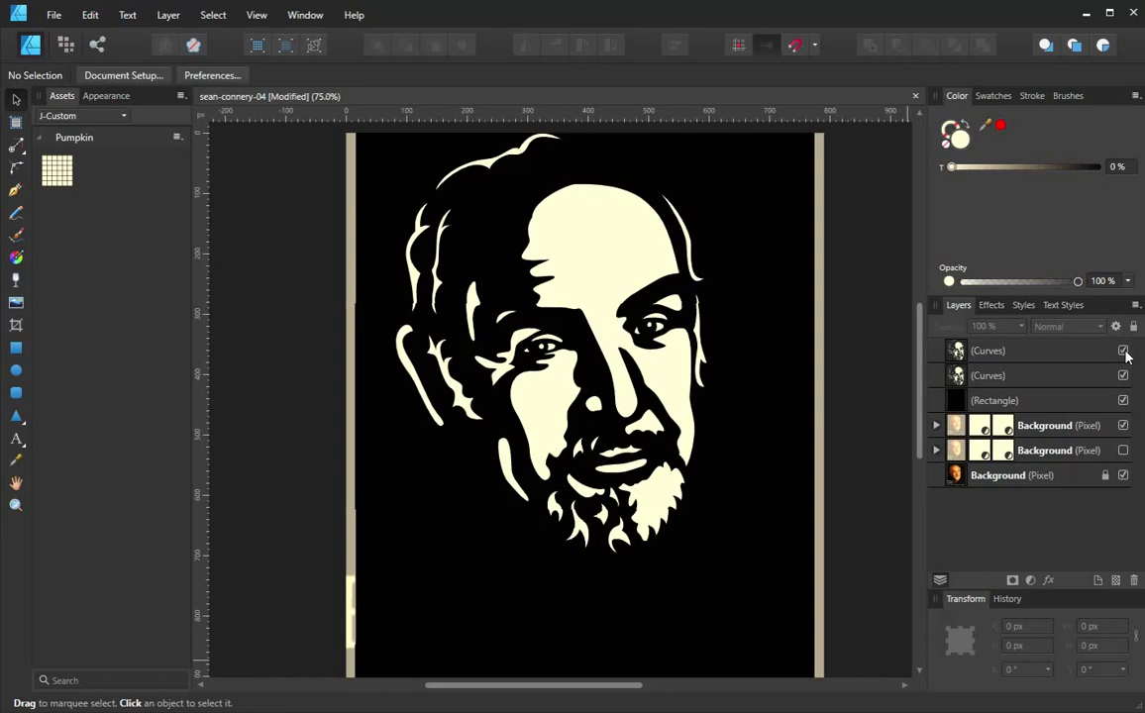
pyautogui.click(1123, 351)
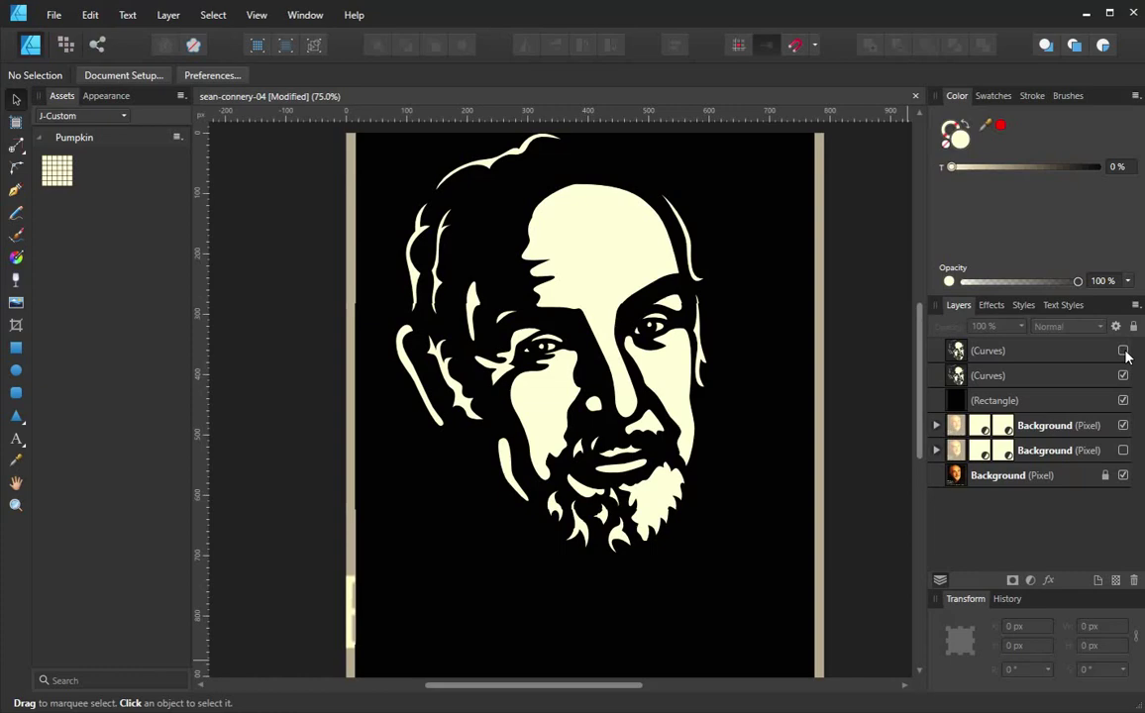
pyautogui.click(1123, 351)
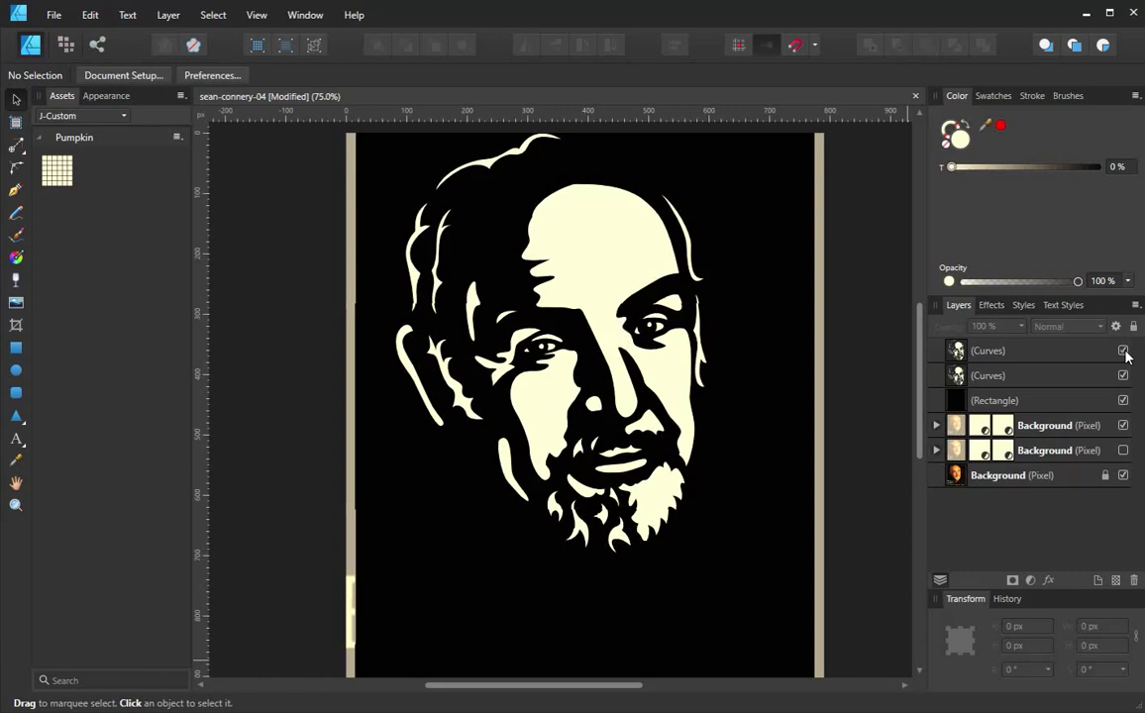
pyautogui.click(1123, 351)
pyautogui.click(1123, 352)
pyautogui.click(1123, 352)
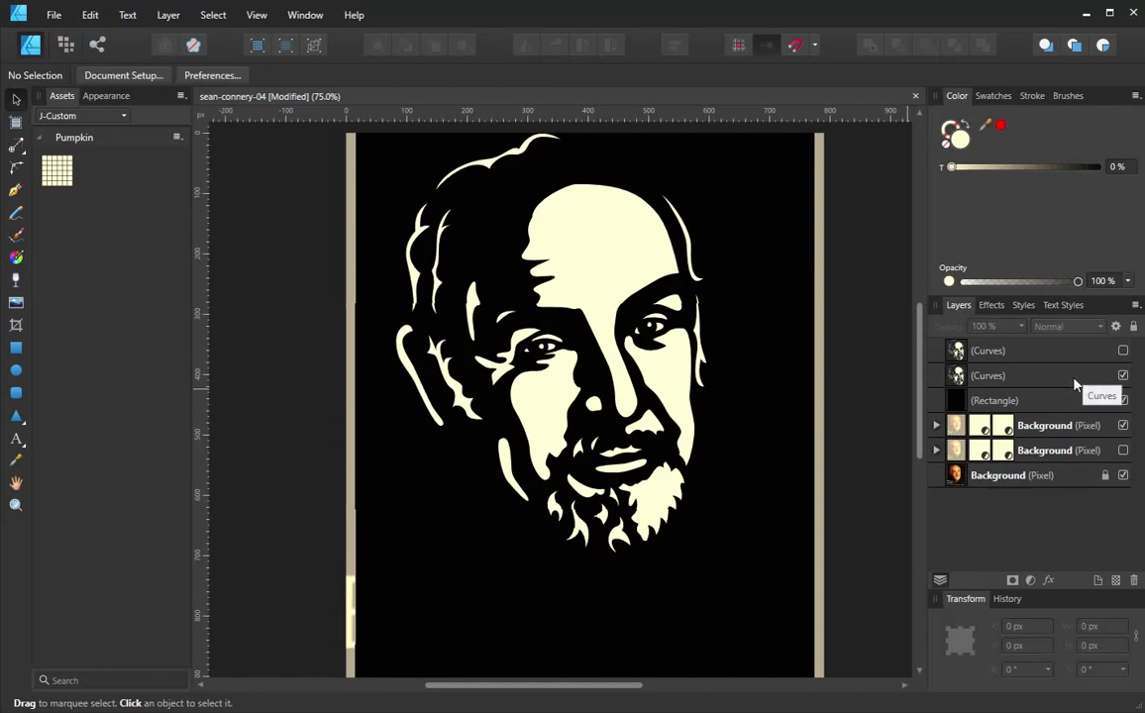
pyautogui.click(1123, 352)
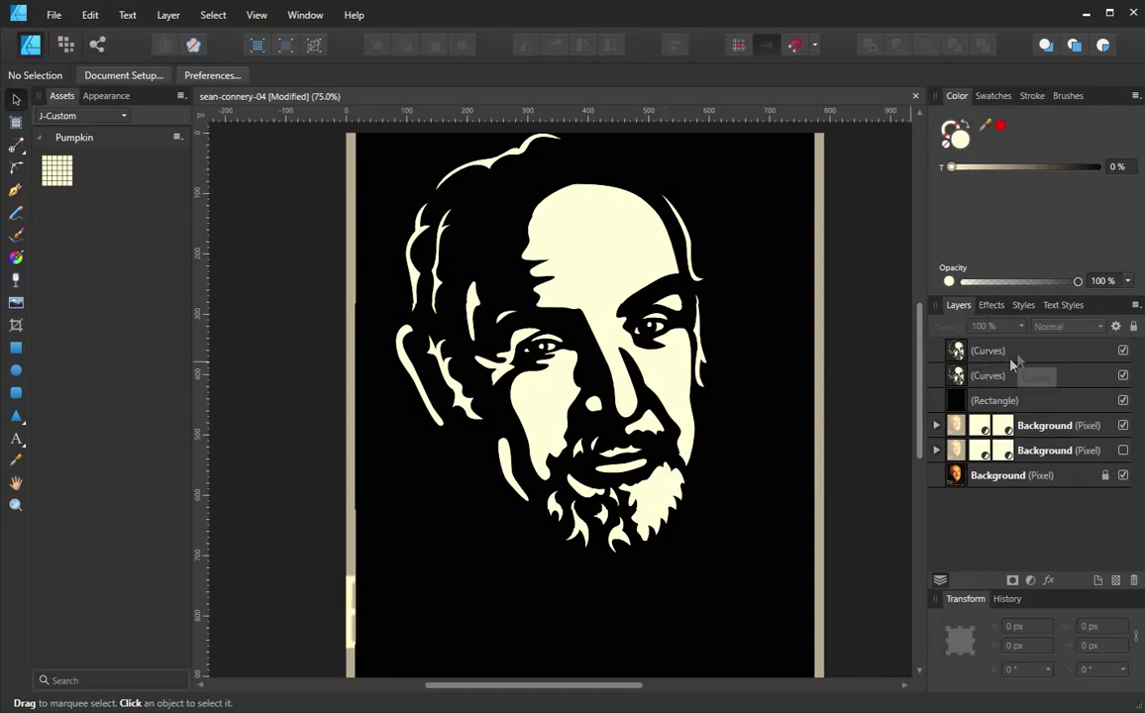
pyautogui.click(1123, 351)
pyautogui.click(1123, 351)
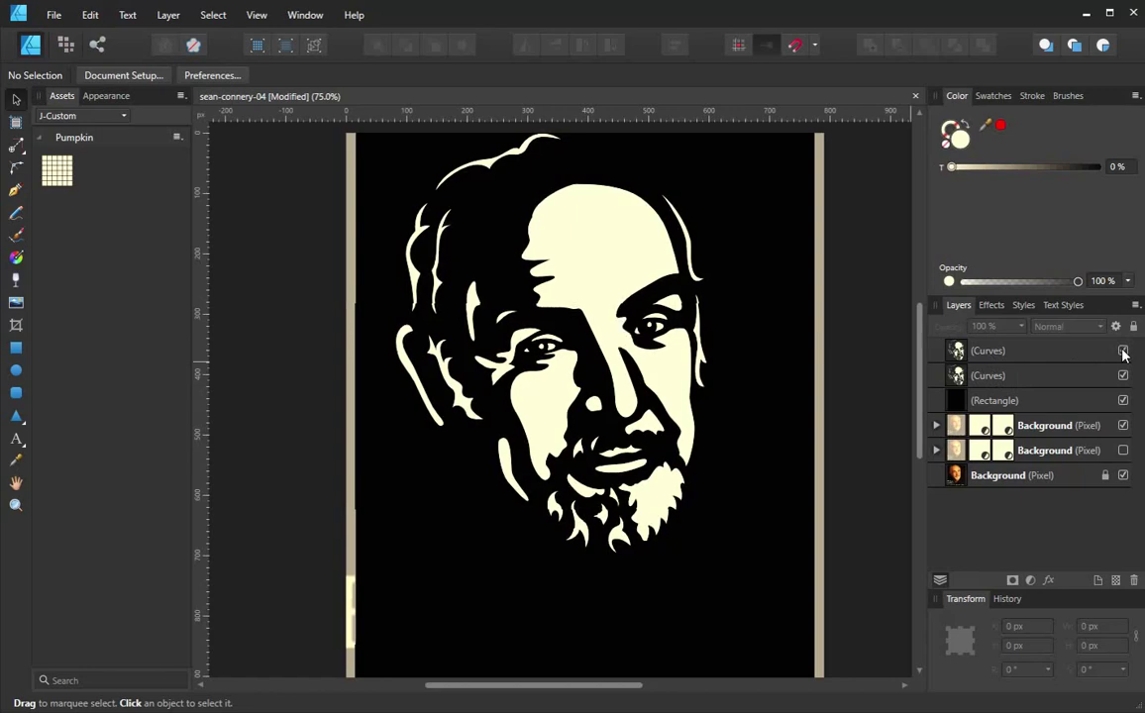